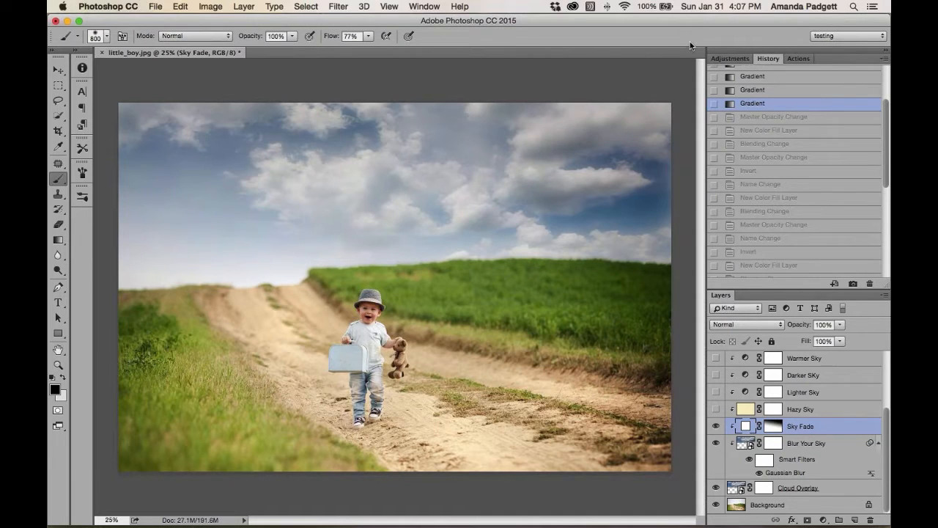
key(super+Tab)
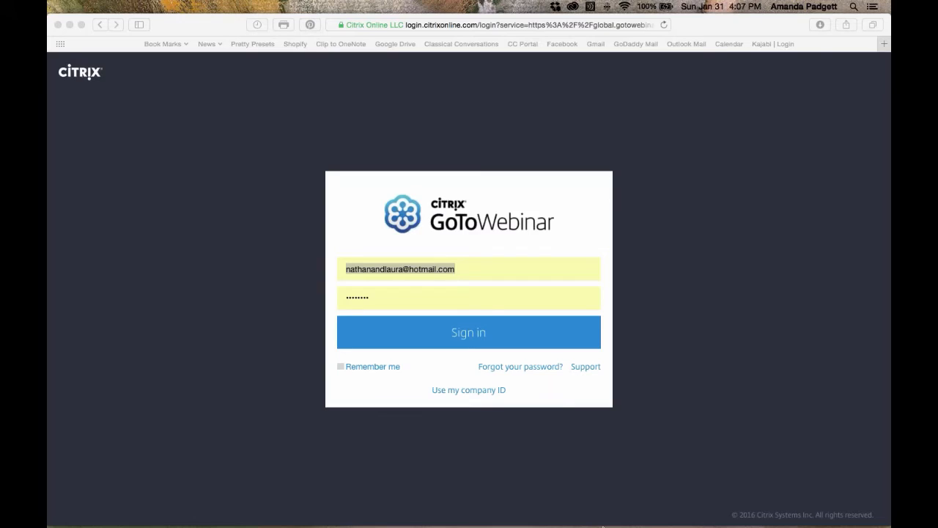
click(578, 499)
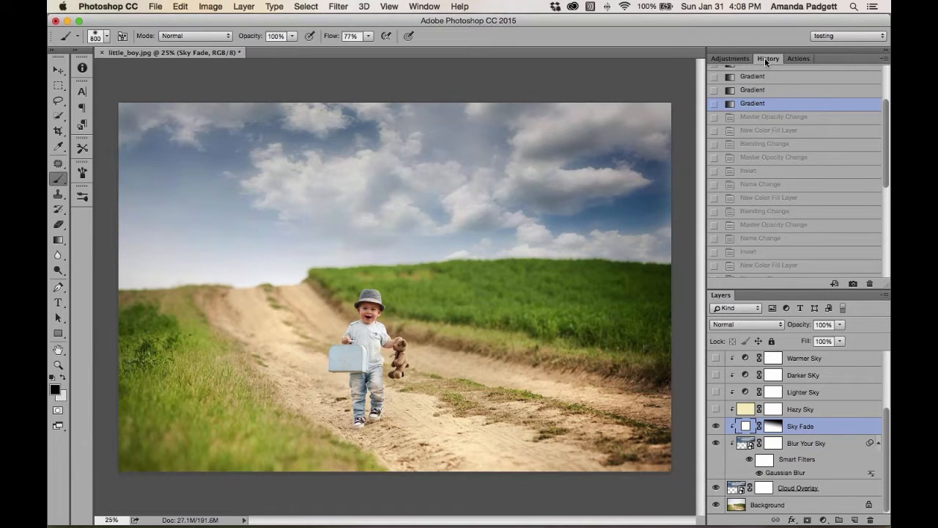
Check where the History and Actions panels are enabled, and view the Paint a Pretty Sky action before returning to the history.
click(418, 7)
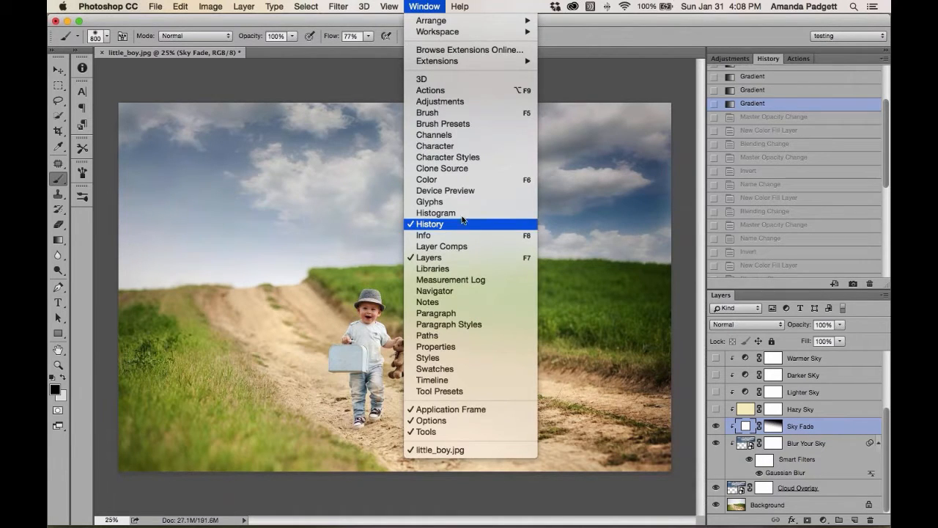
click(590, 43)
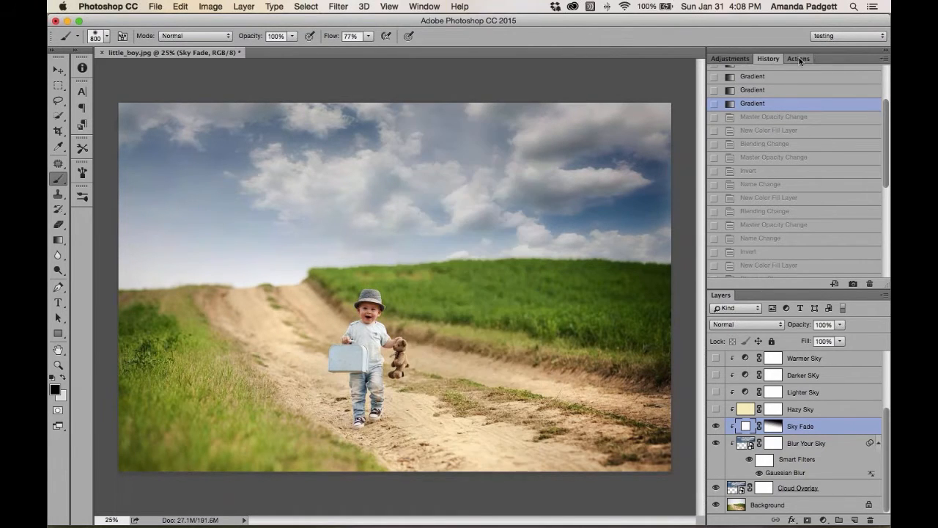
click(798, 58)
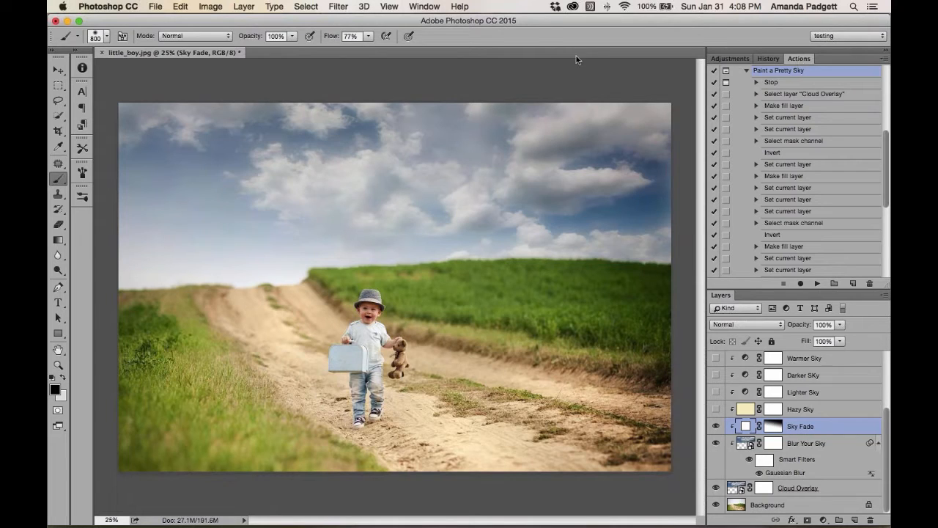
click(427, 6)
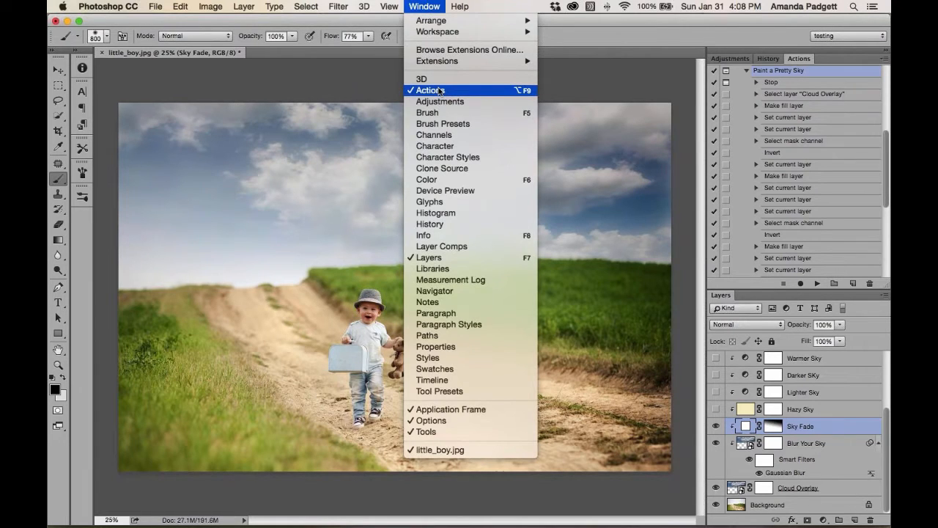
click(638, 31)
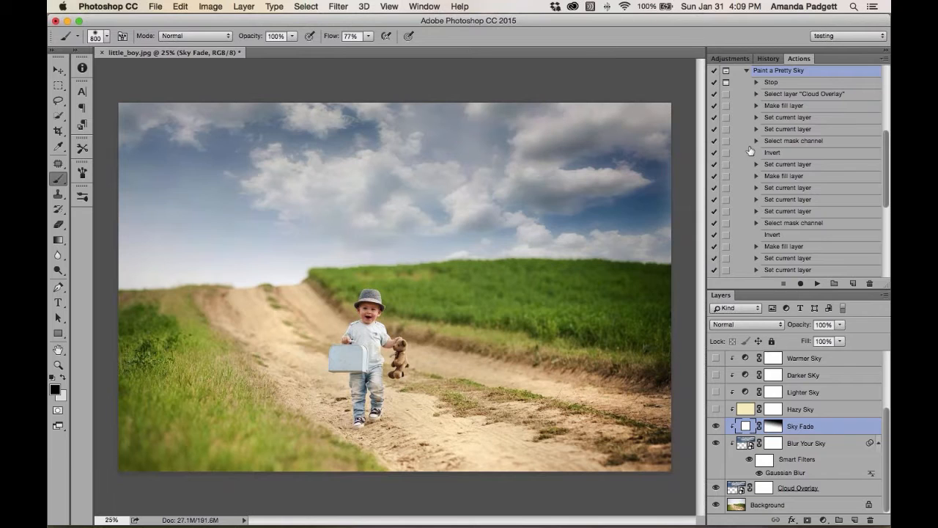
click(768, 59)
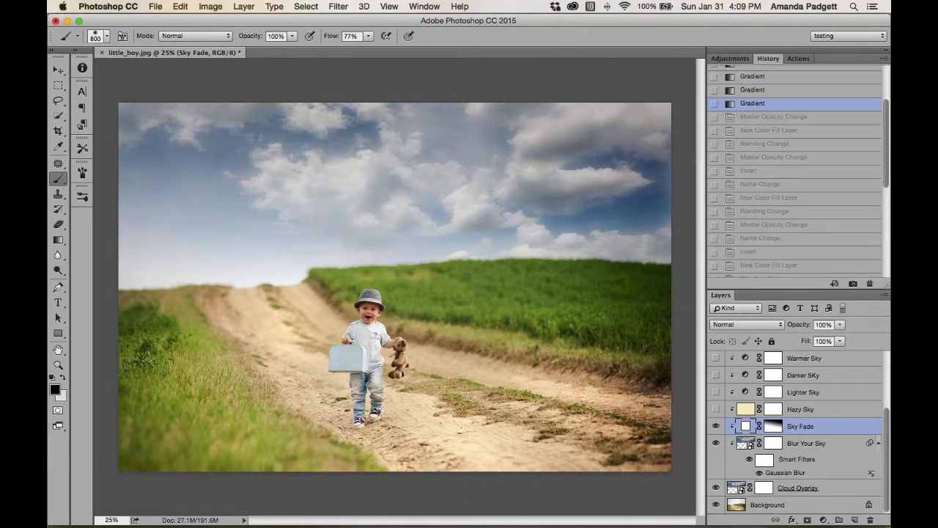
Compare the edited sky with the original by isolating the Background layer and restoring the other visible layers.
alt+click(716, 505)
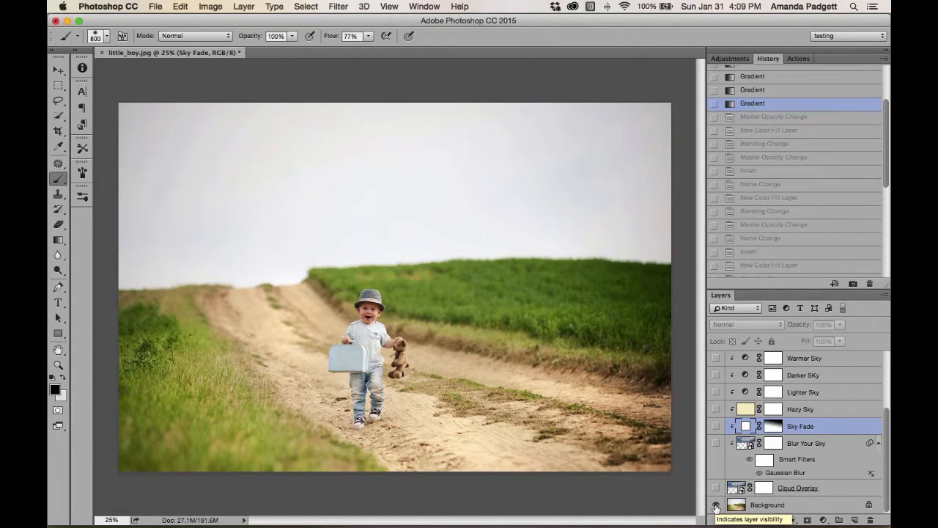
alt+click(716, 505)
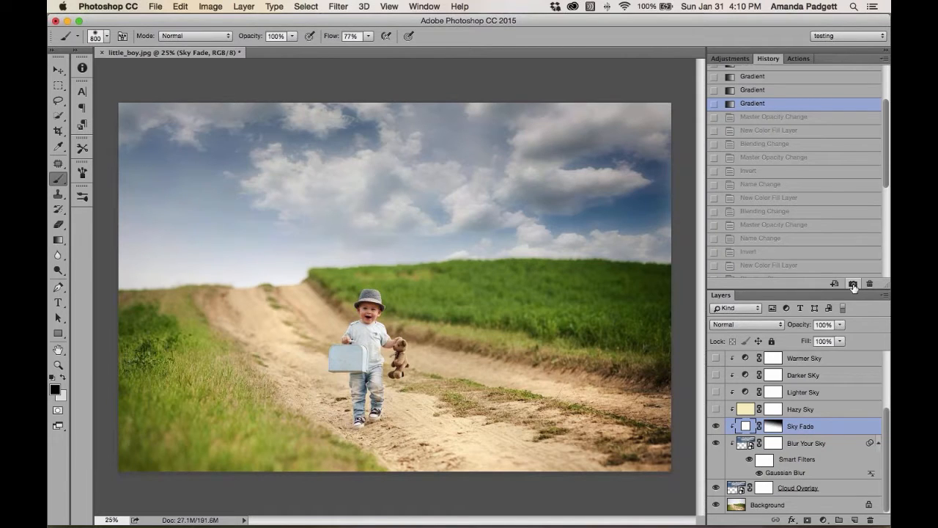
Compare the opening state with Snapshot 1 in the history, and revert the image to the original little_boy.jpg state.
scroll(853, 287, up, 1)
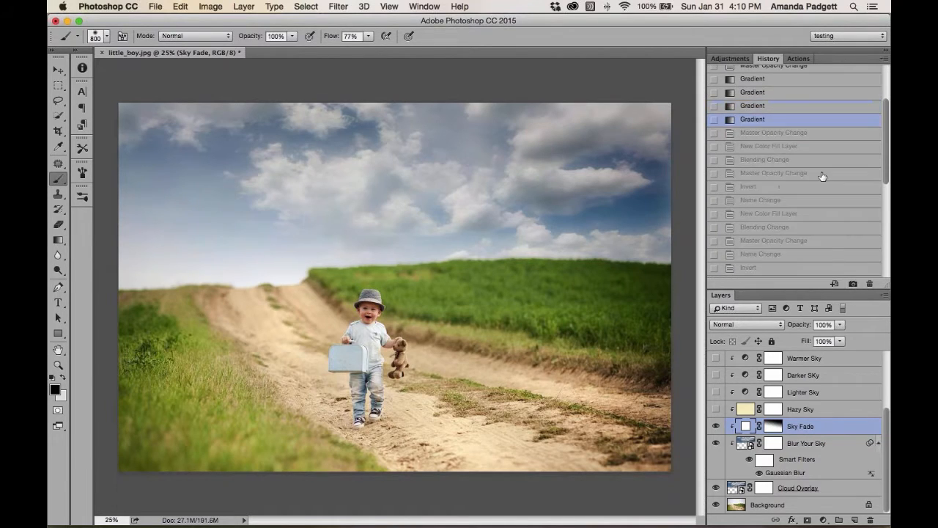
scroll(793, 120, up, 5)
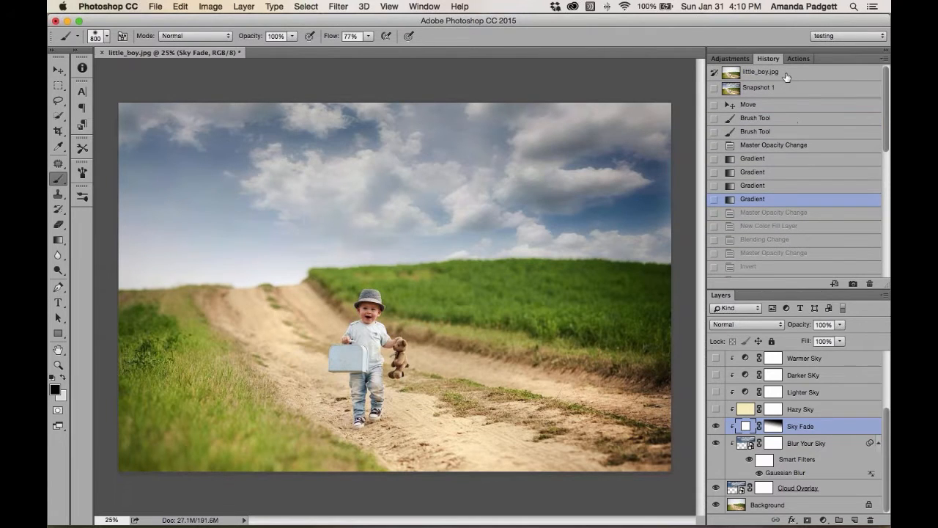
click(785, 74)
click(774, 93)
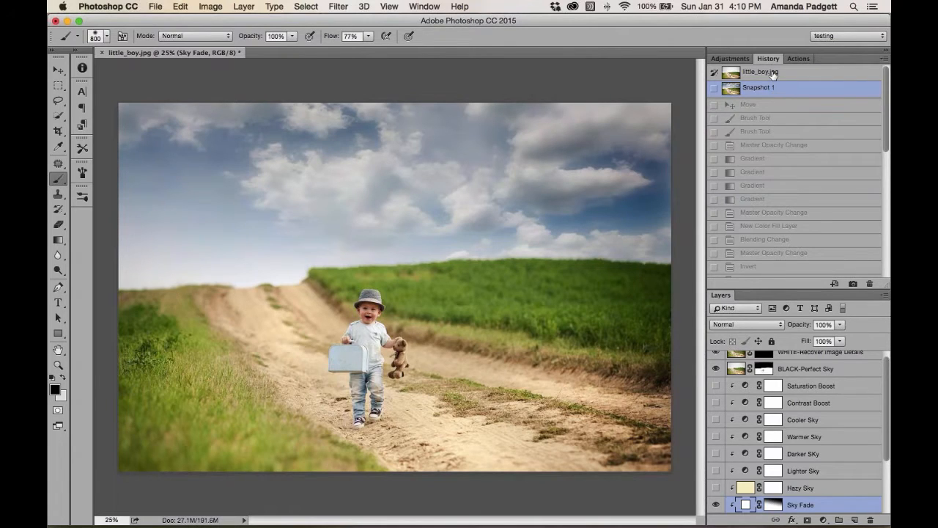
click(773, 73)
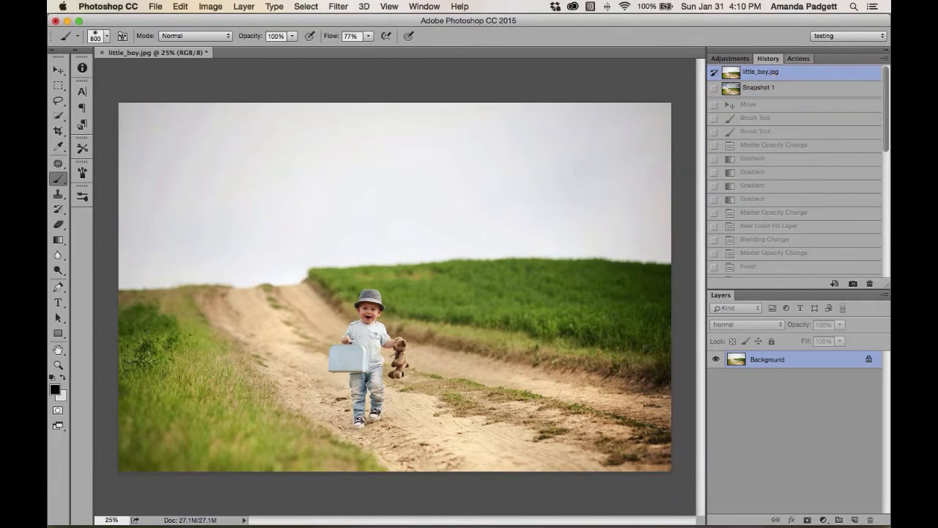
Find the PRETTY Cloud Applicator action set, and examine its Bonus Cloud Applicator Actions CS-CC folder on Seagate 3 in Finder before returning to Photoshop.
click(797, 58)
scroll(777, 110, up, 5)
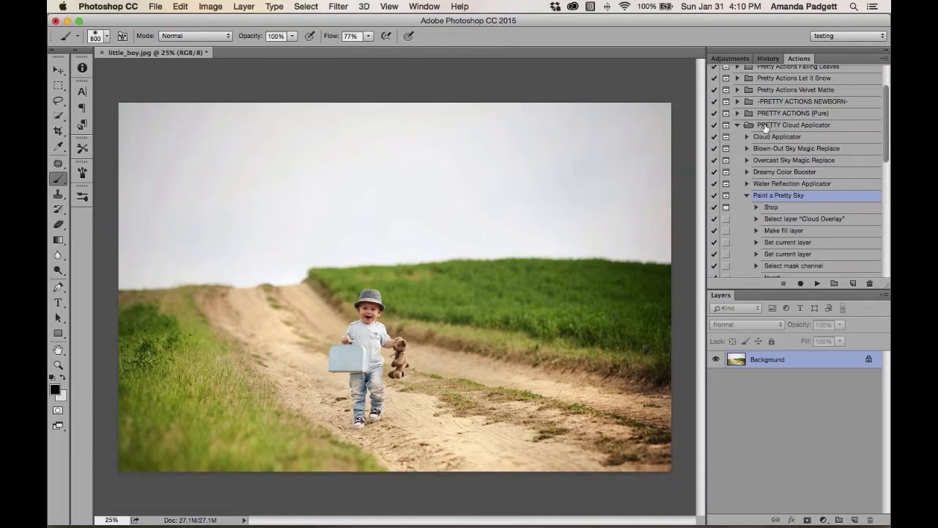
click(205, 504)
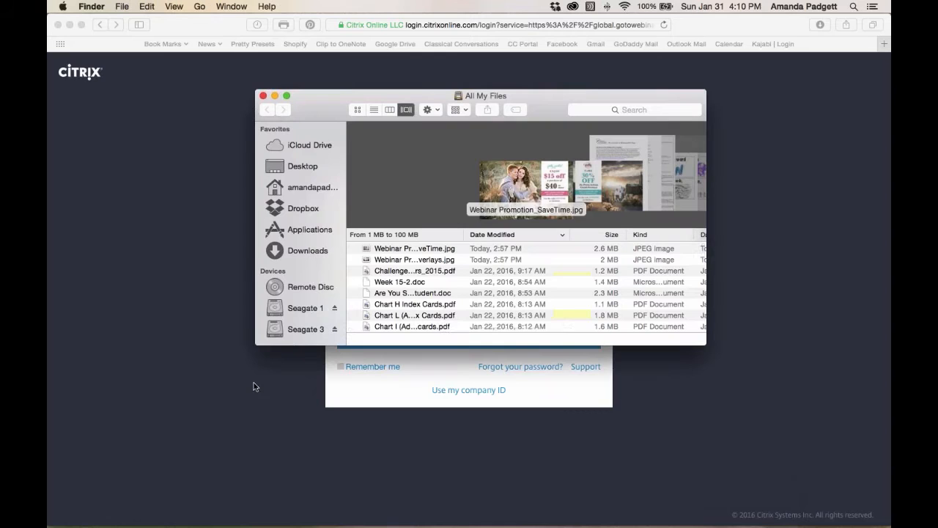
click(307, 329)
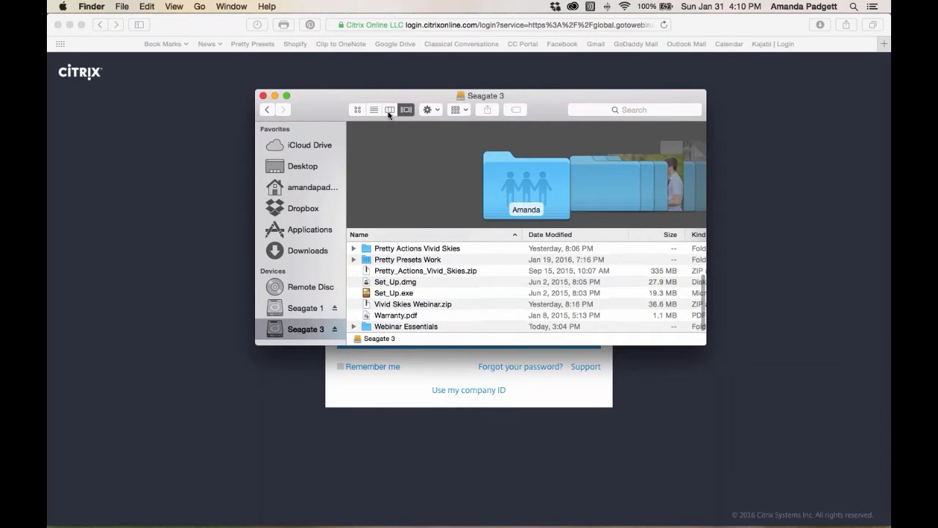
click(390, 109)
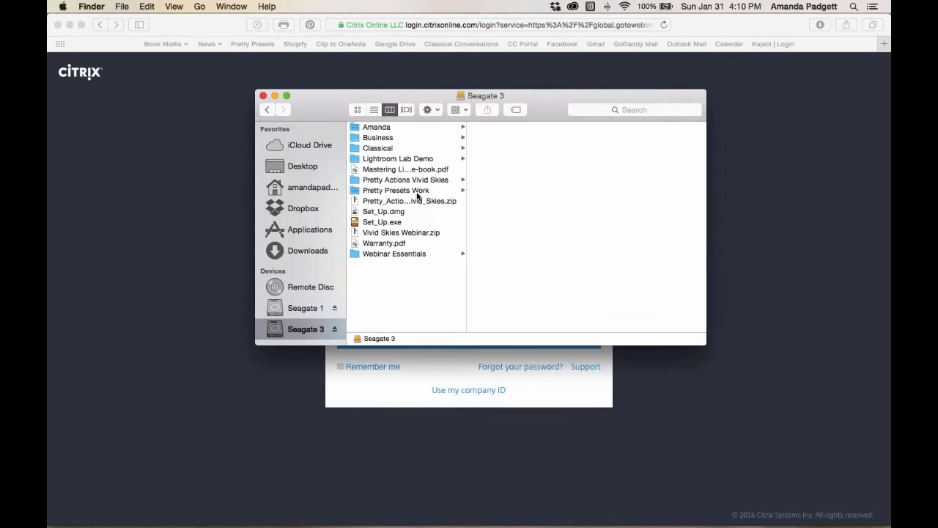
click(398, 255)
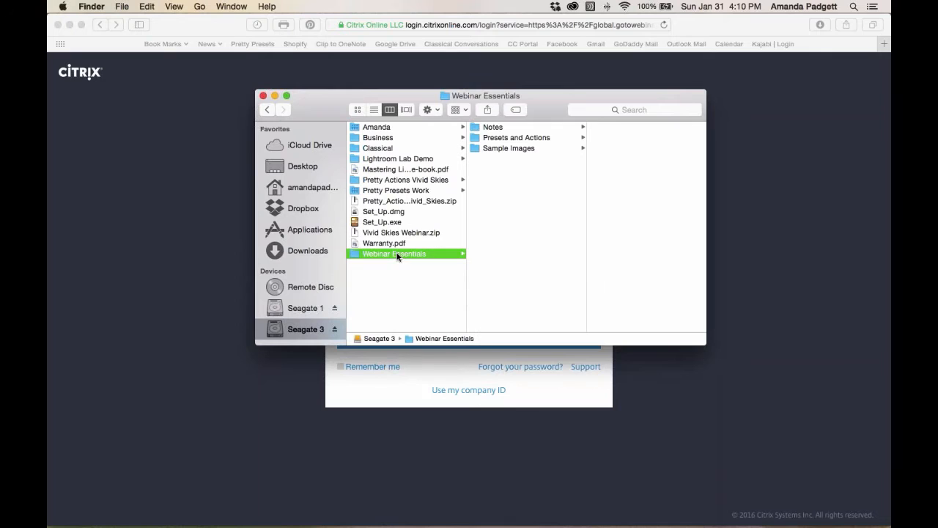
click(417, 180)
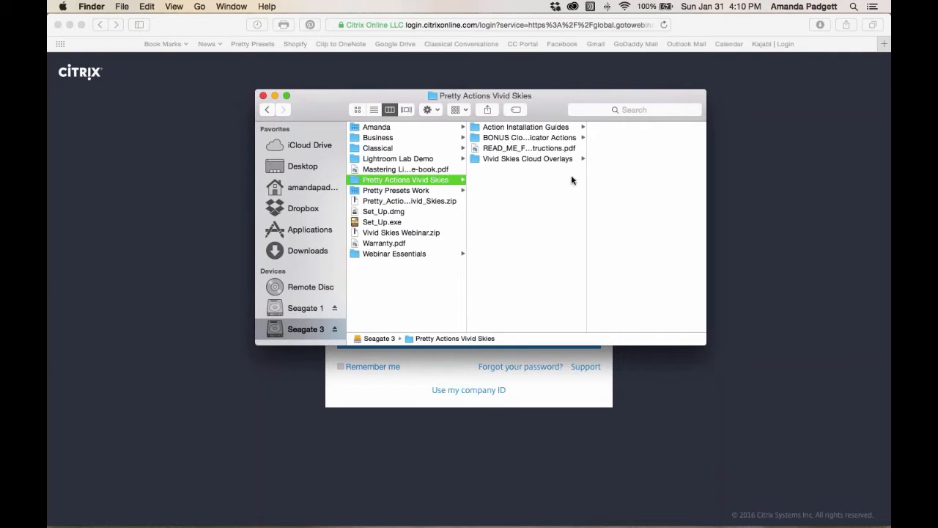
click(530, 139)
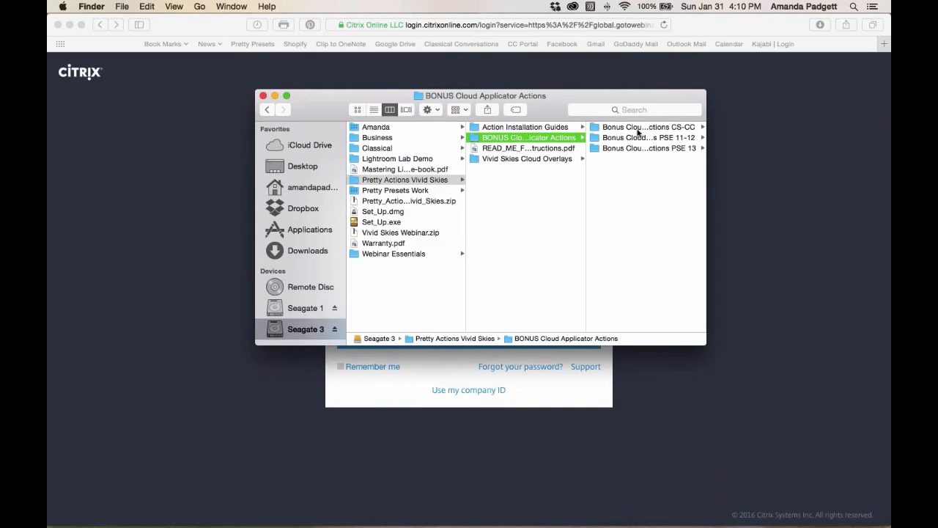
click(638, 129)
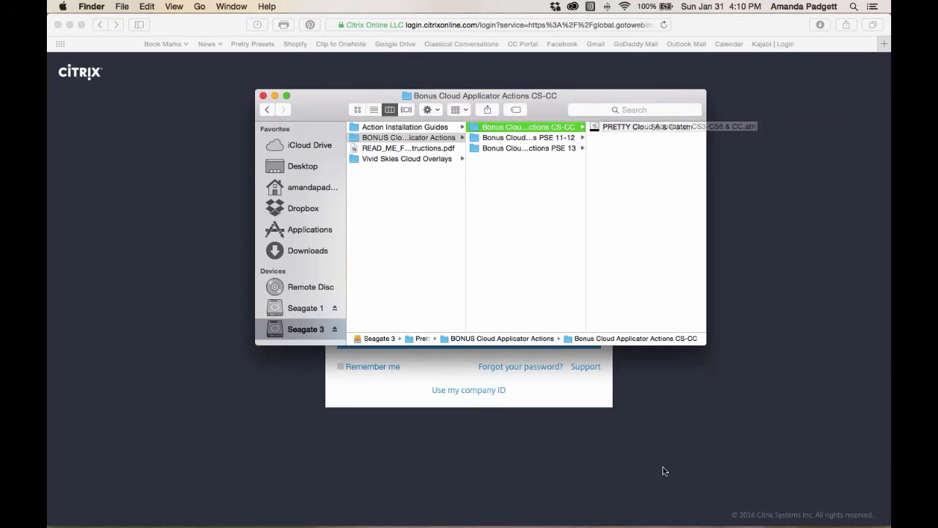
mouse_move(667, 525)
click(590, 501)
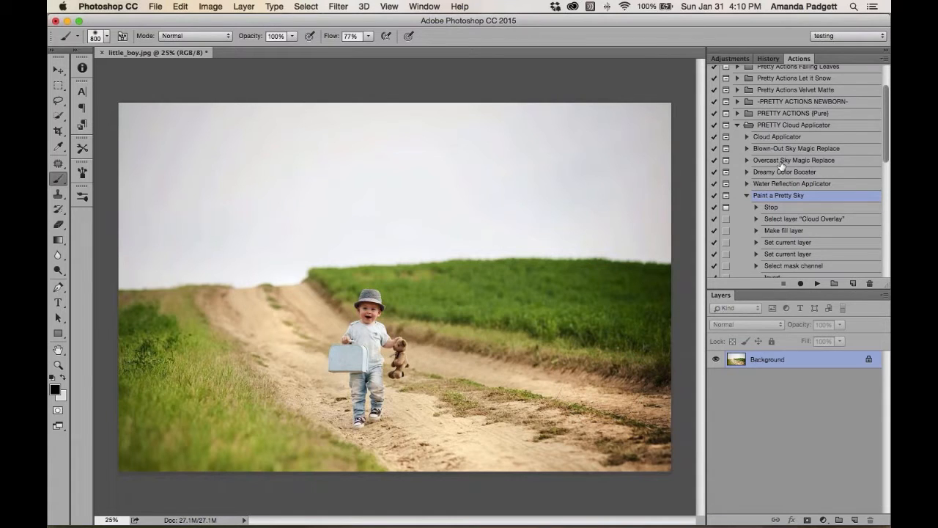
Collapse the Paint a Pretty Sky action and run Blown-Out Sky Magic Replace, continuing to the overlay file selection.
click(747, 195)
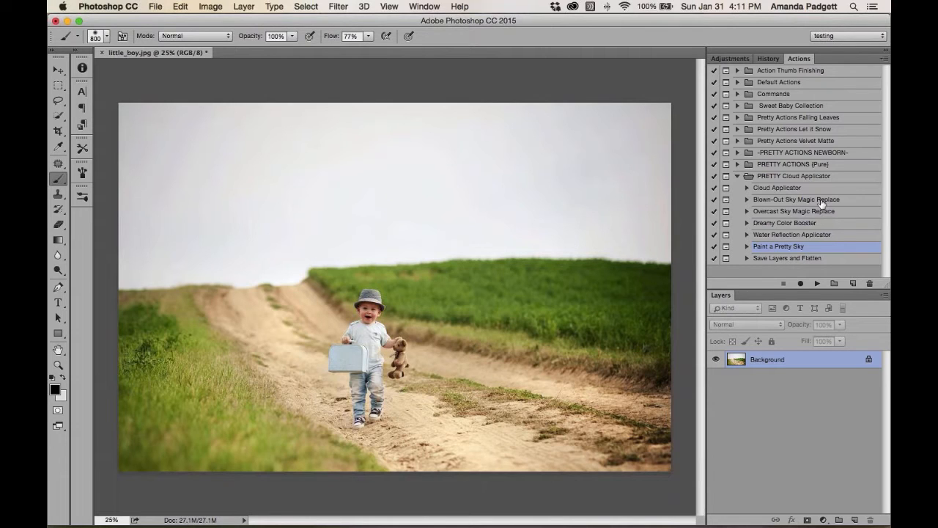
click(755, 201)
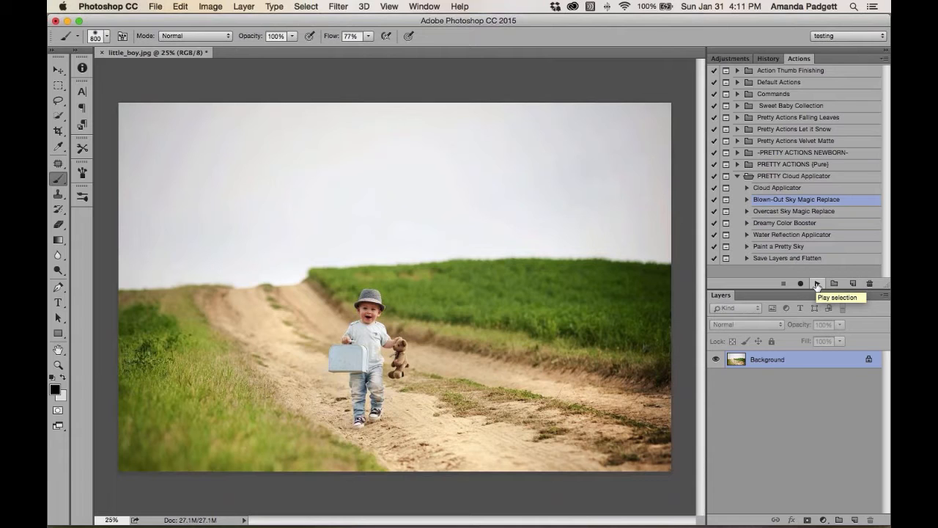
click(817, 284)
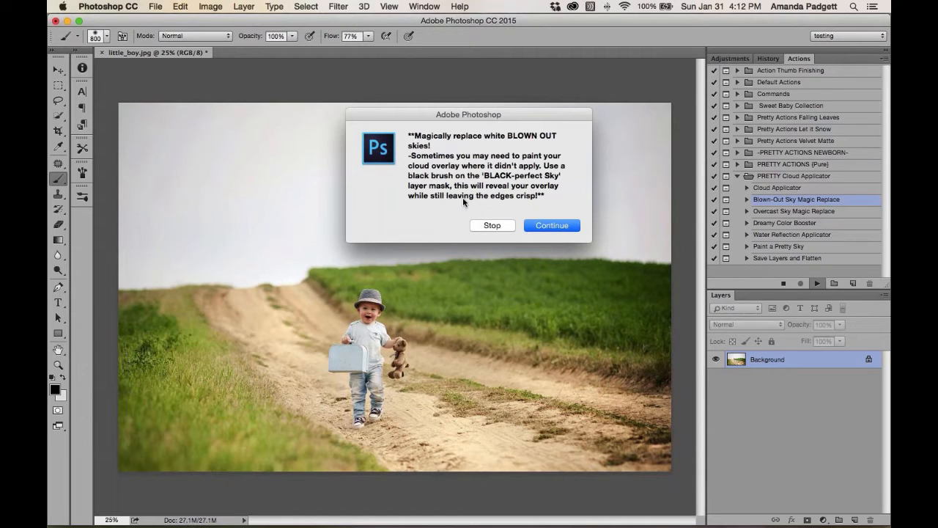
click(551, 225)
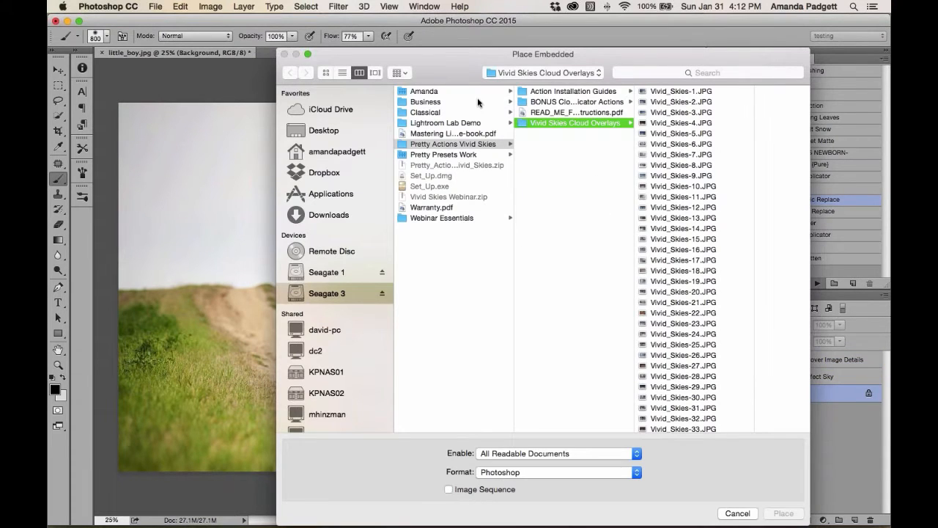
Browse the Vivid Skies Cloud Overlays folder and preview Vivid_Skies-11.JPG.
drag(462, 69, 373, 47)
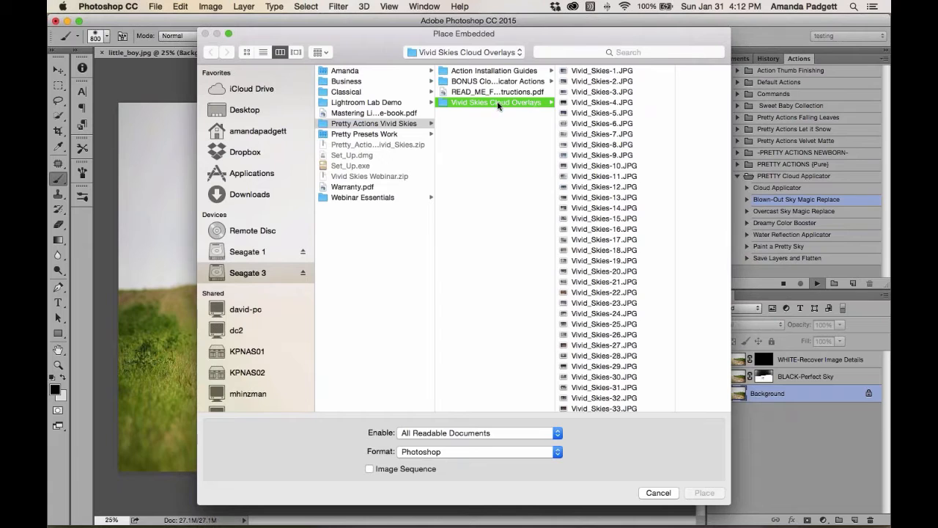
scroll(605, 230, down, 2)
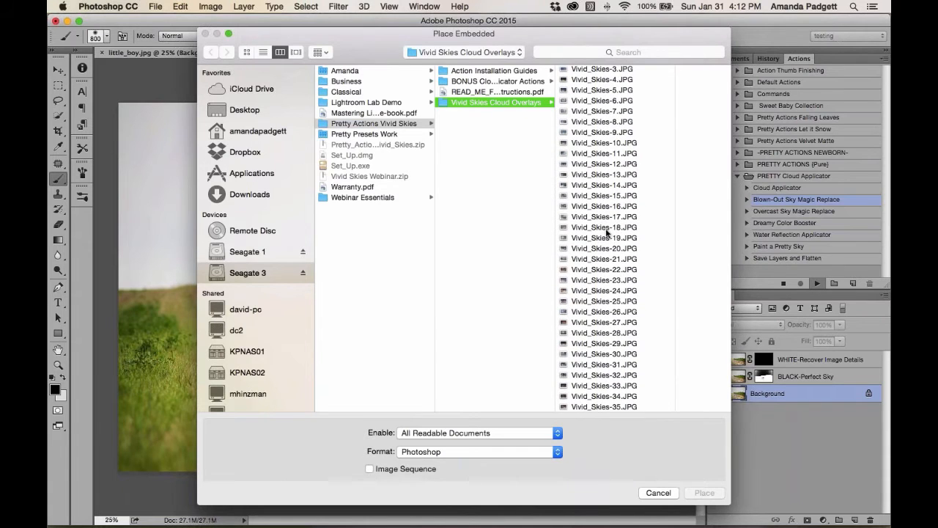
click(596, 207)
click(531, 156)
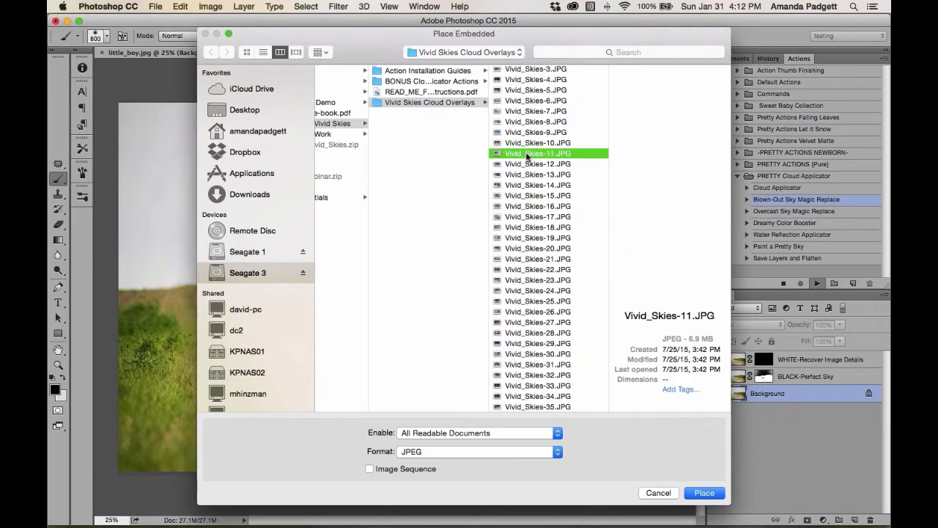
scroll(544, 85, up, 2)
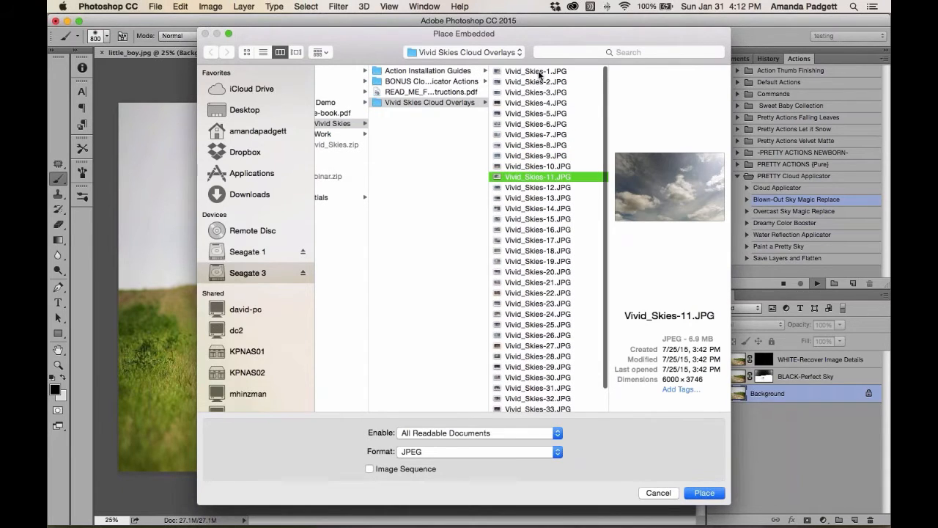
Preview the cloud overlays one by one from Vivid_Skies-1.JPG, and place Vivid_Skies-11.JPG into the photo.
click(539, 71)
key(Down)
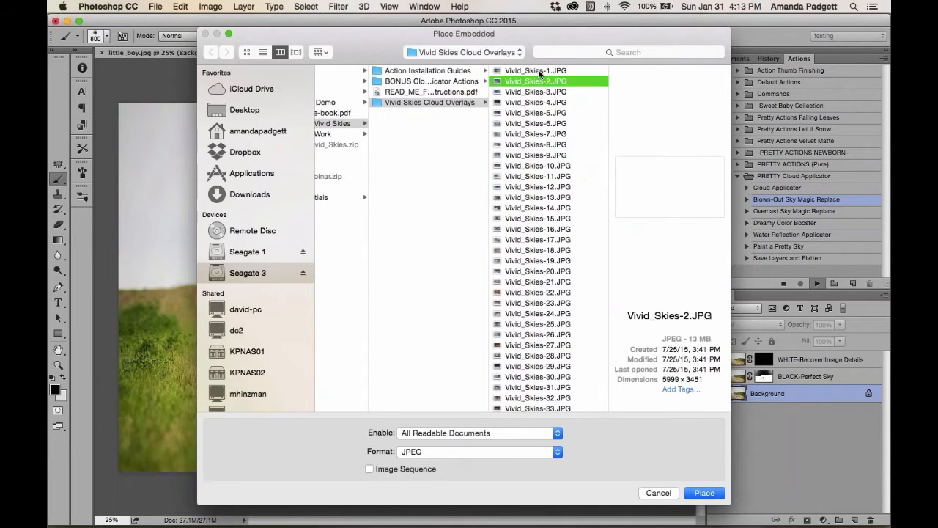
key(Down)
key(Down)
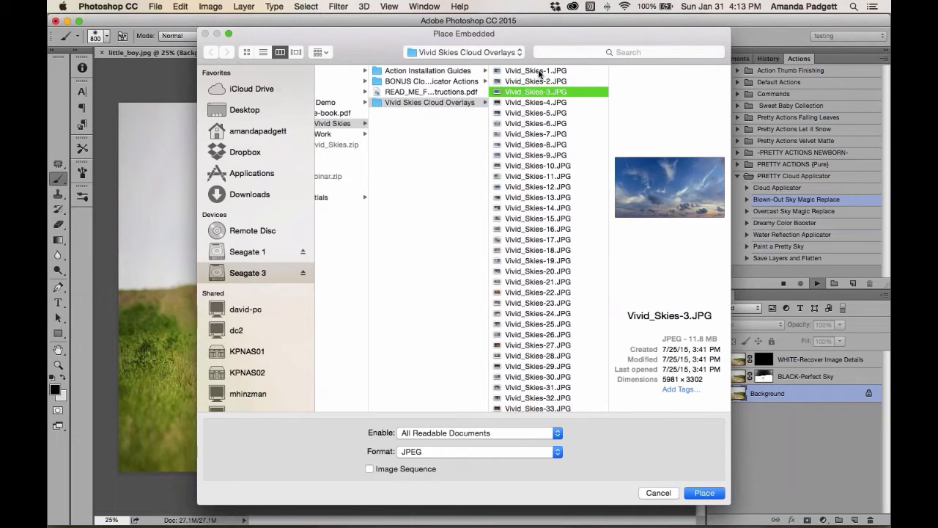
key(Down)
key(Down)
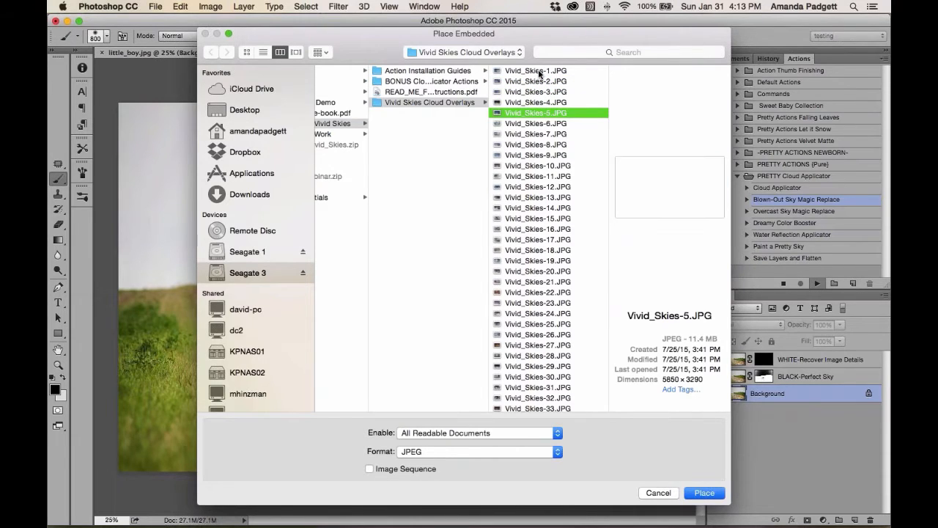
key(Down)
key(Down)
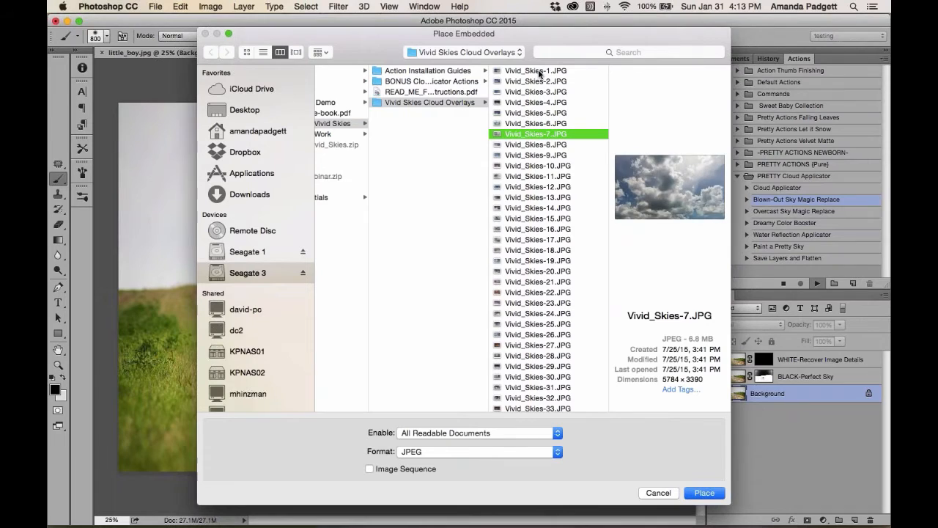
key(Down)
key(Down)
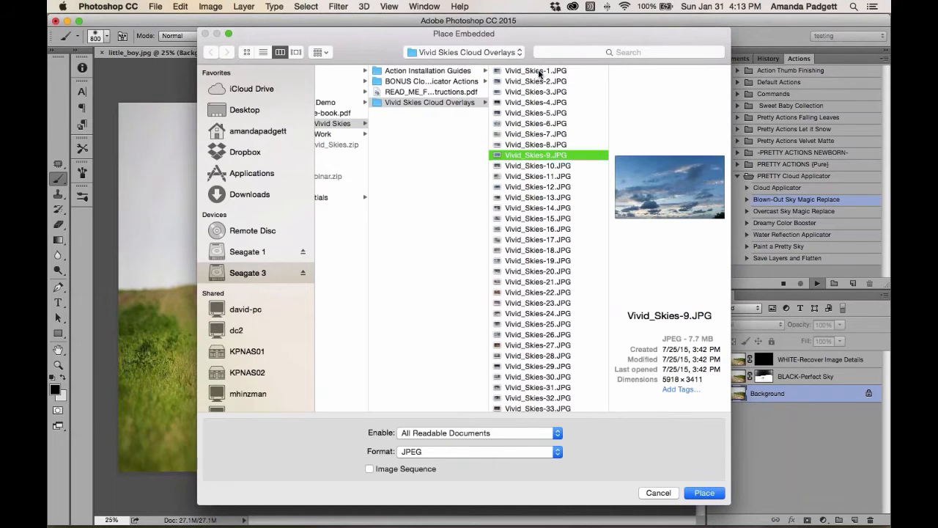
key(Down)
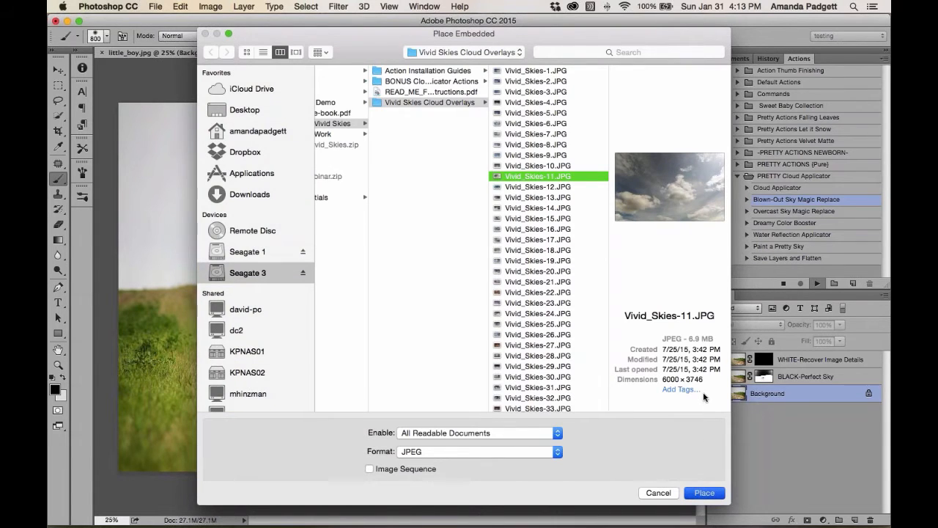
click(705, 492)
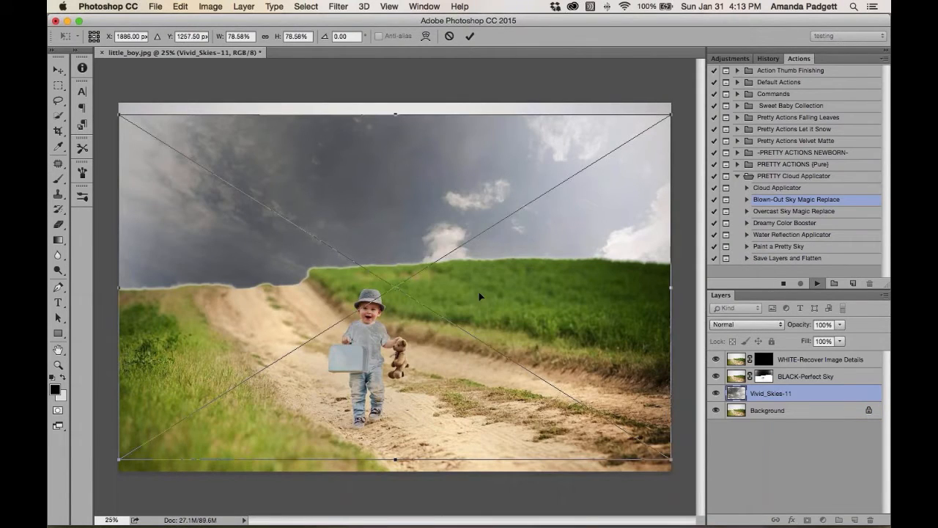
Move the placed clouds up over the sky, and scale them to about 86% width and 77% height, centred horizontally on the photo.
drag(477, 296, 480, 225)
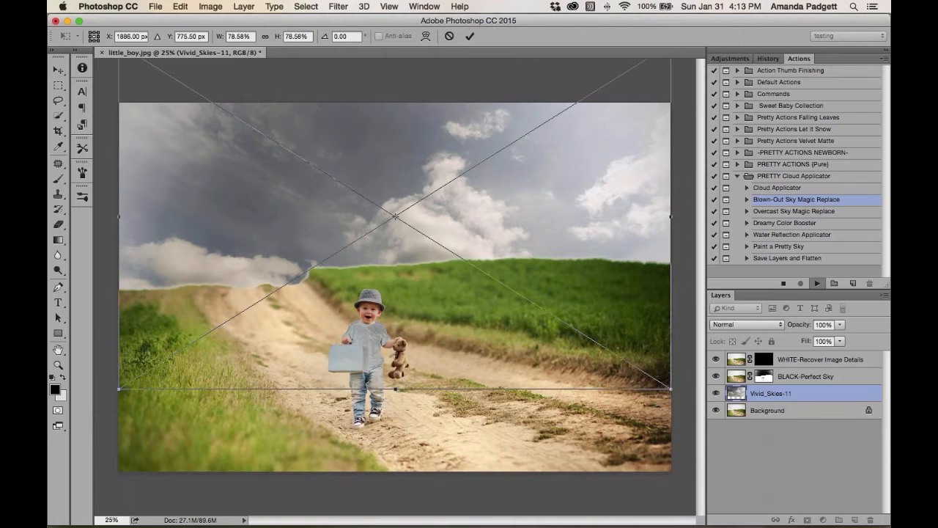
key(super+minus)
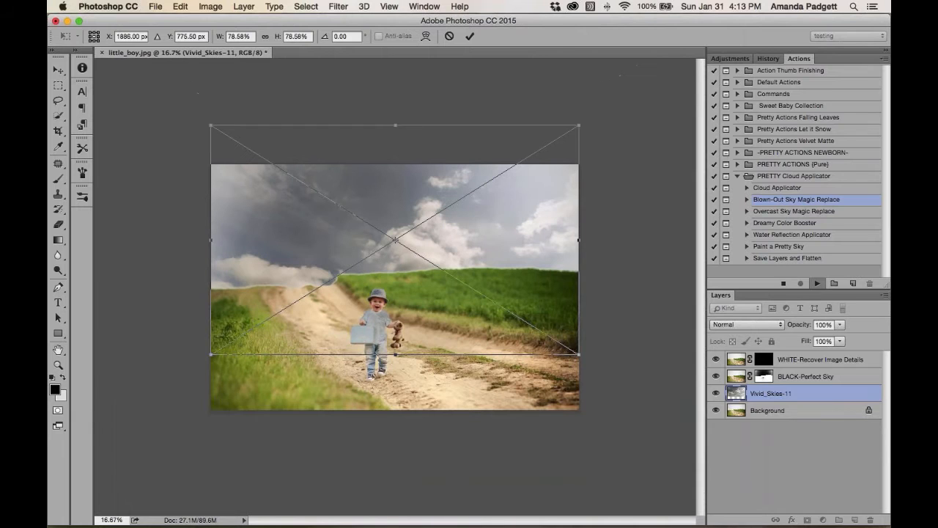
drag(469, 230, 469, 193)
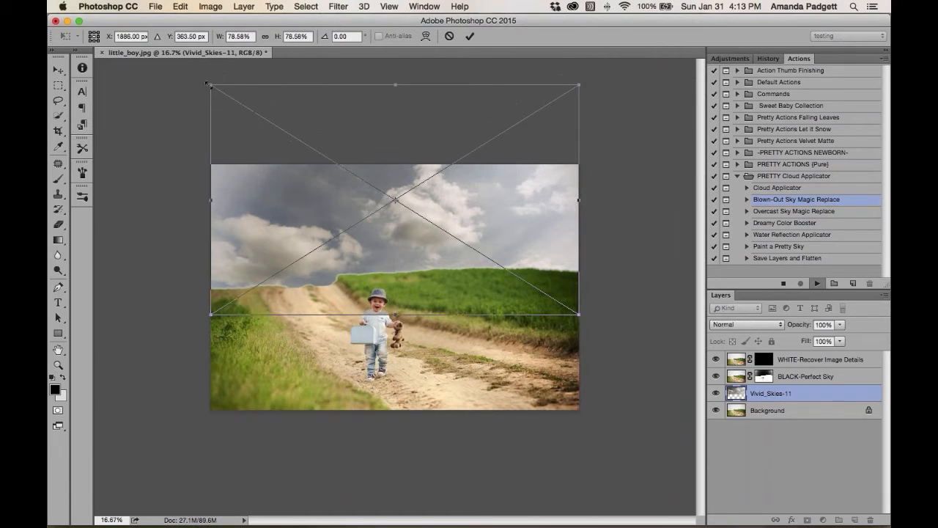
drag(210, 83, 174, 88)
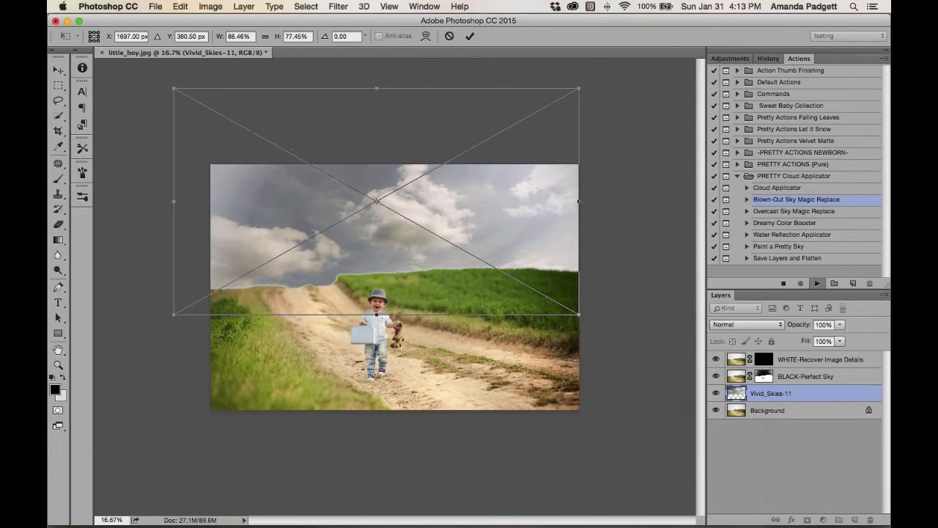
drag(274, 293, 248, 240)
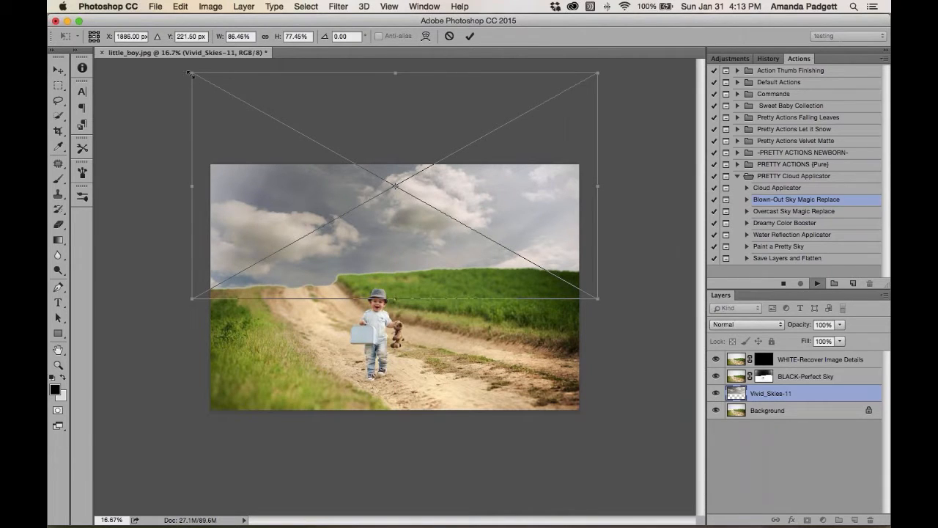
Distort the corners of the cloud overlay so its upper edge flares outward, adjust its position above the horizon, and commit the transformation.
drag(192, 76, 134, 117)
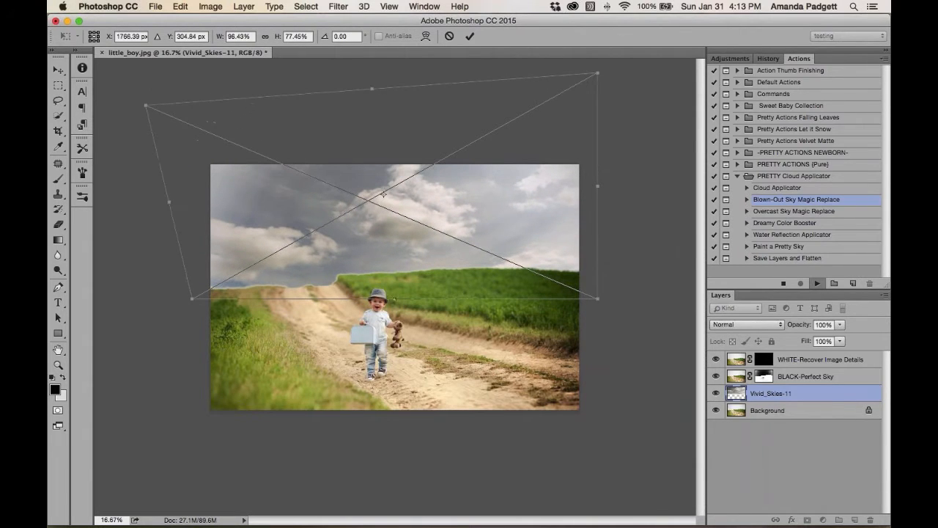
drag(195, 299, 210, 301)
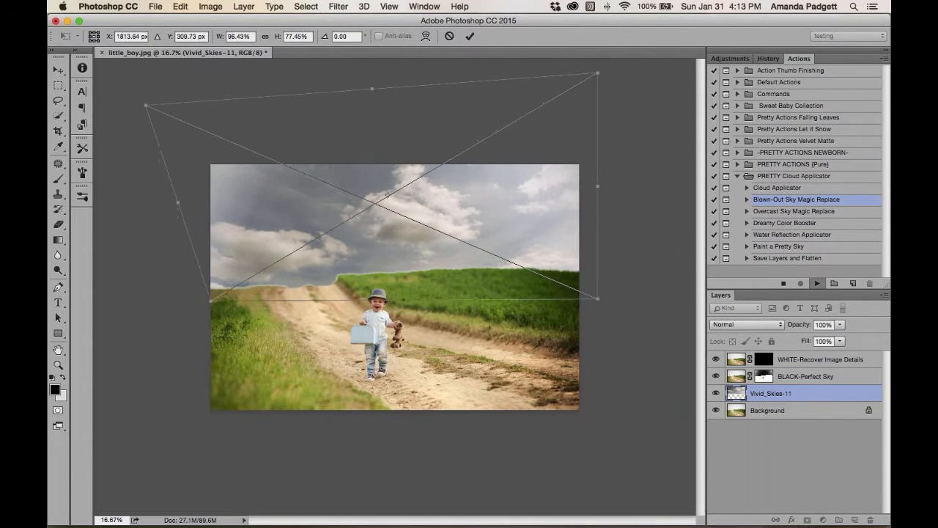
drag(600, 300, 588, 293)
drag(598, 73, 628, 82)
drag(430, 262, 422, 260)
drag(441, 213, 442, 212)
click(469, 36)
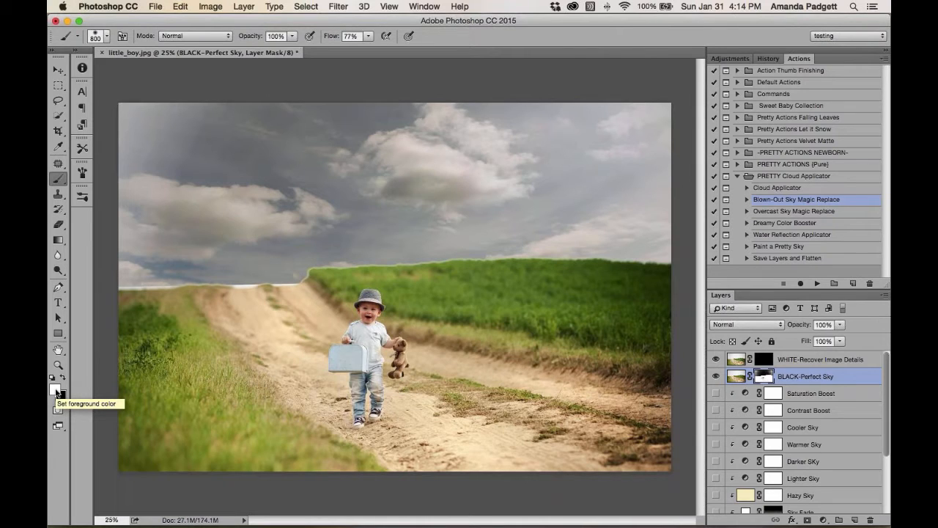
Paint black at 100% brush opacity across the sky on the BLACK-Perfect Sky mask to reveal the full clouds.
key(x)
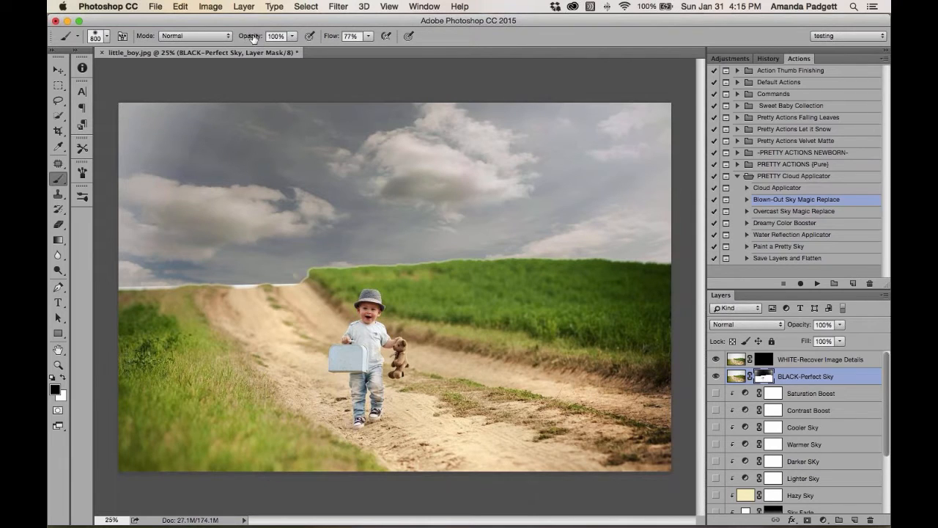
mouse_move(252, 39)
mouse_down()
mouse_move(241, 39)
mouse_move(260, 40)
mouse_move(239, 40)
mouse_move(281, 39)
mouse_up()
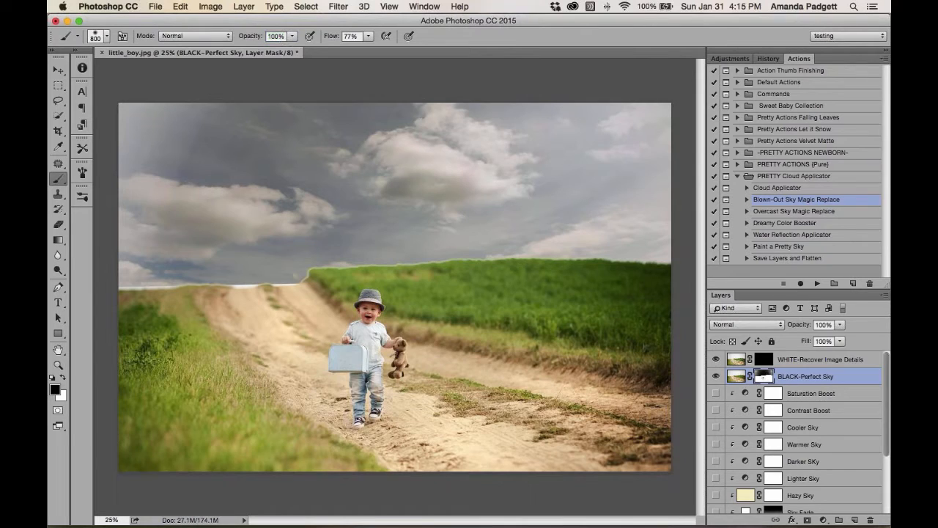
click(294, 36)
mouse_move(267, 132)
mouse_down()
mouse_move(169, 140)
mouse_move(150, 152)
mouse_move(147, 123)
mouse_move(130, 224)
mouse_up()
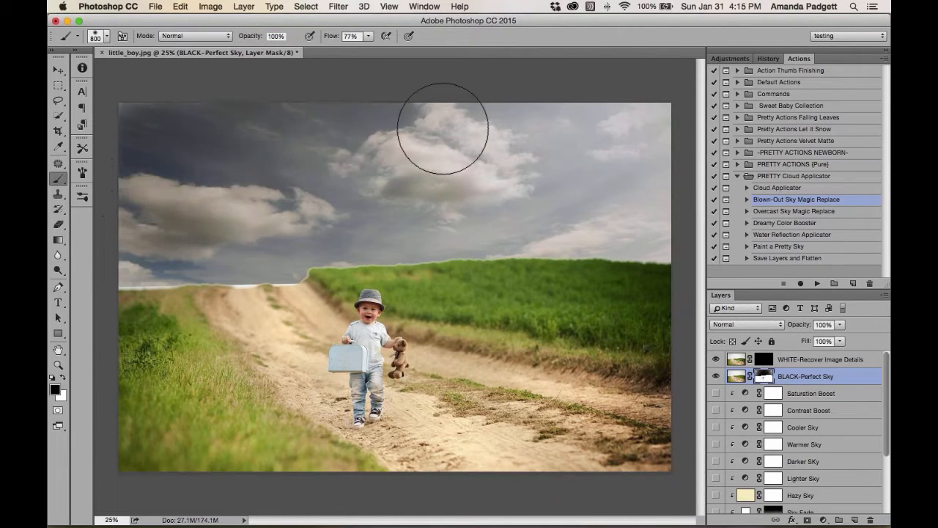
mouse_move(596, 135)
mouse_down()
mouse_move(633, 137)
mouse_move(654, 184)
mouse_move(601, 201)
mouse_up()
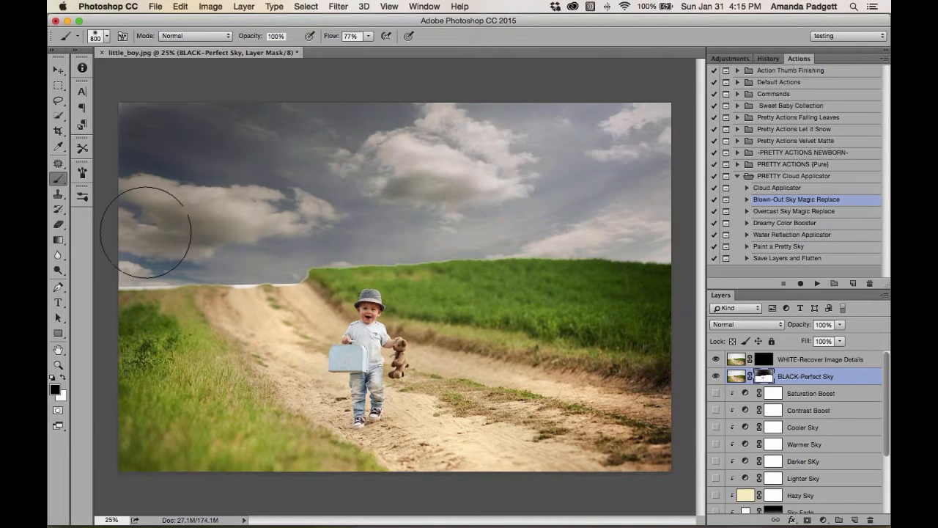
mouse_move(294, 153)
mouse_down()
mouse_move(360, 151)
mouse_move(293, 188)
mouse_move(290, 203)
mouse_up()
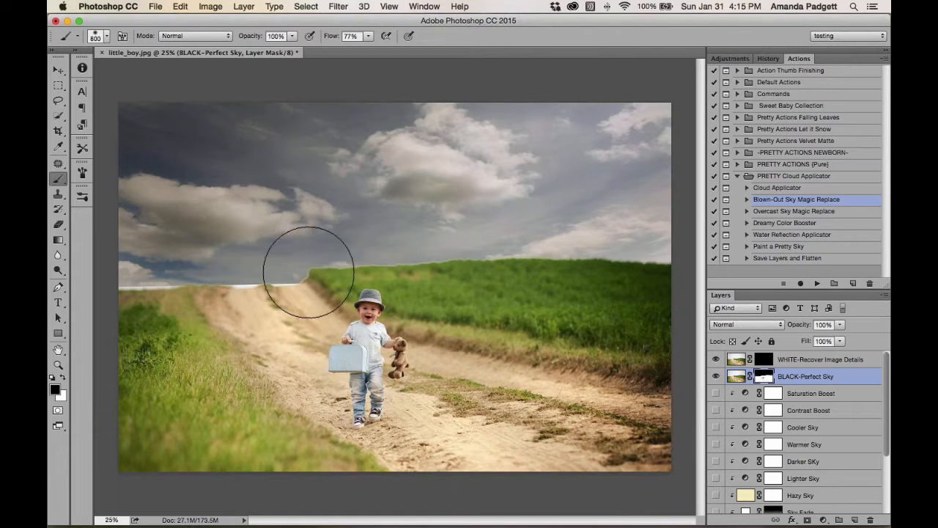
Move the Cloud Overlay layer down slightly to cover the gap along the horizon.
key(h)
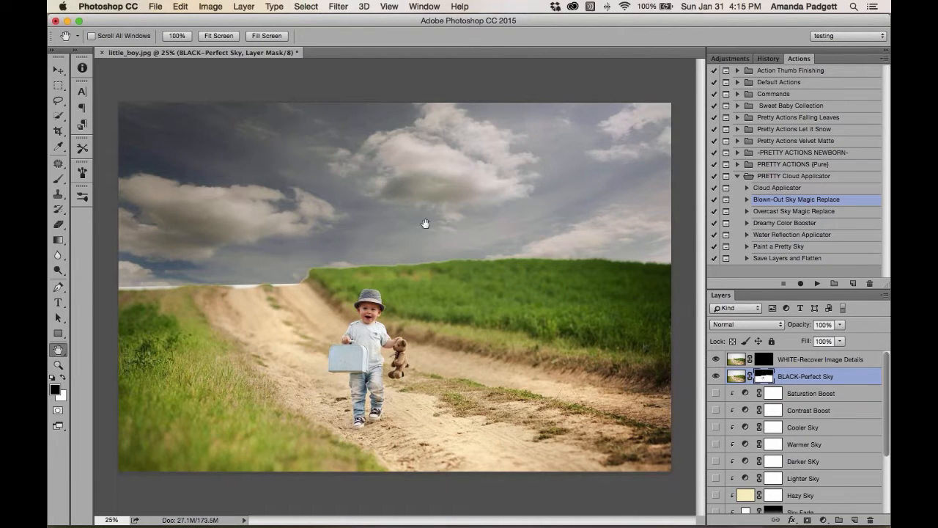
scroll(777, 447, down, 5)
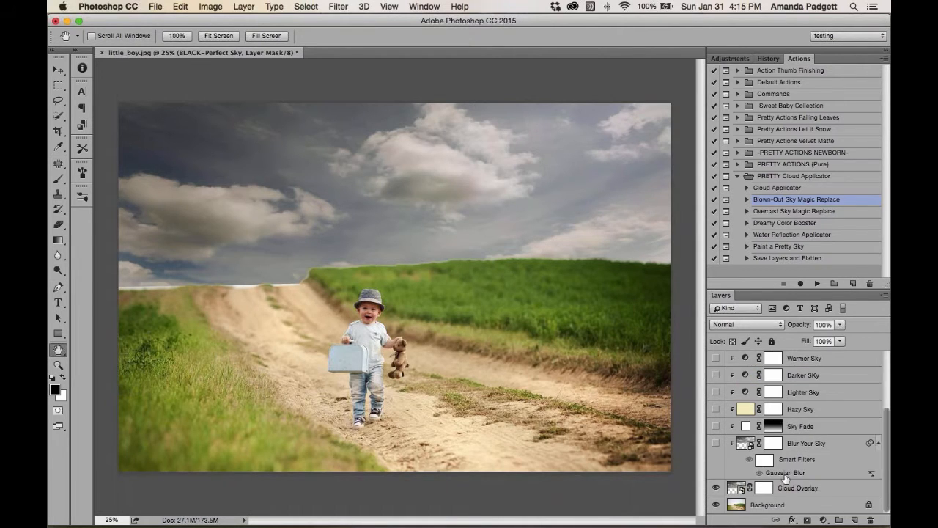
click(789, 489)
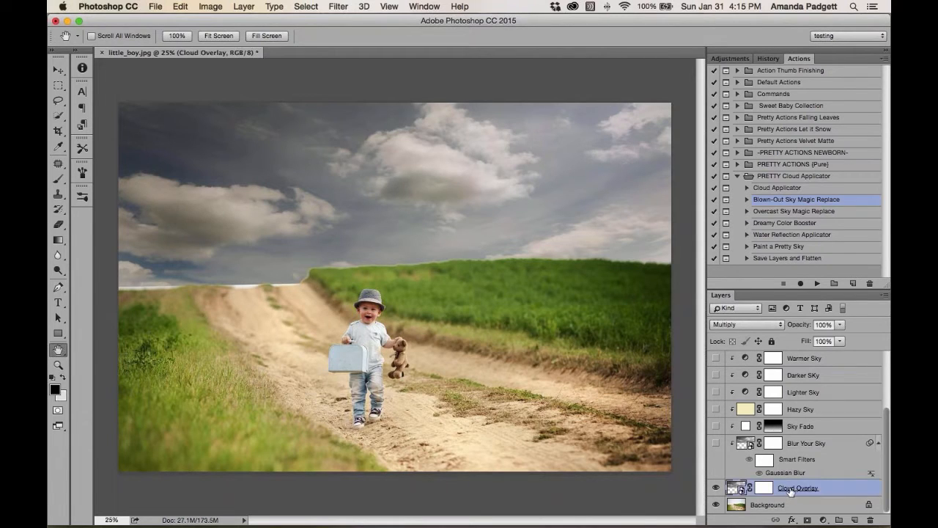
key(v)
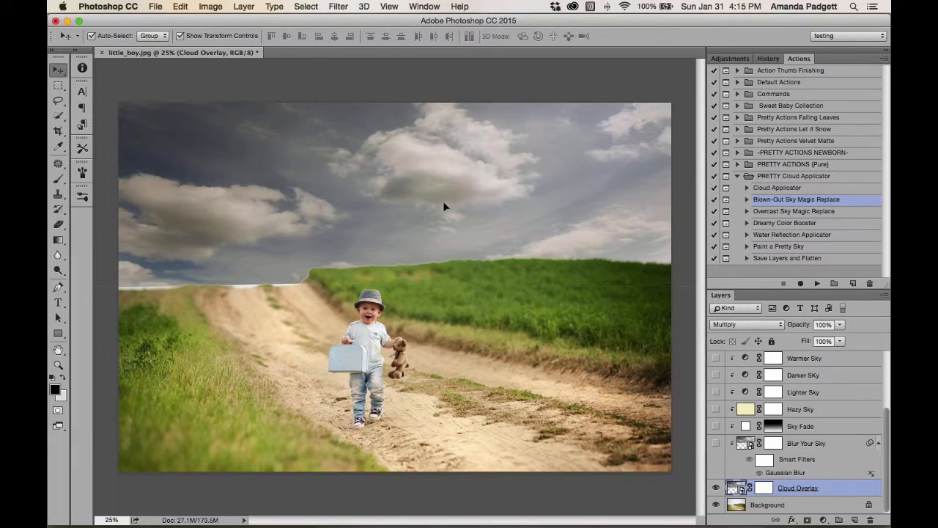
drag(443, 209, 443, 217)
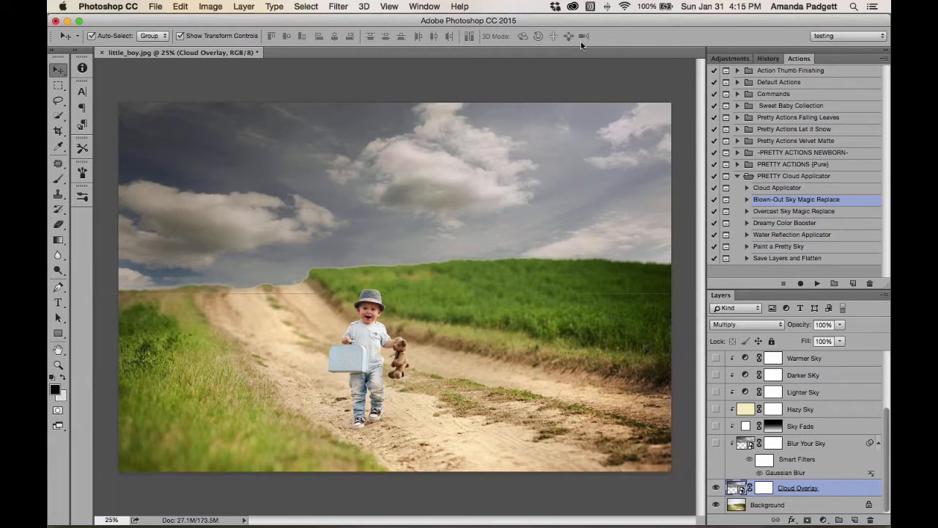
Paint along the horizon on the BLACK-Perfect Sky mask with a black brush, size 100 and 85% opacity, to remove the light edge.
scroll(797, 437, up, 3)
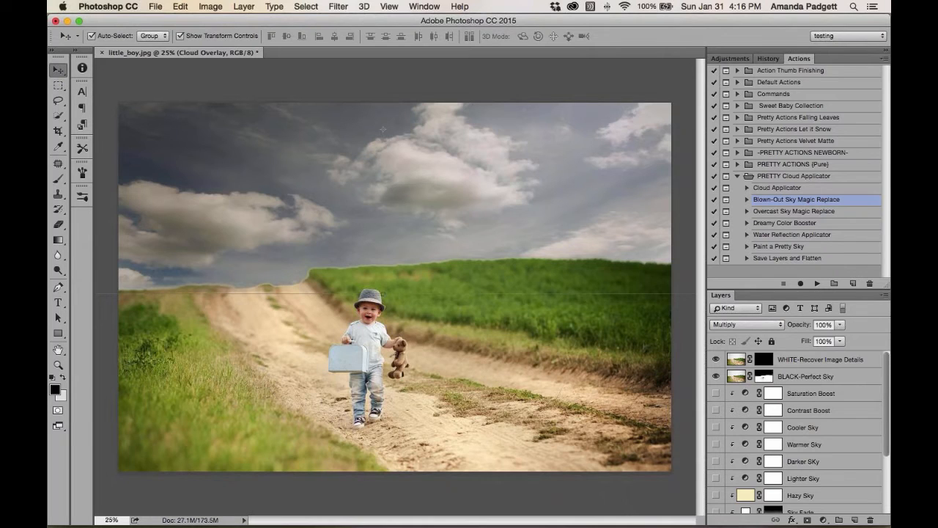
click(785, 379)
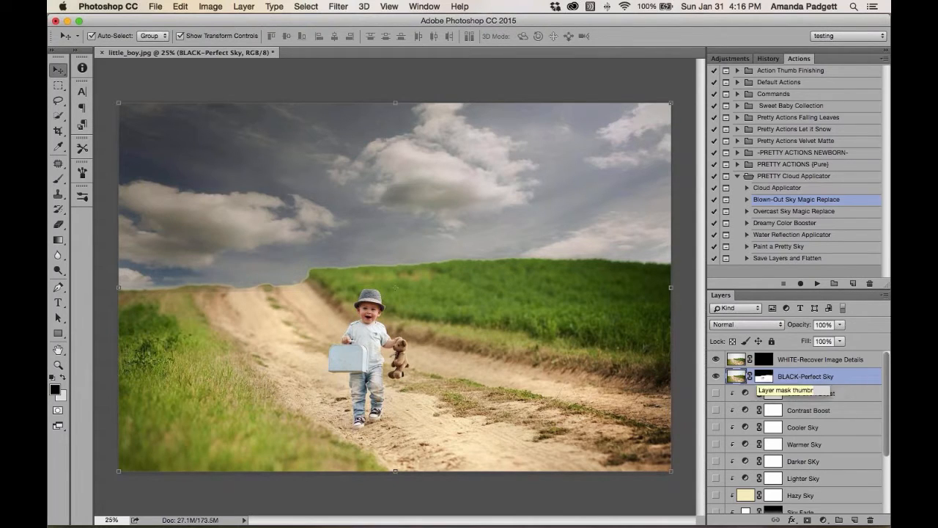
click(764, 379)
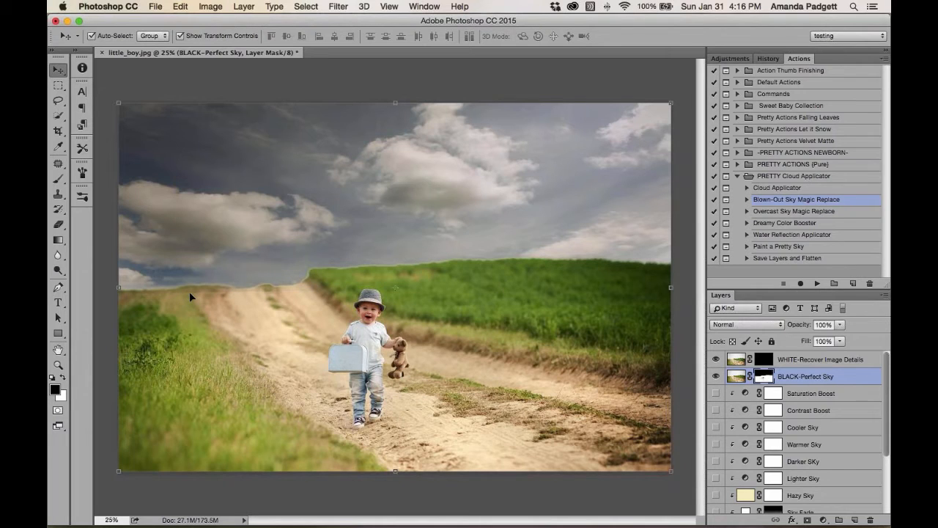
key(x)
key(b)
key(bracketleft)
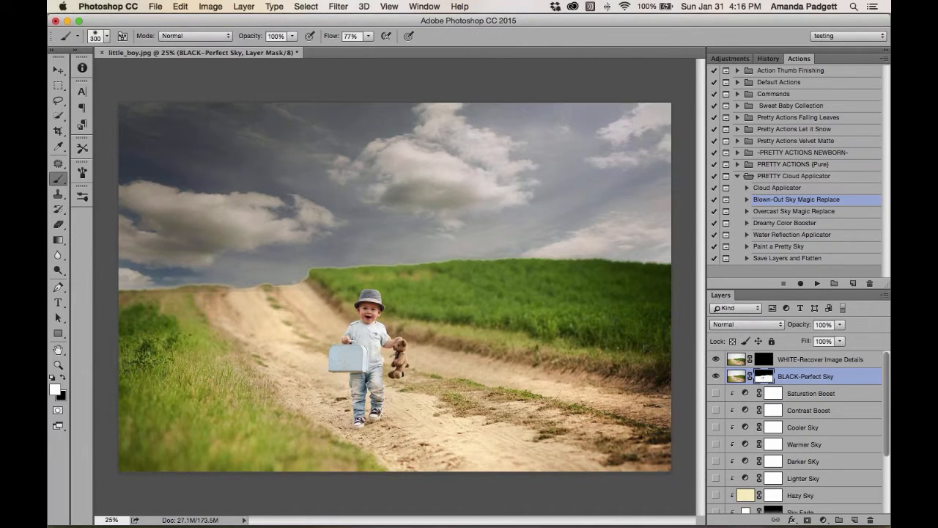
key(bracketleft)
key(bracketleft)
key(bracketleft)
key(bracketleft)
key(bracketleft)
key(bracketleft)
key(x)
drag(257, 36, 246, 38)
drag(205, 279, 129, 286)
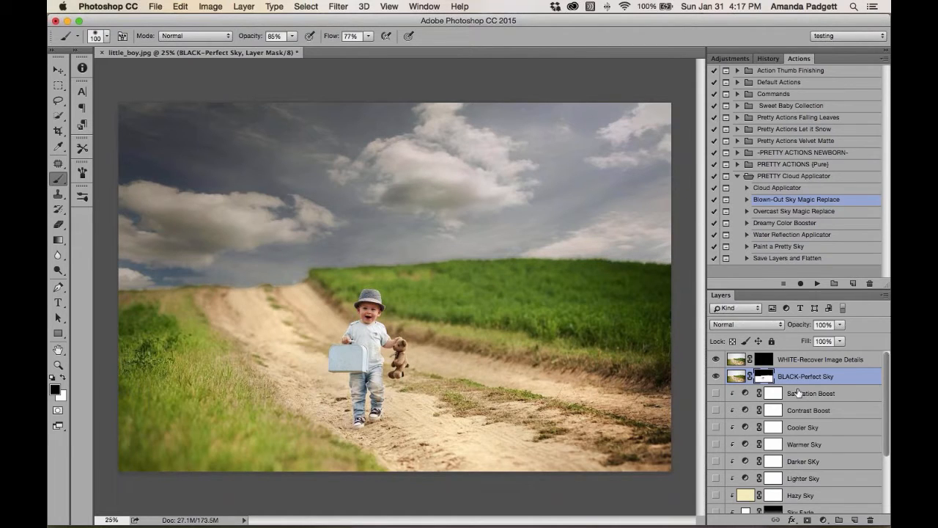
Paint white over the grass and dirt road on the WHITE-Recover Image Details mask with a size 500 brush at 99% opacity.
click(764, 359)
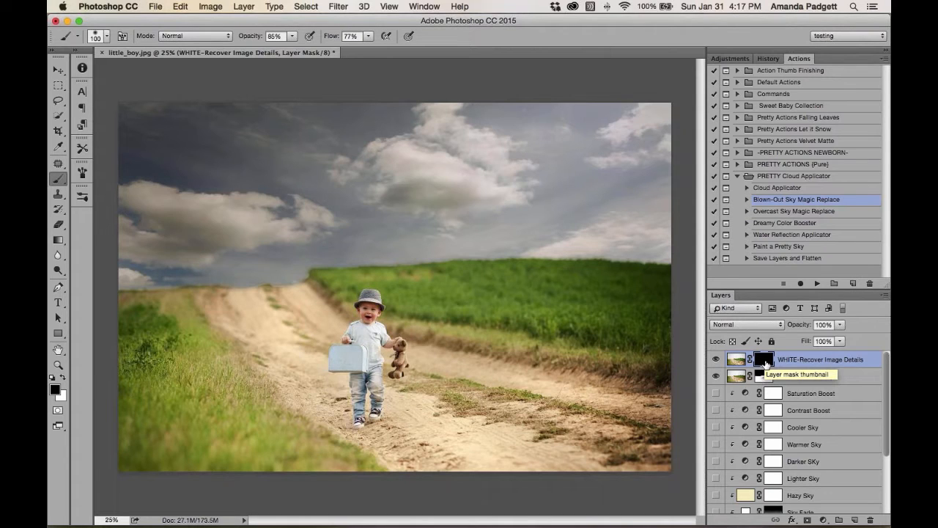
key(x)
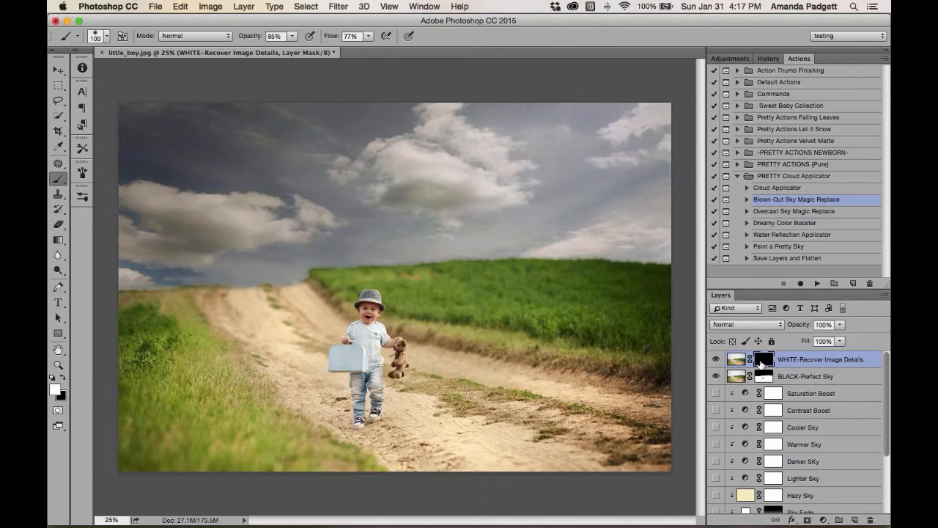
key(bracketright)
key(bracketright)
key(bracketright)
key(9)
key(9)
key(bracketright)
key(bracketright)
key(bracketright)
key(bracketright)
drag(123, 341, 65, 347)
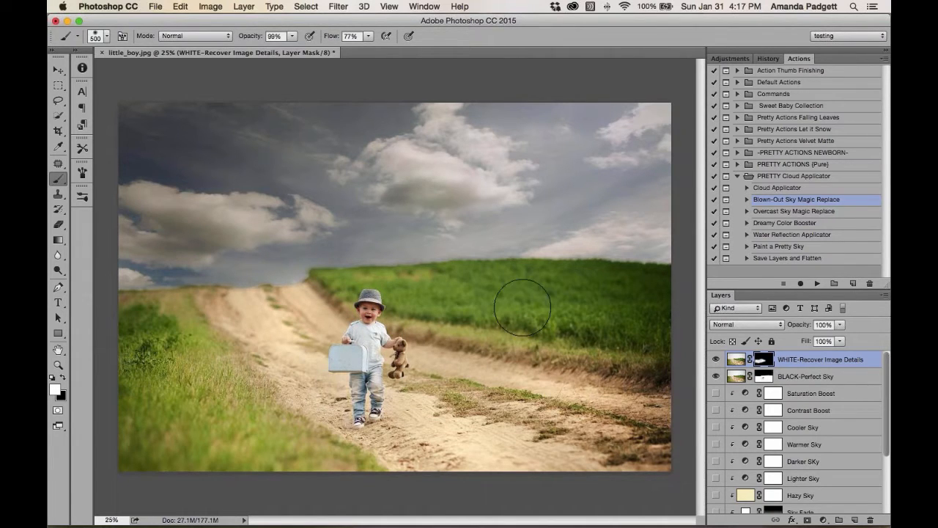
click(337, 403)
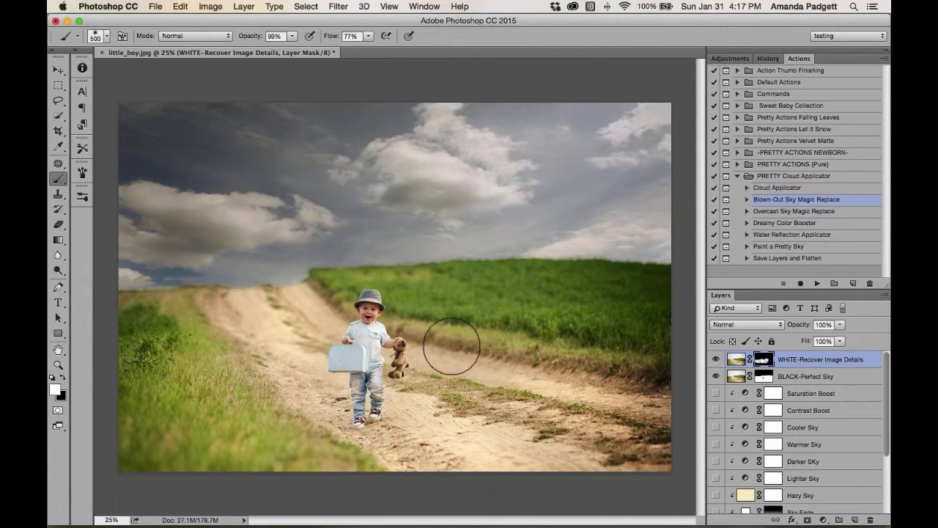
Show the Sky Fade layer and raise its opacity to 100%.
scroll(779, 407, down, 3)
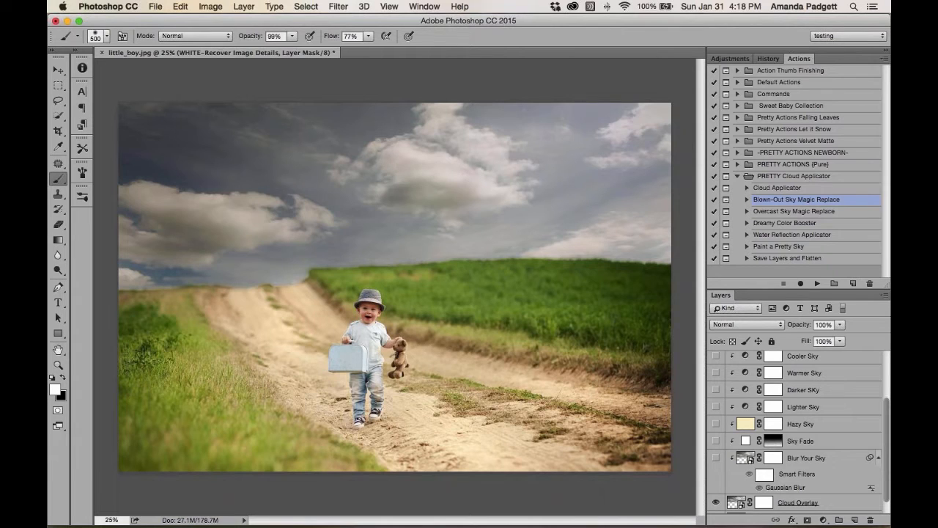
click(716, 441)
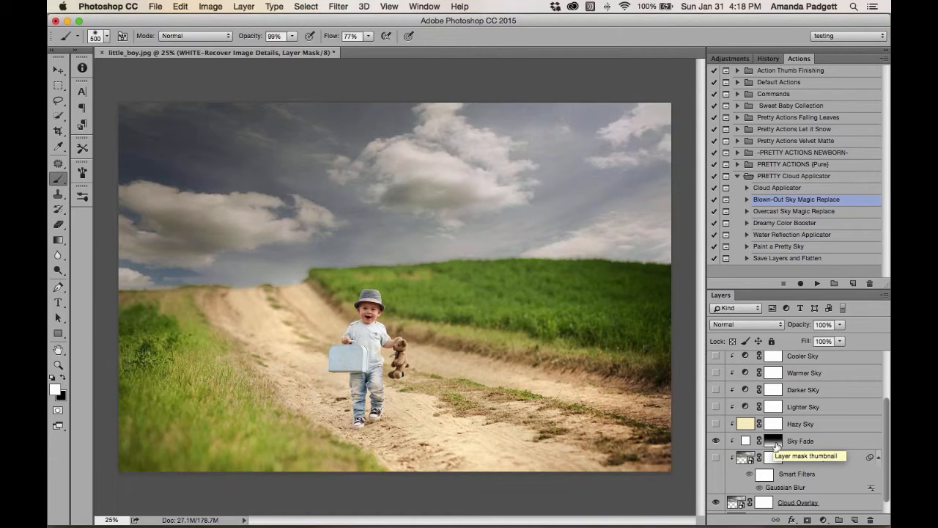
click(800, 443)
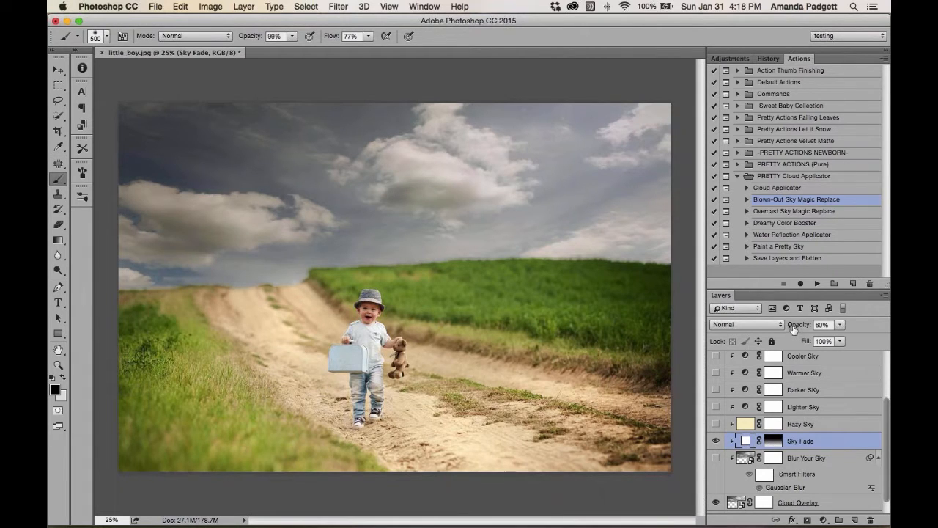
drag(793, 329, 821, 328)
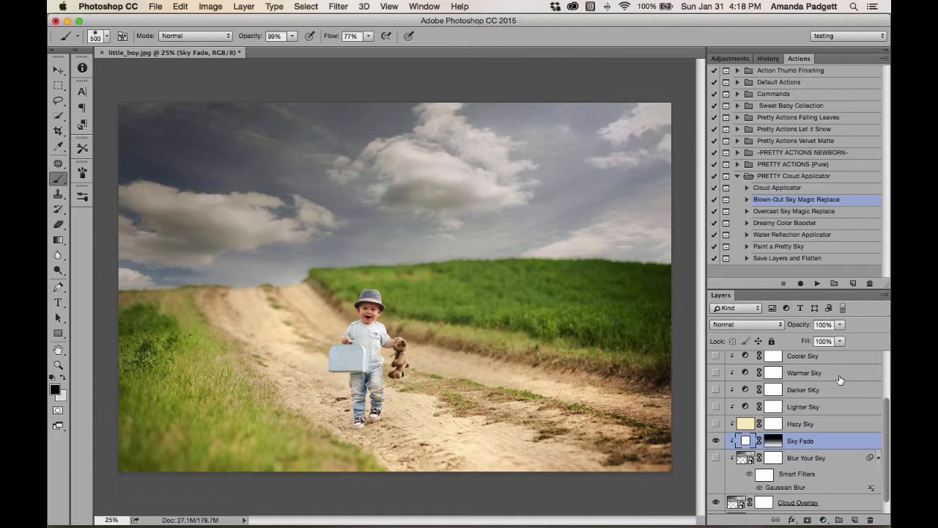
Redraw the Sky Fade mask with a reversed black-to-white linear gradient running straight down from the image's upper edge past the horizon.
click(774, 441)
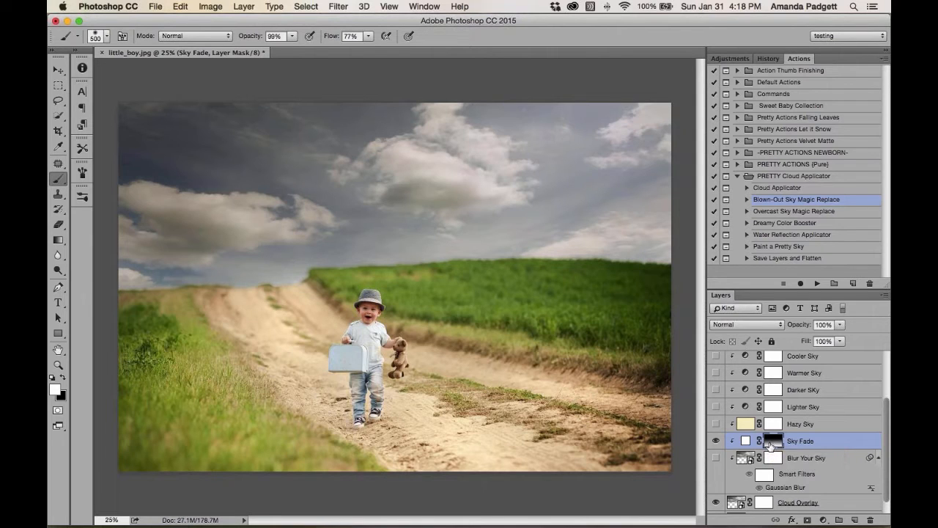
key(g)
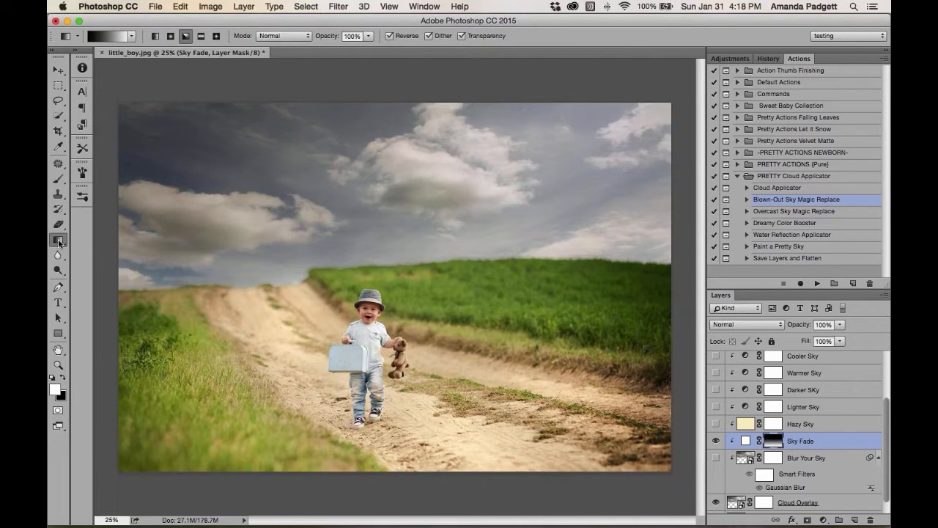
drag(72, 239, 83, 247)
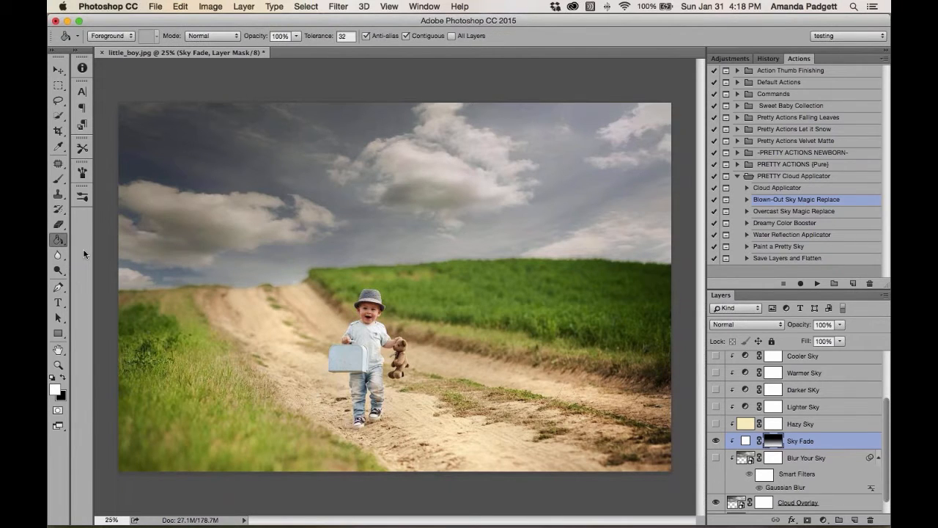
drag(58, 240, 95, 238)
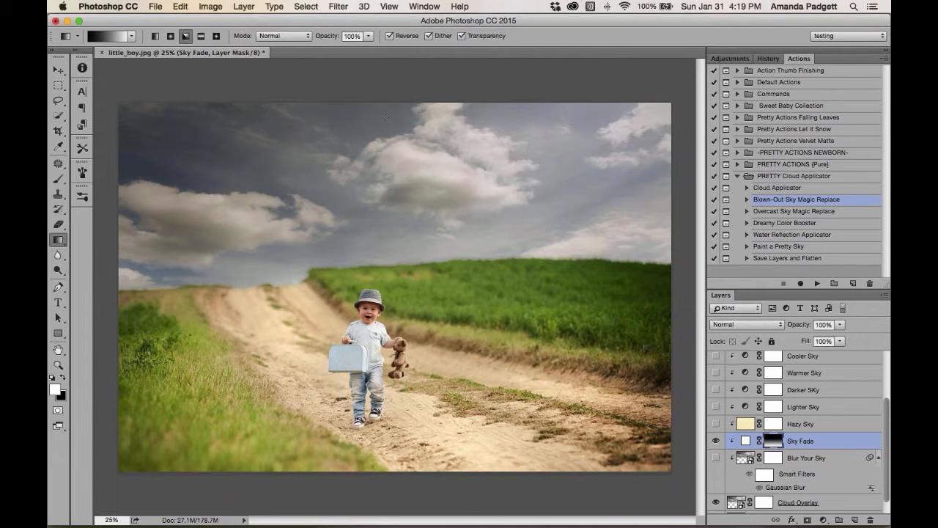
drag(388, 145, 387, 275)
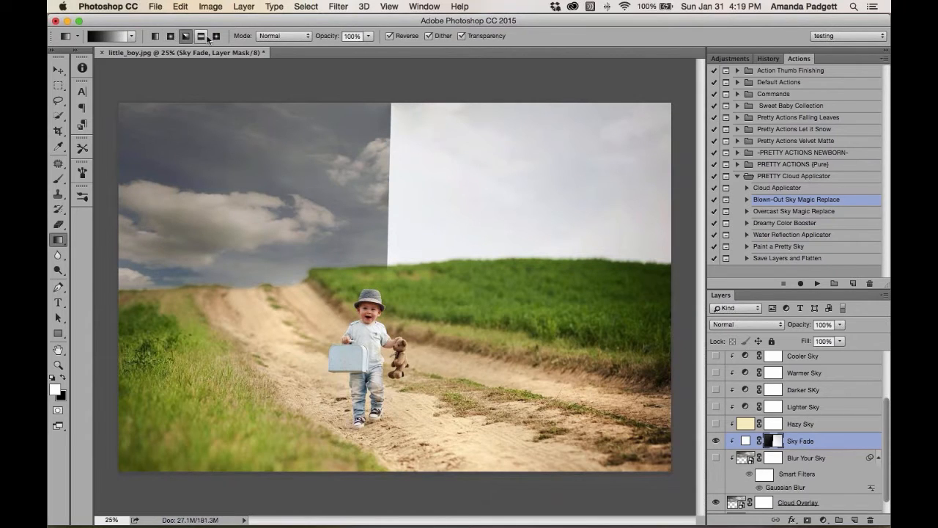
click(154, 36)
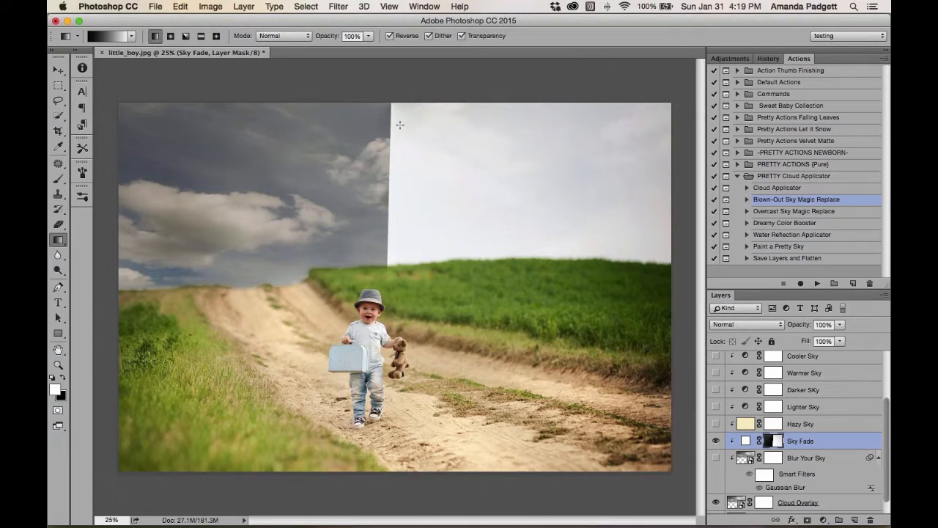
drag(444, 127, 444, 267)
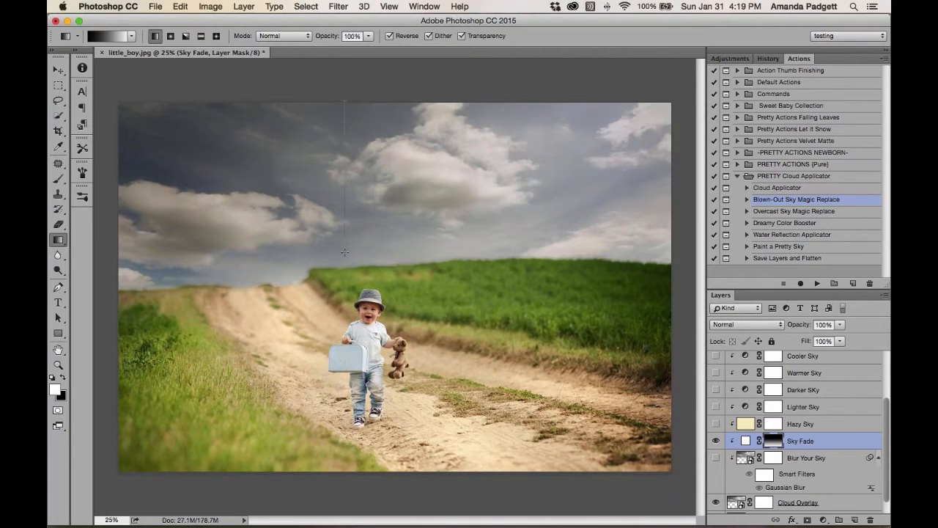
drag(344, 252, 348, 288)
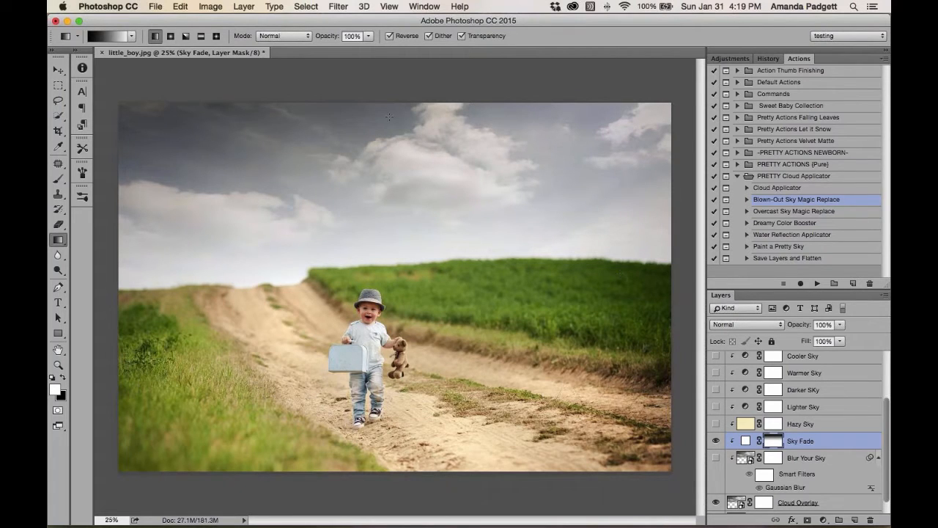
drag(385, 104, 384, 361)
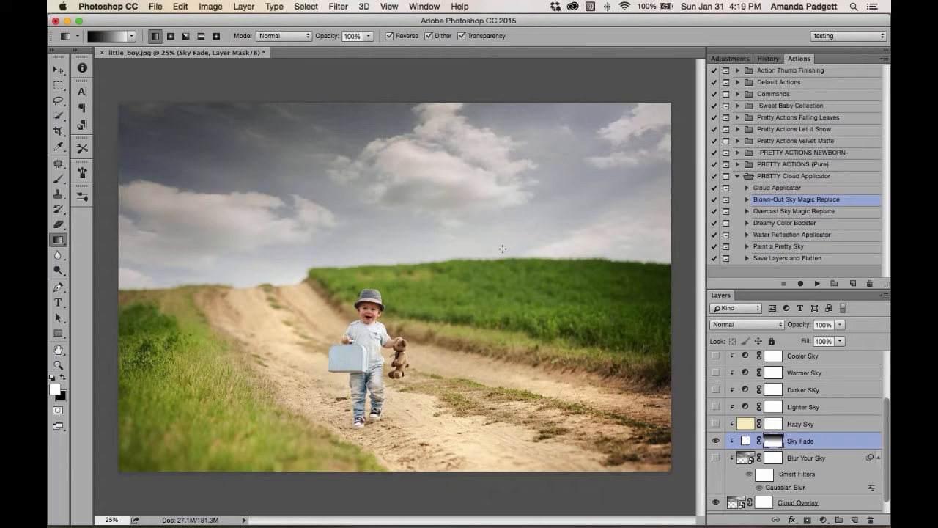
Set the Sky Fade opacity to 84% and redraw its mask gradient from the upper sky to just below the horizon.
drag(804, 328, 792, 327)
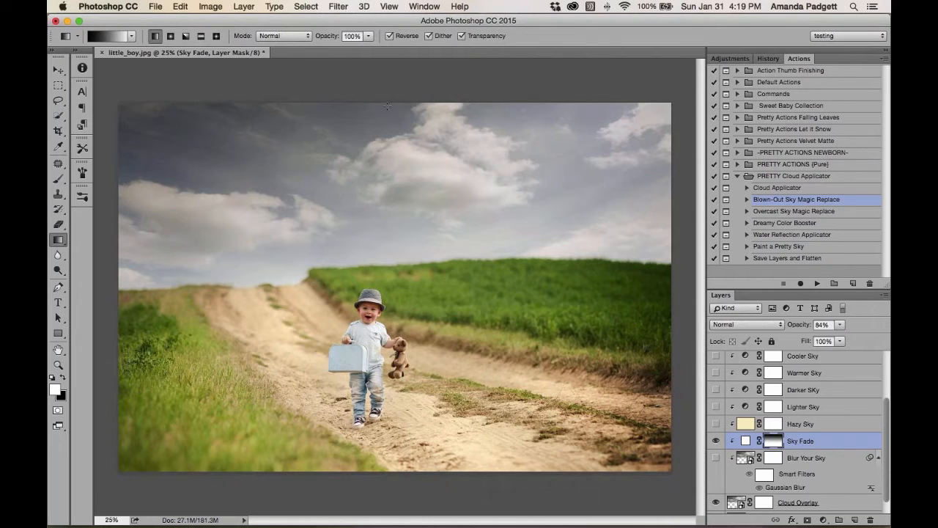
drag(384, 149, 384, 297)
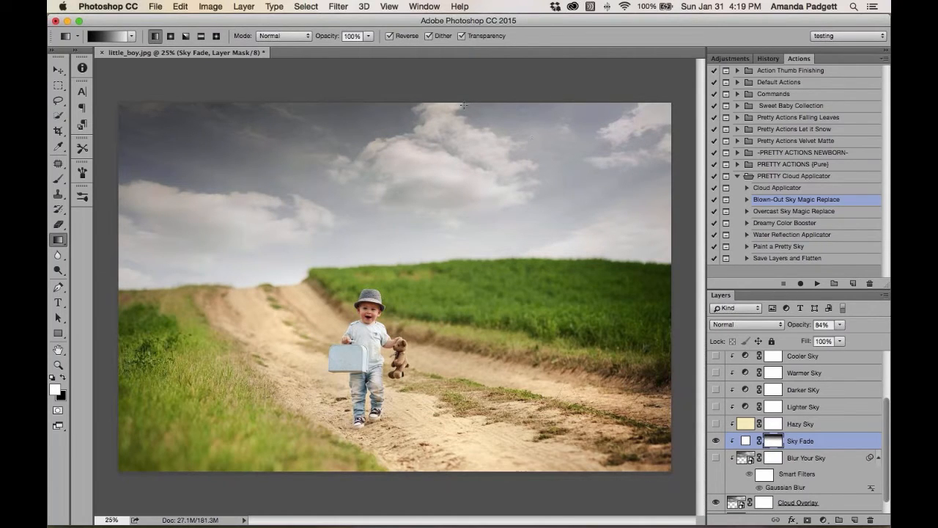
drag(456, 117, 456, 294)
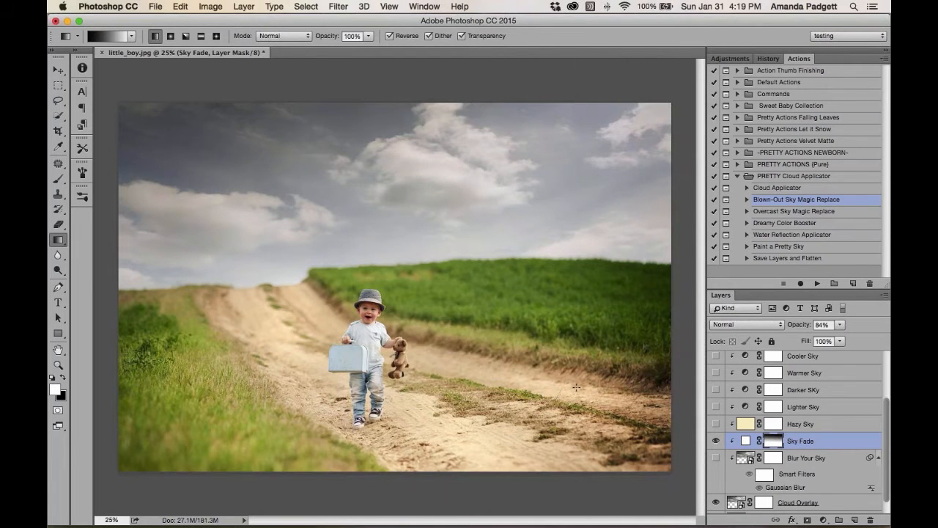
key(F4)
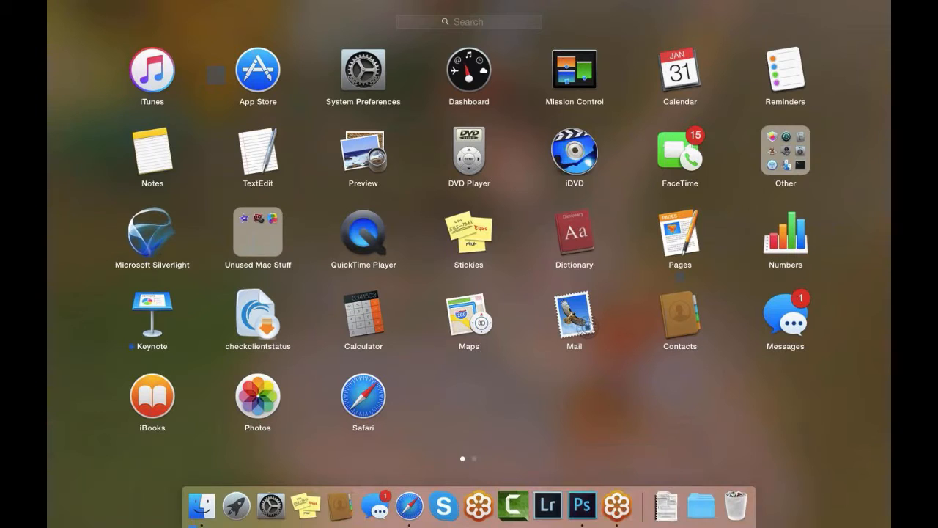
click(585, 498)
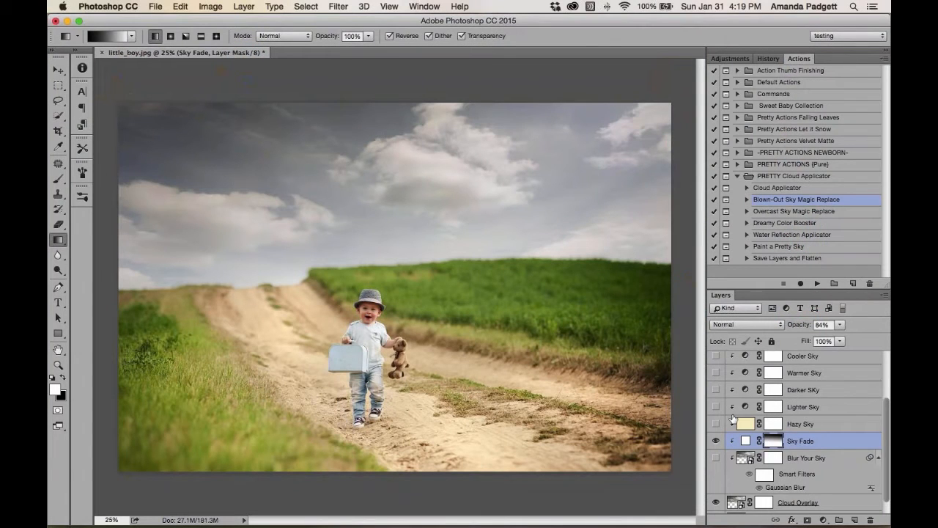
Show the Contrast Boost and Saturation Boost layers to strengthen the clouds.
scroll(763, 418, up, 4)
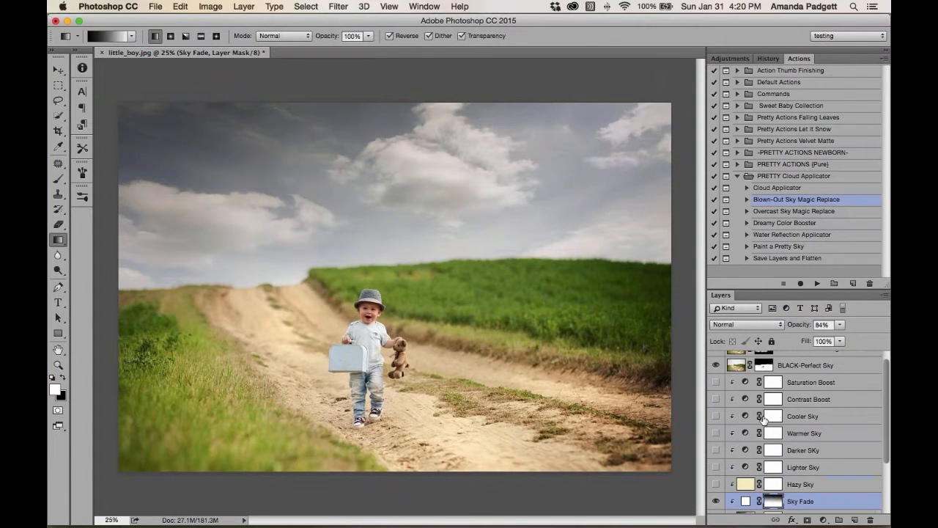
click(796, 401)
click(716, 399)
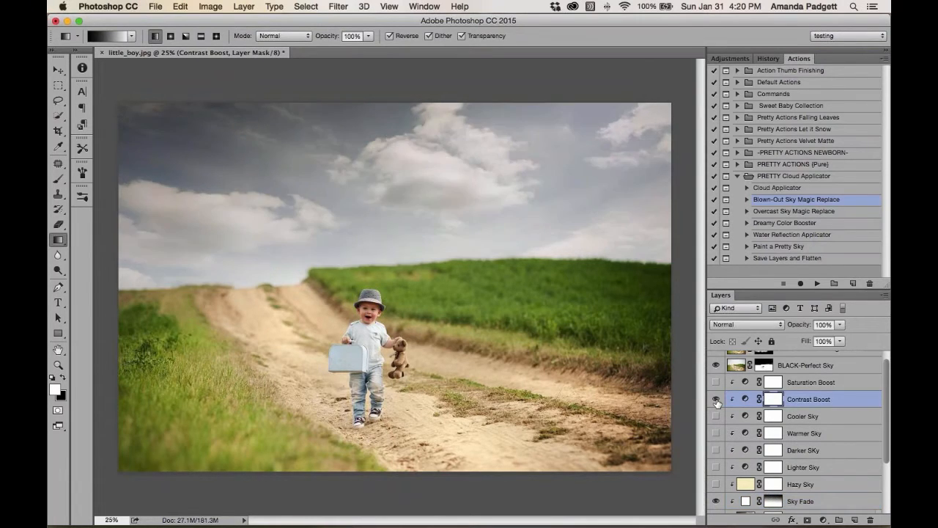
click(716, 383)
Show the Warmer Sky layer and reduce its opacity to 16%.
click(716, 434)
click(816, 438)
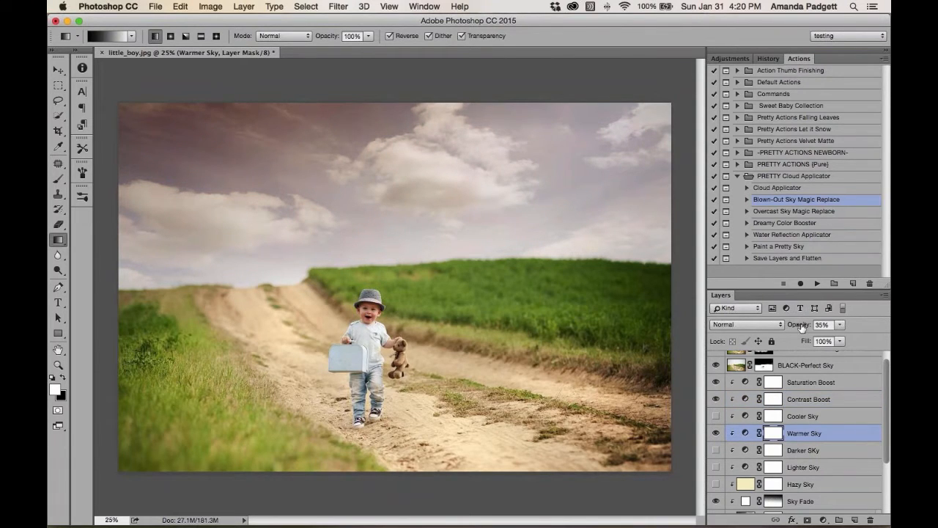
drag(803, 326, 790, 327)
Preview the Darker Sky layer, hide it again, and show the Lighter Sky layer instead.
scroll(772, 383, down, 1)
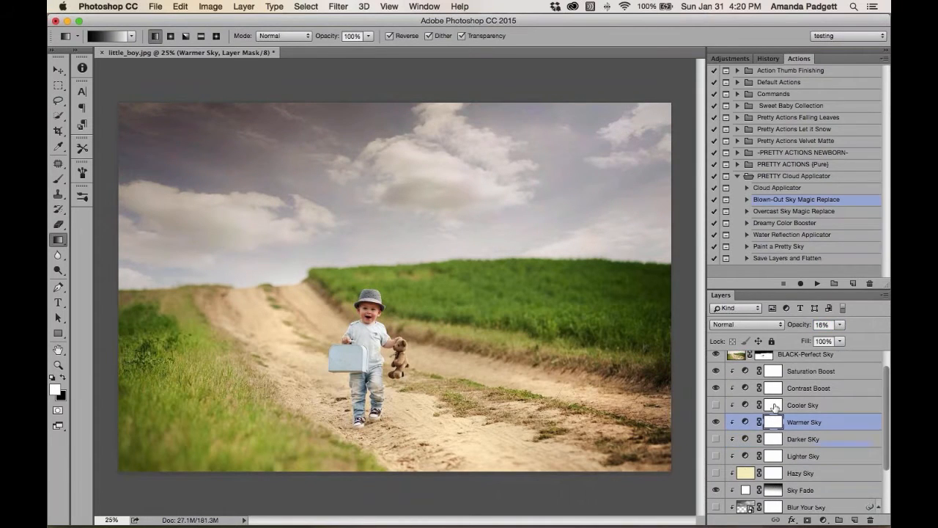
click(715, 439)
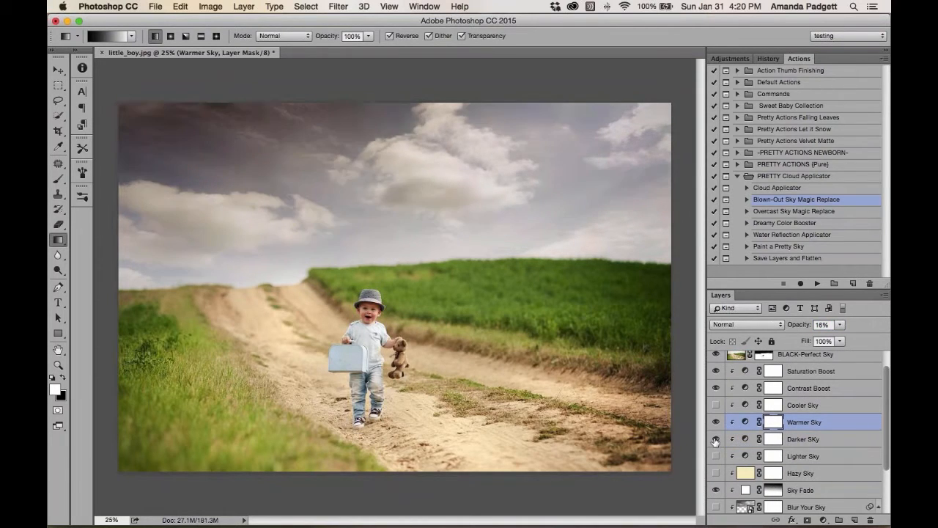
click(716, 439)
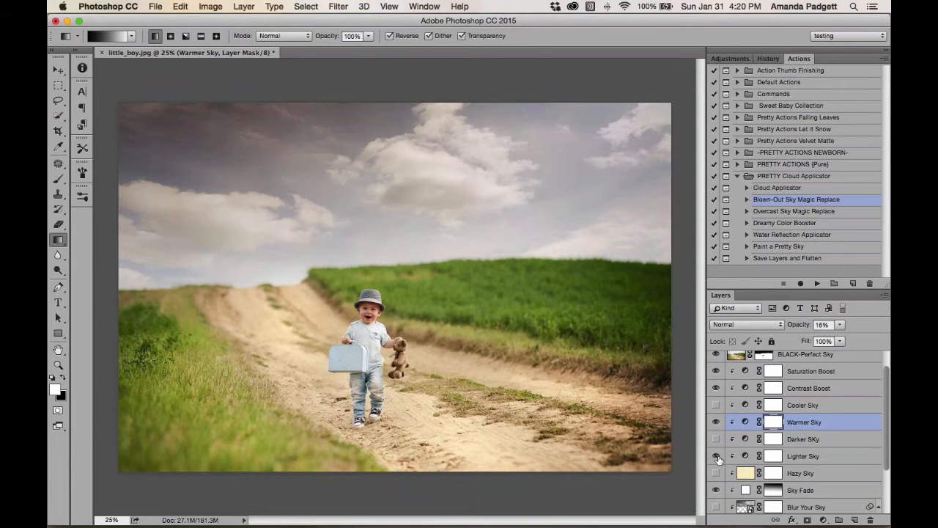
click(717, 456)
key(super+Tab)
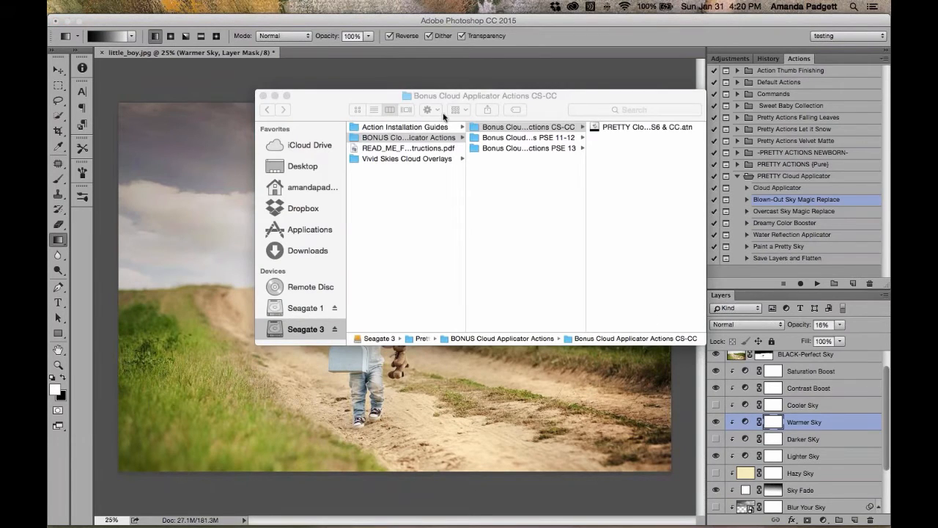
click(263, 96)
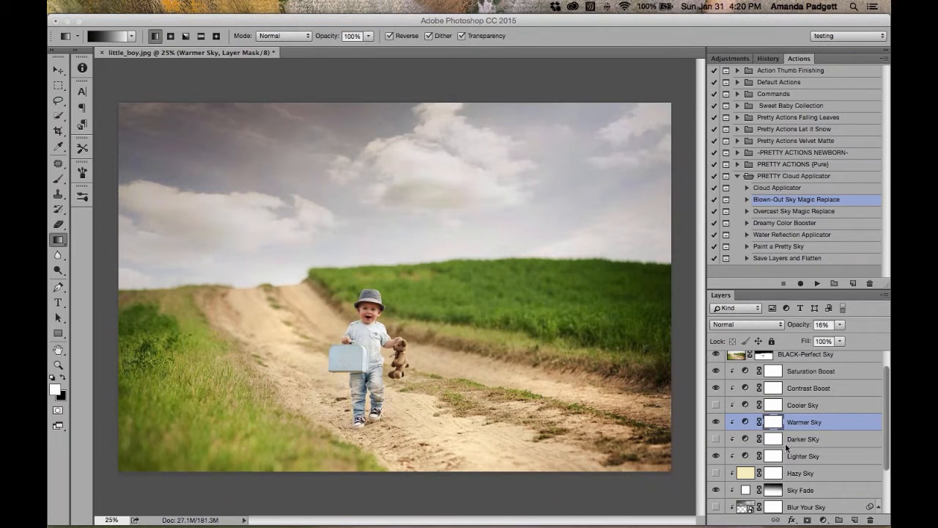
Try the Hazy Sky layer at 12% opacity and lower, and hide both the Hazy Sky and Lighter Sky layers.
scroll(788, 442, down, 2)
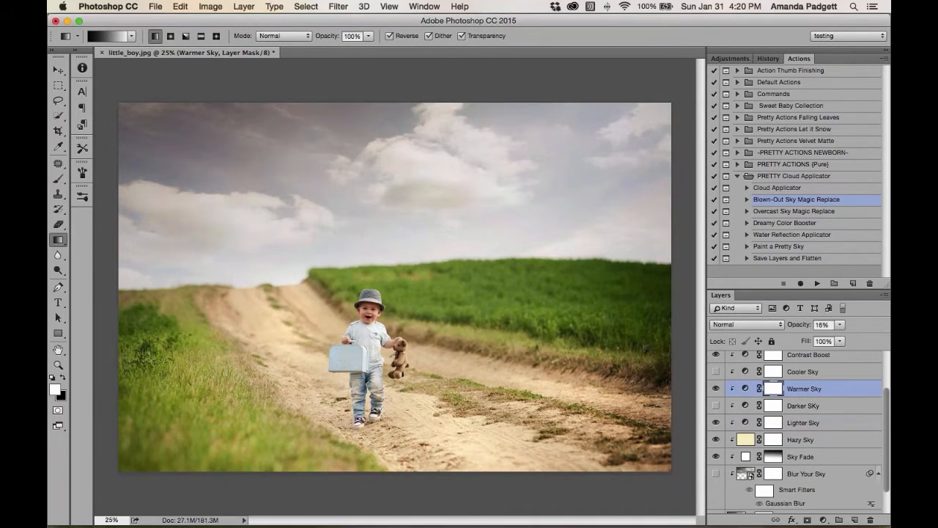
click(716, 439)
click(831, 444)
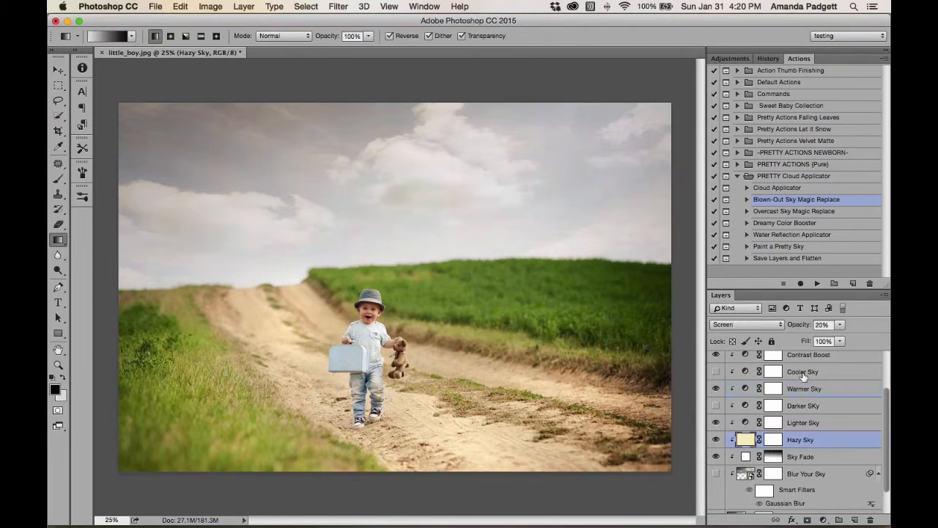
click(804, 327)
drag(804, 327, 799, 327)
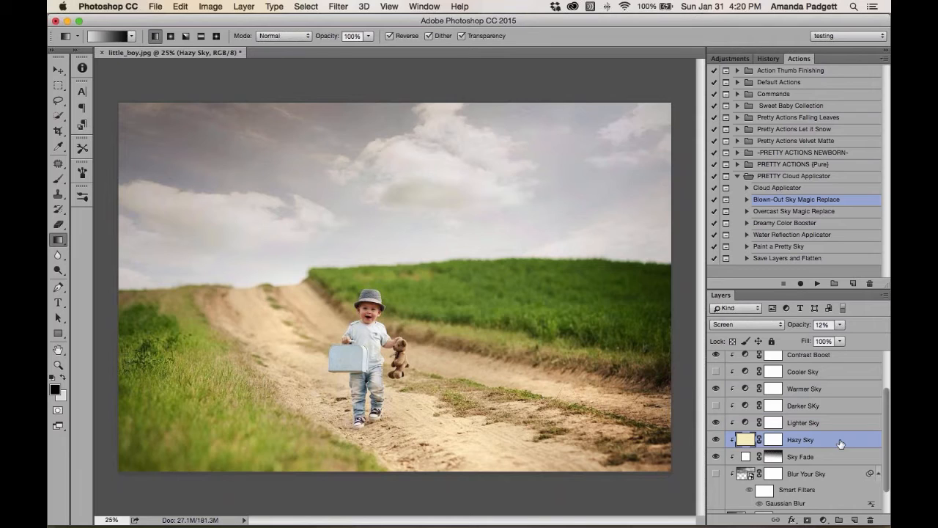
drag(803, 327, 799, 327)
click(716, 440)
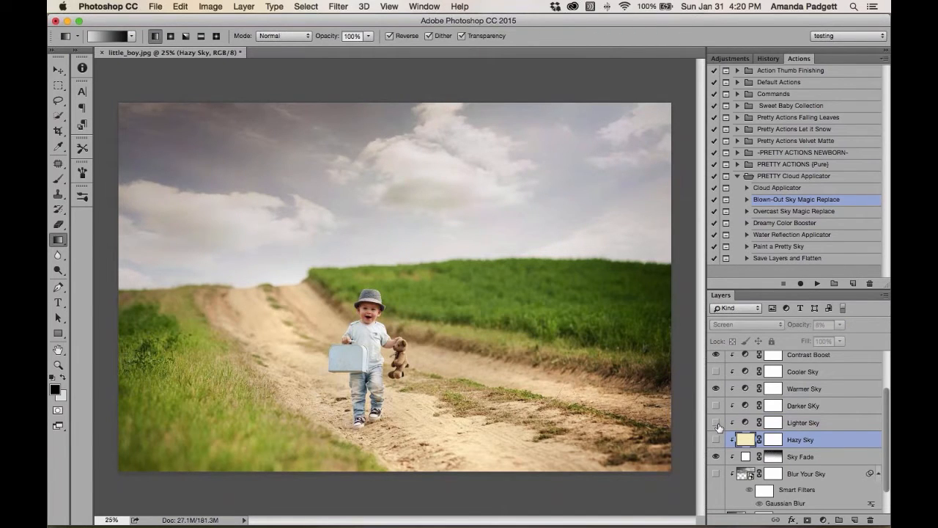
click(716, 422)
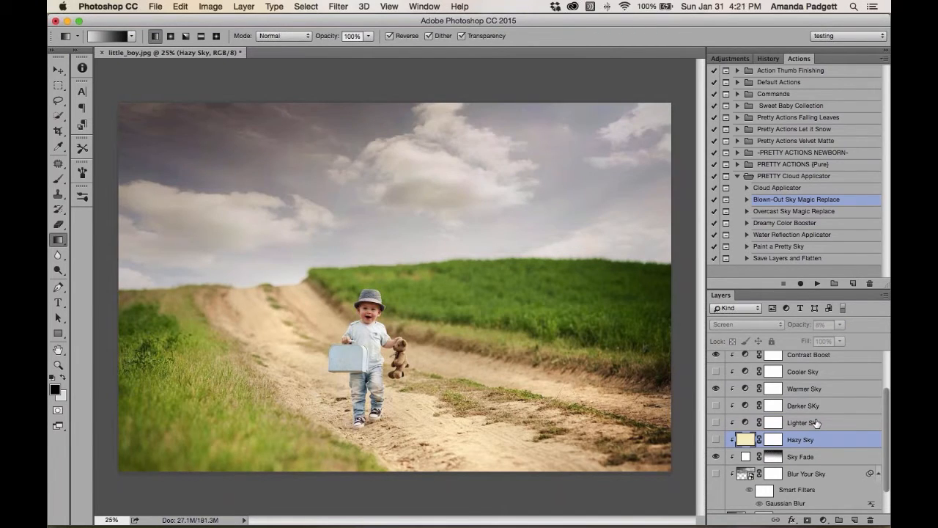
Compare the edited little_boy.jpg with the original by showing only the Background layer, and restore all layers.
scroll(797, 437, down, 2)
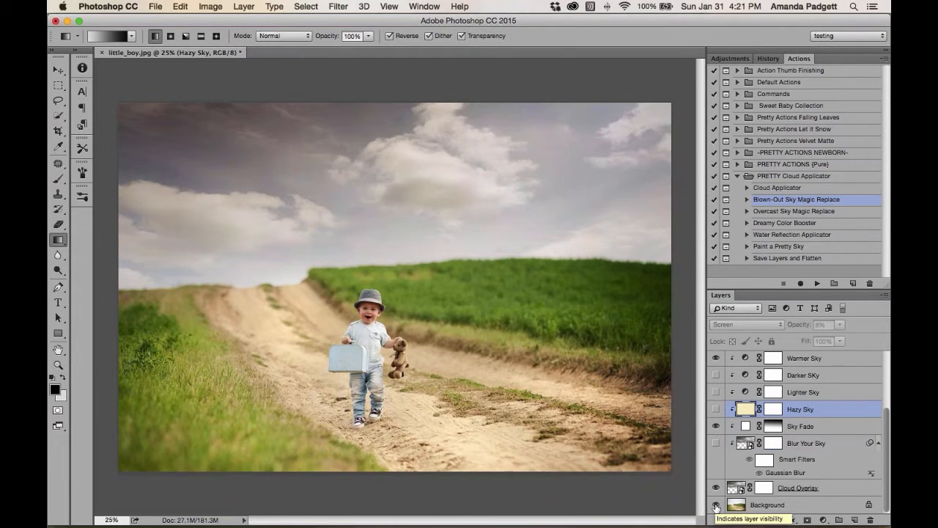
alt+click(716, 506)
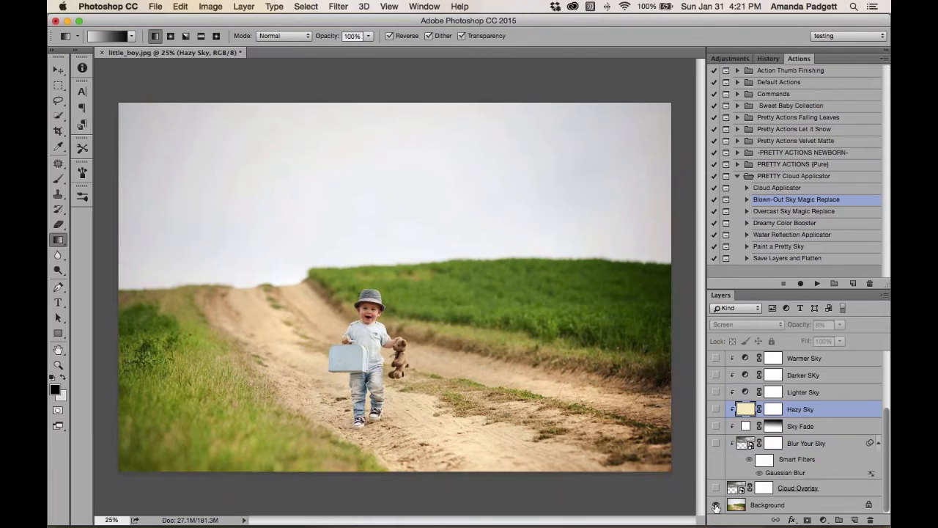
alt+click(716, 505)
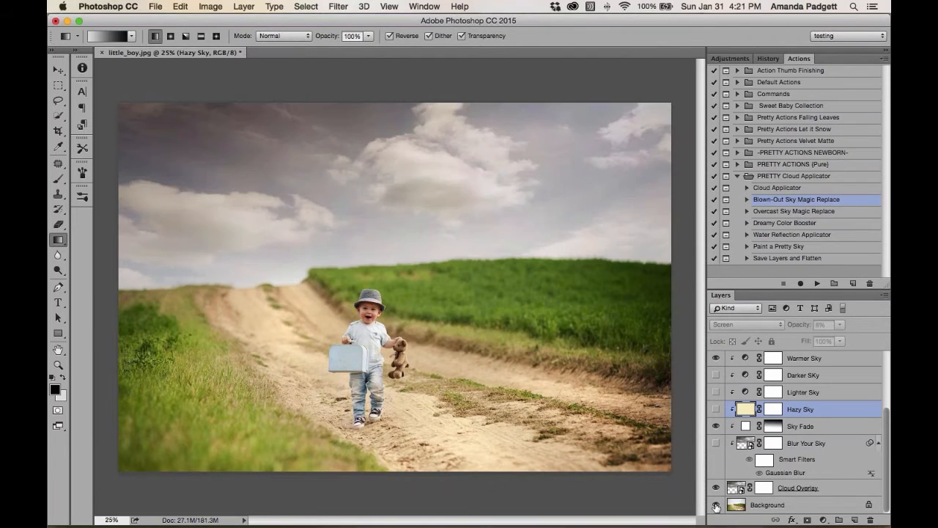
View Snapshot 1 in the document history and return little_boy.jpg to its original opened state.
click(766, 59)
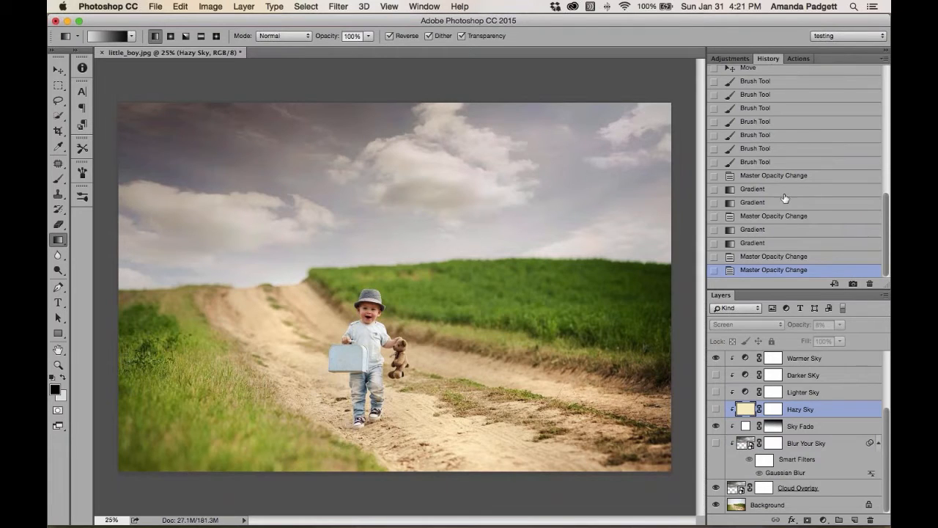
scroll(784, 198, up, 15)
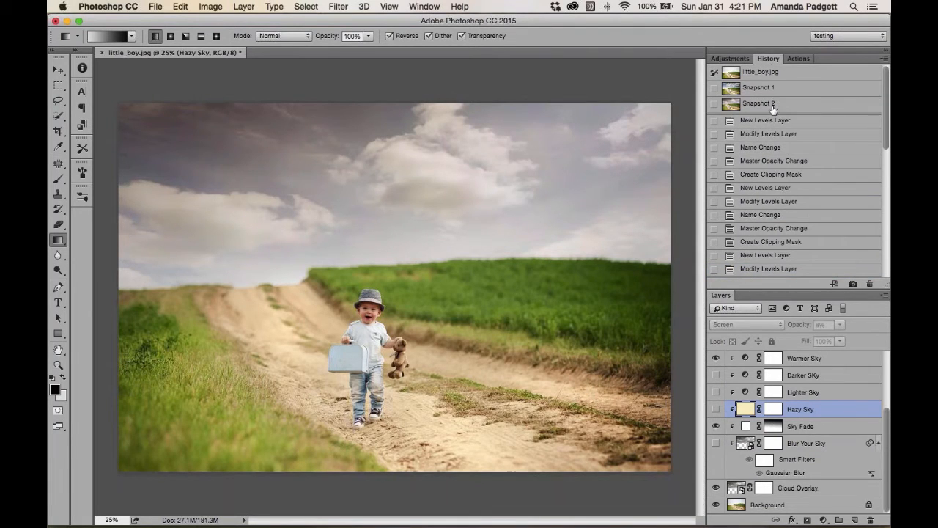
click(771, 89)
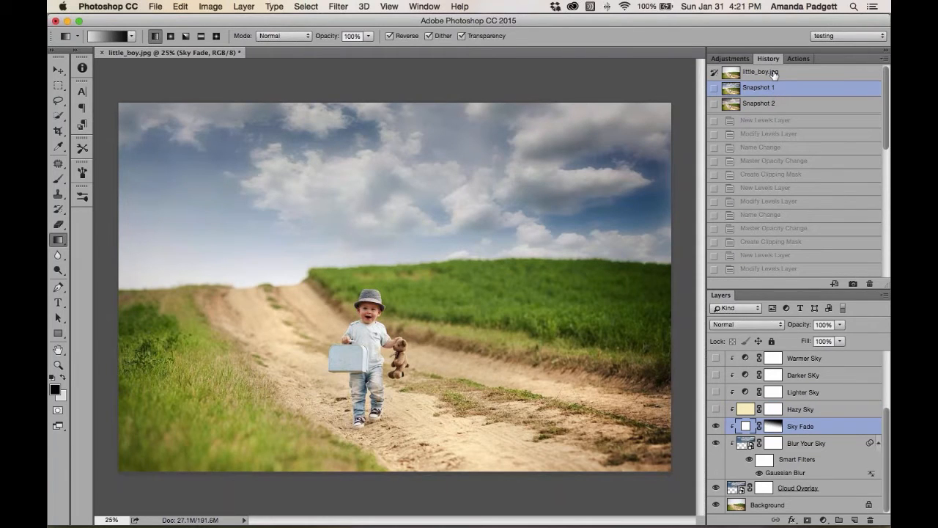
click(774, 74)
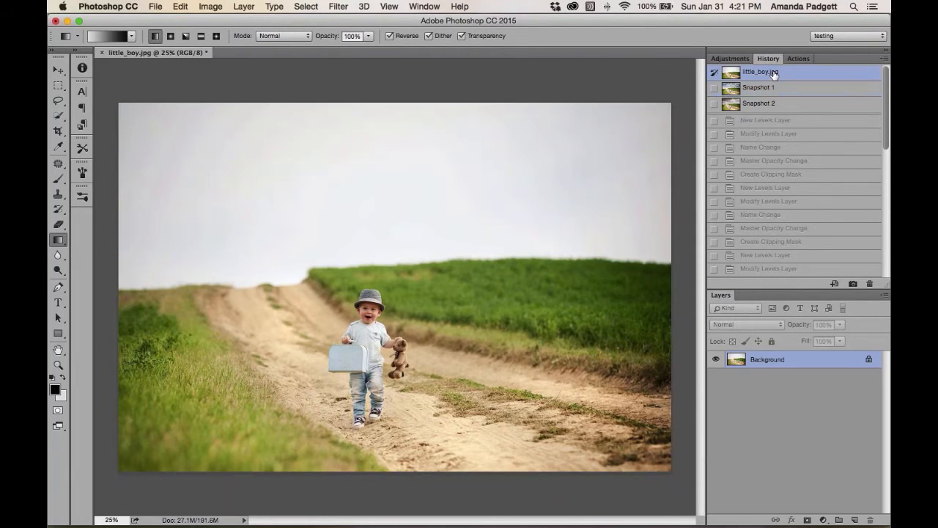
Open the recent files girlinfield2.psd and motherson2.psd.
click(155, 6)
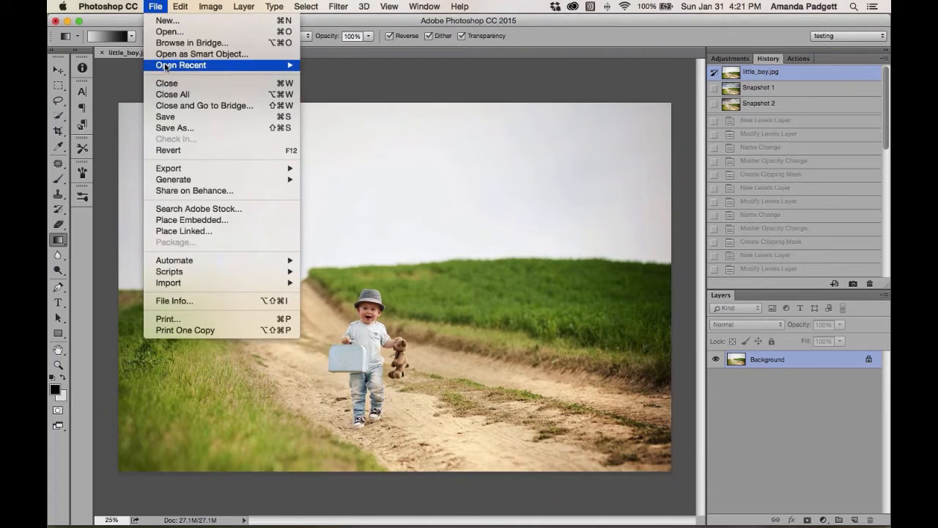
mouse_move(167, 67)
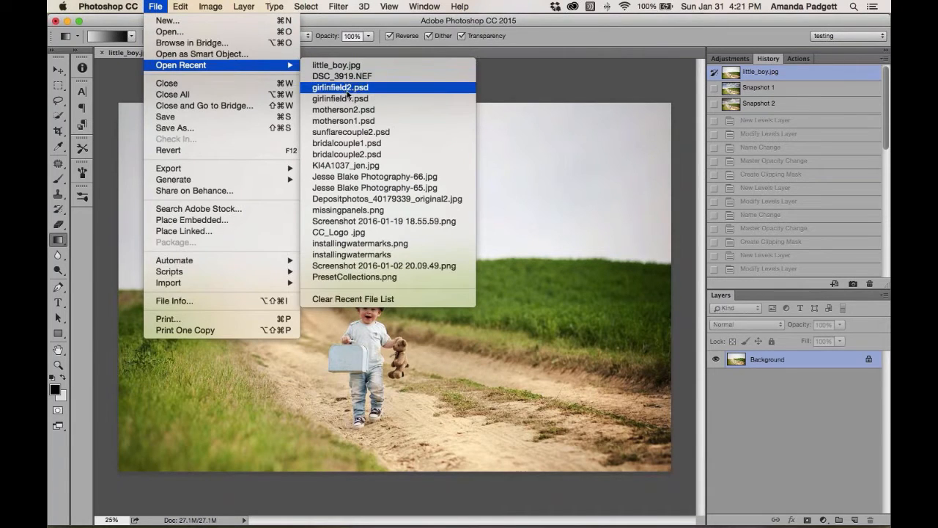
click(479, 142)
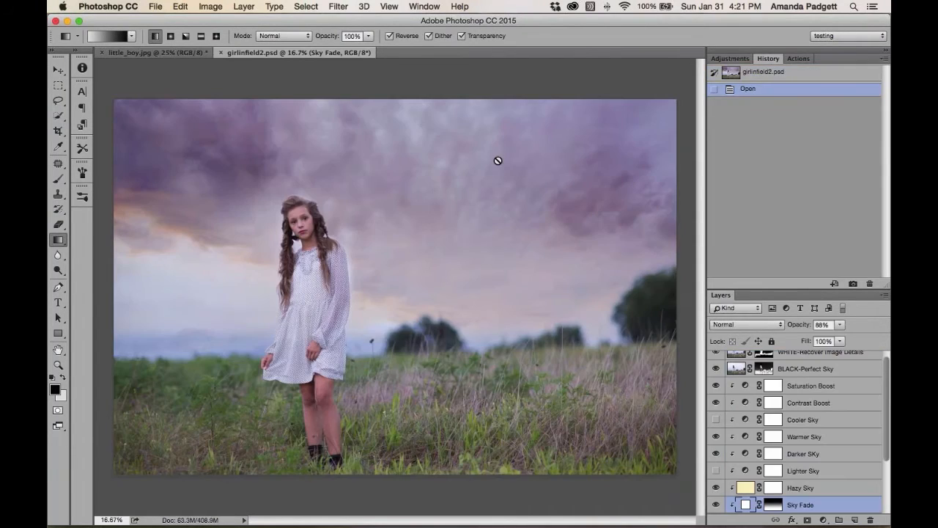
click(155, 7)
mouse_move(176, 65)
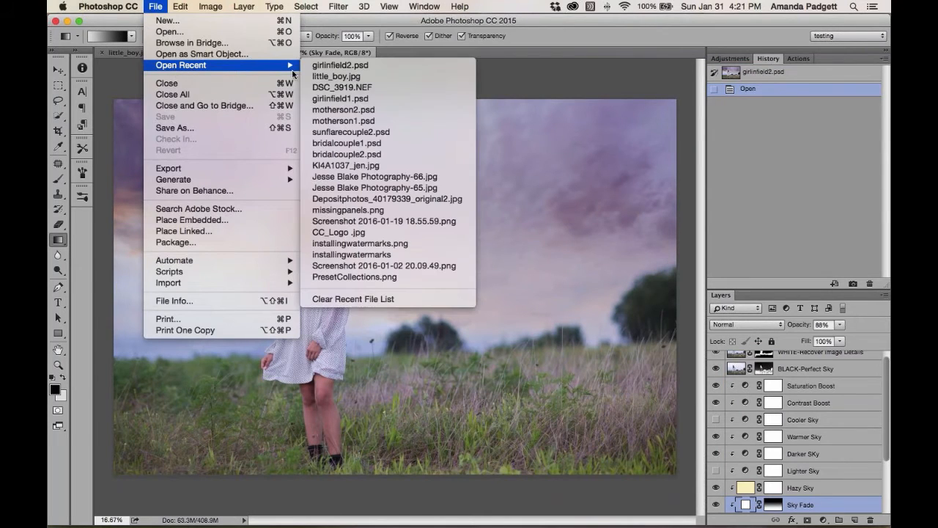
click(390, 110)
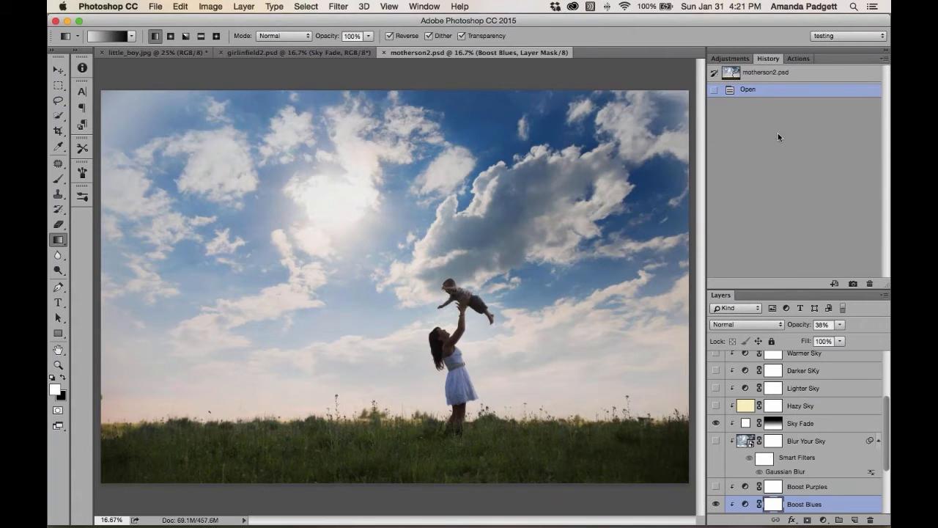
Compare motherson2.psd with its unedited photo by isolating the Background layer and restoring the other layers.
scroll(762, 417, down, 3)
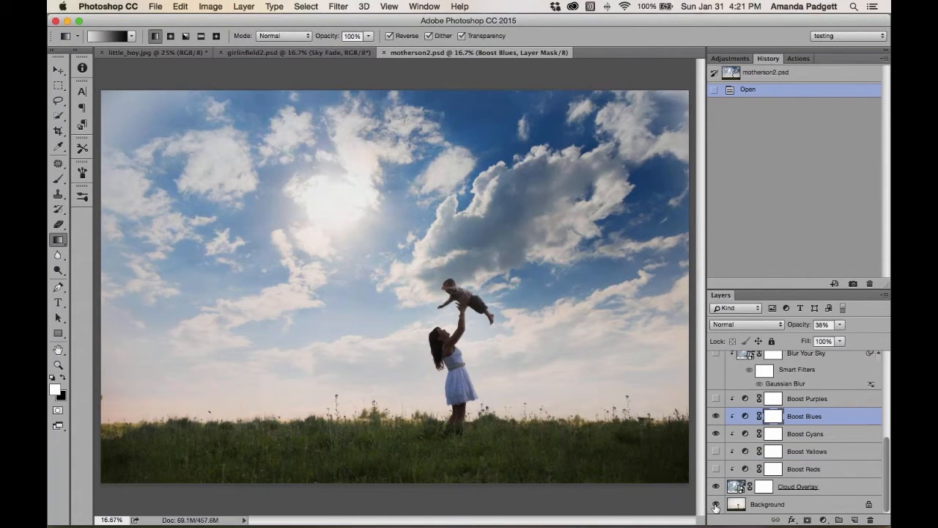
alt+click(716, 506)
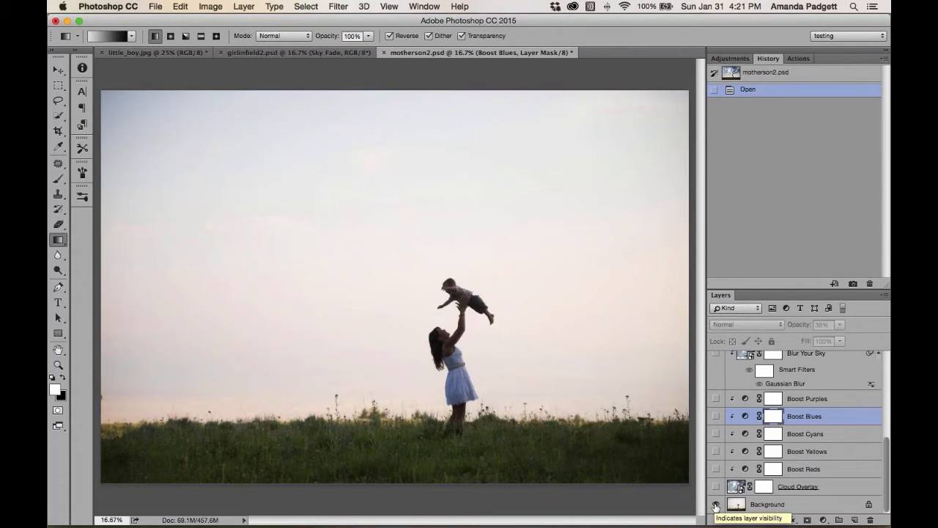
alt+click(716, 506)
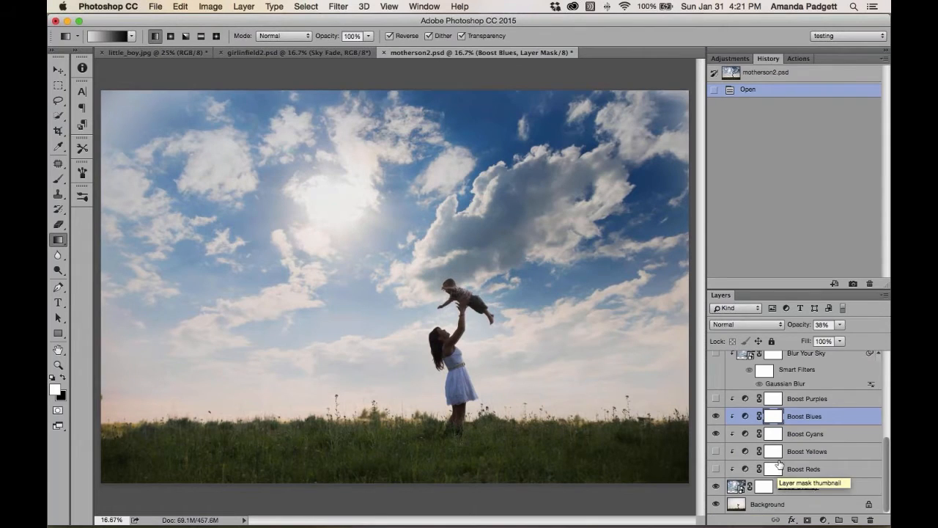
Delete every layer from WHITE-Recover Image Details down to Cloud Overlay, keeping only the Background in motherson2.psd.
scroll(779, 459, up, 5)
scroll(780, 458, up, 2)
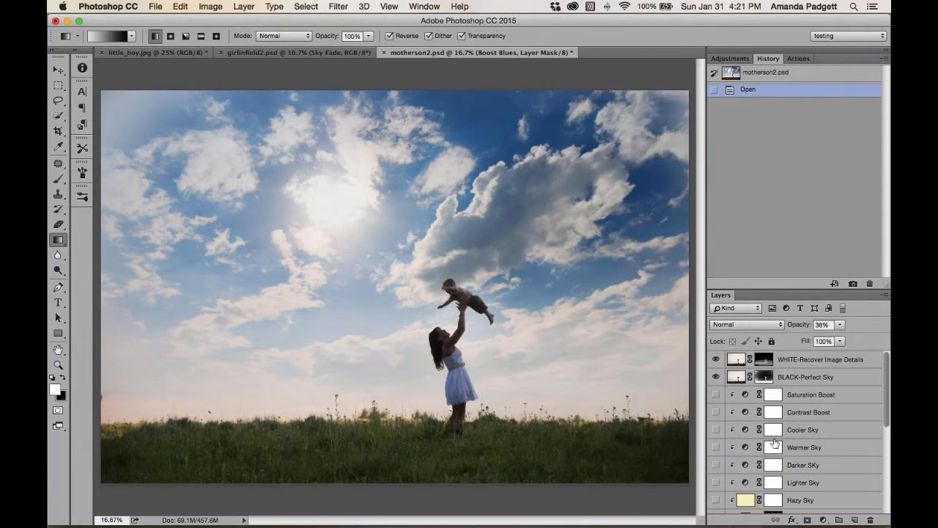
click(801, 361)
scroll(799, 382, down, 10)
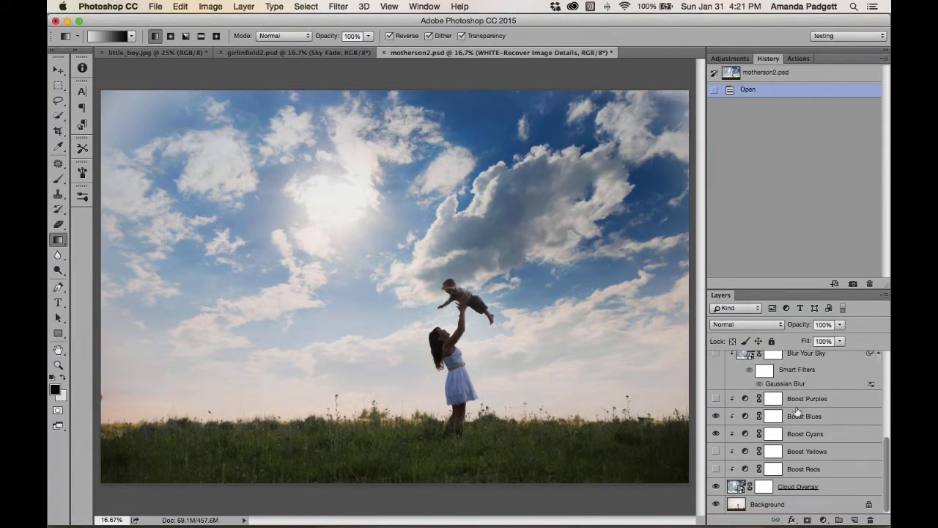
shift+click(824, 486)
key(Delete)
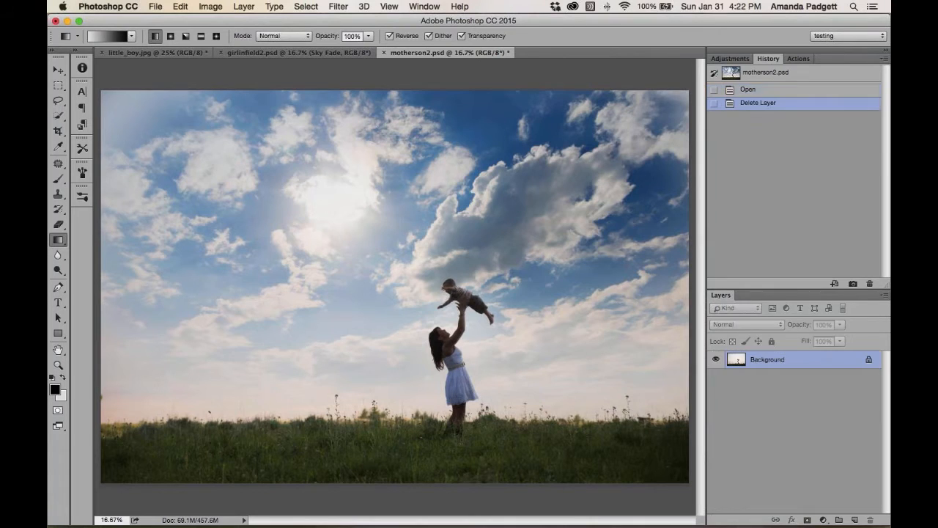
Create a history snapshot of the Background-only photo and rename the snapshot.
click(852, 283)
double_click(761, 89)
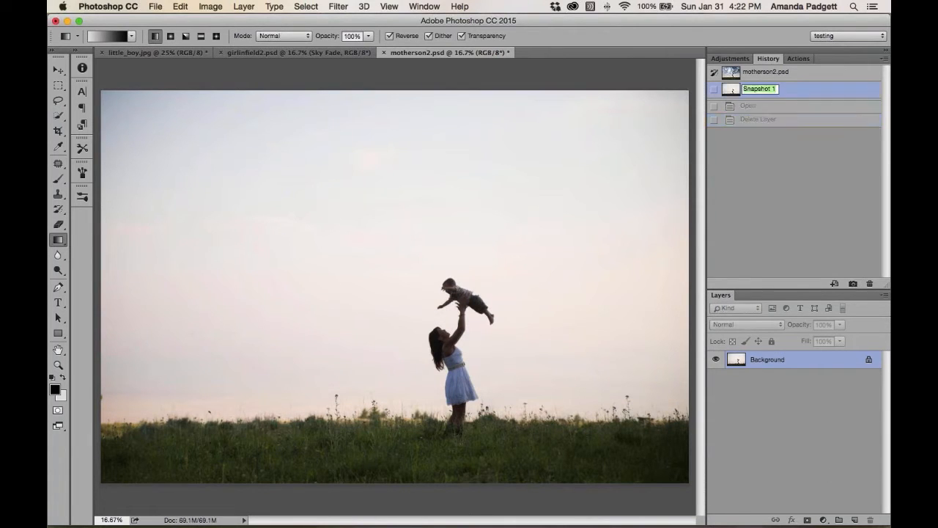
text(sioiooc)
key(Return)
Run the Blown-Out Sky Magic Replace action on motherson2.psd and continue to choosing a cloud overlay.
click(798, 58)
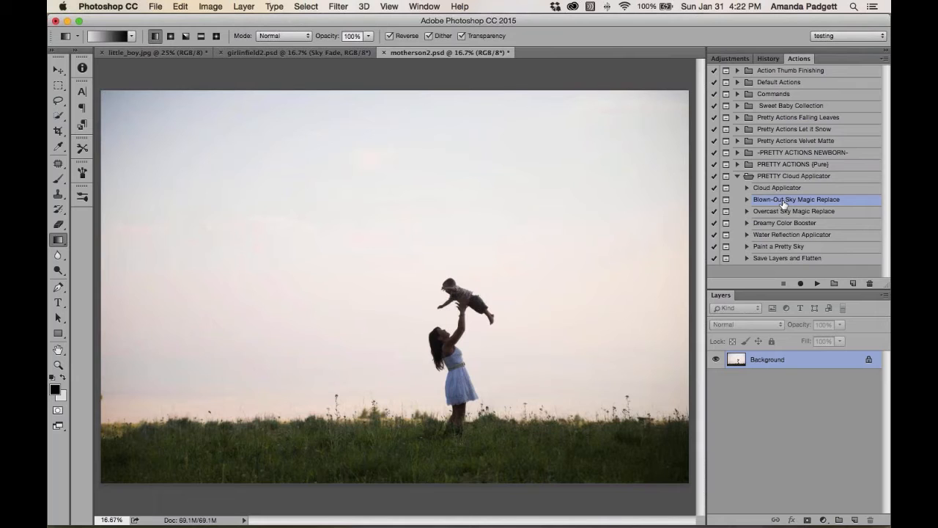
click(817, 283)
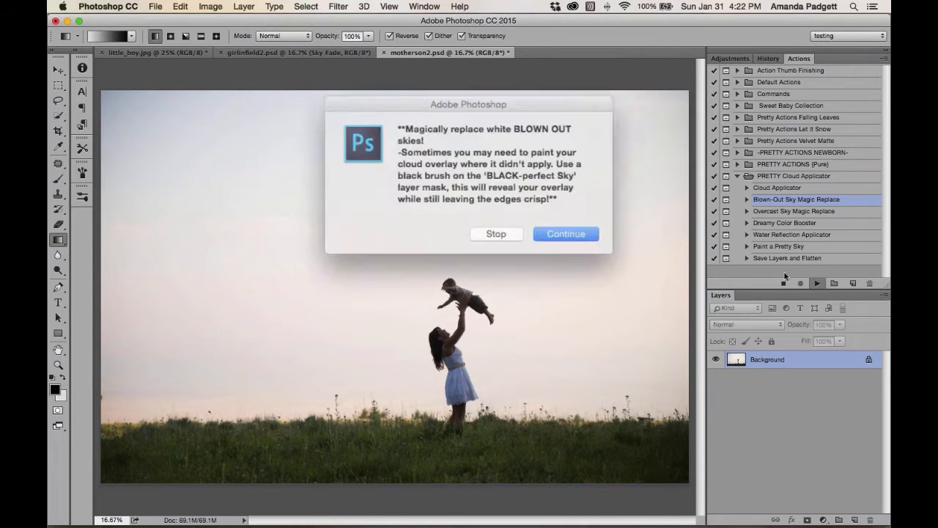
click(548, 227)
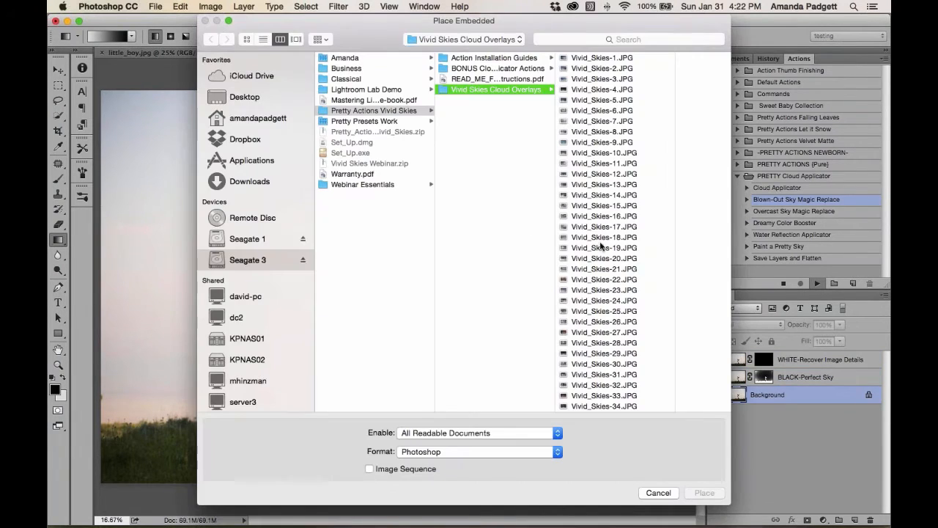
Preview several Vivid Skies cloud overlays and place Vivid_Skies-32.JPG into the photo.
click(595, 290)
click(526, 308)
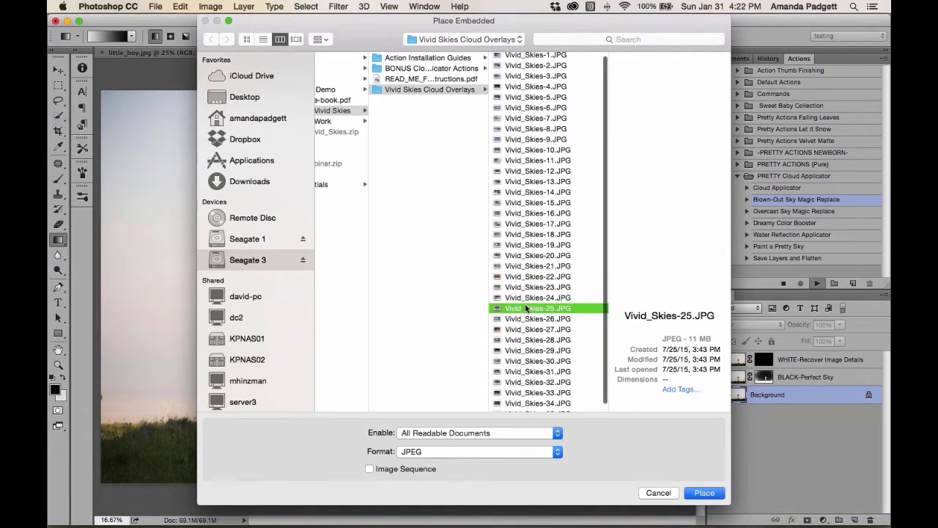
scroll(526, 308, down, 1)
click(530, 323)
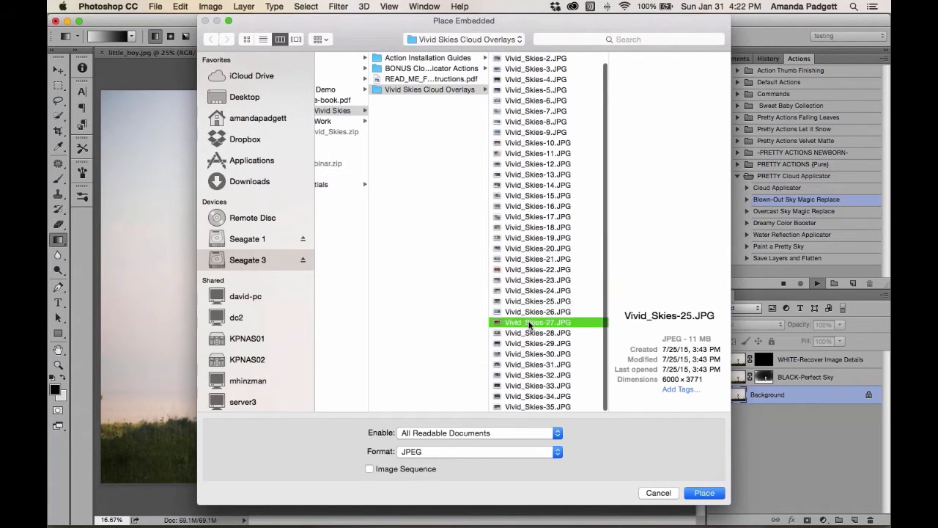
click(528, 343)
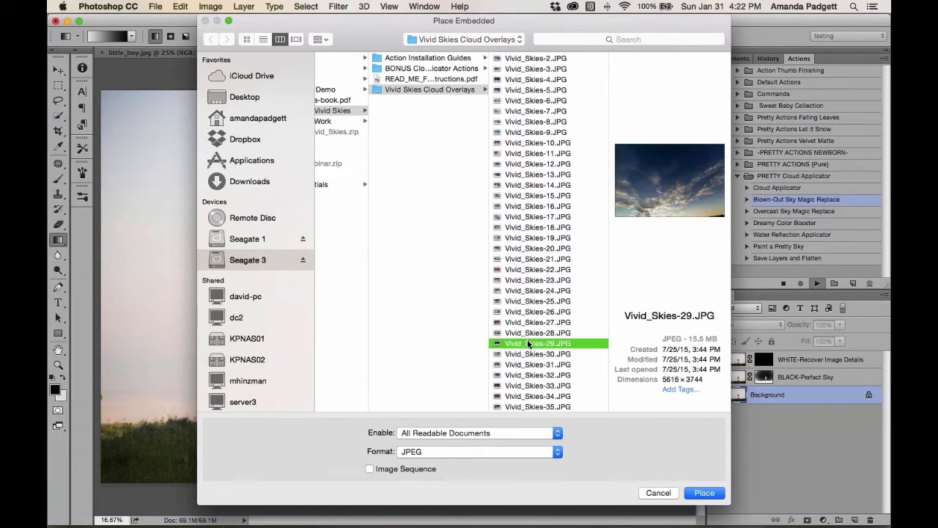
click(529, 355)
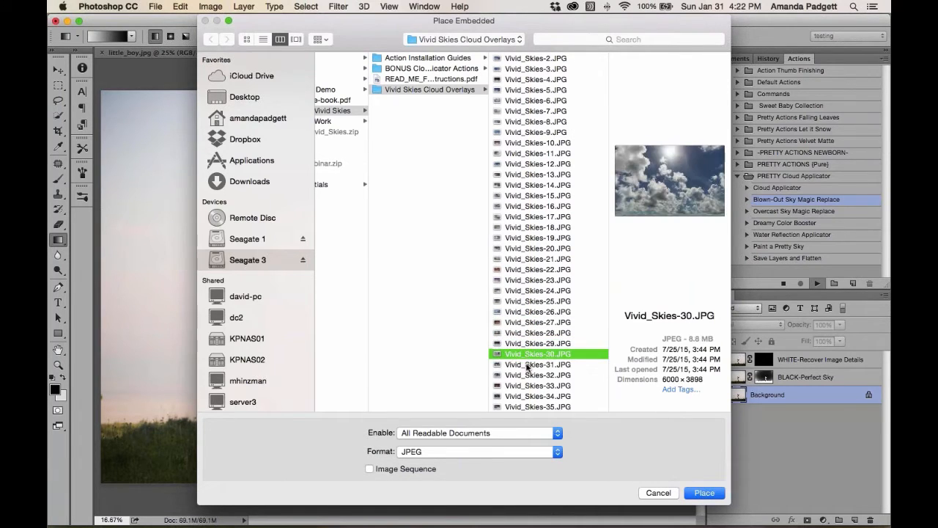
click(528, 364)
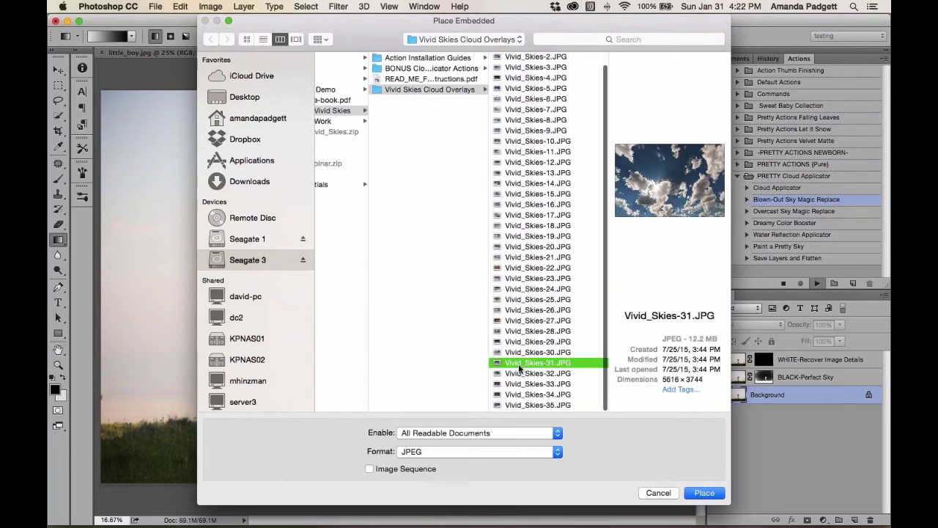
click(525, 376)
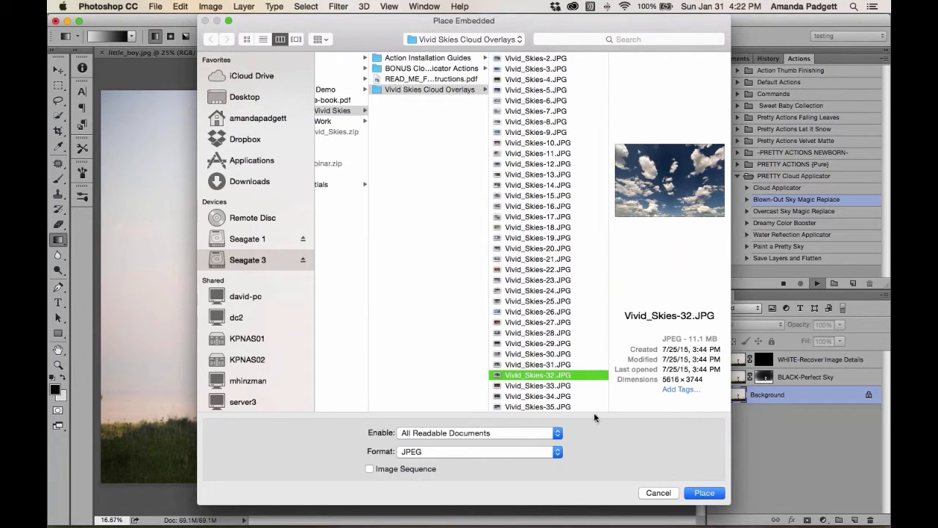
click(700, 490)
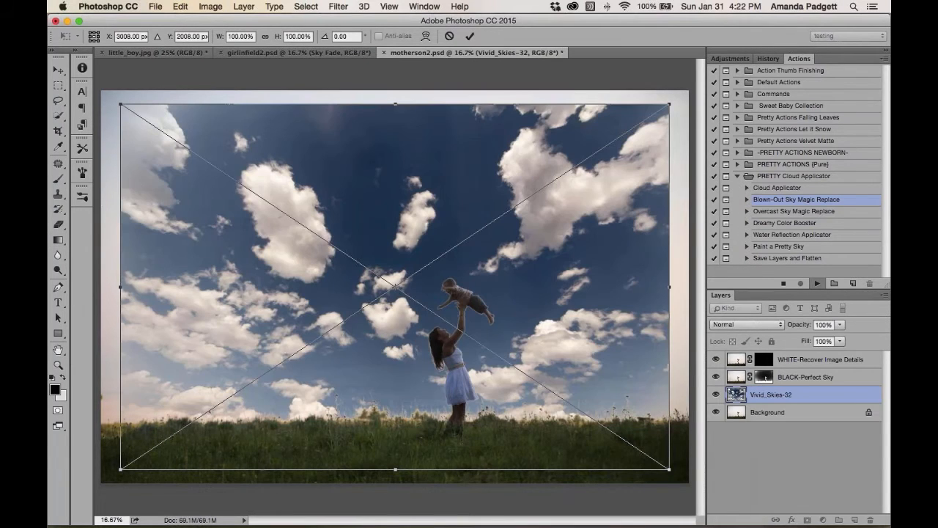
Shift the Vivid_Skies-32 overlay up and to the left, and stretch its right edge to about 108% width.
drag(505, 255, 489, 229)
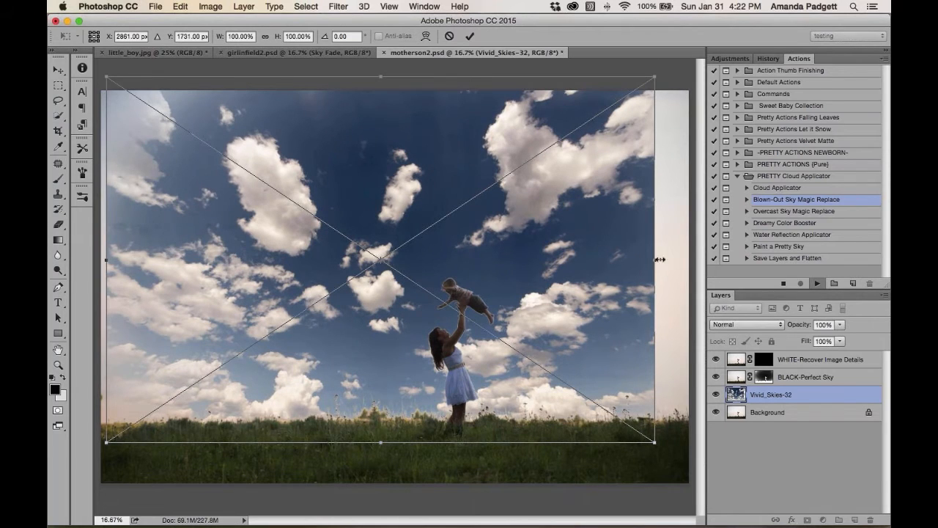
drag(660, 259, 692, 260)
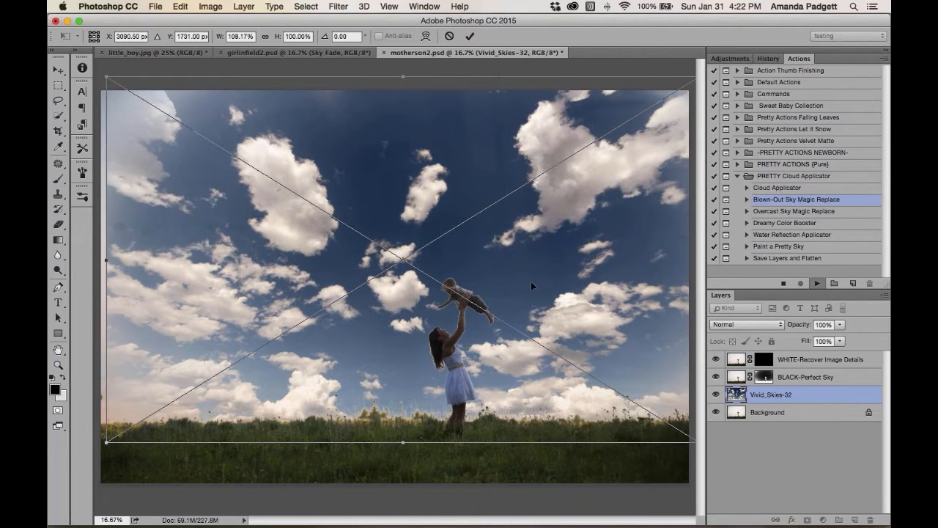
Flare the Vivid_Skies-32 overlay's two upper corners outward, raise its upper edge to about 138% width and 111% height, and commit the transform.
key(super+minus)
key(super+minus)
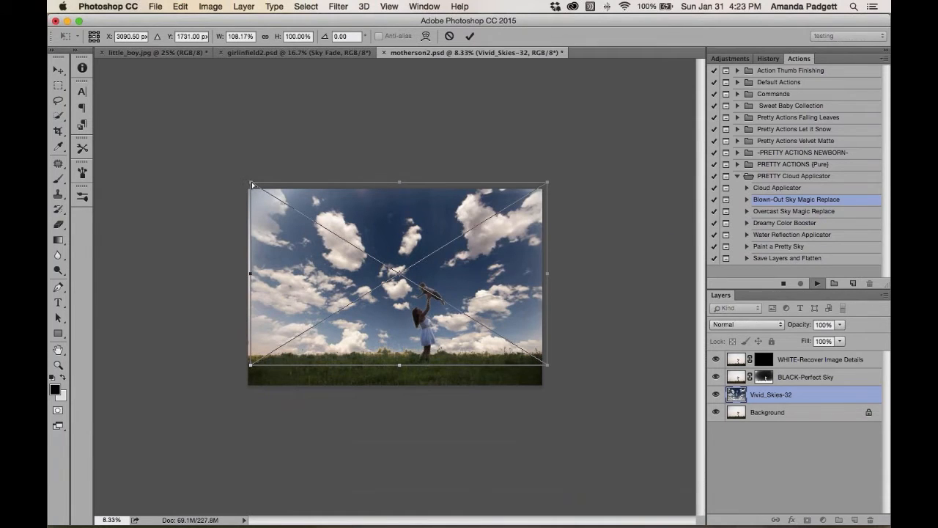
drag(251, 184, 209, 172)
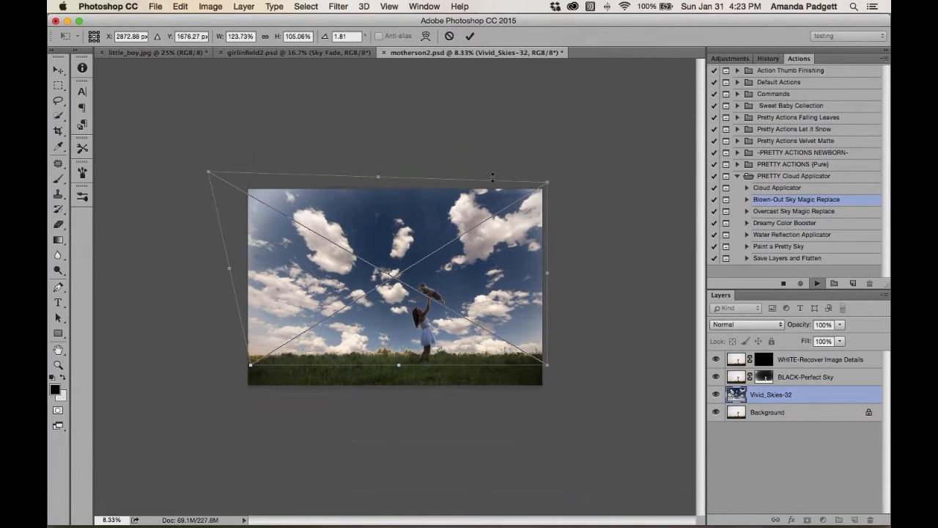
drag(546, 183, 585, 171)
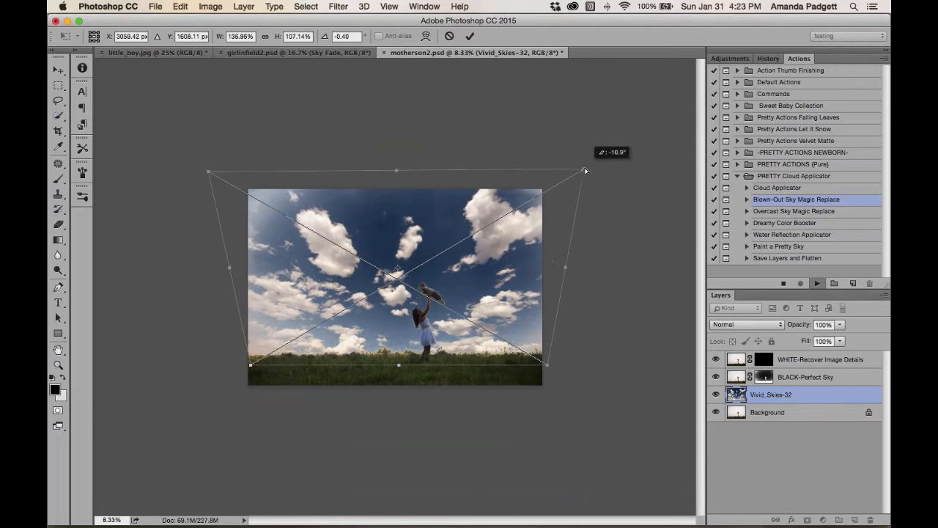
drag(466, 277, 465, 274)
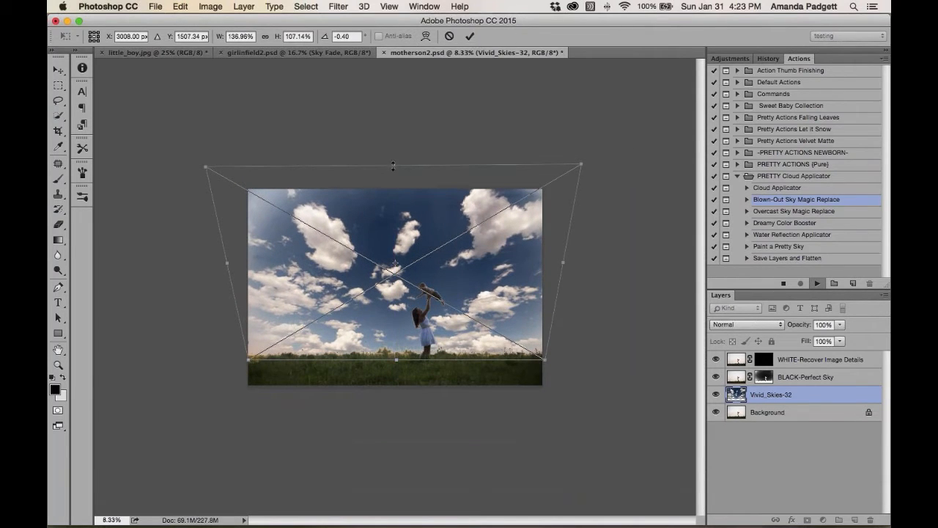
drag(393, 166, 379, 139)
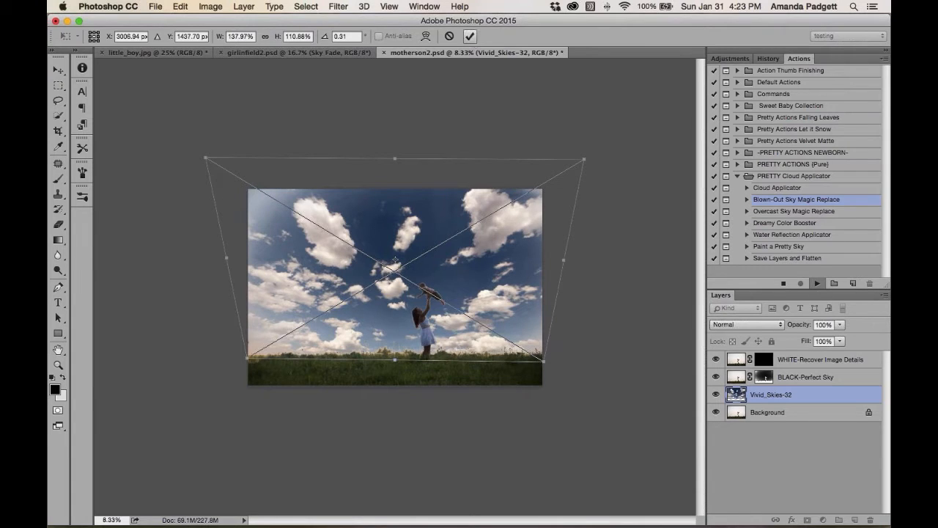
click(469, 35)
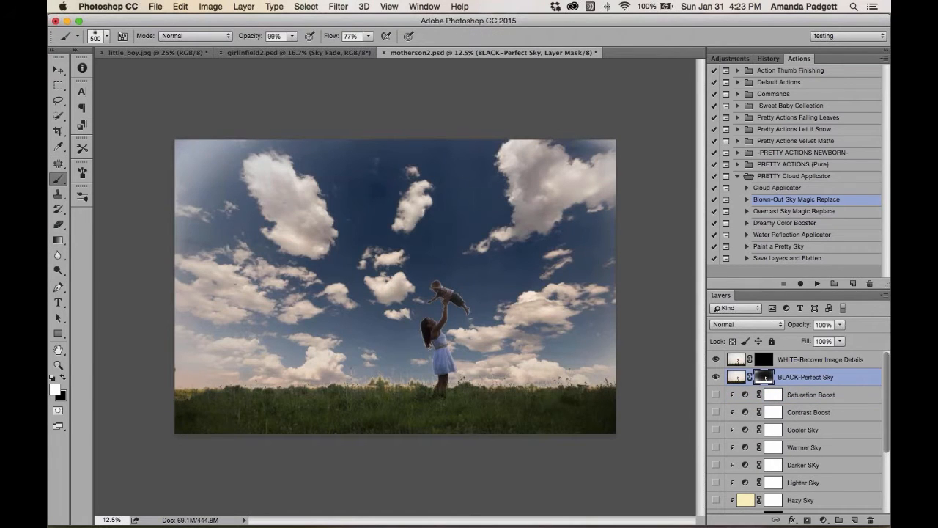
Paint black on the BLACK-Perfect Sky layer mask with a 1400 px brush at 100% opacity to clear the haze around the sky's edges.
key(super+plus)
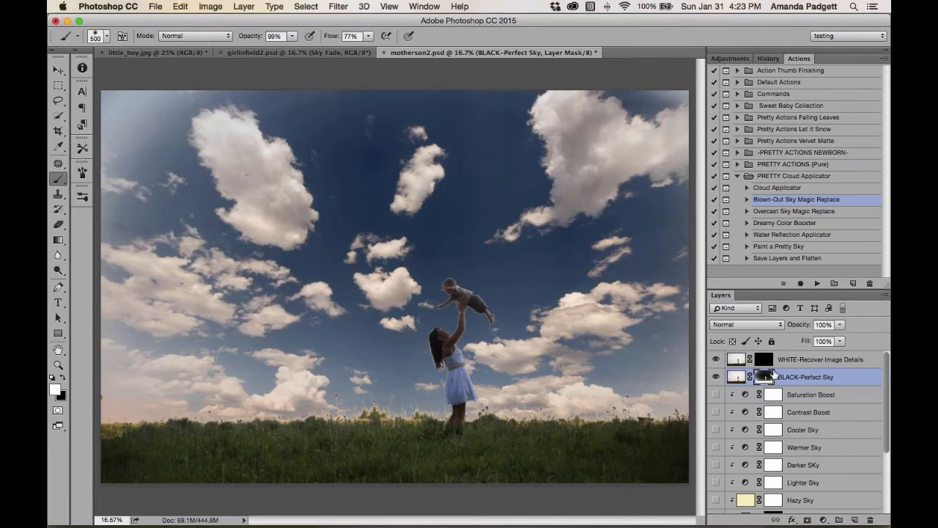
click(806, 412)
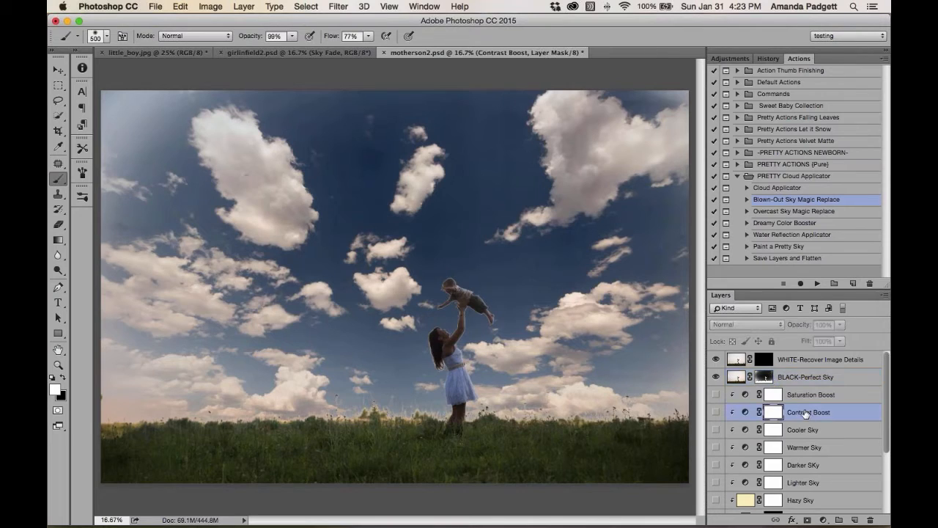
click(772, 379)
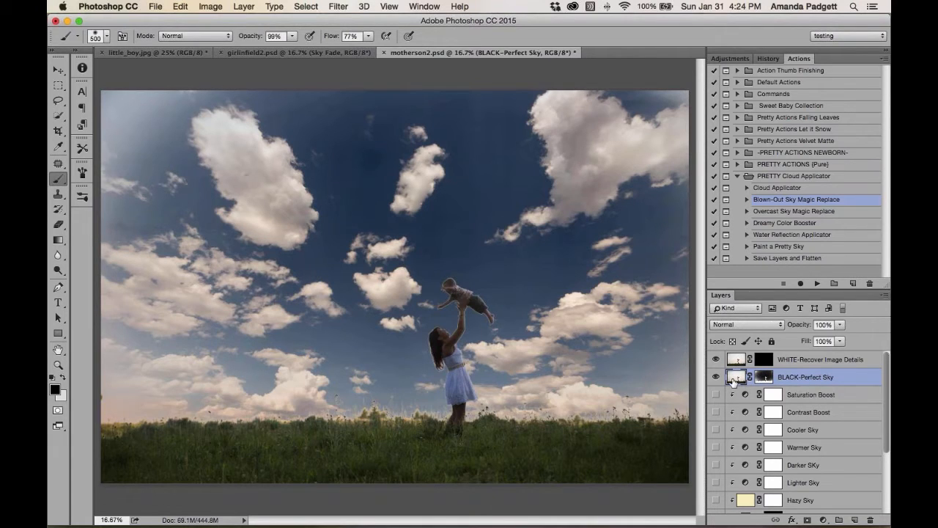
click(764, 379)
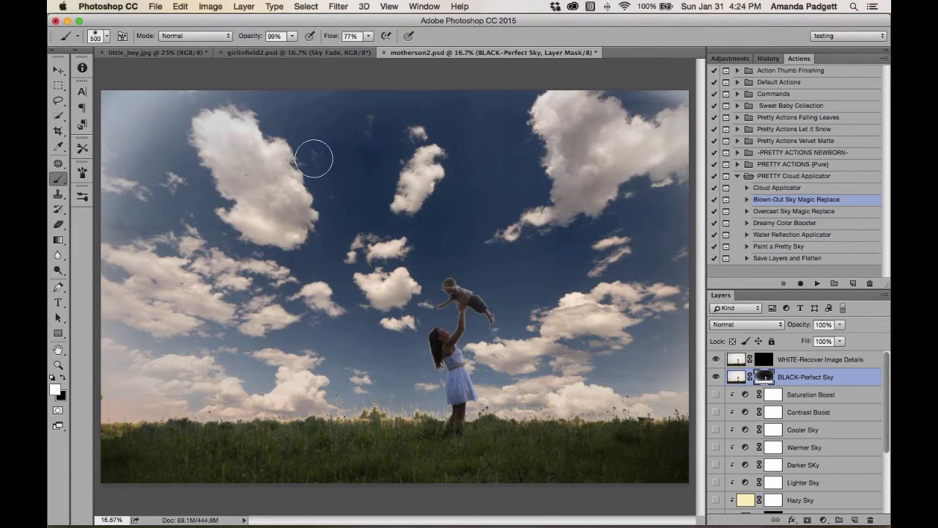
key(x)
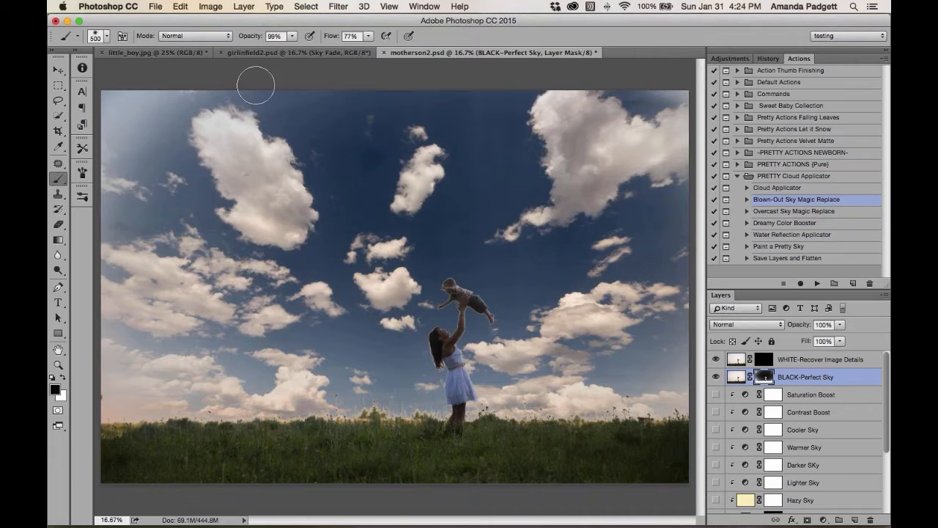
drag(247, 37, 250, 37)
key(bracketright)
key(bracketright)
key(bracketright)
mouse_move(206, 121)
mouse_down()
mouse_move(156, 111)
mouse_move(144, 118)
mouse_move(126, 310)
mouse_move(252, 183)
mouse_move(371, 138)
mouse_move(585, 118)
mouse_move(535, 120)
mouse_move(685, 184)
mouse_move(655, 312)
mouse_move(528, 184)
mouse_move(506, 186)
mouse_move(615, 286)
mouse_move(573, 350)
mouse_move(617, 353)
mouse_move(562, 365)
mouse_move(651, 356)
mouse_move(590, 290)
mouse_move(486, 218)
mouse_move(350, 181)
mouse_move(324, 217)
mouse_move(332, 308)
mouse_move(354, 338)
mouse_move(125, 368)
mouse_move(120, 110)
mouse_move(297, 137)
mouse_move(509, 118)
mouse_move(683, 119)
mouse_move(391, 138)
mouse_move(326, 273)
mouse_up()
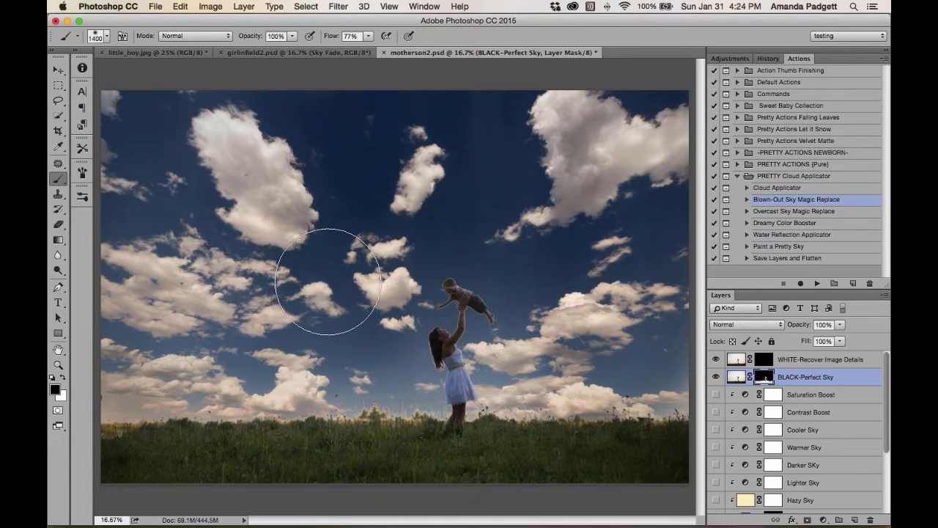
Examine the masked edges around the mother and child up close and across the whole photo.
key(super+equal)
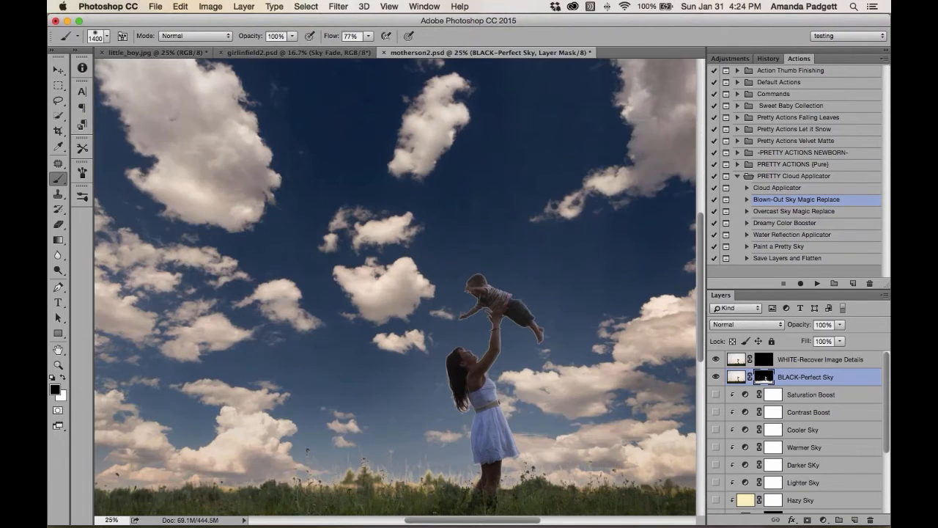
key(super+equal)
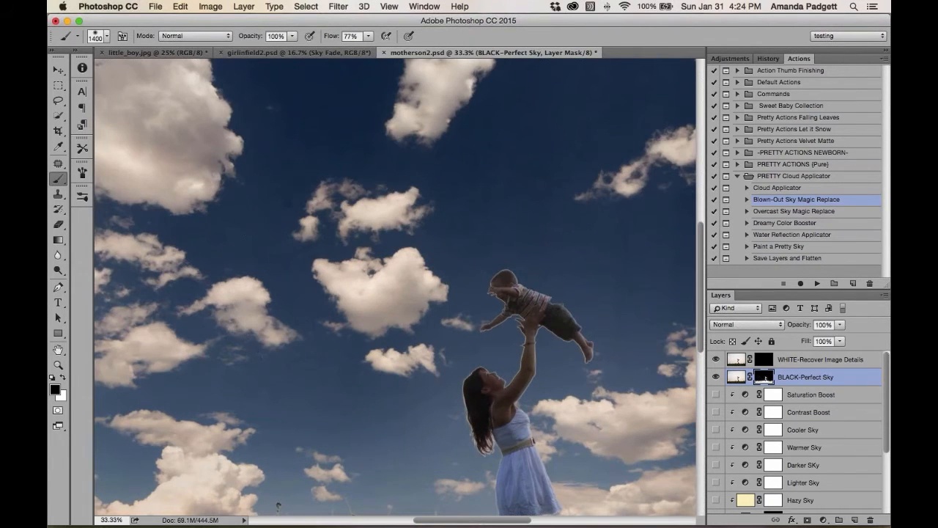
key(super+equal)
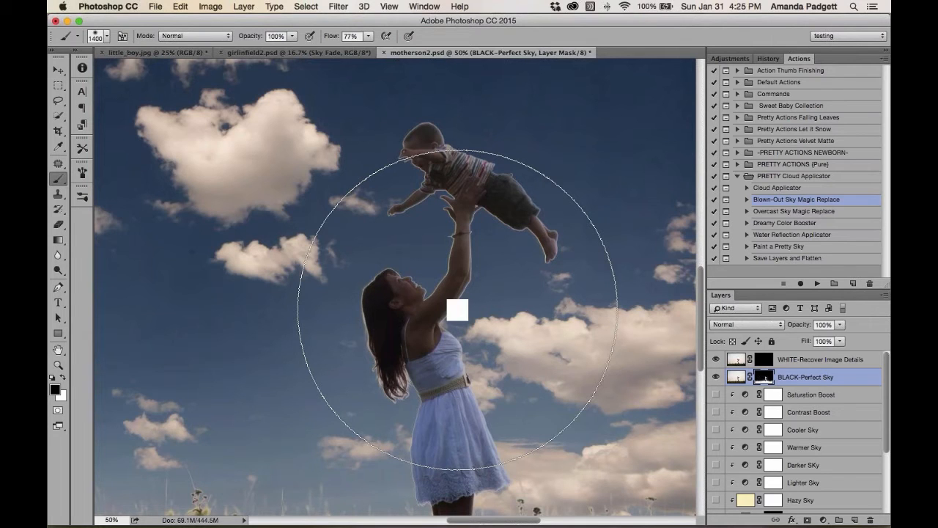
key(super+minus)
key(super+minus)
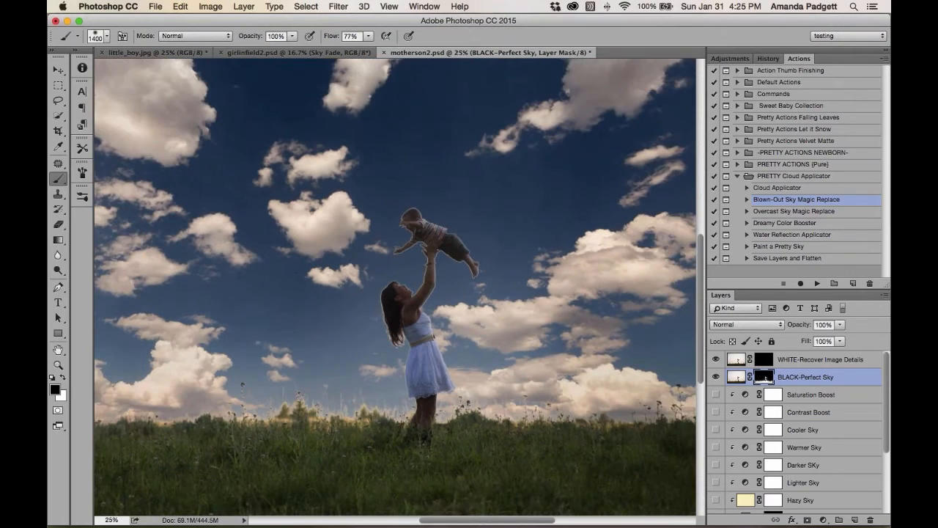
key(super+minus)
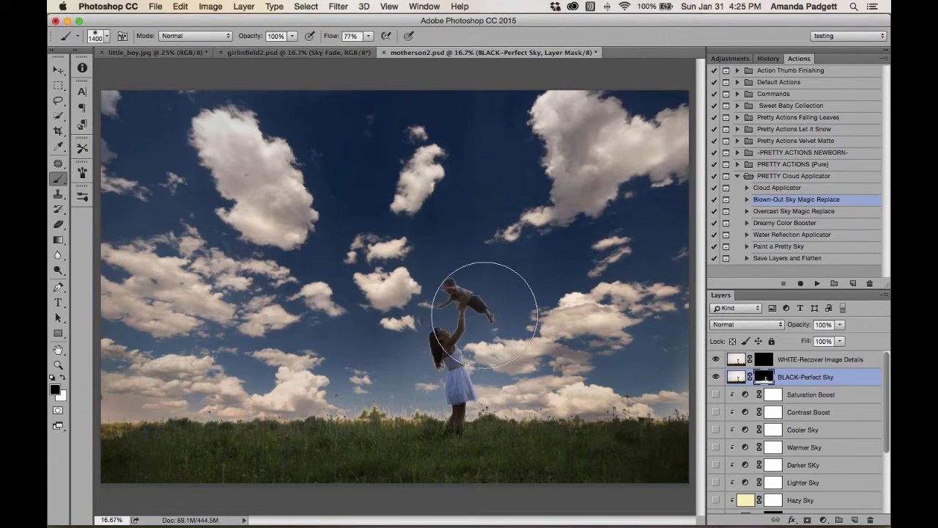
Turn on the Sky Fade layer at 71% opacity and the Blur Your Sky layer at 18% opacity.
scroll(837, 409, down, 4)
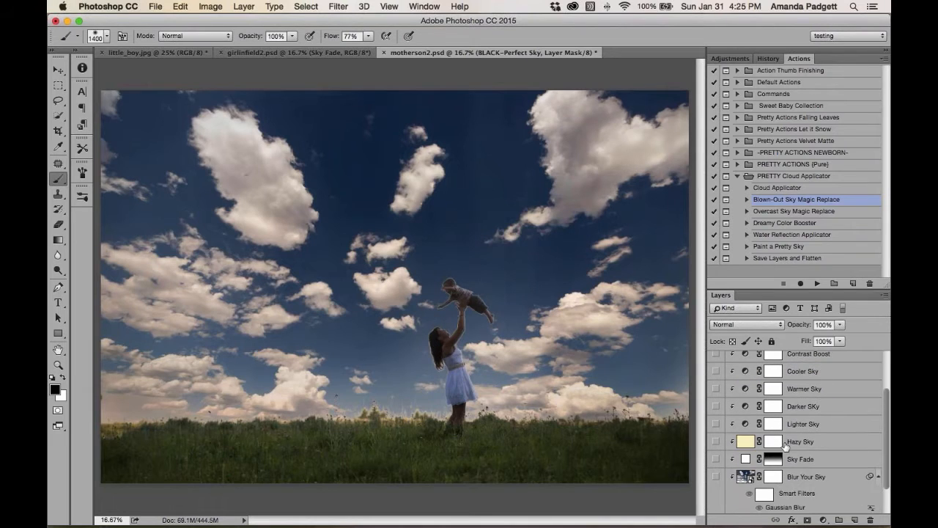
click(715, 461)
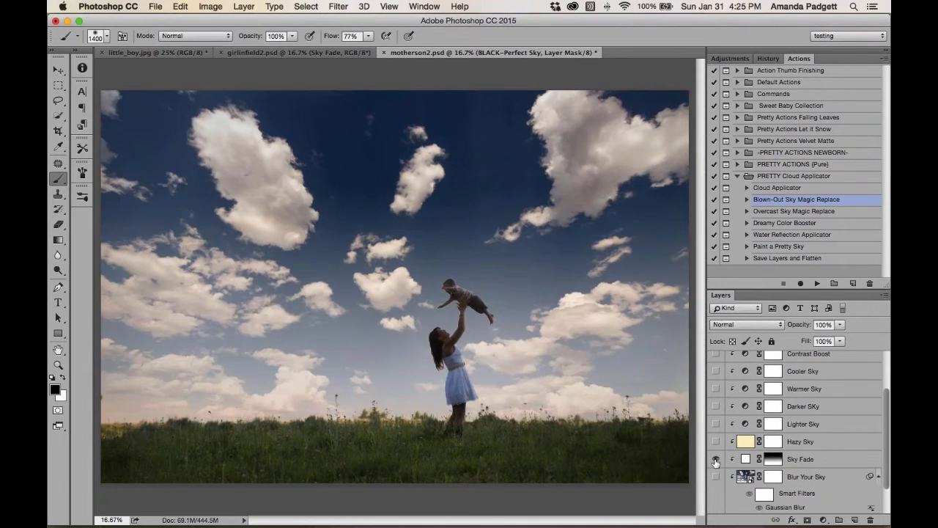
click(832, 460)
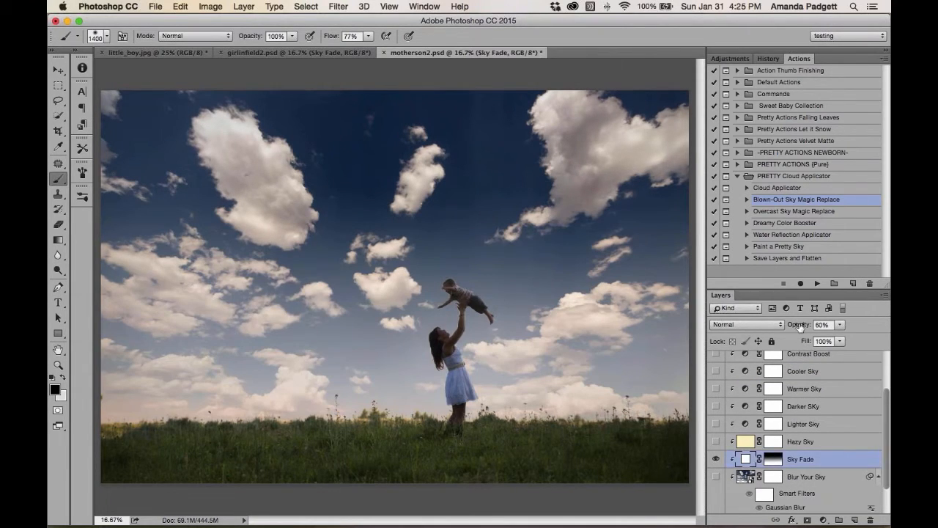
drag(798, 324, 807, 325)
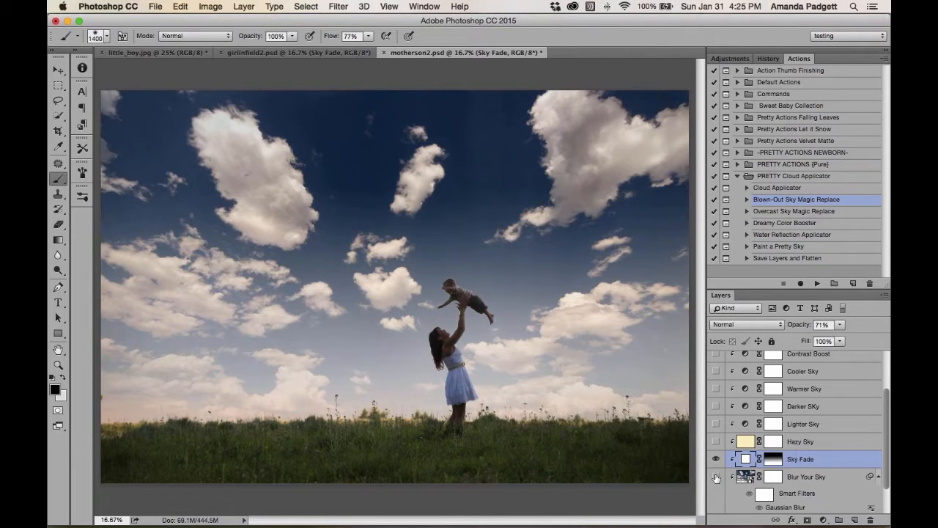
click(818, 477)
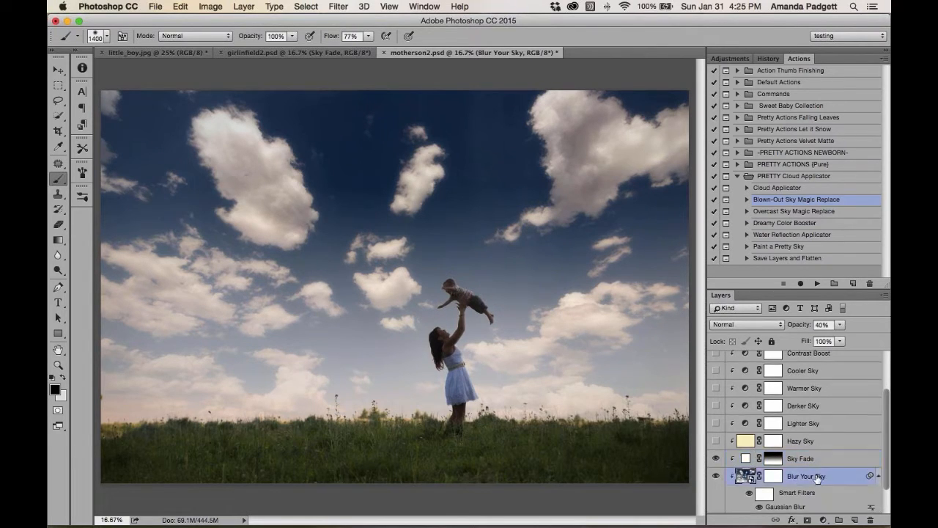
drag(802, 326, 789, 327)
Preview Saturation Boost, try Contrast Boost at 21% opacity, and hide both layers again.
scroll(788, 410, up, 3)
scroll(788, 414, up, 1)
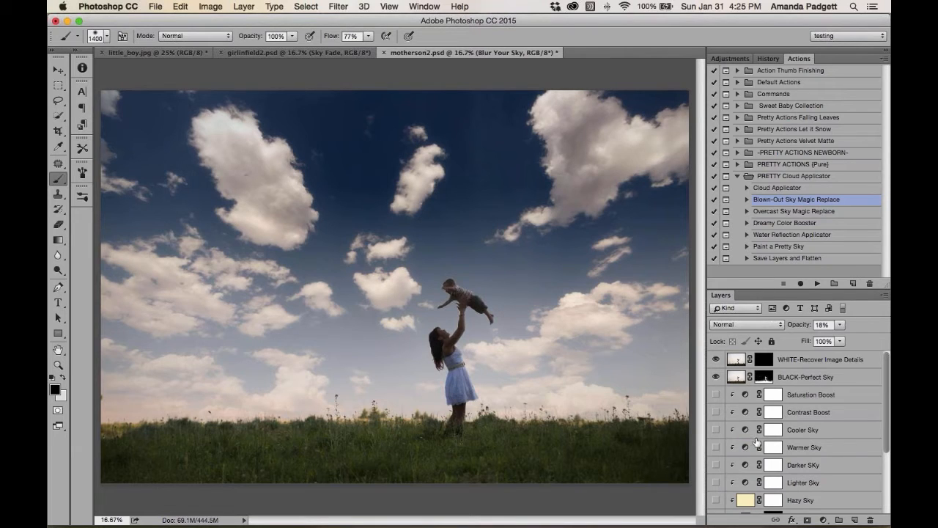
click(716, 395)
click(715, 395)
click(716, 413)
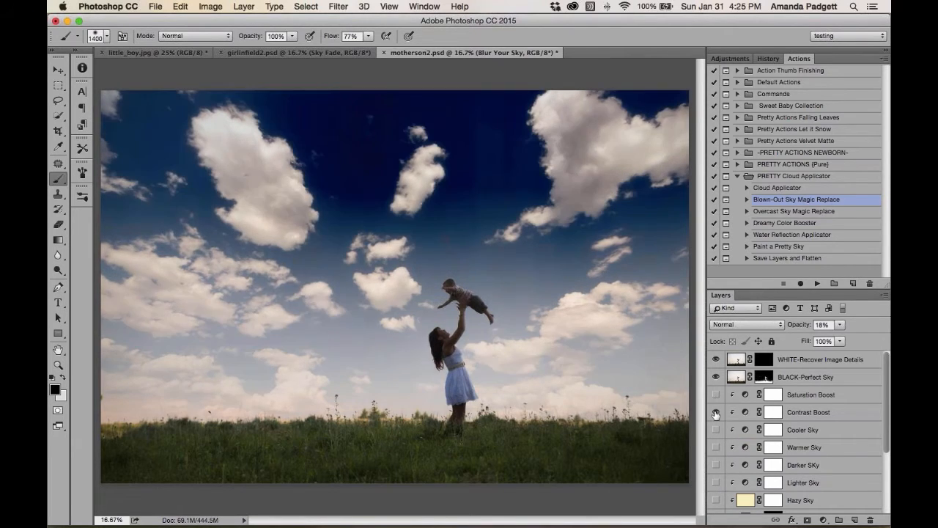
click(716, 413)
click(716, 413)
click(826, 416)
drag(799, 325, 757, 333)
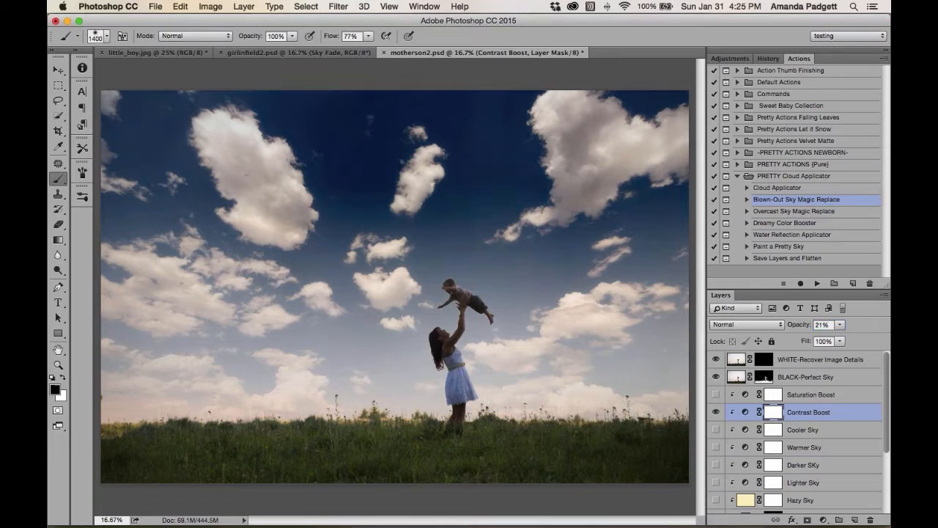
click(715, 414)
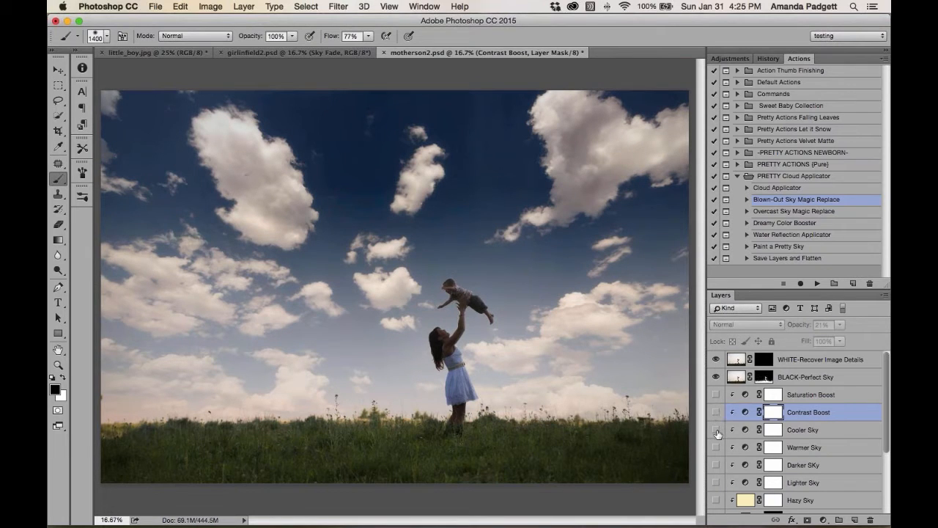
Preview the Cooler Sky layer and try the Warmer Sky layer at 23% opacity.
click(716, 432)
click(716, 448)
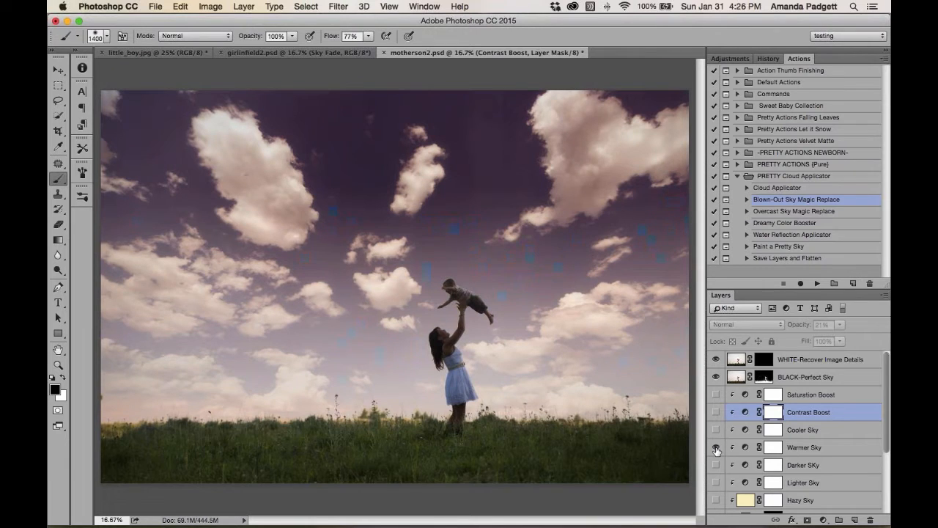
click(800, 447)
drag(802, 326, 795, 326)
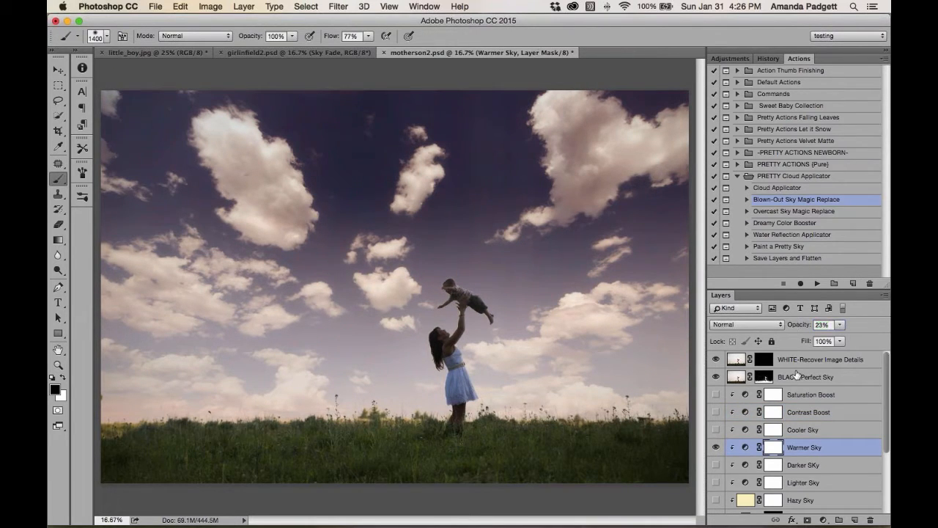
Preview the Darker Sky layer, hide it again, and turn on the Lighter Sky layer.
scroll(796, 375, down, 2)
click(716, 427)
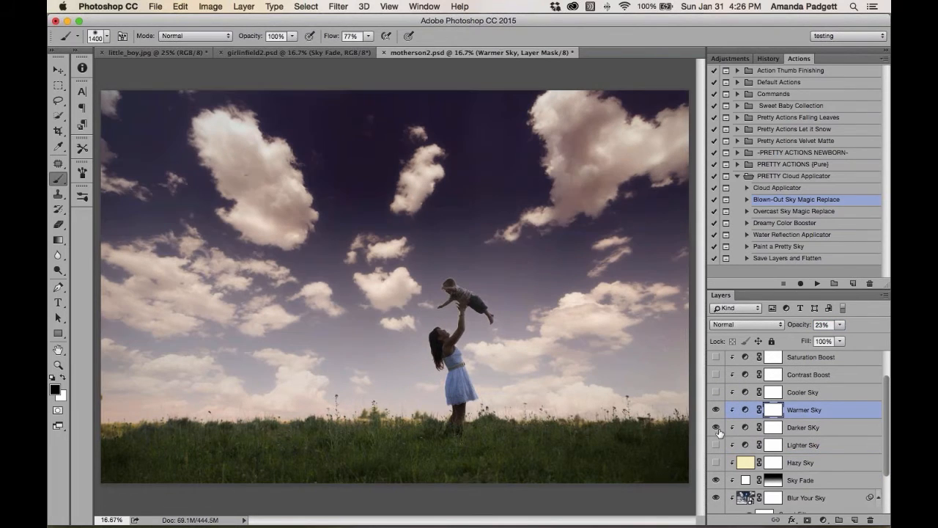
click(717, 428)
click(716, 444)
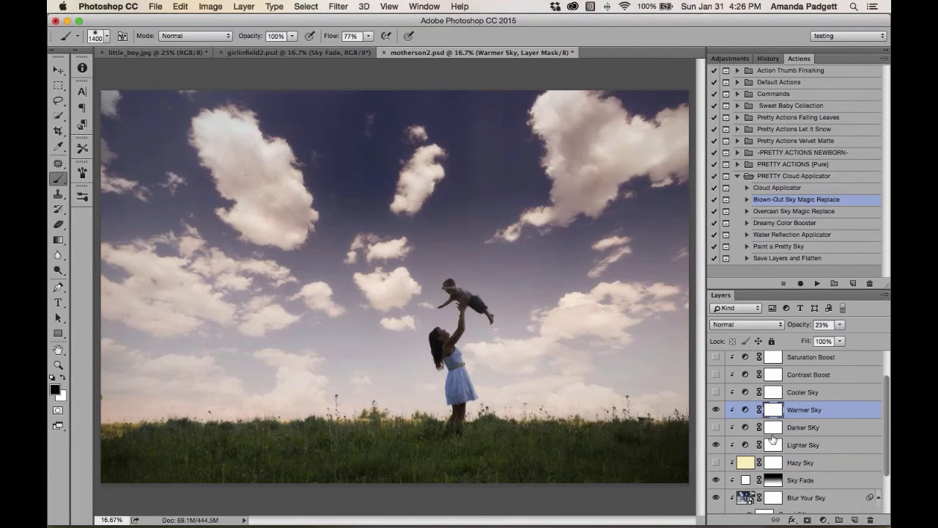
Swap the Warmer Sky layer for Cooler Sky and turn on the Hazy Sky layer.
scroll(795, 434, down, 3)
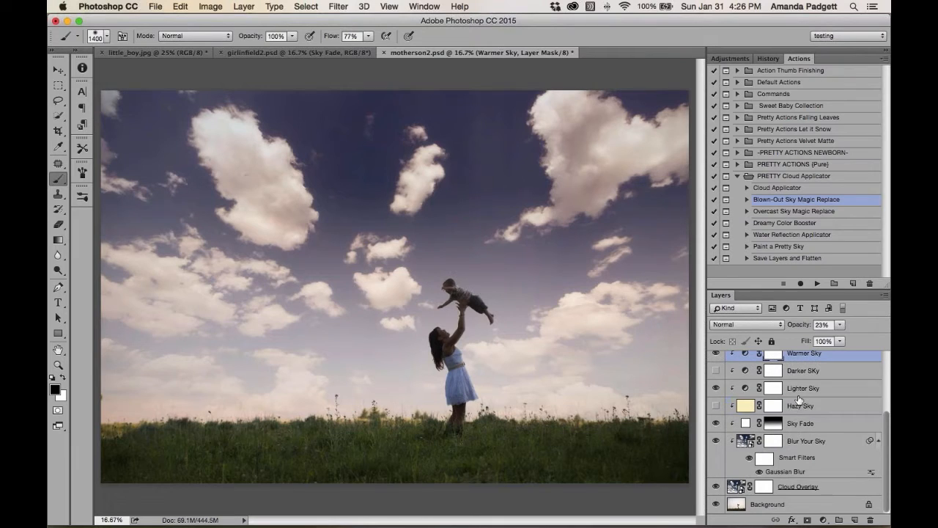
scroll(797, 405, up, 1)
scroll(760, 368, up, 2)
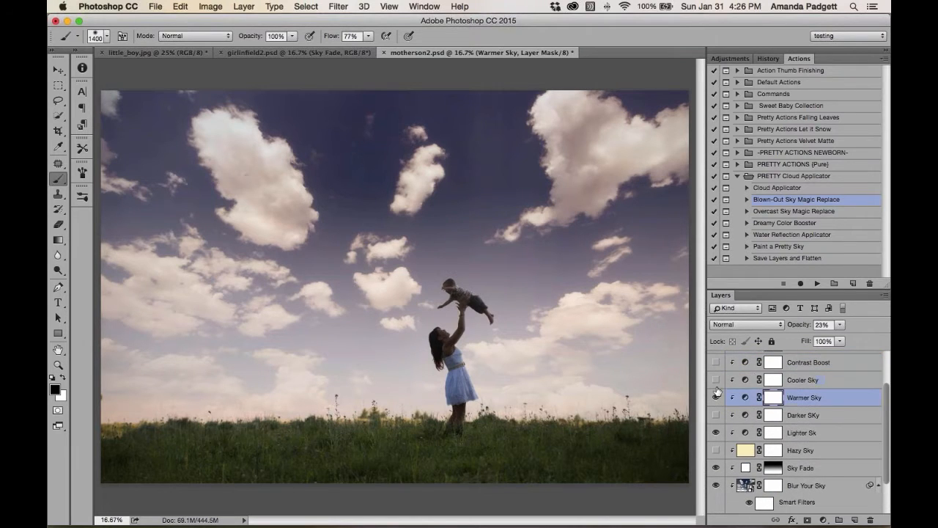
click(716, 397)
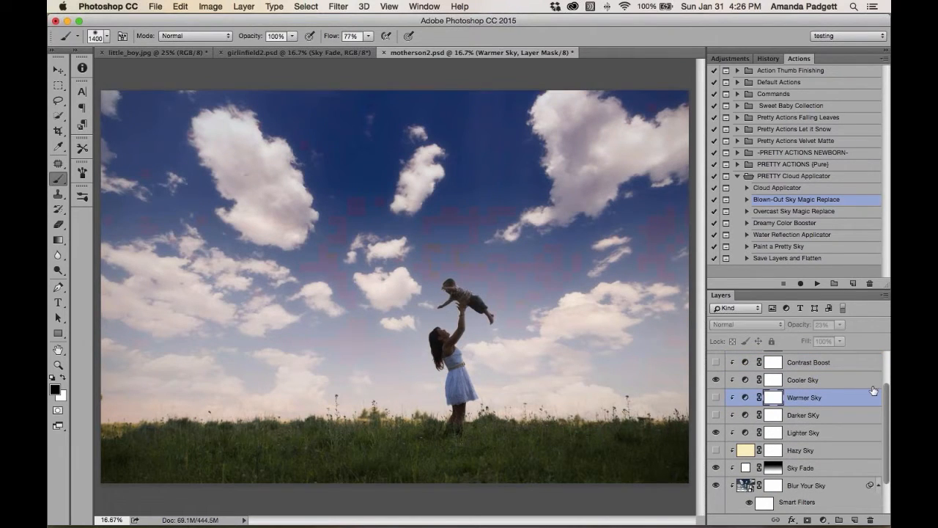
scroll(889, 403, down, 2)
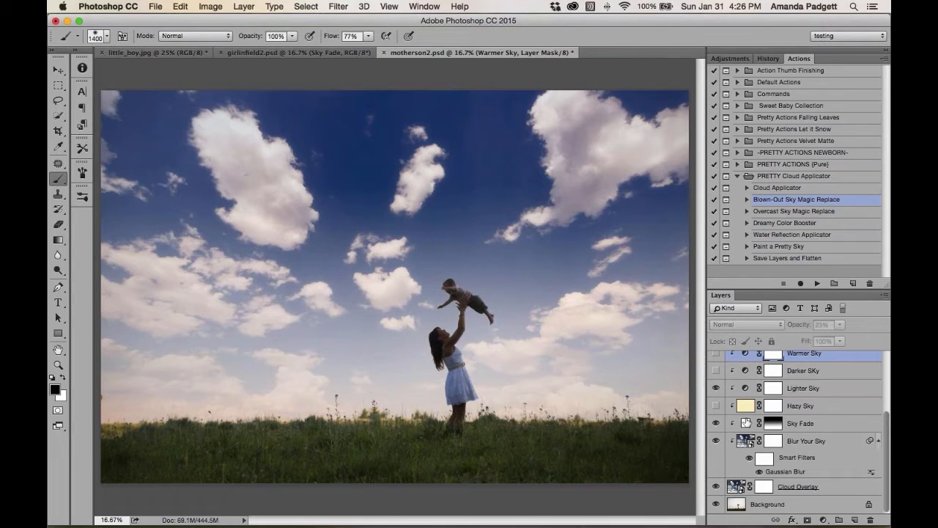
click(716, 406)
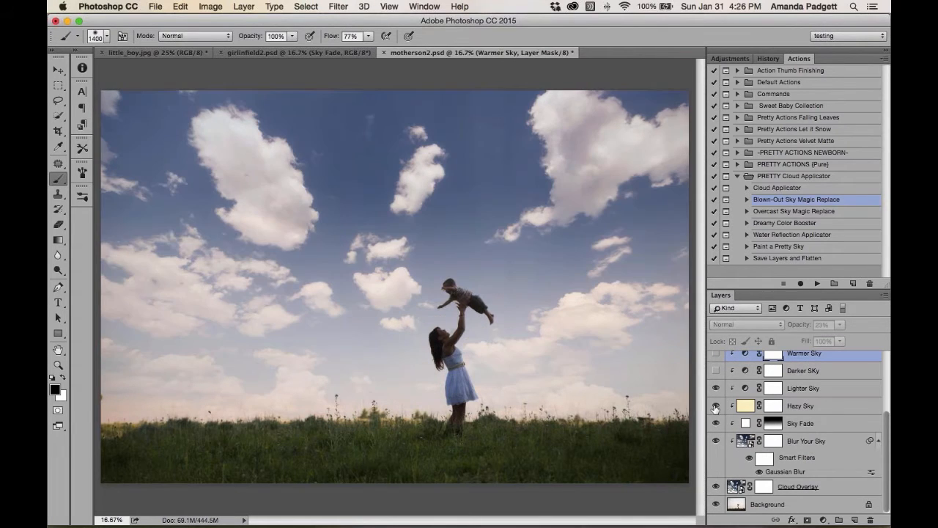
Set the Hazy Sky layer's opacity to 13% and compare the composite with the original photo.
click(807, 408)
drag(803, 327, 798, 328)
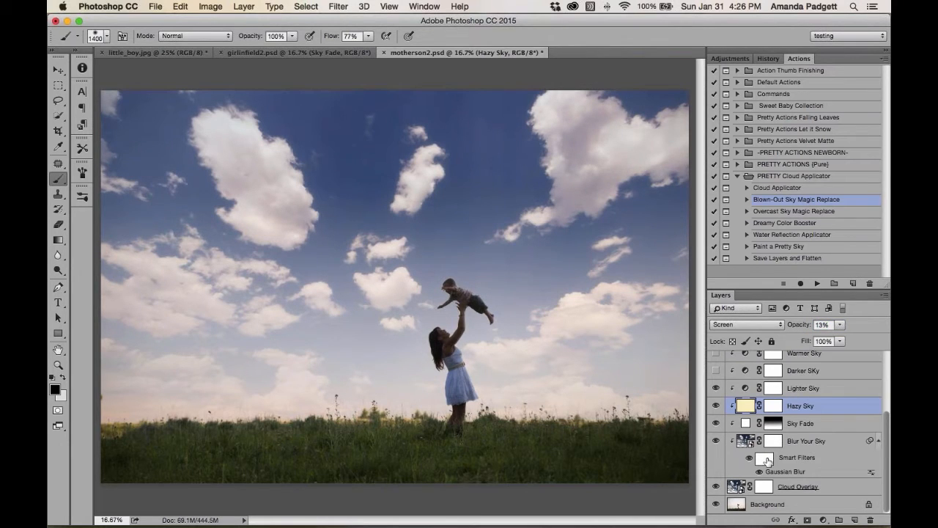
alt+click(716, 505)
alt+click(716, 506)
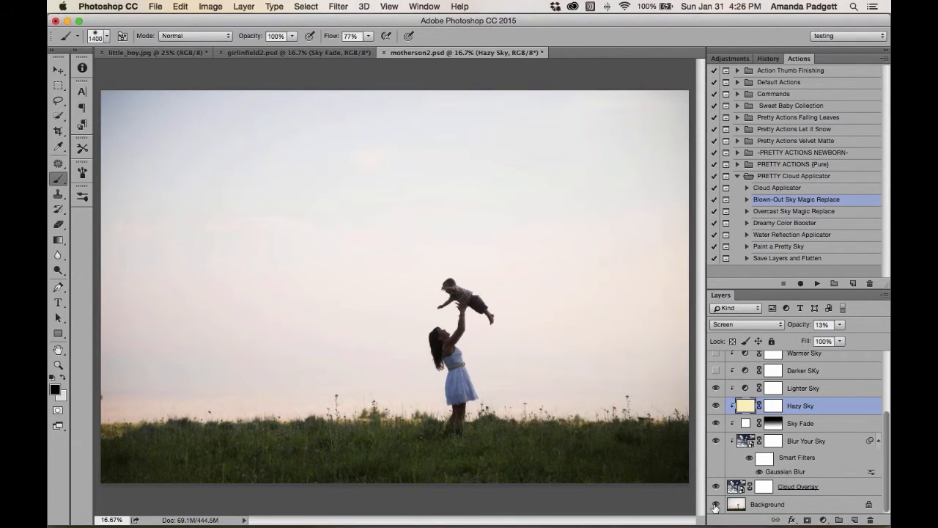
Examine the edges around the lifted child and the mother's arm at 66.67% zoom.
key(super+plus)
key(super+plus)
key(super+plus)
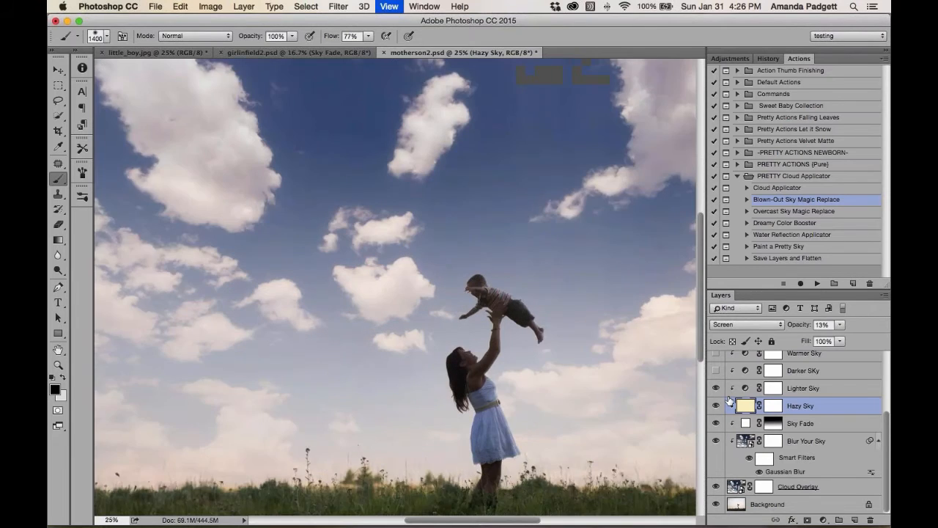
key(super+plus)
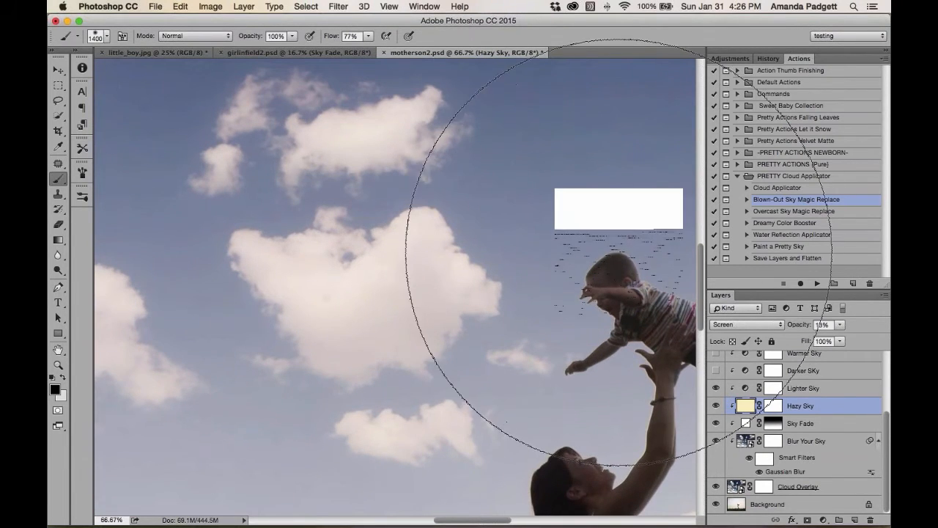
key(h)
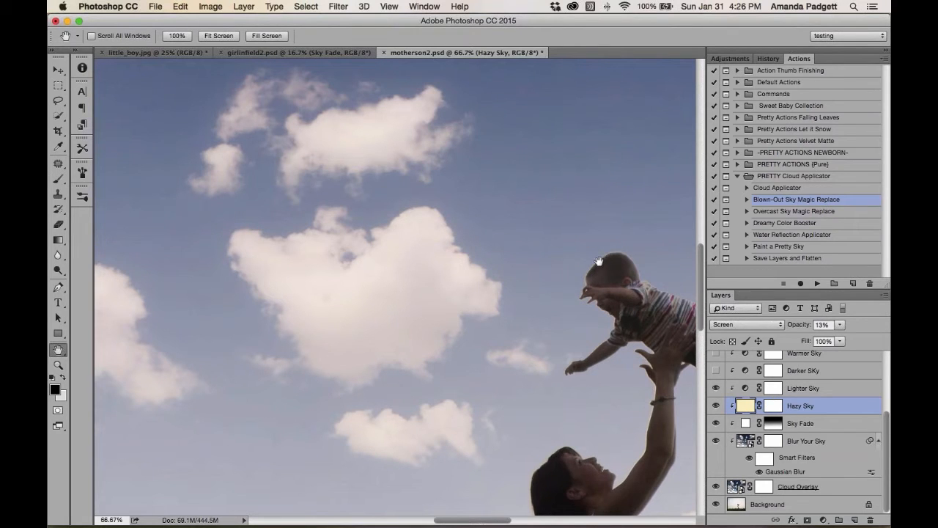
drag(626, 316, 424, 270)
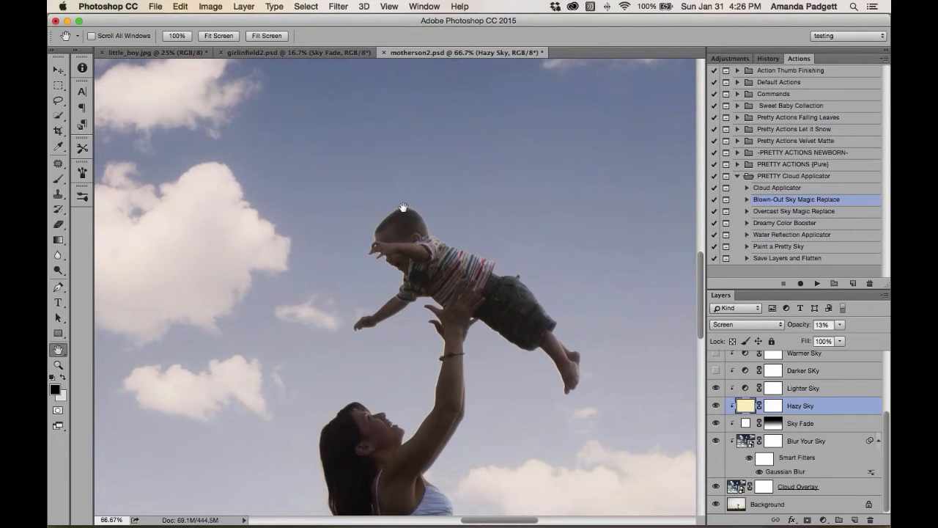
scroll(787, 387, up, 5)
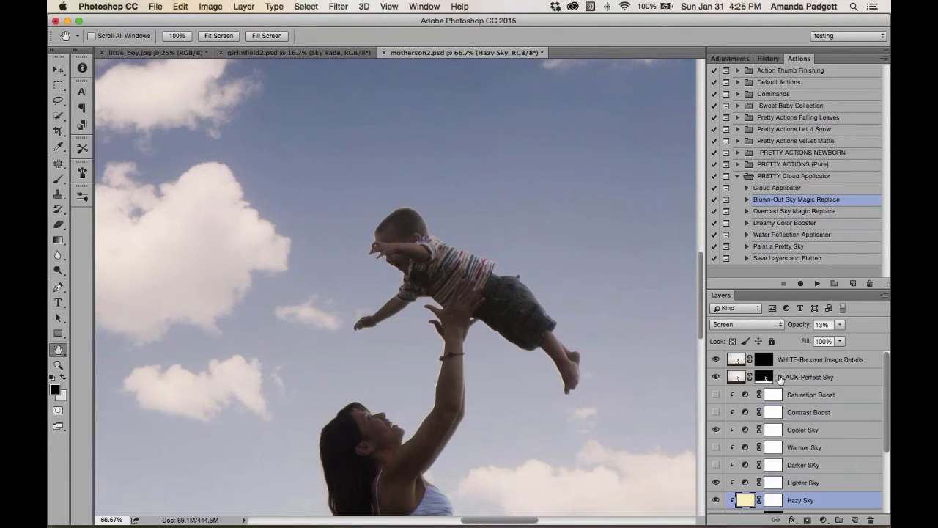
Select the BLACK-Perfect Sky layer mask and set the brush to size 10 and 35% opacity.
click(765, 377)
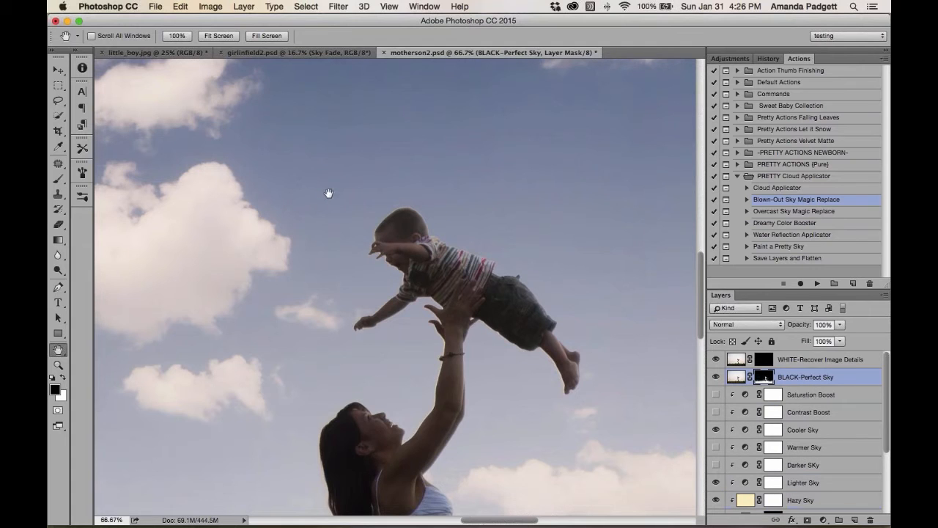
key(b)
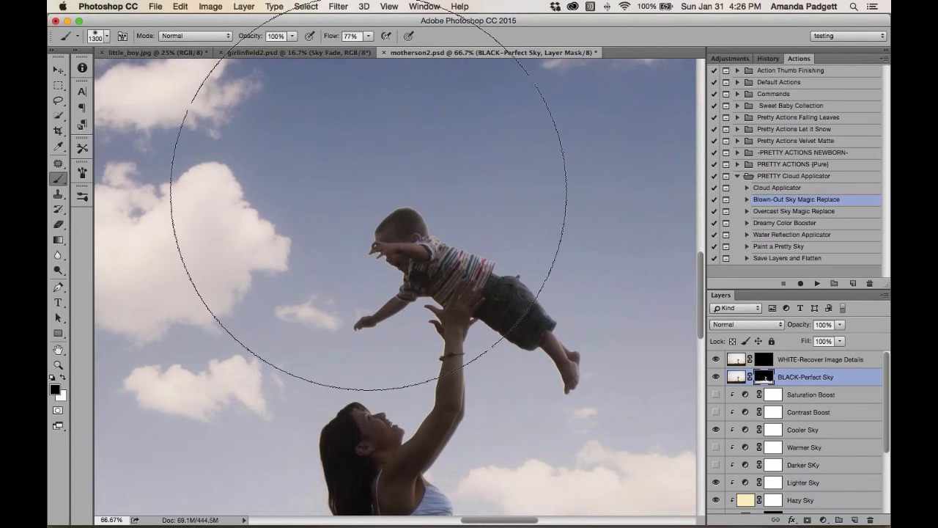
key(bracketleft)
key(bracketleft)
key(bracketleft)
key(bracketleft)
key(bracketleft)
key(bracketleft)
key(bracketleft)
key(bracketleft)
key(bracketleft)
key(bracketleft)
key(bracketleft)
key(bracketleft)
key(bracketleft)
key(bracketleft)
key(bracketleft)
key(bracketleft)
key(bracketleft)
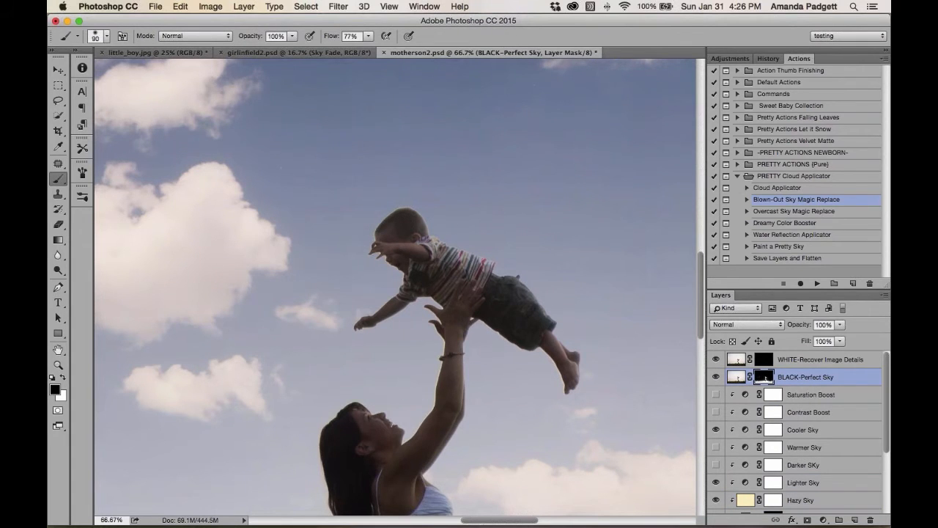
key(bracketleft)
drag(291, 36, 256, 49)
key(bracketleft)
key(super+minus)
key(super+minus)
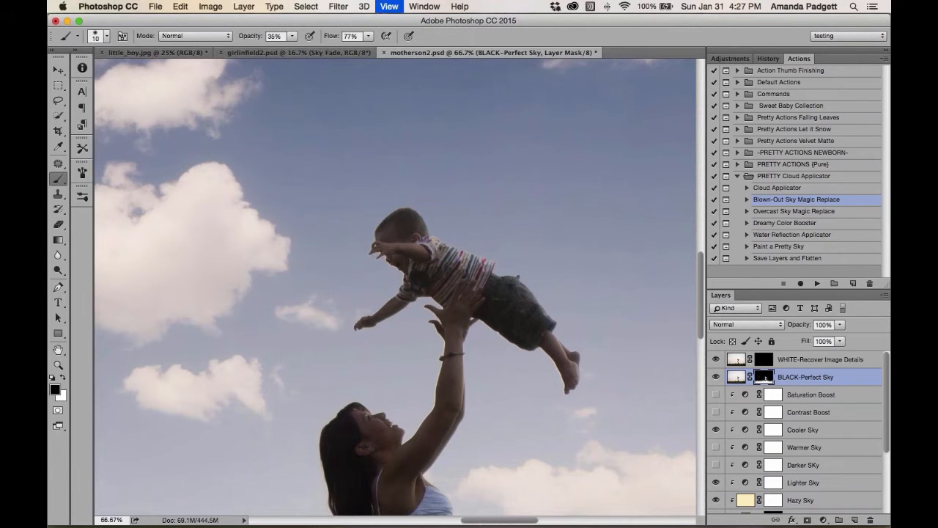
key(super+minus)
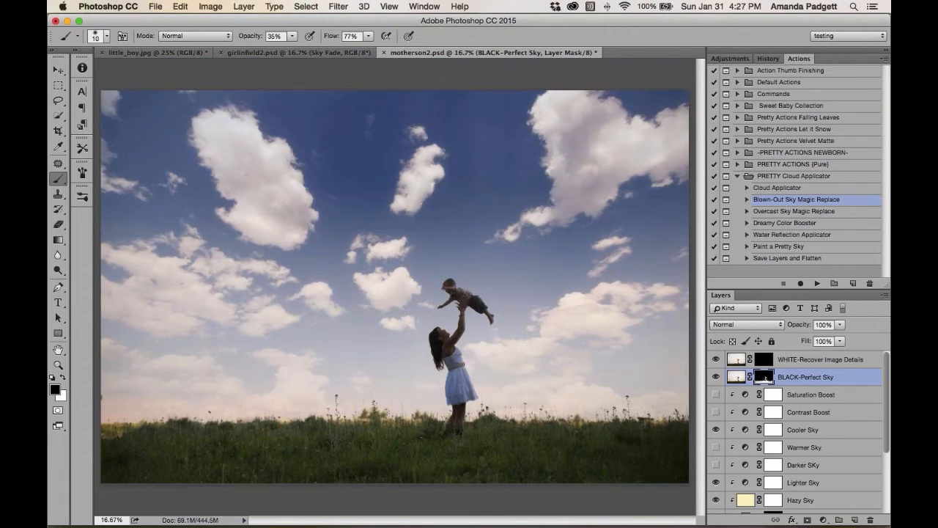
Compare the motherson2.psd, Snapshot 1 and siooc snapshots in the document history.
click(769, 58)
scroll(800, 216, up, 10)
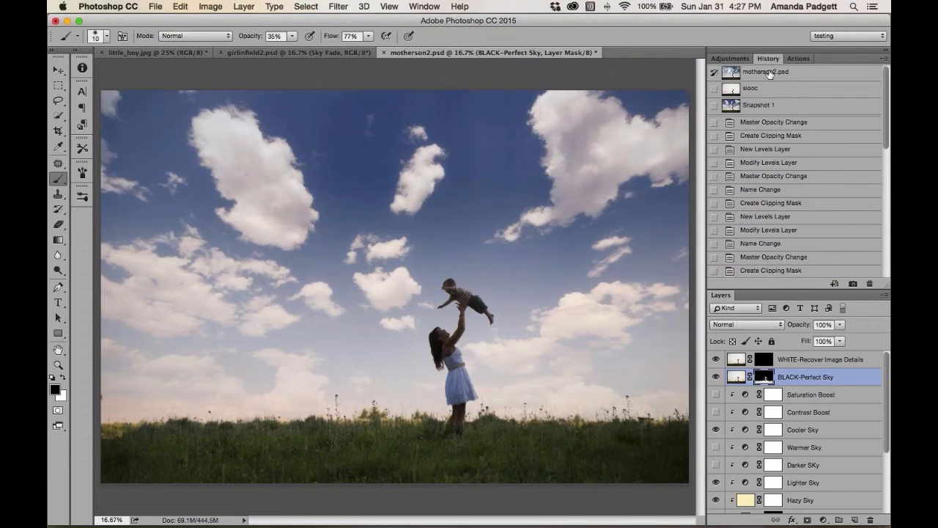
click(769, 75)
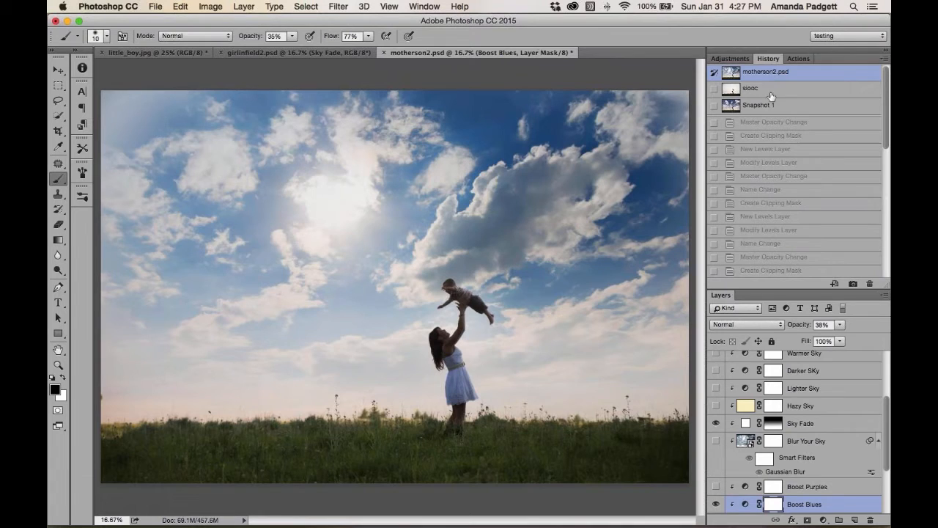
click(771, 106)
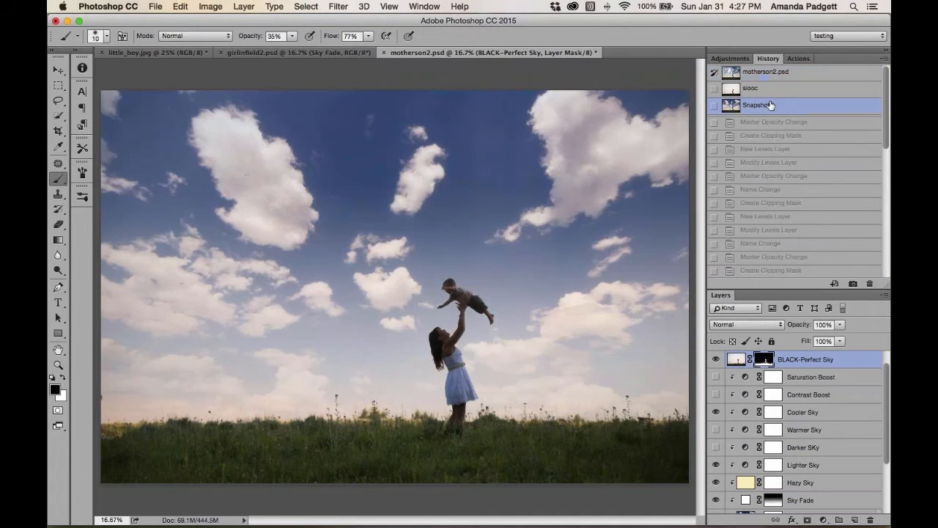
click(770, 90)
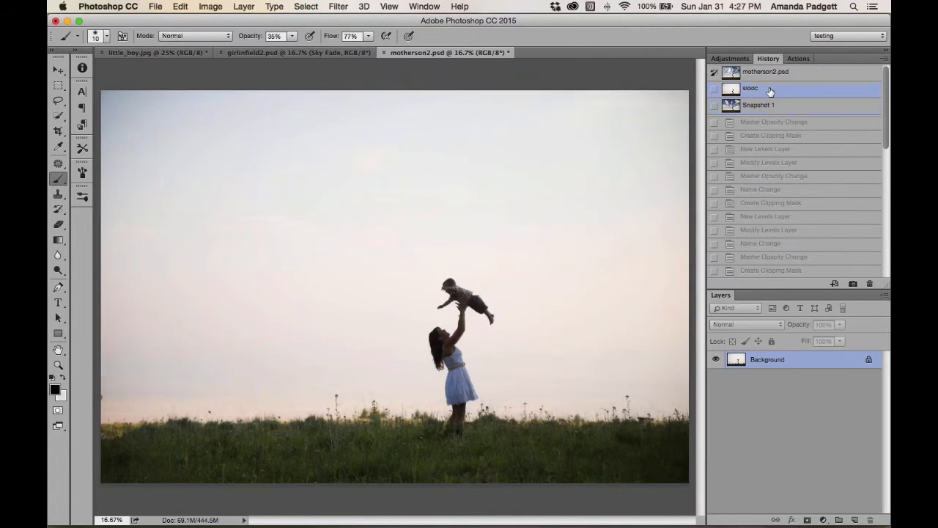
click(765, 75)
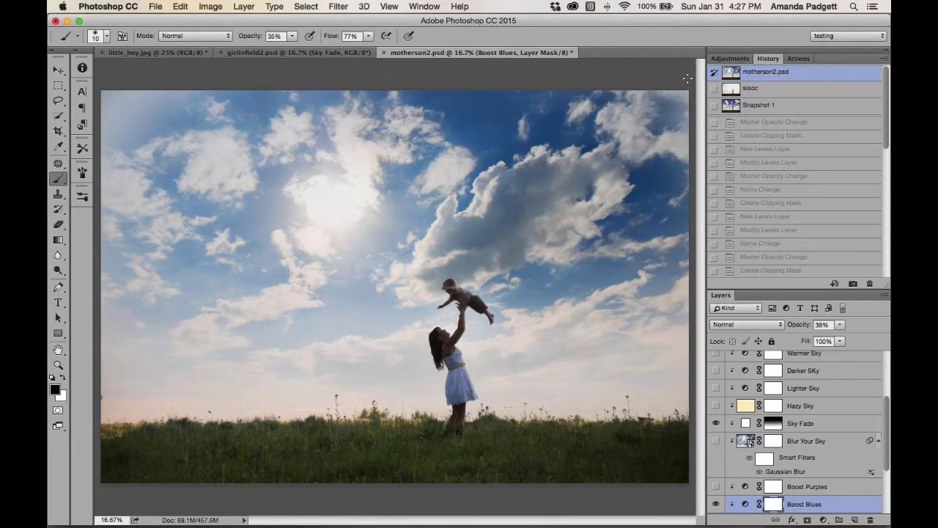
Restore the siooc snapshot and run the Cloud Applicator action, continuing past its instructions.
click(762, 94)
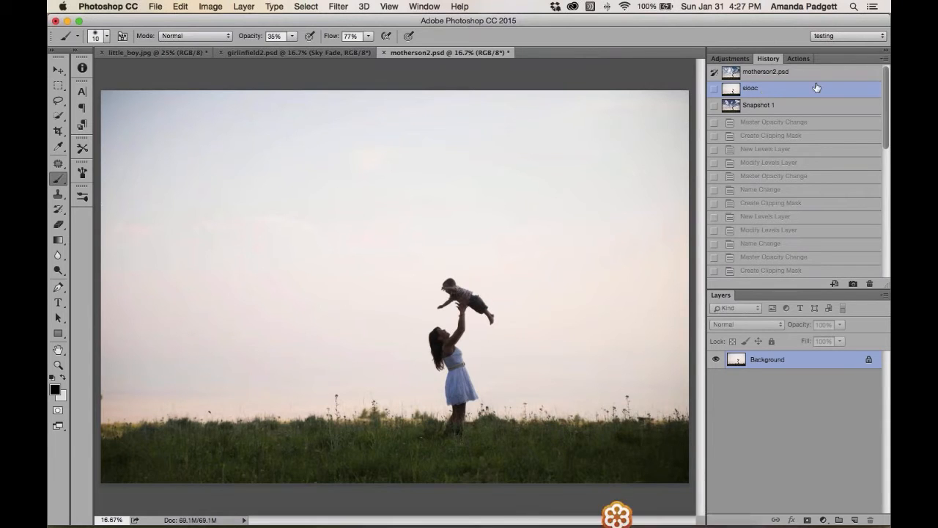
click(798, 58)
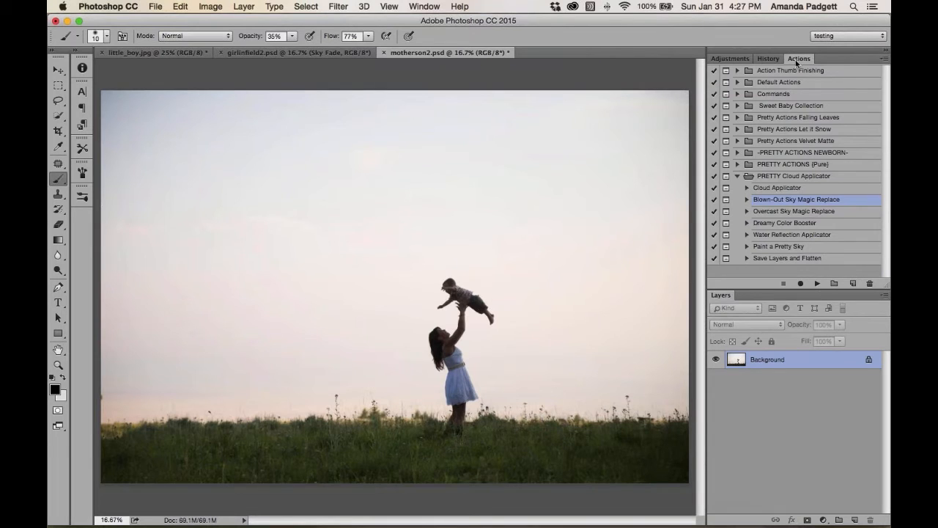
click(791, 188)
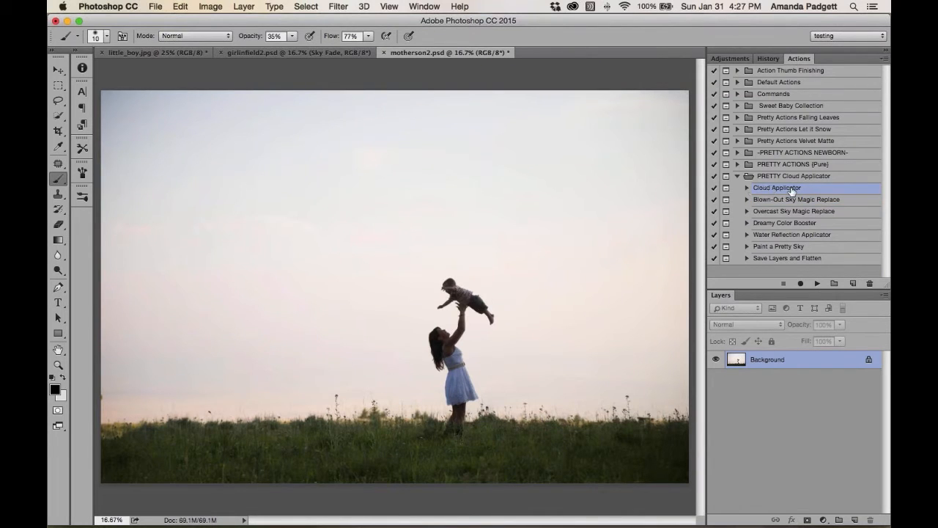
click(817, 283)
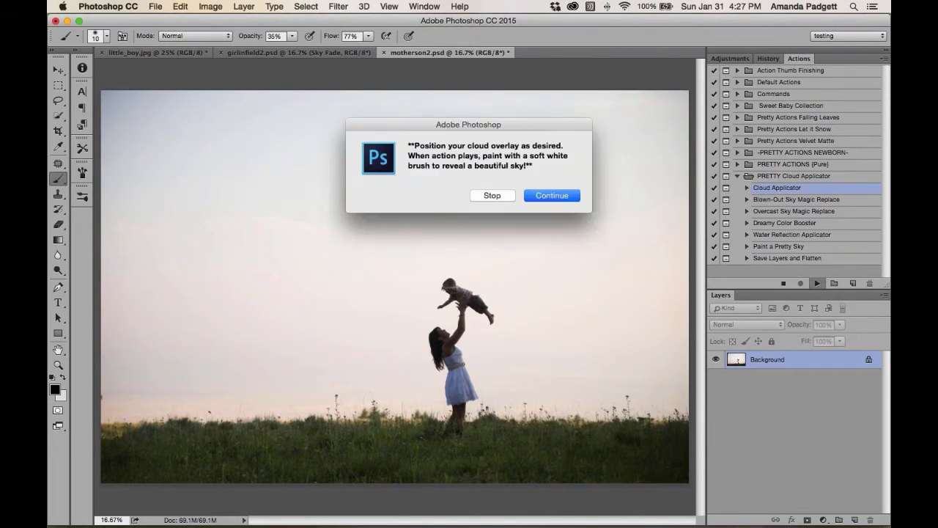
click(540, 198)
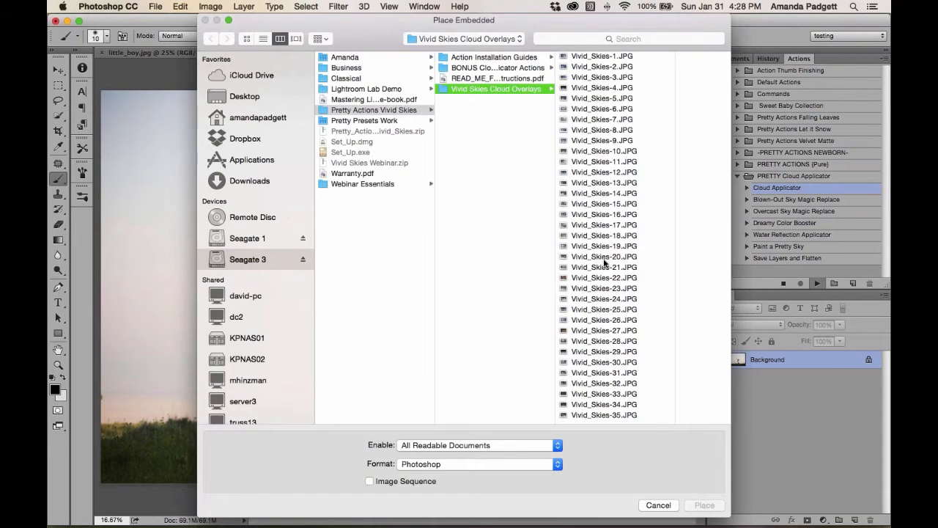
Preview several Vivid Skies cloud overlays and place Vivid_Skies-30.JPG in the photo.
click(597, 321)
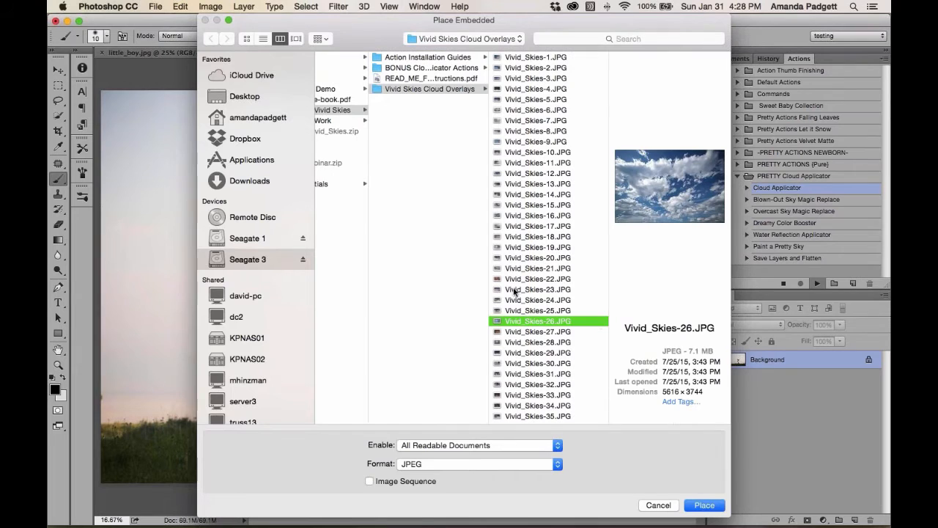
click(538, 362)
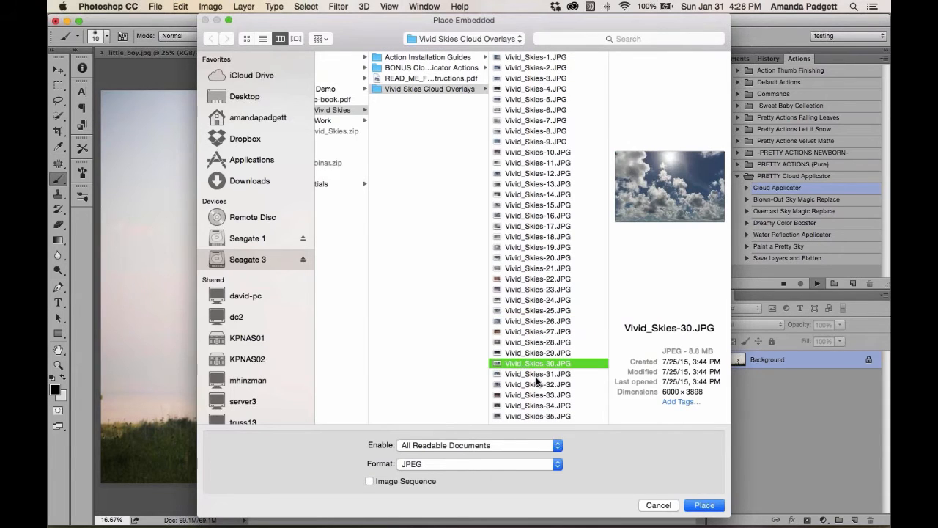
click(537, 376)
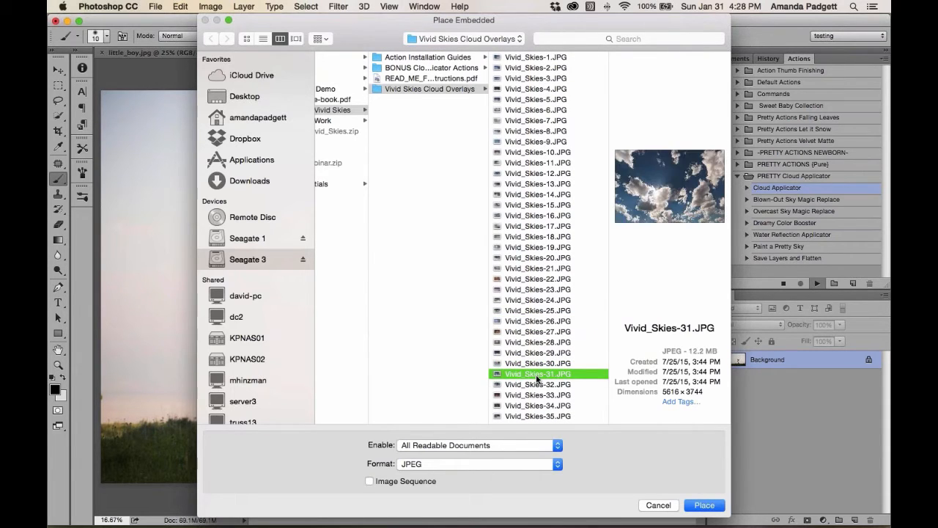
click(537, 368)
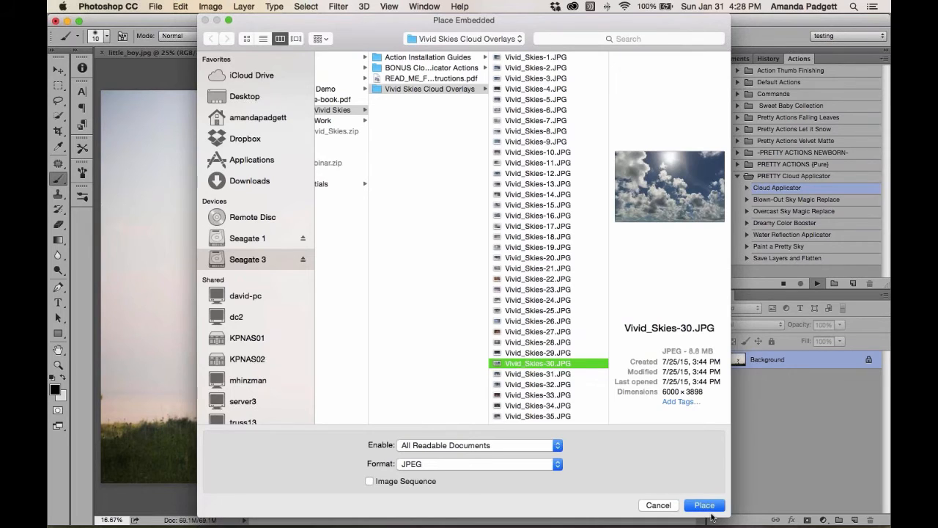
click(710, 508)
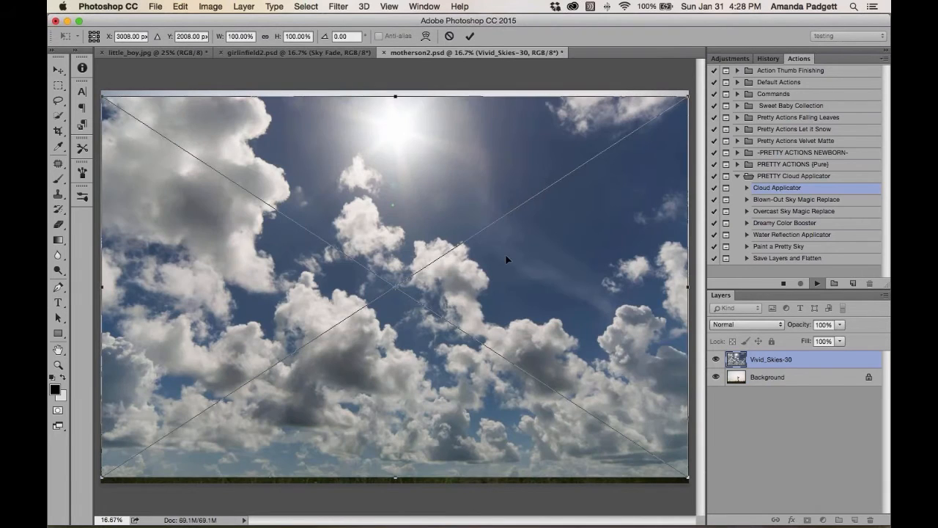
Move the cloud overlay up to the grass line, spread its upper corners to about 116% width, reduce its height to about 97%, and apply the transform.
drag(505, 254, 504, 217)
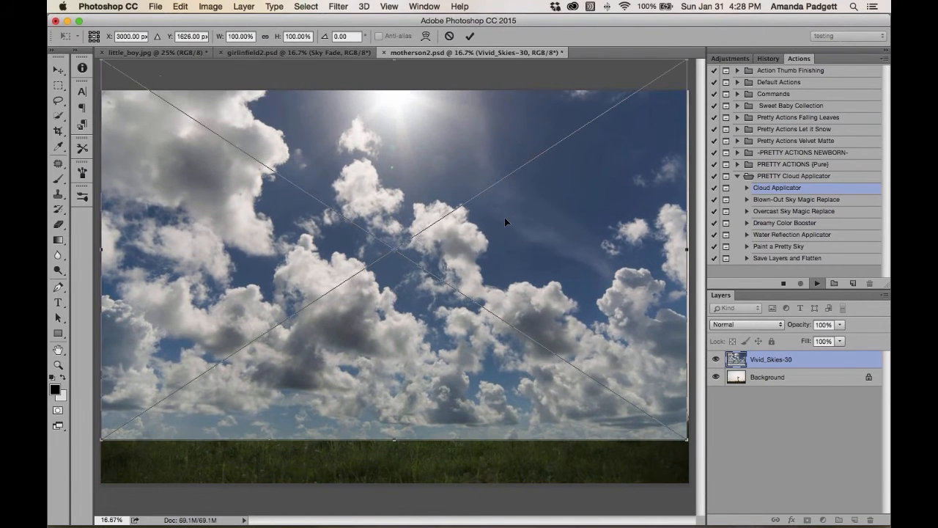
key(super+minus)
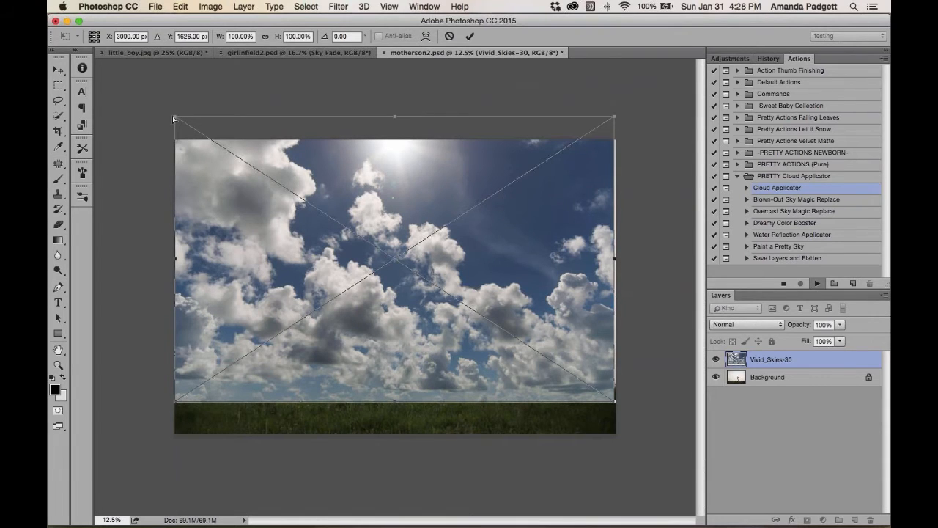
drag(174, 117, 140, 108)
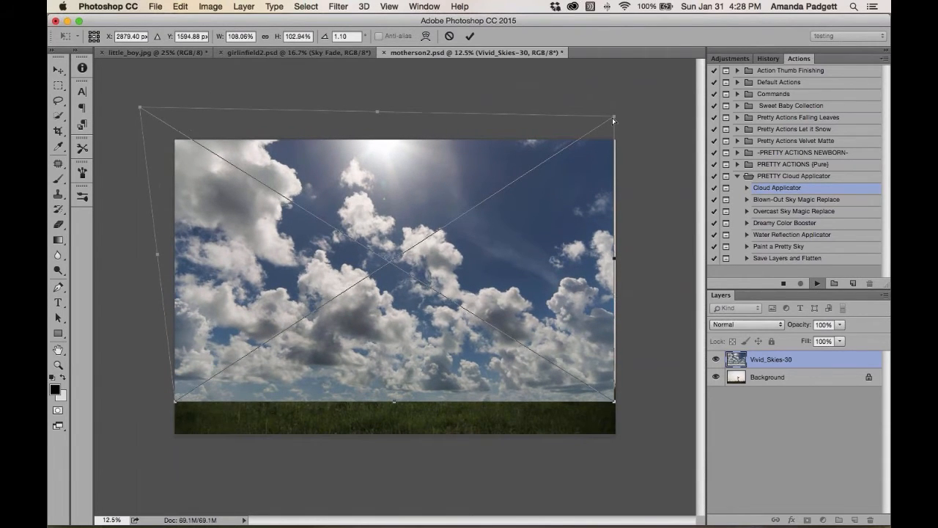
drag(613, 117, 653, 117)
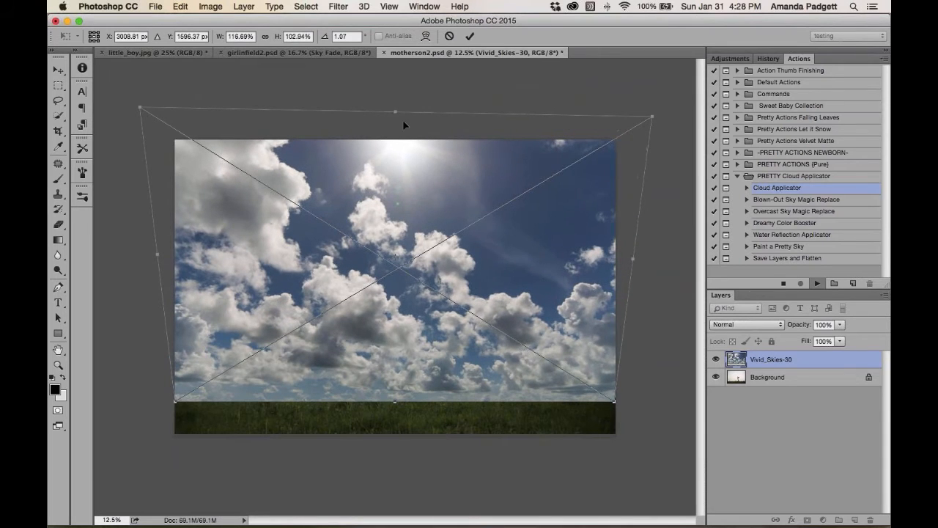
drag(394, 114, 395, 129)
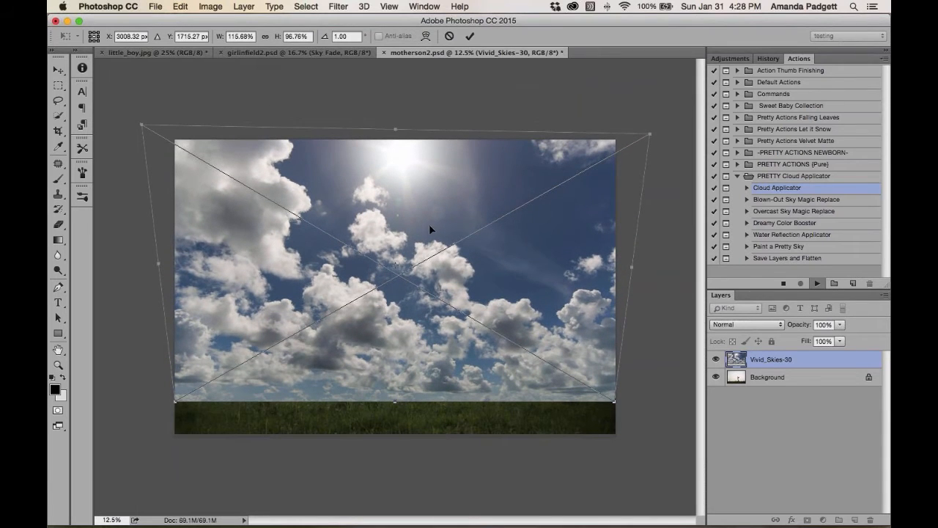
click(469, 37)
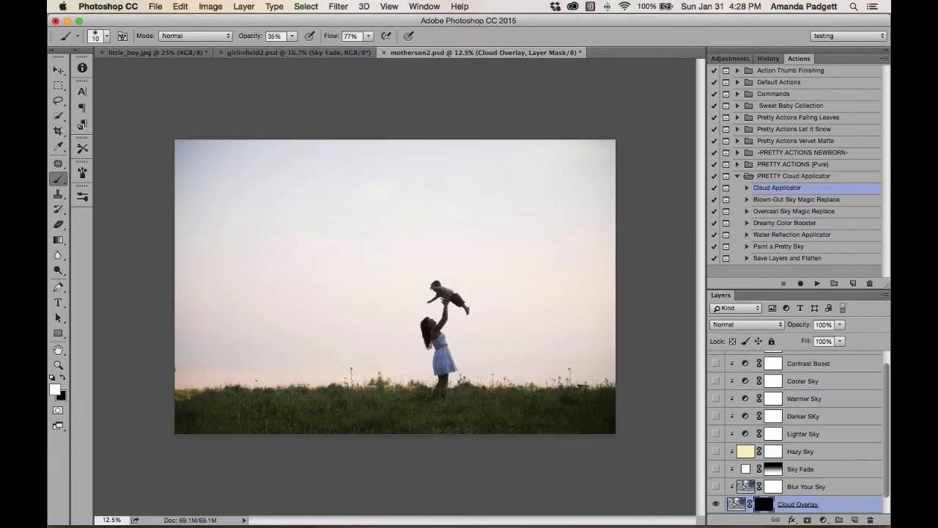
scroll(812, 393, down, 1)
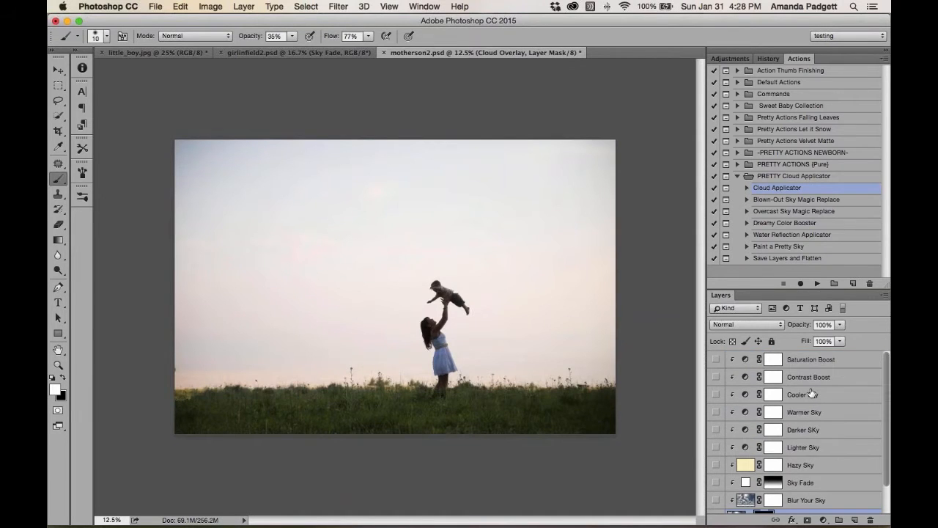
scroll(811, 393, up, 2)
scroll(797, 375, down, 2)
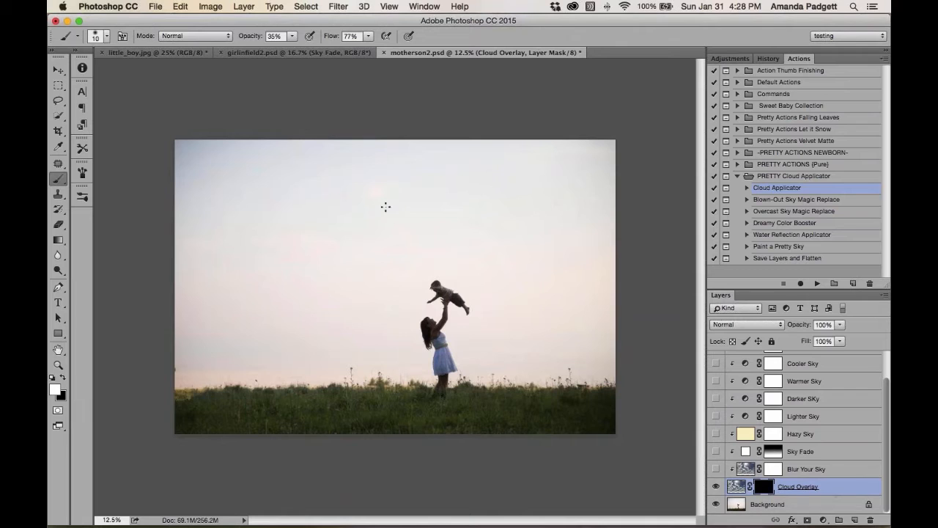
Paint the clouds into the sky on the Cloud Overlay mask with a white brush about 1100 px wide at 100% opacity.
key(bracketright)
drag(240, 37, 308, 38)
key(bracketright)
key(bracketright)
mouse_move(299, 172)
mouse_down()
mouse_move(215, 162)
mouse_move(203, 143)
mouse_move(177, 178)
mouse_move(212, 242)
mouse_move(201, 283)
mouse_move(338, 160)
mouse_move(279, 148)
mouse_move(361, 219)
mouse_move(390, 190)
mouse_move(476, 153)
mouse_move(401, 156)
mouse_move(520, 164)
mouse_move(397, 164)
mouse_move(588, 164)
mouse_move(598, 143)
mouse_move(418, 206)
mouse_move(422, 230)
mouse_move(472, 236)
mouse_move(480, 251)
mouse_move(564, 284)
mouse_move(576, 335)
mouse_move(605, 266)
mouse_move(596, 322)
mouse_move(488, 352)
mouse_move(606, 340)
mouse_move(564, 284)
mouse_move(357, 275)
mouse_move(358, 330)
mouse_move(271, 305)
mouse_move(201, 332)
mouse_move(202, 351)
mouse_move(189, 352)
mouse_move(358, 354)
mouse_move(227, 342)
mouse_up()
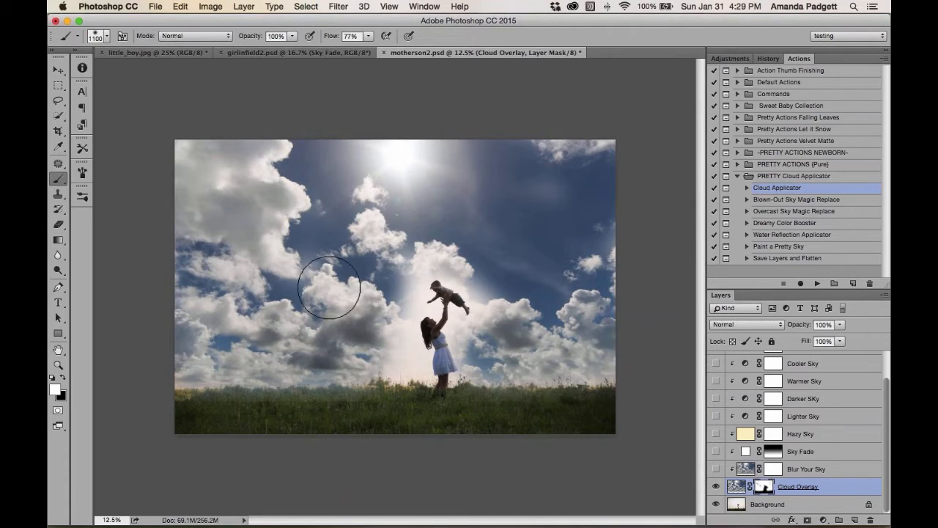
Reduce the brush to about 700 px and paint more clouds into the Cloud Overlay mask on both sides of the mother.
key(super+plus)
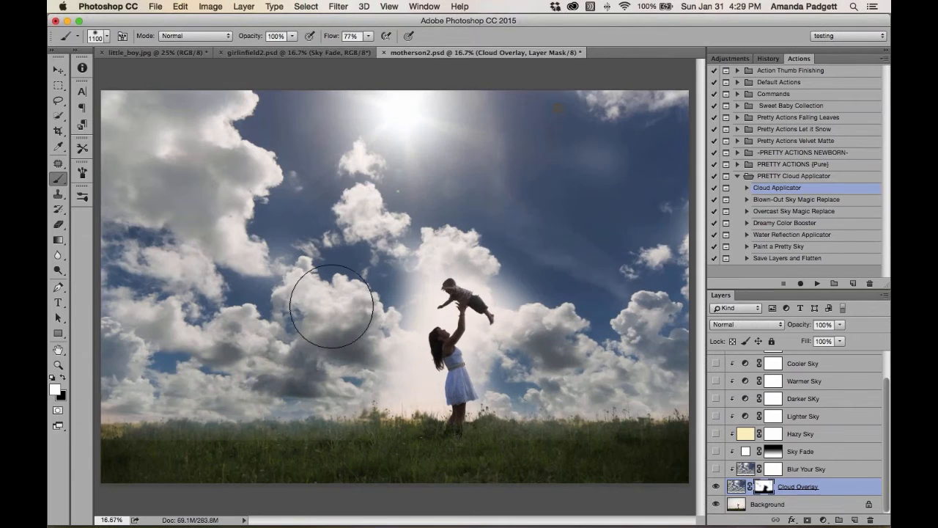
drag(339, 319, 319, 324)
key([)
key([)
key([)
key([)
mouse_move(389, 349)
mouse_down()
mouse_move(400, 388)
mouse_move(383, 360)
mouse_move(415, 245)
mouse_move(480, 254)
mouse_move(478, 267)
mouse_move(520, 300)
mouse_move(532, 348)
mouse_up()
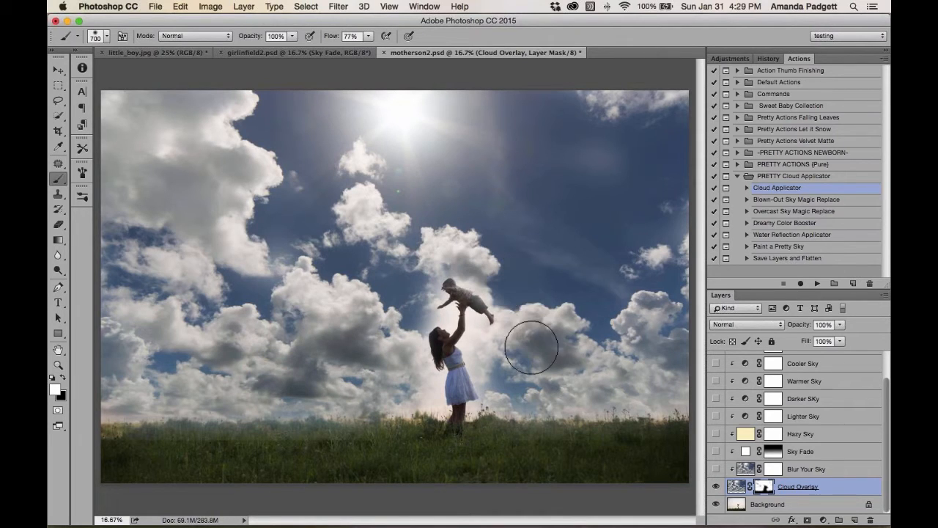
With a brush of about 250 px, paint the clouds in close around the mother and child on the mask.
key([)
key(bracketleft)
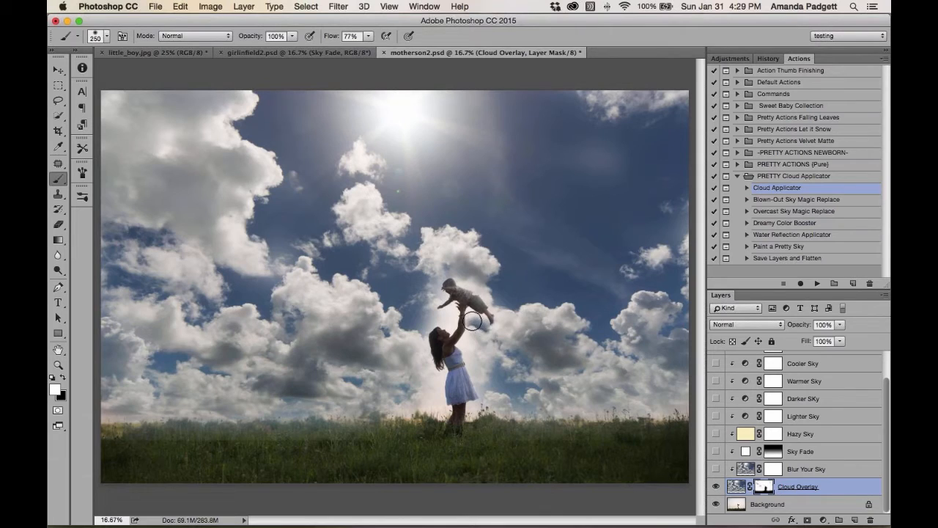
mouse_move(468, 348)
mouse_down()
mouse_move(486, 400)
mouse_move(476, 408)
mouse_move(527, 406)
mouse_up()
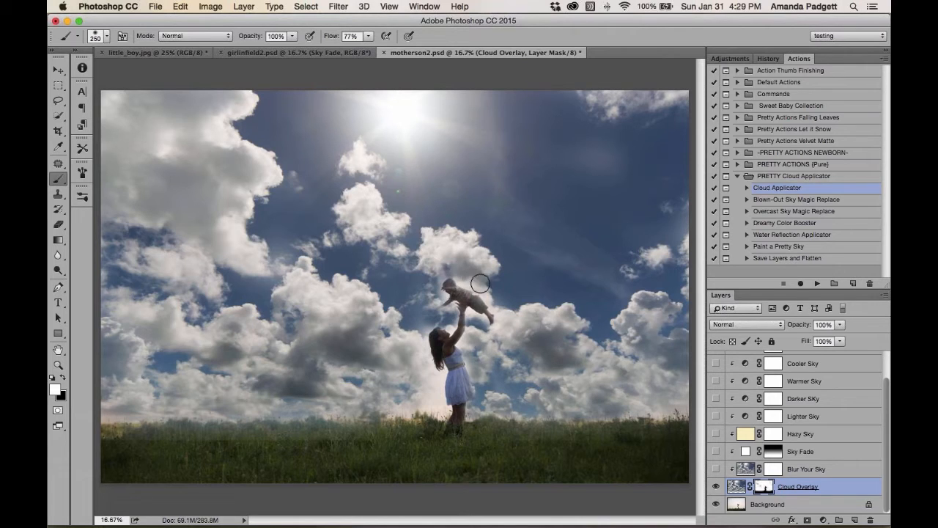
mouse_move(431, 369)
mouse_down()
mouse_move(436, 396)
mouse_move(397, 409)
mouse_up()
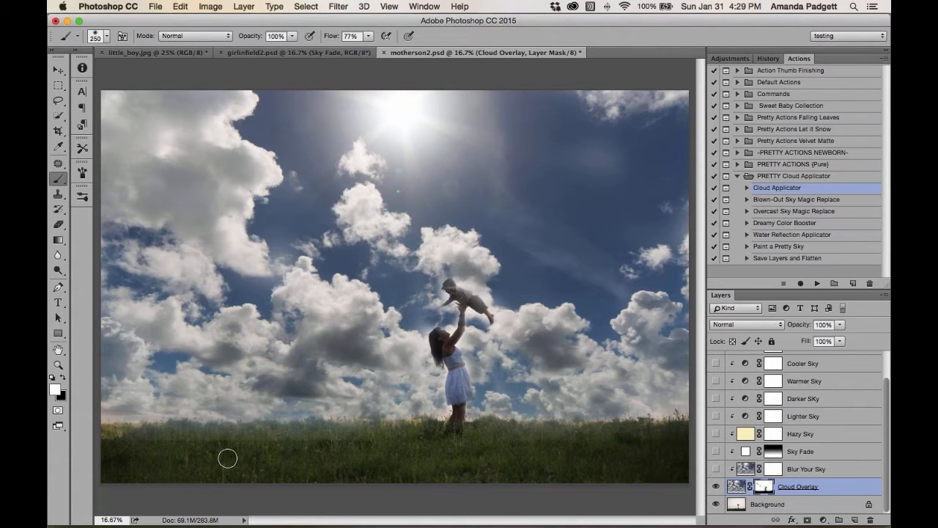
Switch to black and paint along the grass line on the mask to clear the cloud overlay from the grass.
key(x)
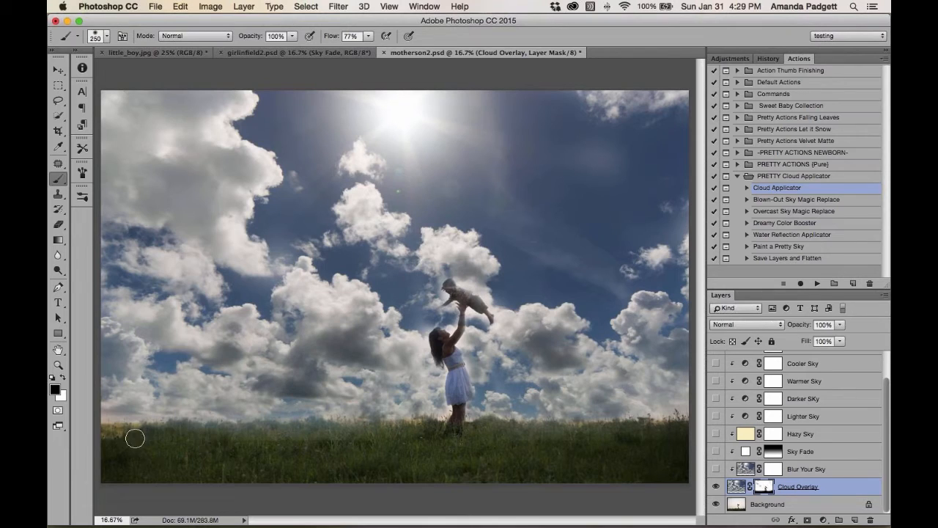
drag(163, 437, 383, 430)
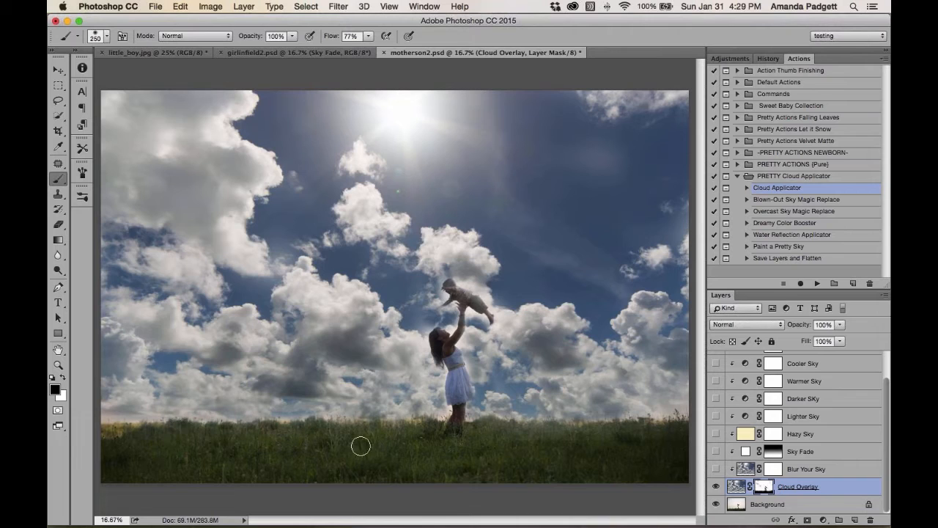
mouse_move(481, 434)
mouse_down()
mouse_move(499, 426)
mouse_move(618, 431)
mouse_up()
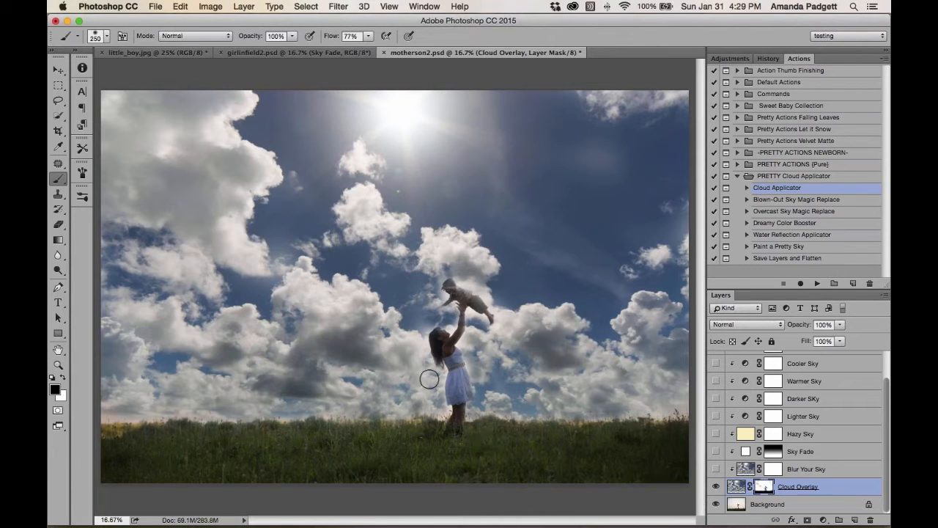
Reduce the brush to about 45 px and paint black on the mask over the child to remove the overlay there.
key(super+equal)
key(super+equal)
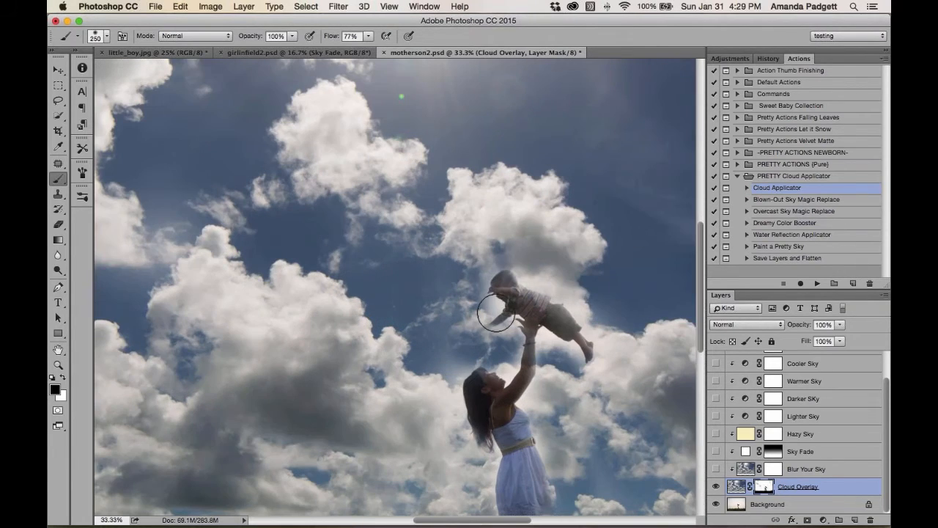
key(bracketleft)
key(bracketleft)
key(bracketleft)
key(bracketleft)
mouse_move(533, 300)
mouse_down()
mouse_move(569, 327)
mouse_move(523, 310)
mouse_move(505, 278)
mouse_move(500, 289)
mouse_move(514, 301)
mouse_move(478, 332)
mouse_up()
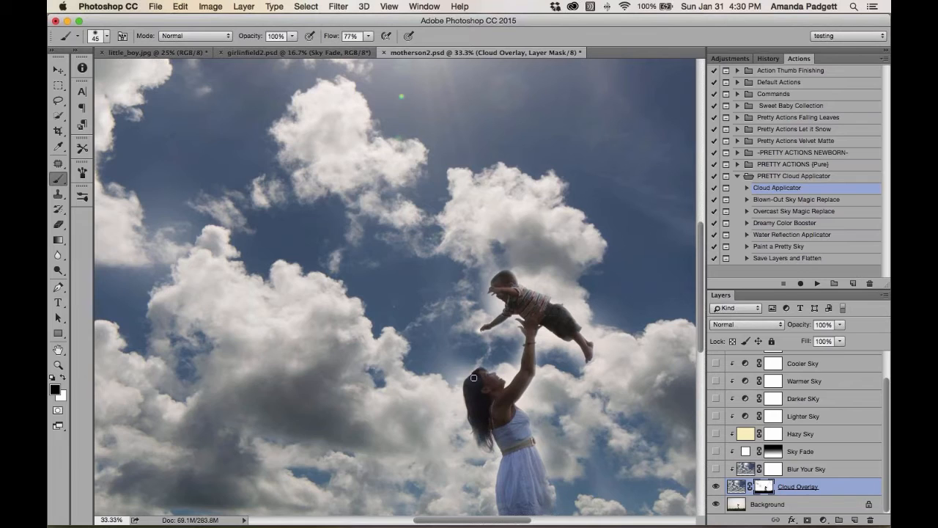
Mask the cloud overlay off the mother's hair with the black brush, and set the foreground colour back to white.
drag(471, 406, 484, 434)
key(c)
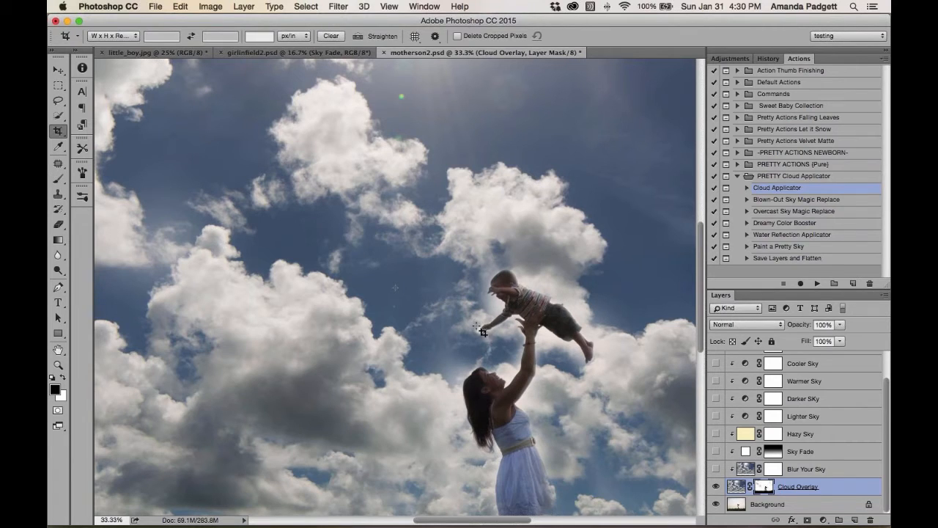
key(b)
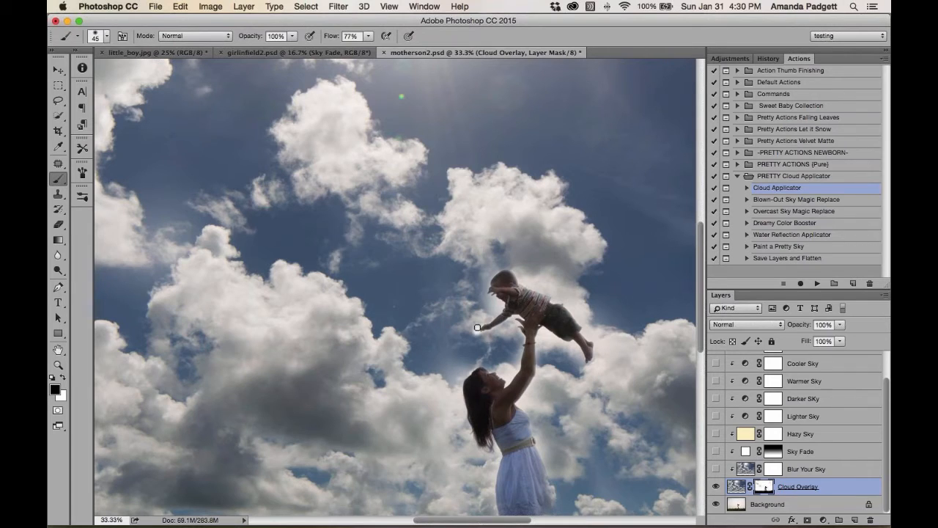
key(x)
key(super+minus)
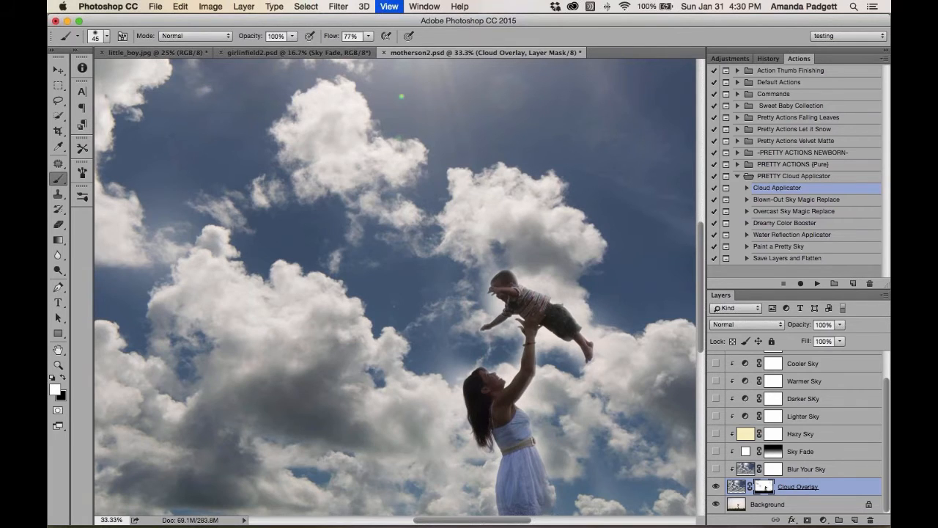
key(super+minus)
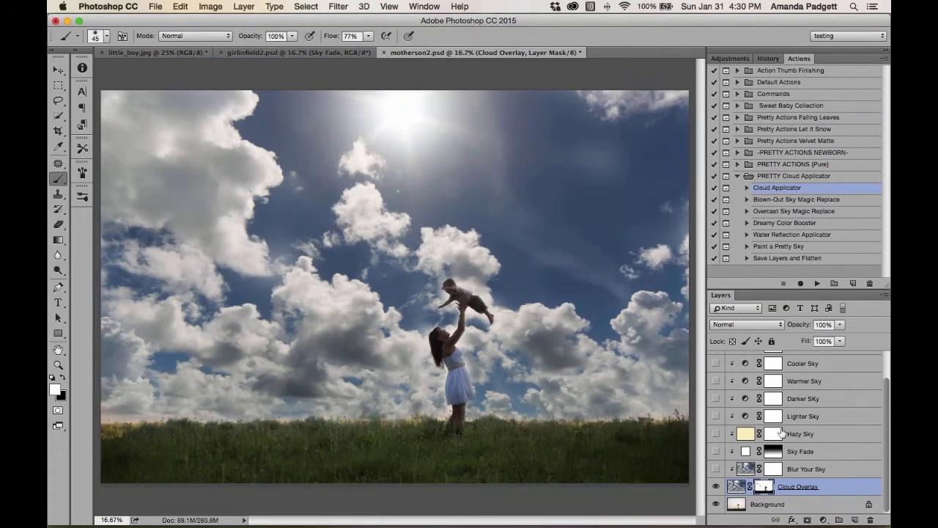
Turn on the Sky Fade layer at 60% opacity and preview the Hazy Sky layer, leaving Hazy Sky hidden.
click(806, 454)
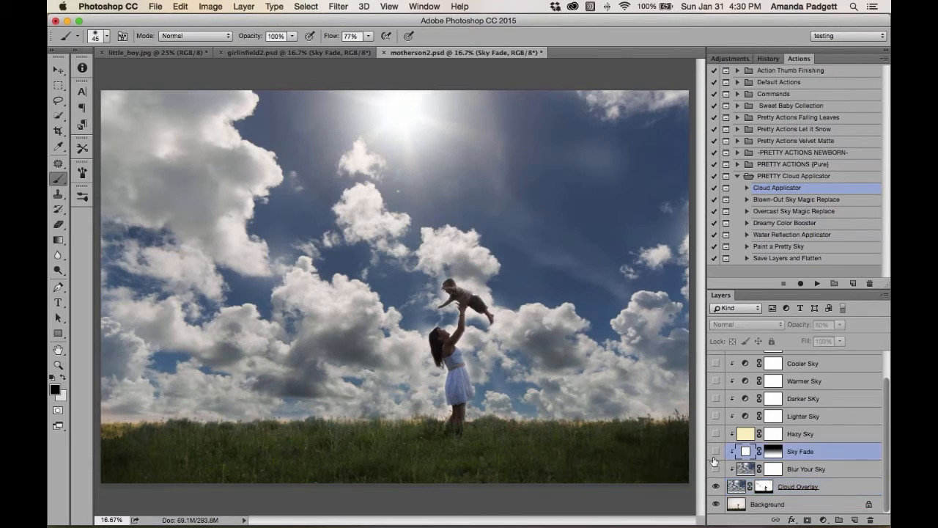
click(717, 451)
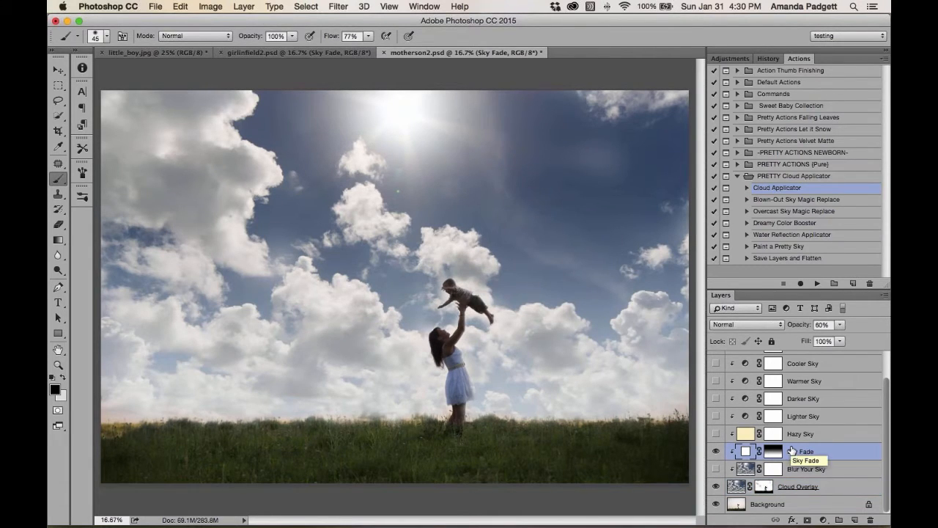
click(716, 434)
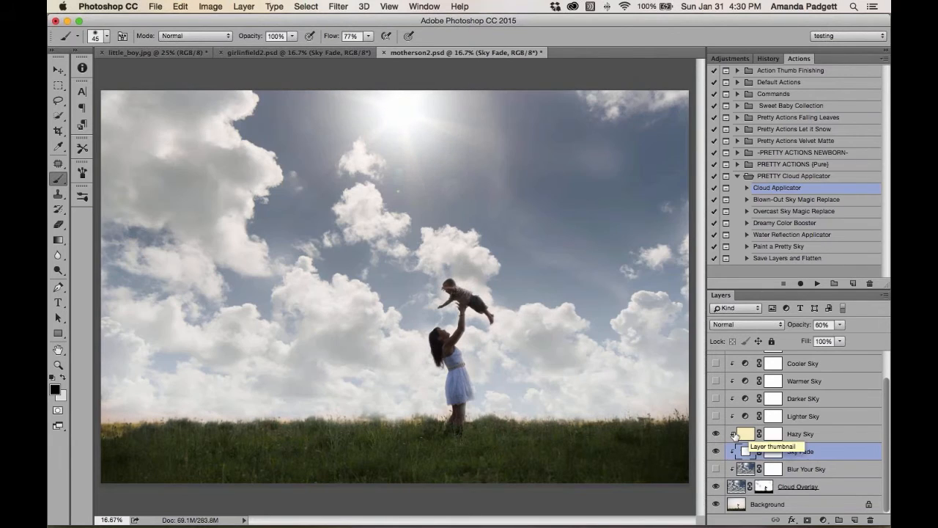
click(716, 435)
Preview the Warmer Sky layer and hide it again, keeping the Saturation Boost and Lighter Sky layers turned on.
scroll(800, 405, up, 1)
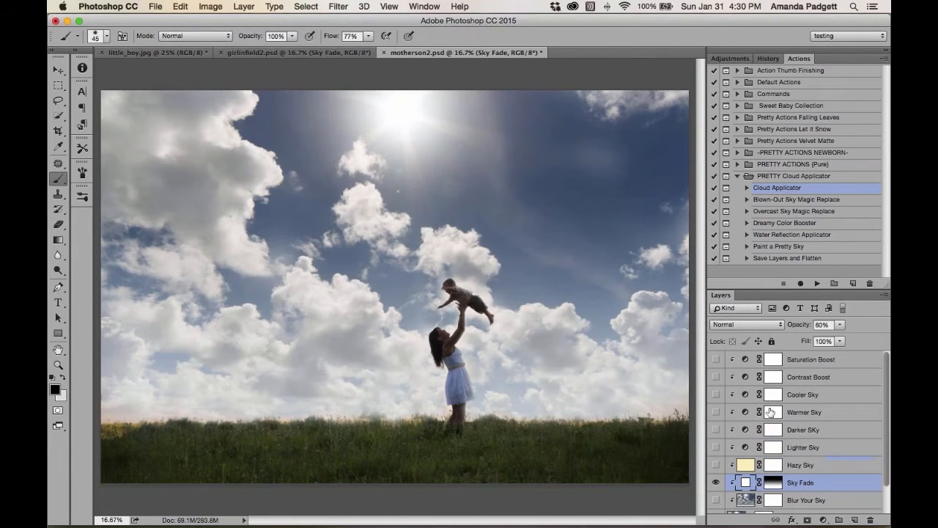
click(716, 412)
click(716, 412)
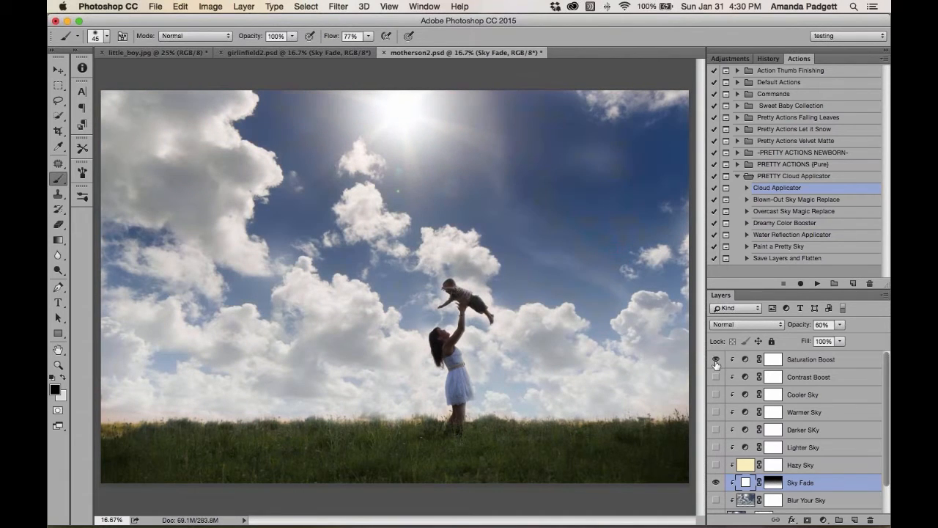
click(716, 448)
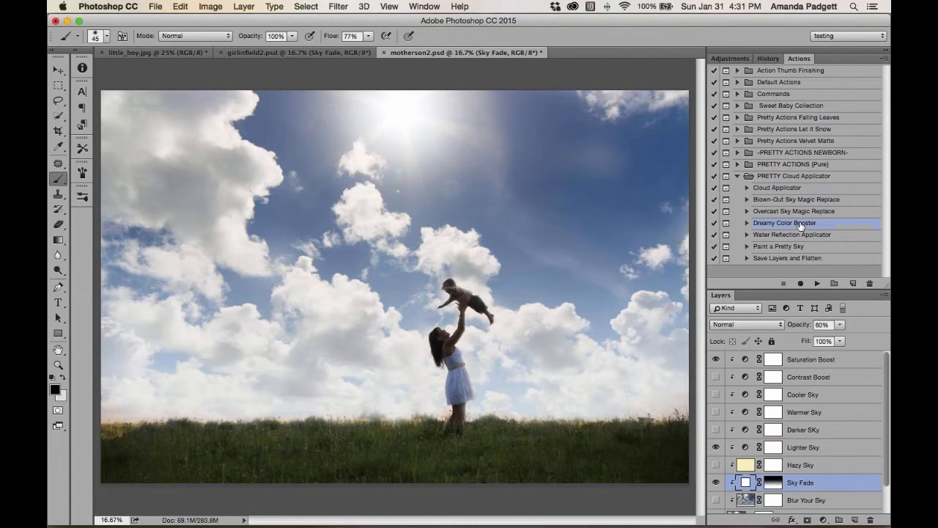
Run the Dreamy Color Booster action and continue past its instructions.
click(804, 247)
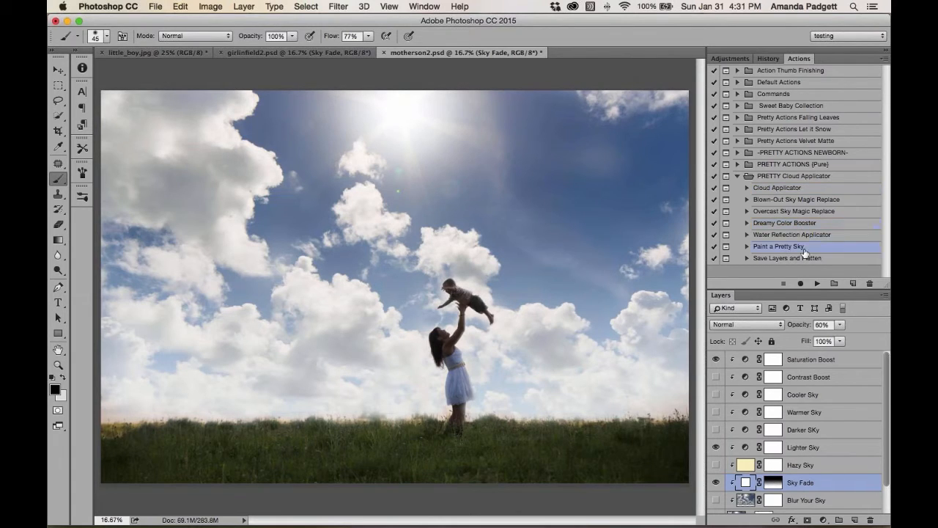
click(777, 224)
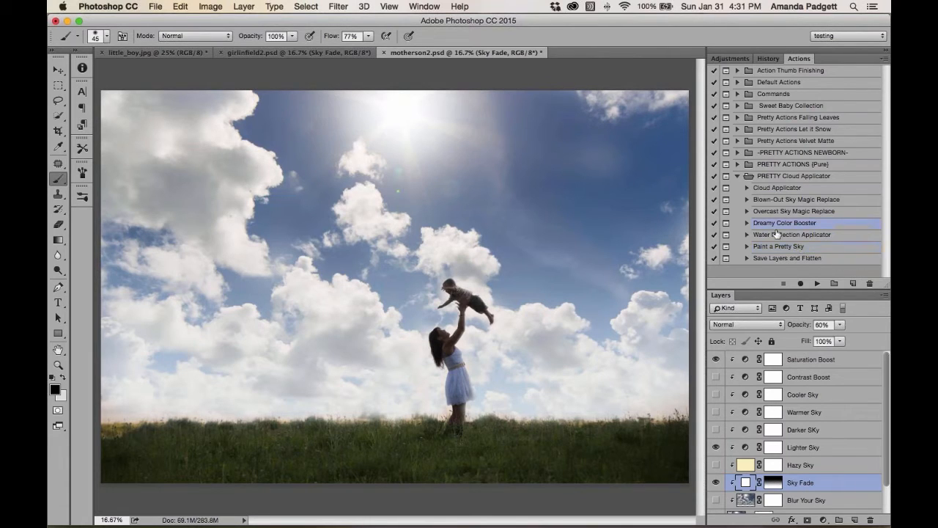
click(818, 283)
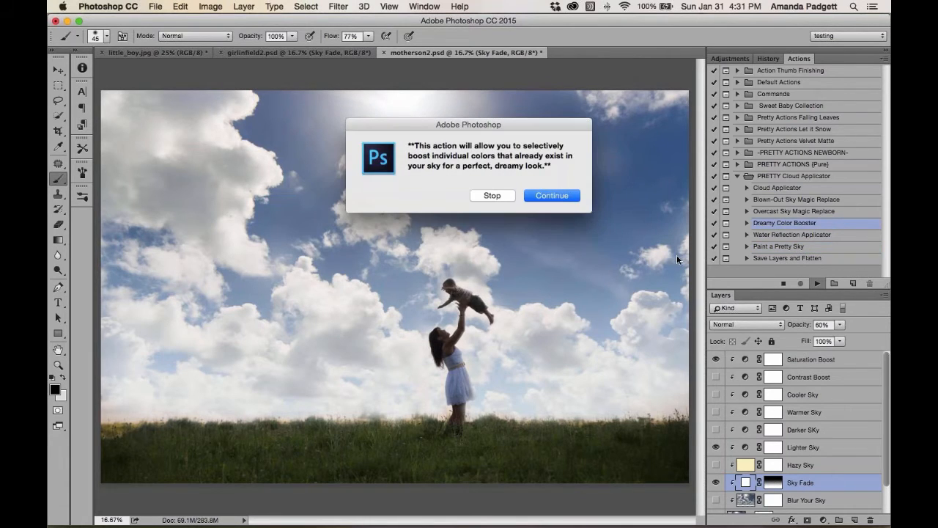
click(561, 192)
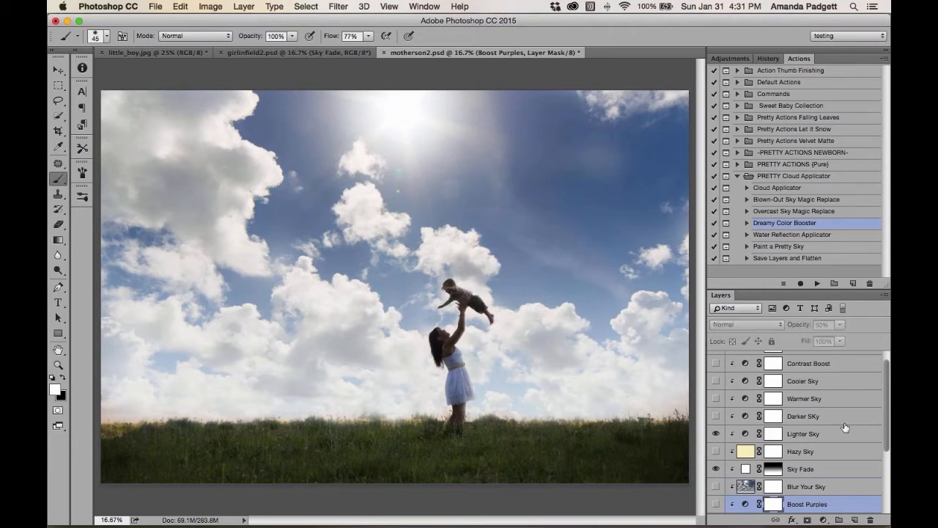
Preview the Boost Cyans layer and hide it again, and turn on the Boost Blues layer.
scroll(844, 426, down, 3)
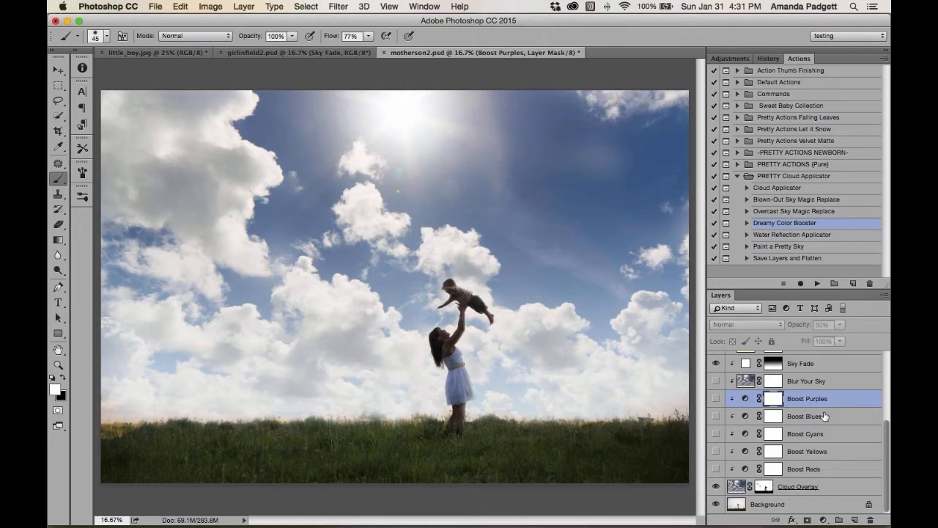
click(806, 451)
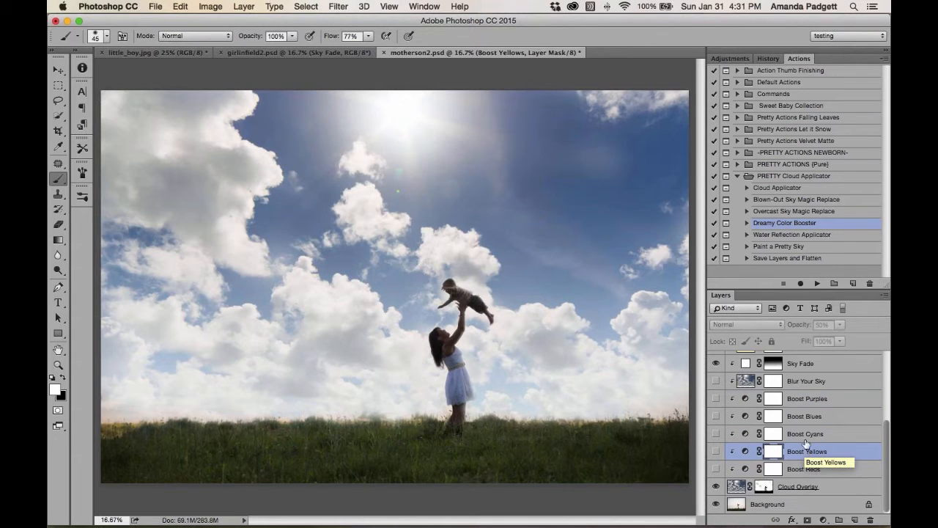
click(805, 435)
click(716, 434)
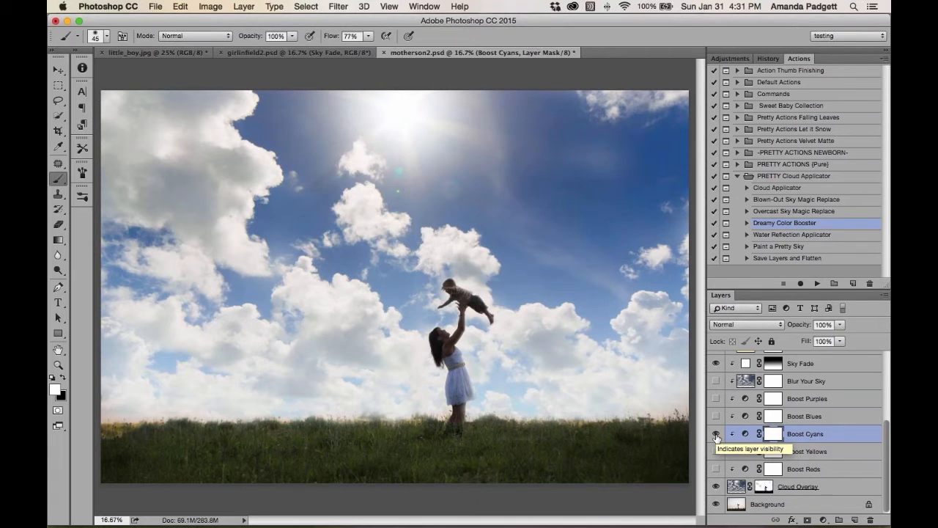
click(716, 434)
click(716, 416)
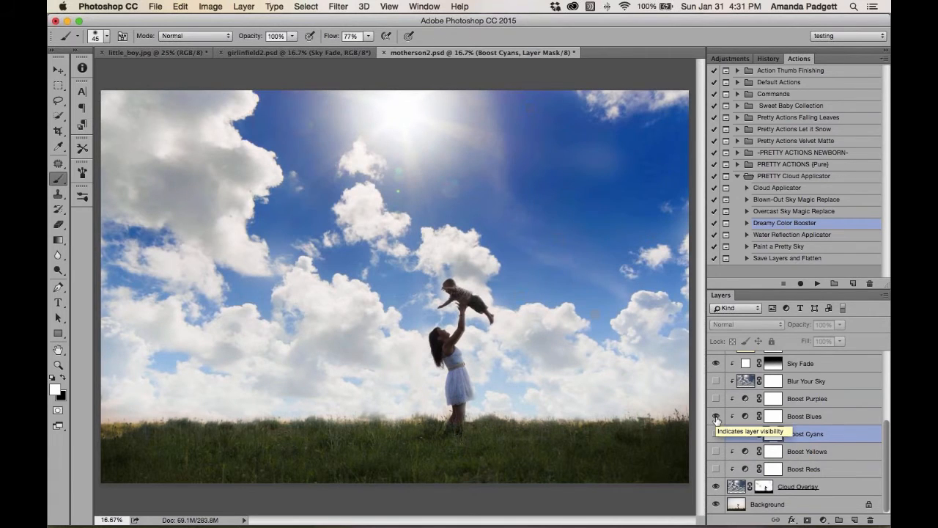
Turn on the Boost Cyans layer and lower the opacity of the Boost Blues layer.
click(716, 434)
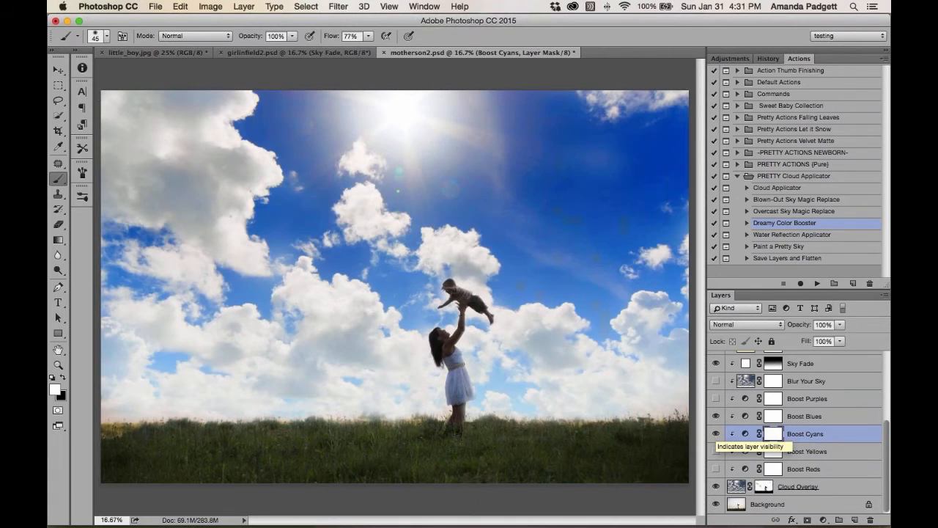
click(810, 416)
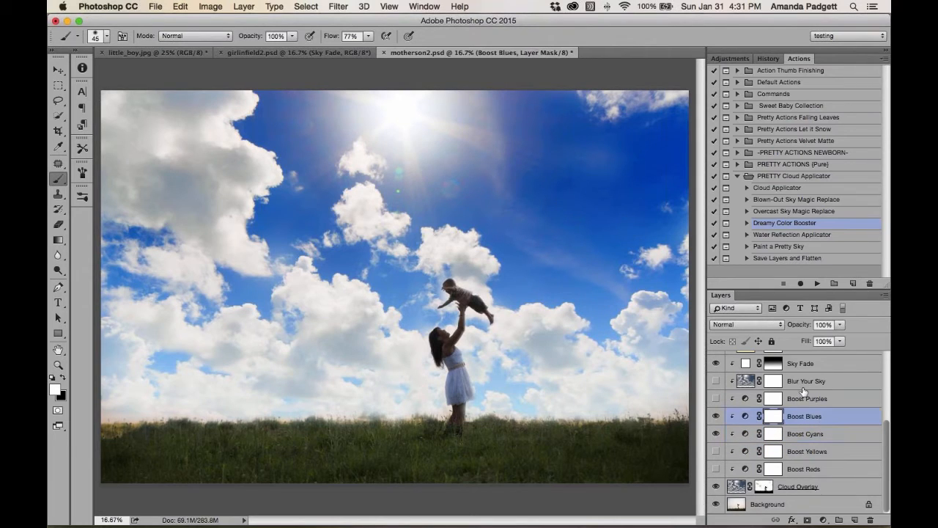
click(841, 325)
drag(843, 338, 813, 340)
Set the Boost Cyans layer's opacity to 30%.
click(813, 434)
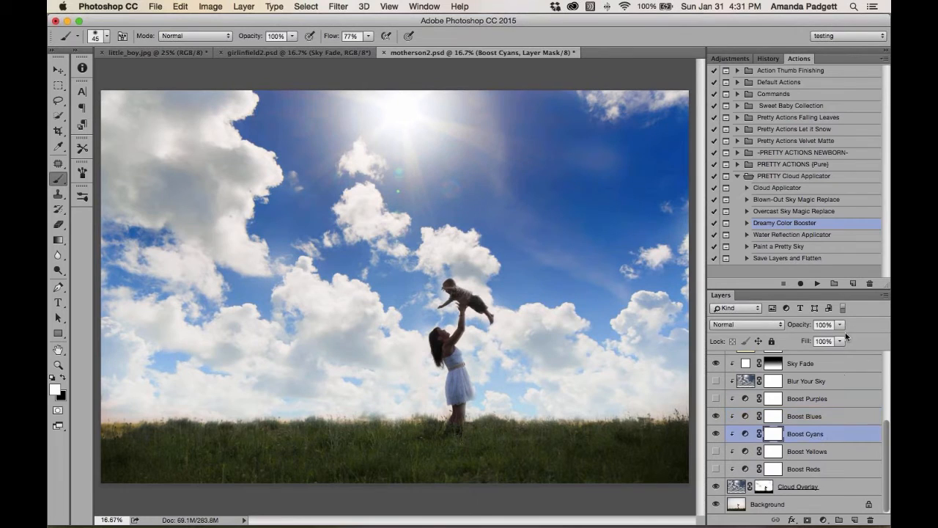
click(842, 325)
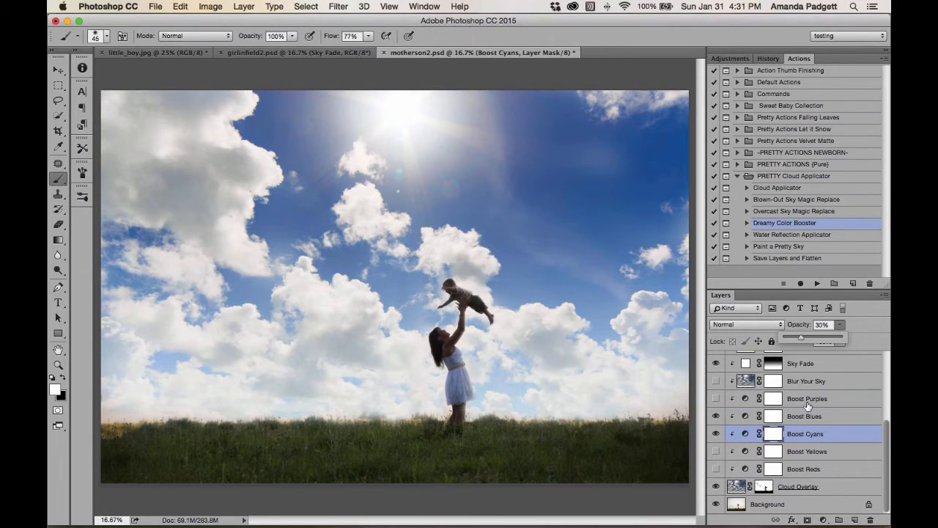
scroll(813, 405, up, 3)
scroll(812, 405, up, 1)
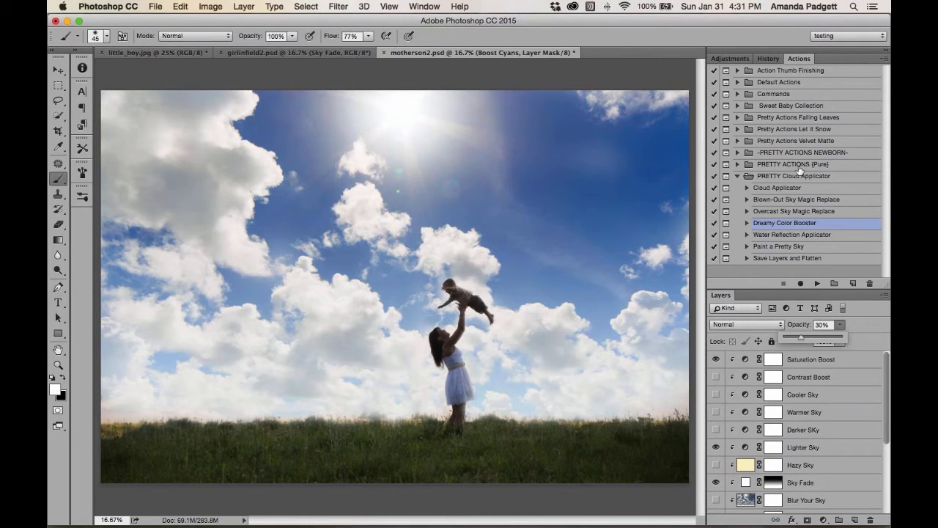
Revert the photo in the history to the snapshot of the original, unedited image.
click(768, 58)
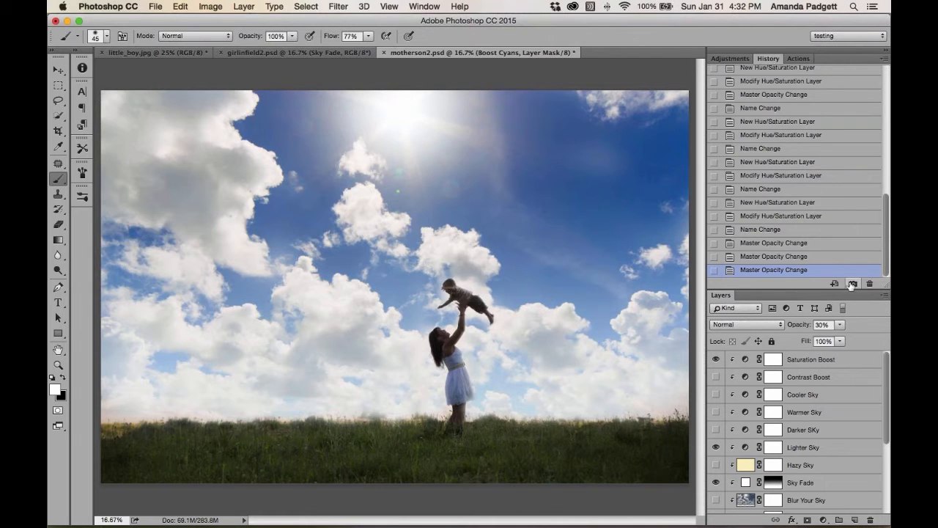
scroll(805, 170, up, 15)
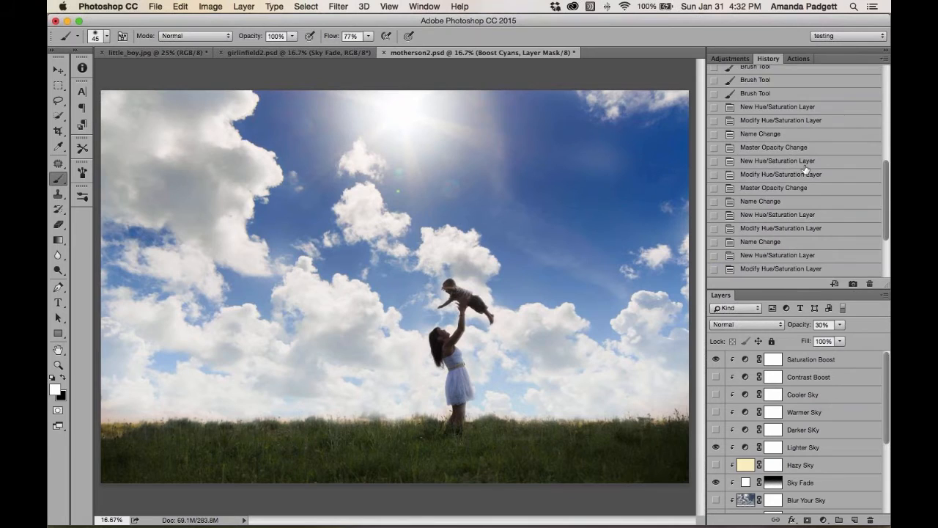
click(776, 94)
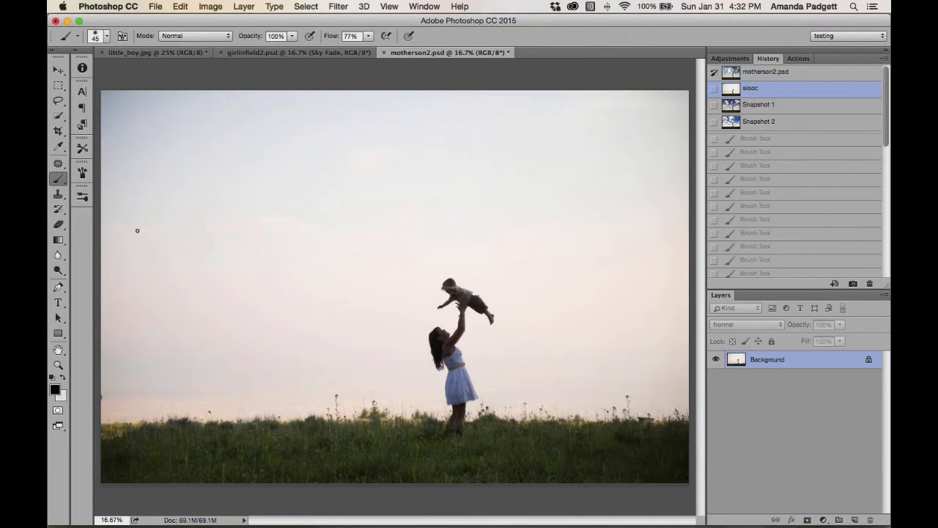
Select the grass field, the mother and the child with the Quick Selection tool, using smaller brush sizes for the figures.
click(59, 117)
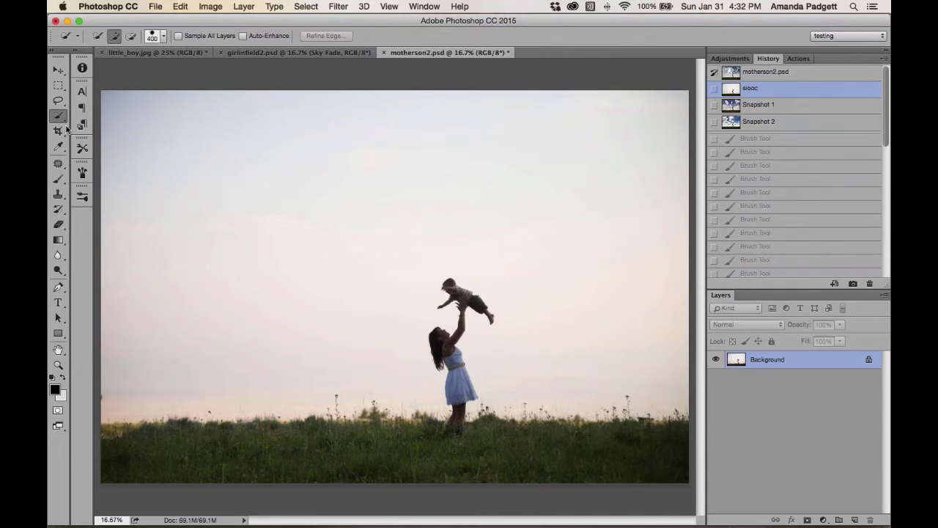
drag(120, 449, 664, 449)
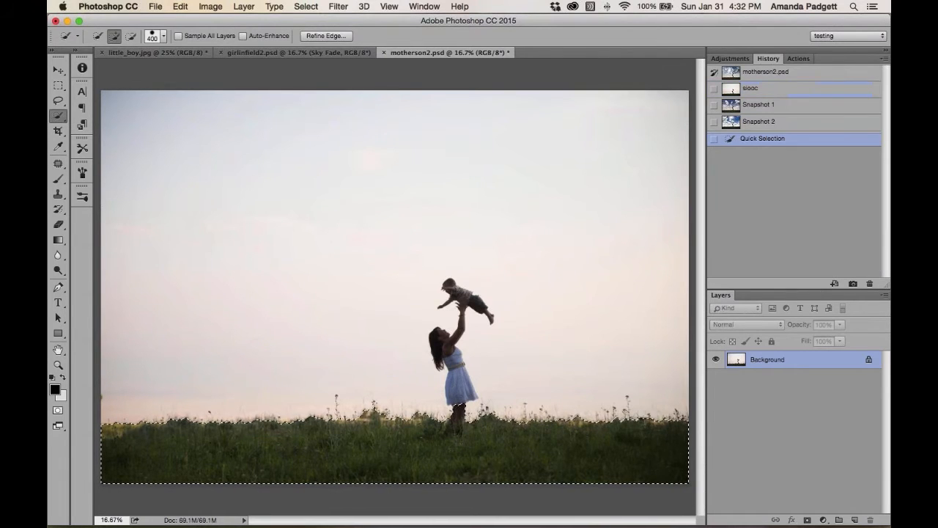
key(bracketleft)
key(bracketleft)
key(bracketleft)
key(bracketleft)
key(bracketleft)
drag(439, 339, 462, 392)
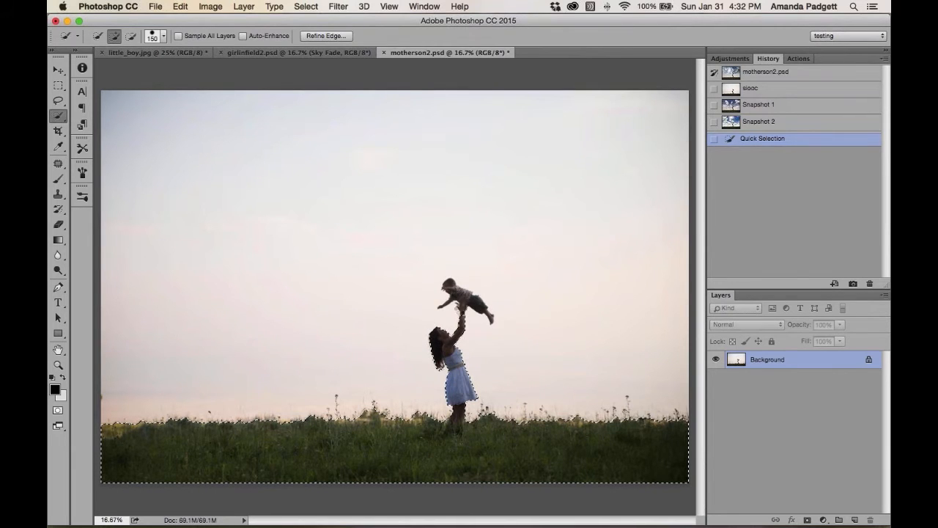
key(bracketleft)
drag(450, 286, 466, 298)
click(466, 298)
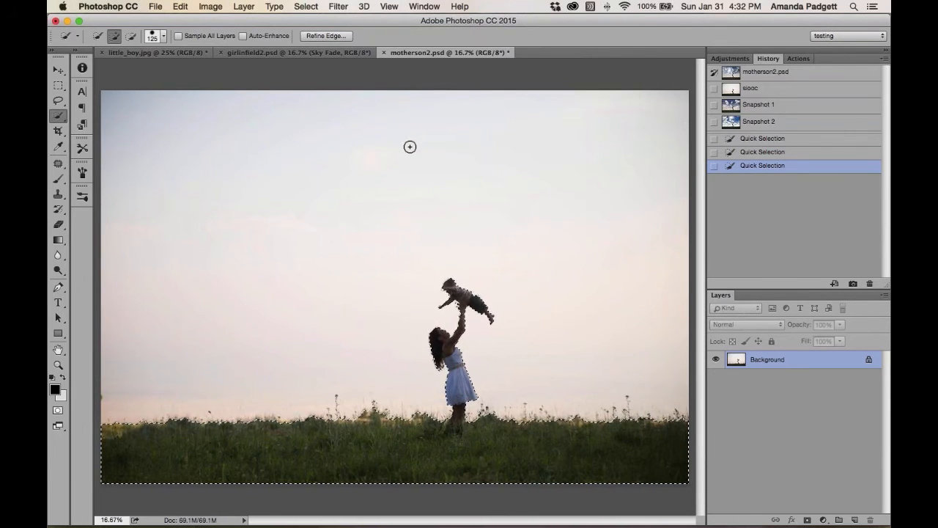
Try refining the selection edge with a 1.2 px radius and 2.0 px feather, and clear the selection.
click(306, 7)
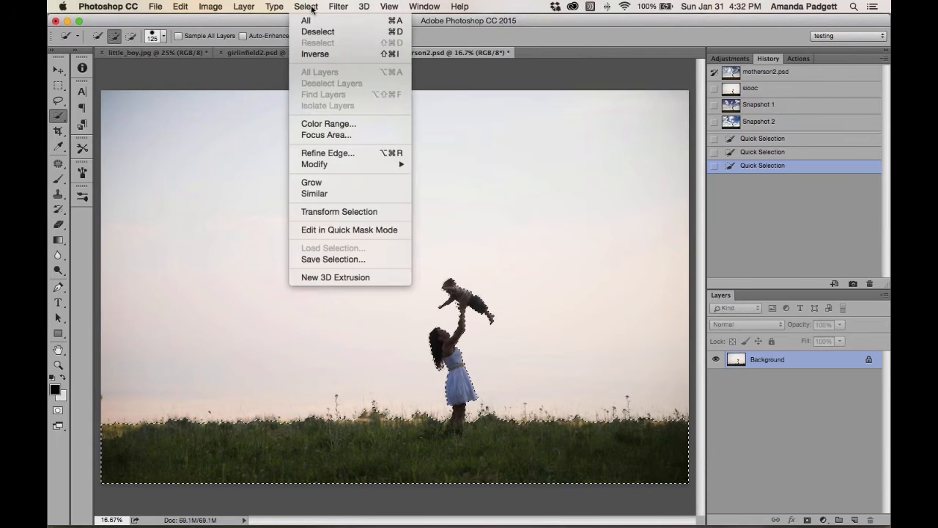
click(328, 152)
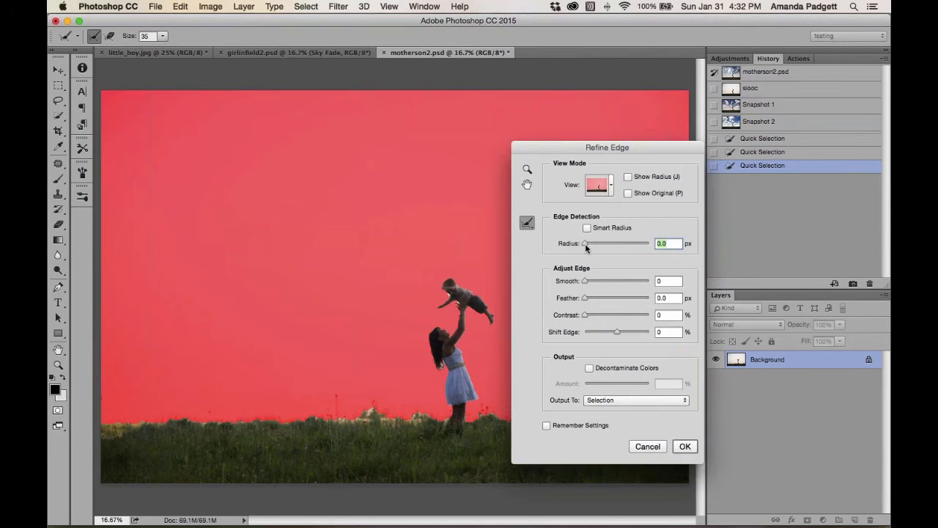
drag(585, 299, 593, 299)
drag(585, 243, 590, 245)
click(619, 400)
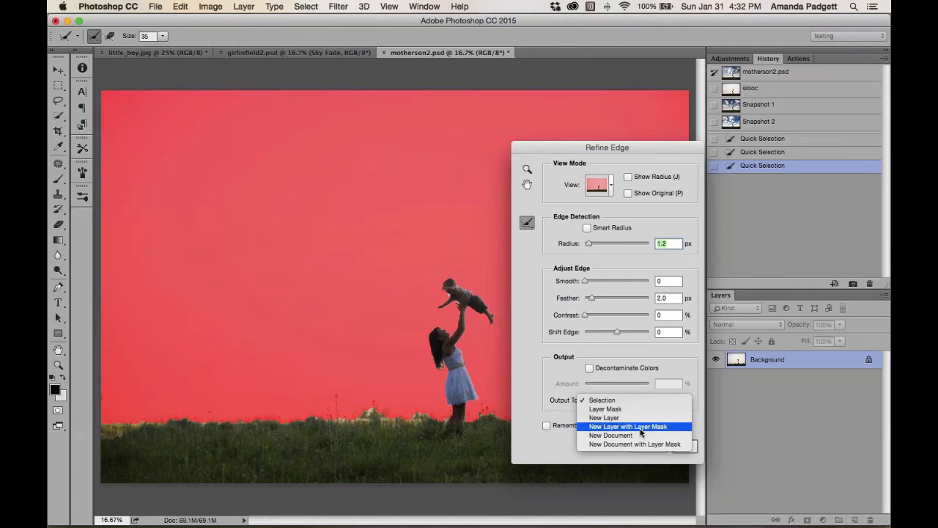
click(549, 156)
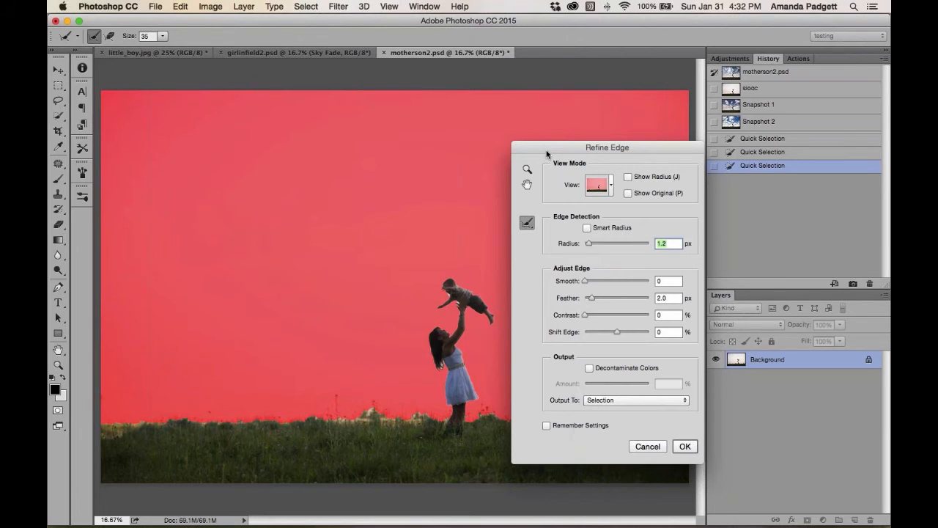
click(632, 449)
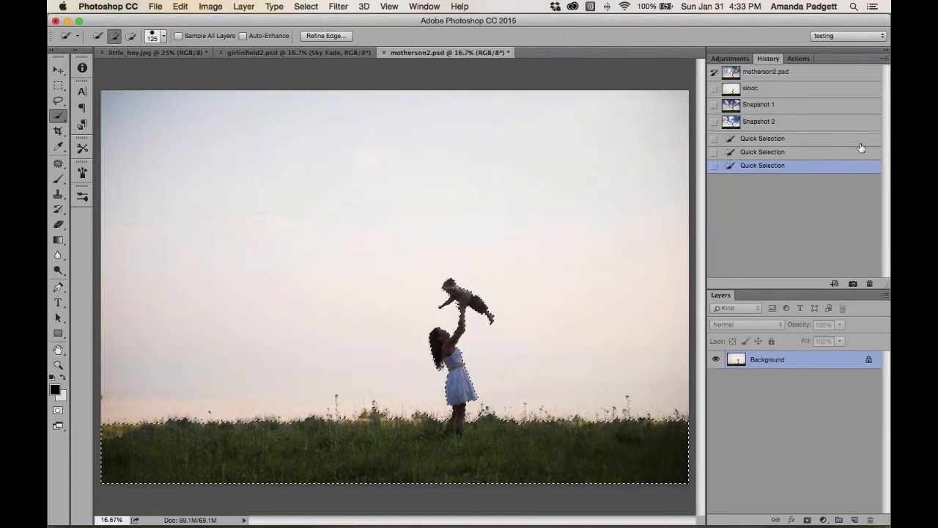
key(super+d)
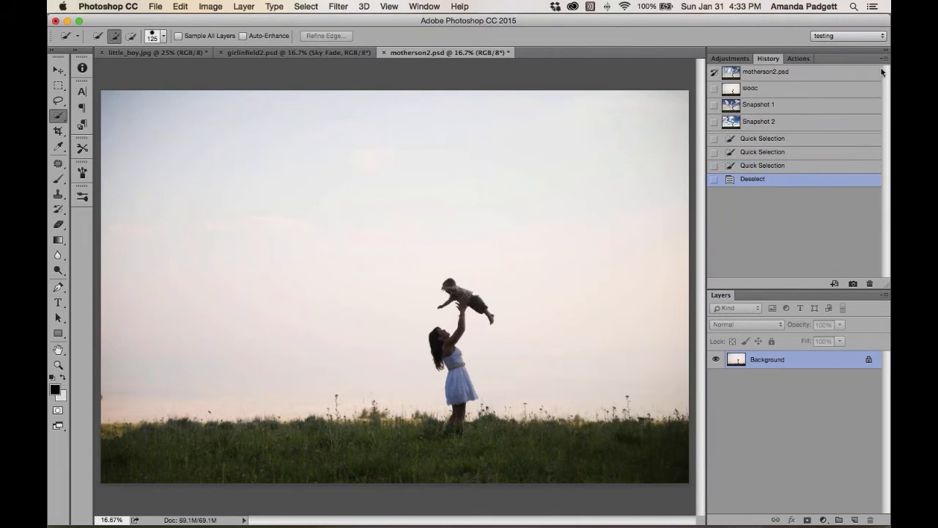
Run the Cloud Applicator action from the PRETTY Cloud Applicator set and place Vivid_Skies-15.JPG as the cloud overlay.
click(796, 59)
click(799, 192)
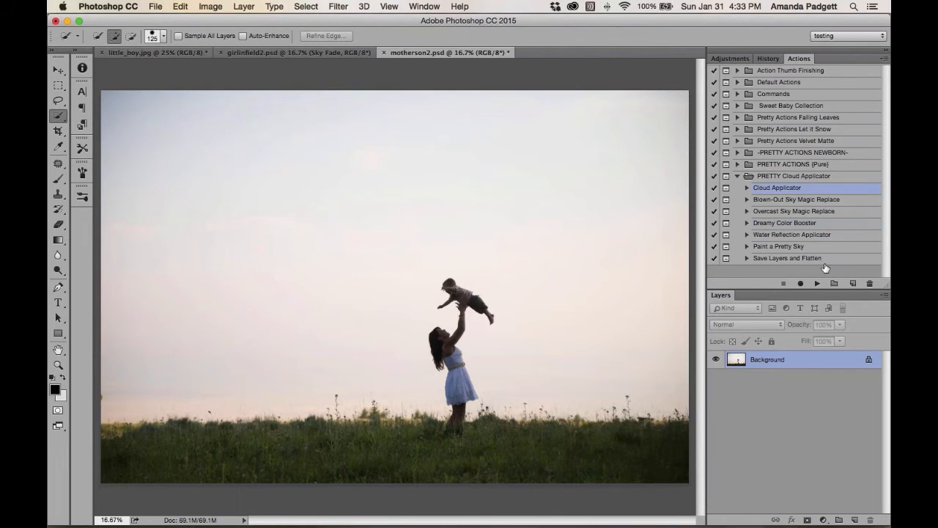
click(818, 284)
click(559, 198)
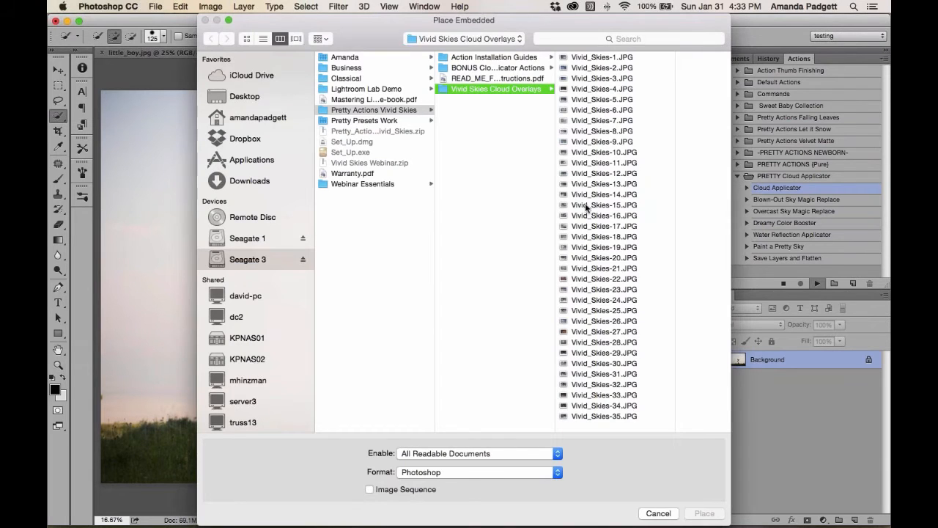
click(585, 205)
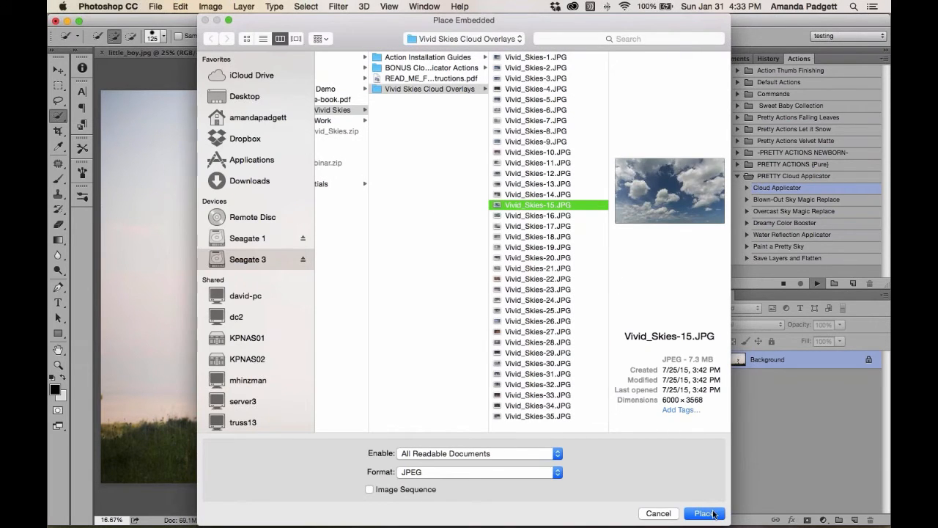
click(713, 514)
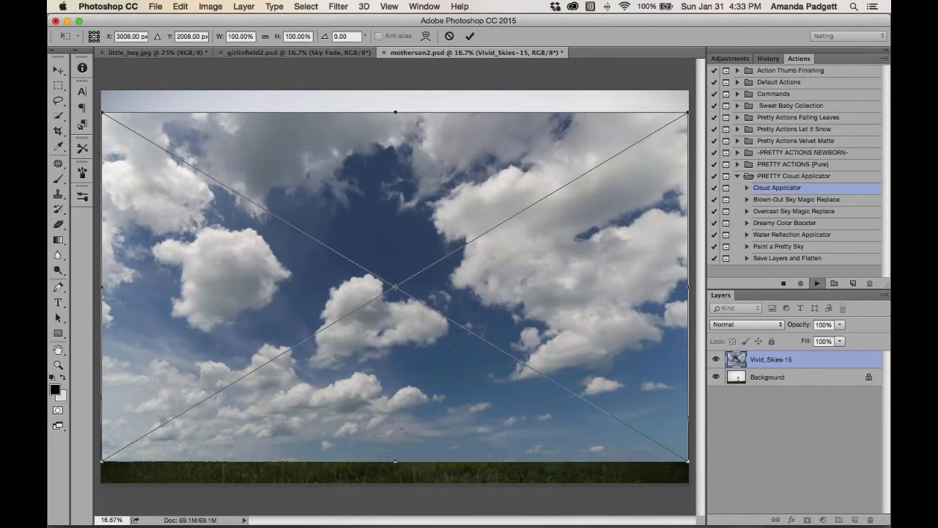
Move the cloud overlay up to cover the sky down to the grass and stretch its width to 101.90%.
drag(530, 183, 534, 151)
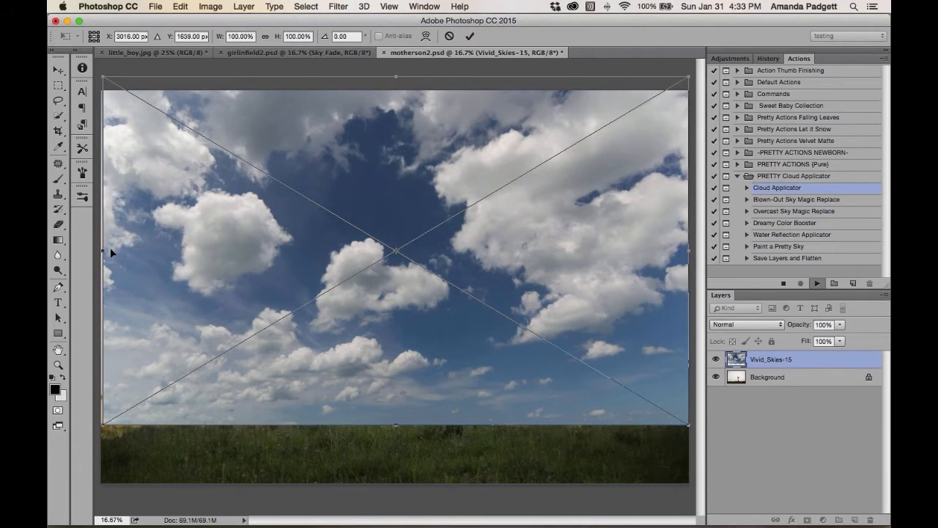
drag(105, 250, 96, 250)
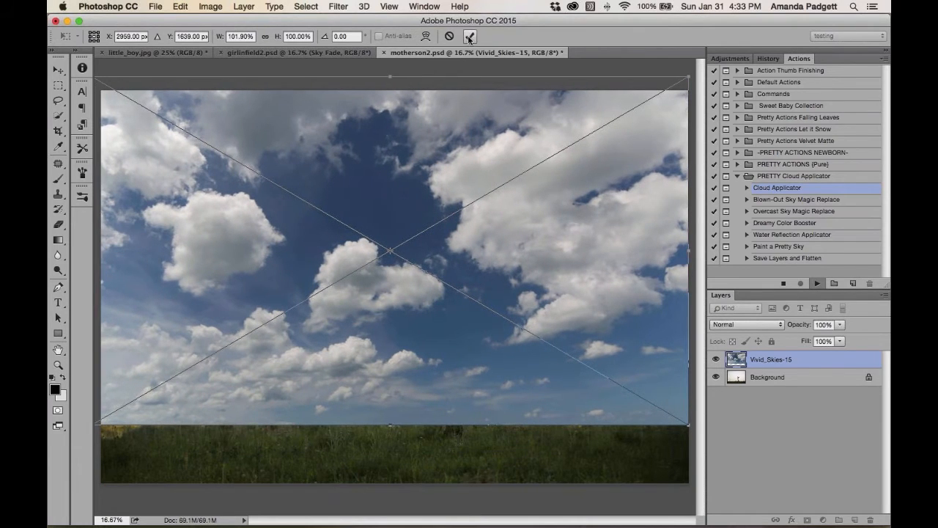
click(470, 36)
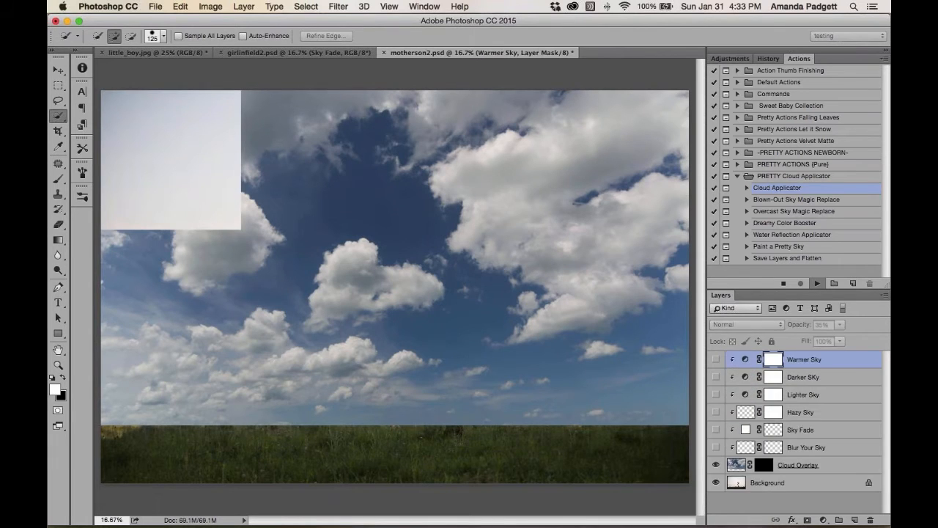
Select the grass field on the Background layer with the Quick Selection tool at brush size 500.
scroll(801, 398, down, 1)
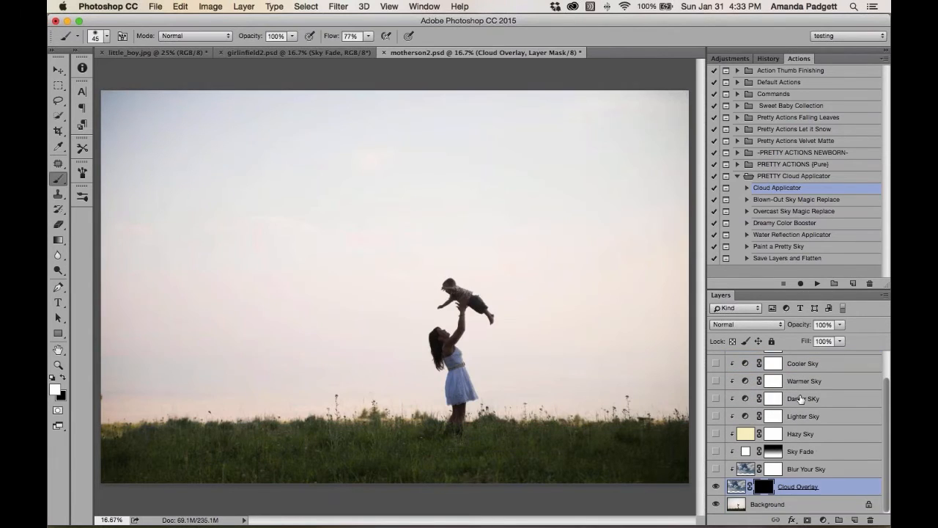
click(750, 510)
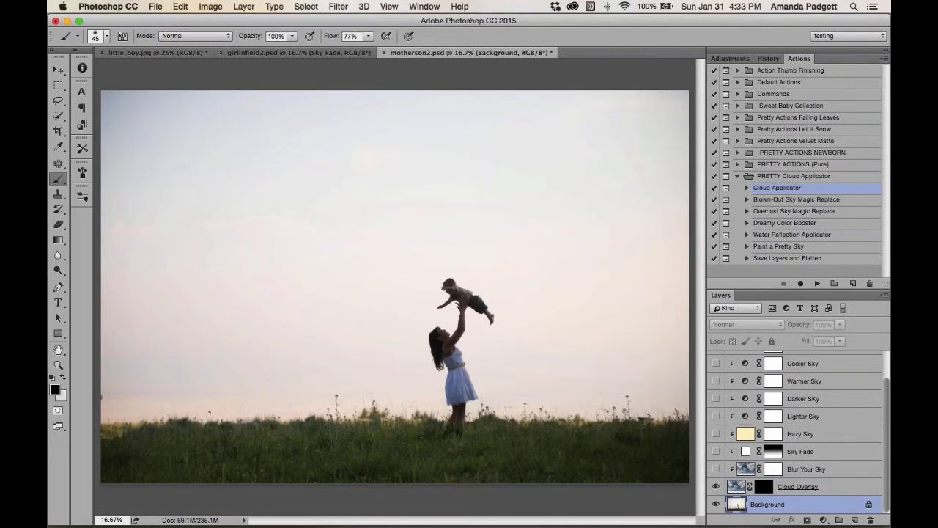
click(58, 116)
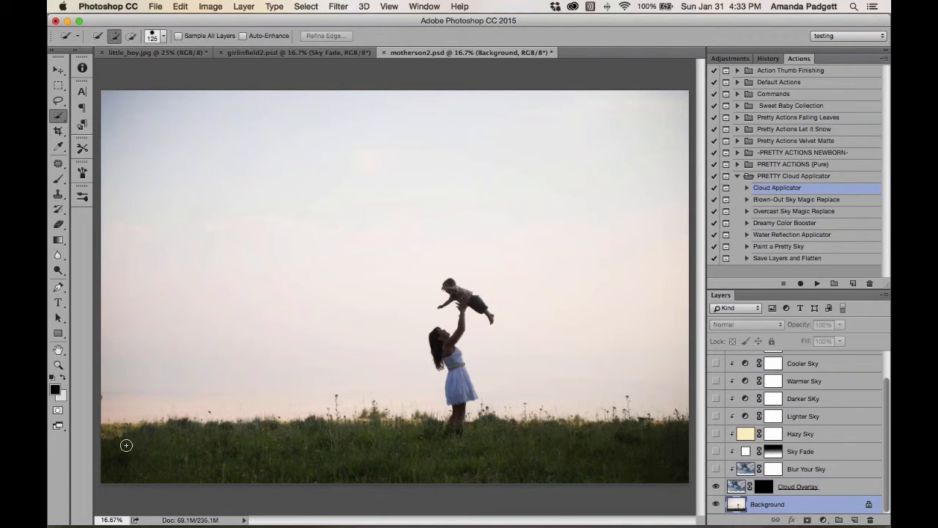
key(bracketright)
key(bracketright)
mouse_move(117, 449)
mouse_down()
mouse_move(254, 459)
mouse_move(593, 448)
mouse_up()
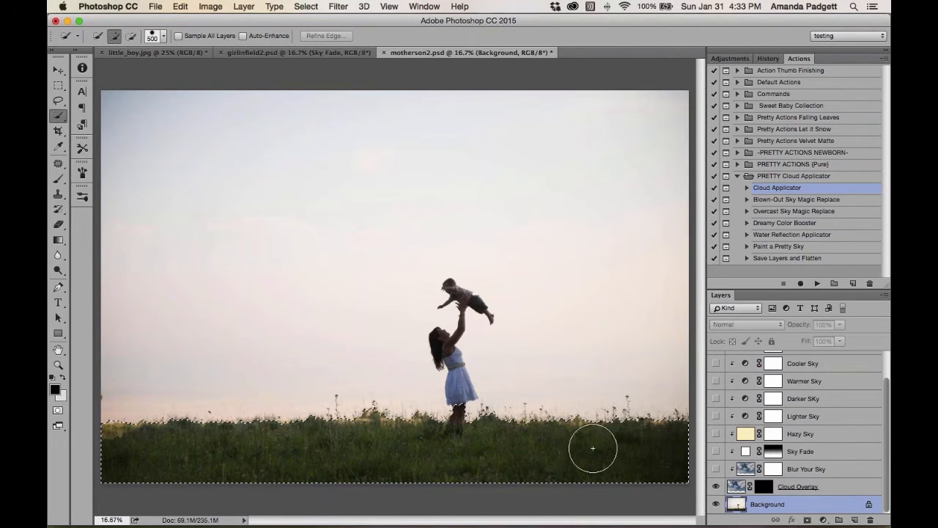
Add the mother and the child to the selection, using brush size 175 for the mother and 100 for the child.
key(bracketleft)
key(bracketleft)
key(bracketleft)
key(bracketleft)
key(bracketleft)
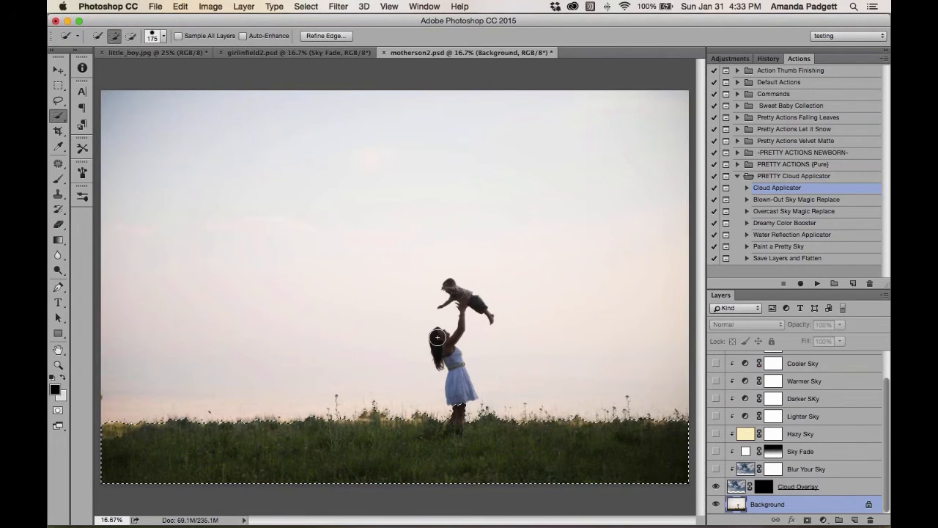
drag(437, 337, 462, 379)
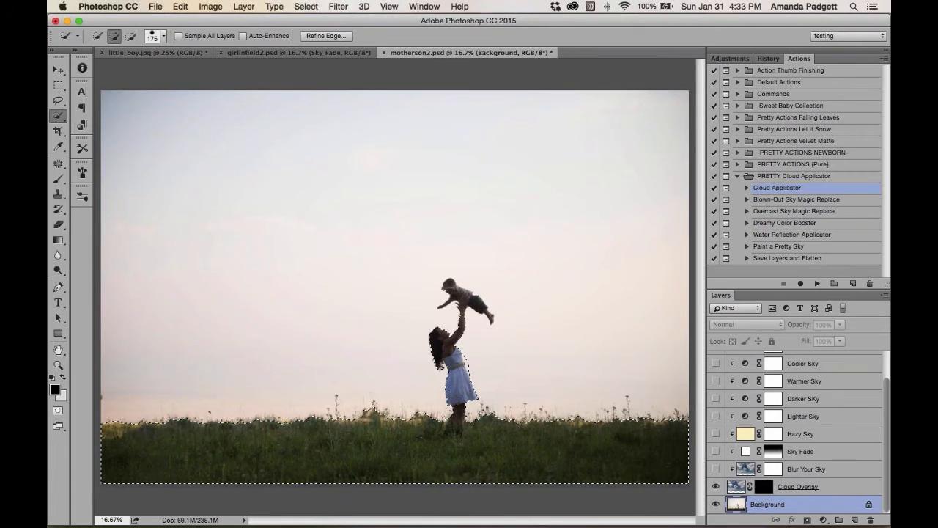
key(bracketleft)
key(bracketleft)
key(bracketleft)
key(alt)
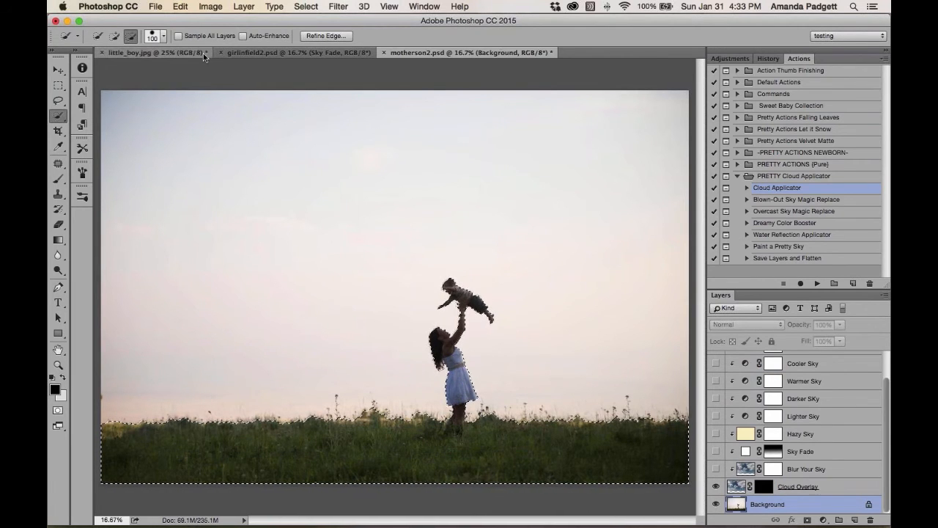
Refine the selection's edge with radius 0.5 px and feather 1.3 px, and output it as a layer mask.
click(306, 7)
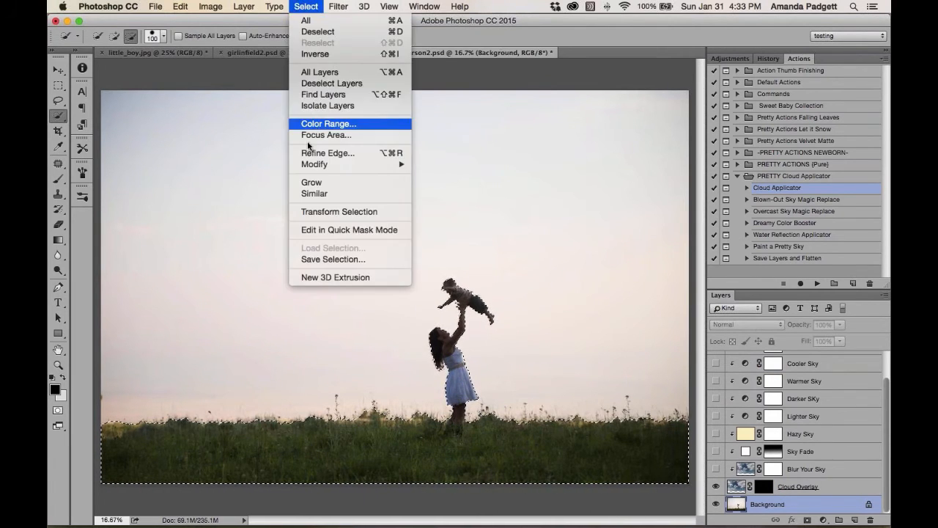
click(316, 152)
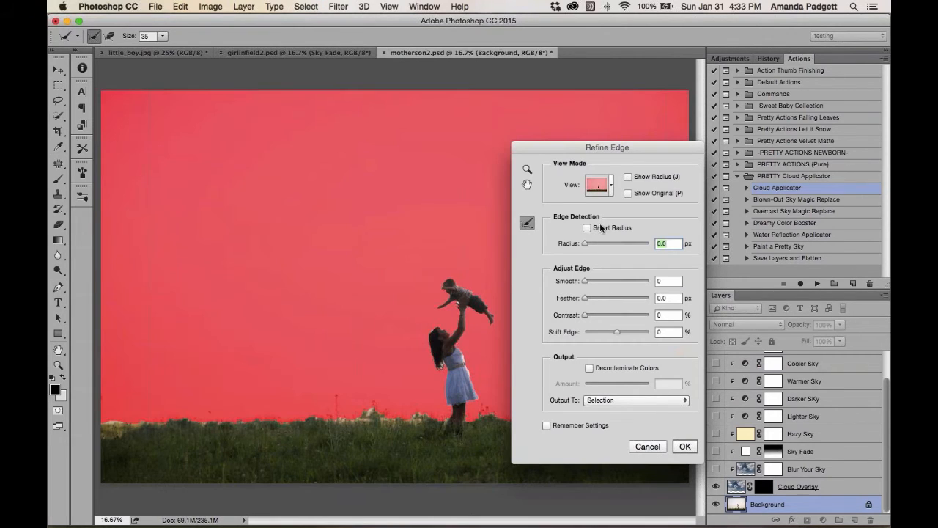
drag(585, 243, 587, 244)
drag(585, 298, 590, 298)
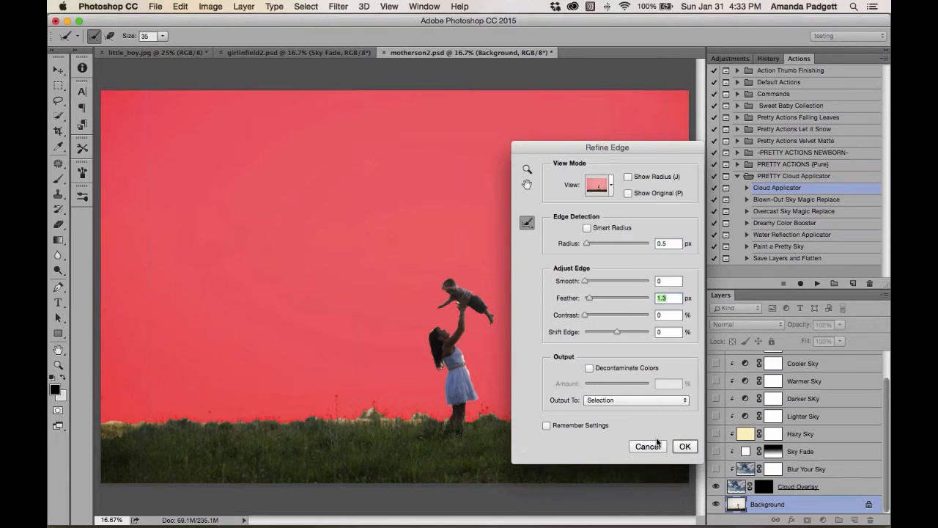
click(646, 400)
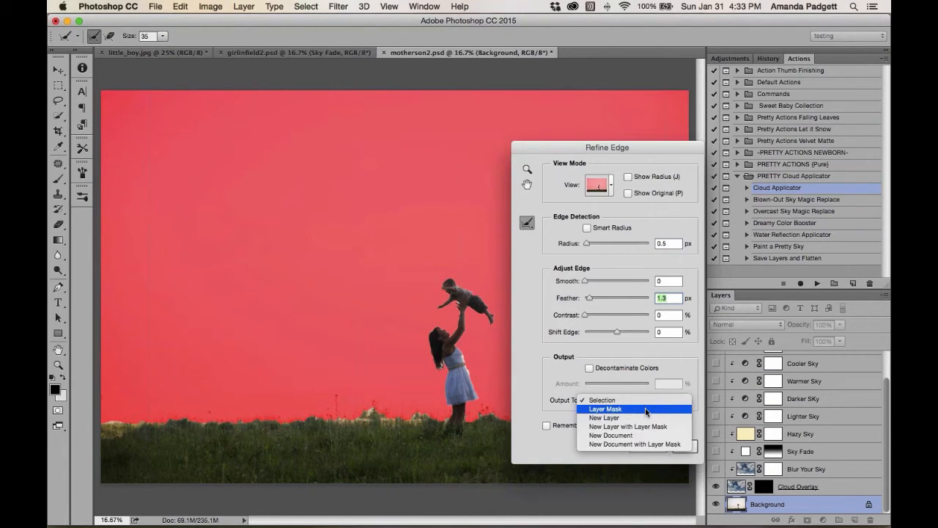
click(645, 409)
click(687, 446)
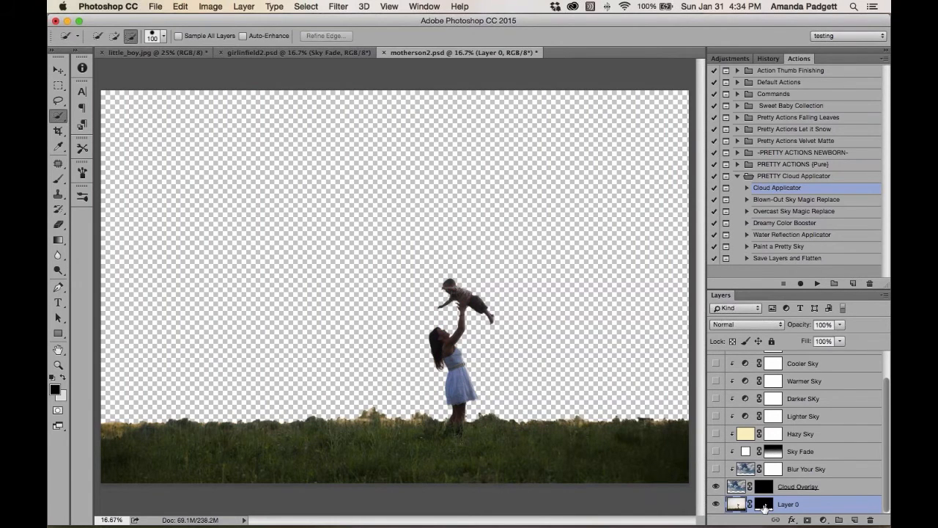
Invert the new layer mask and move it onto the Cloud Overlay layer, replacing that layer's existing mask.
click(765, 505)
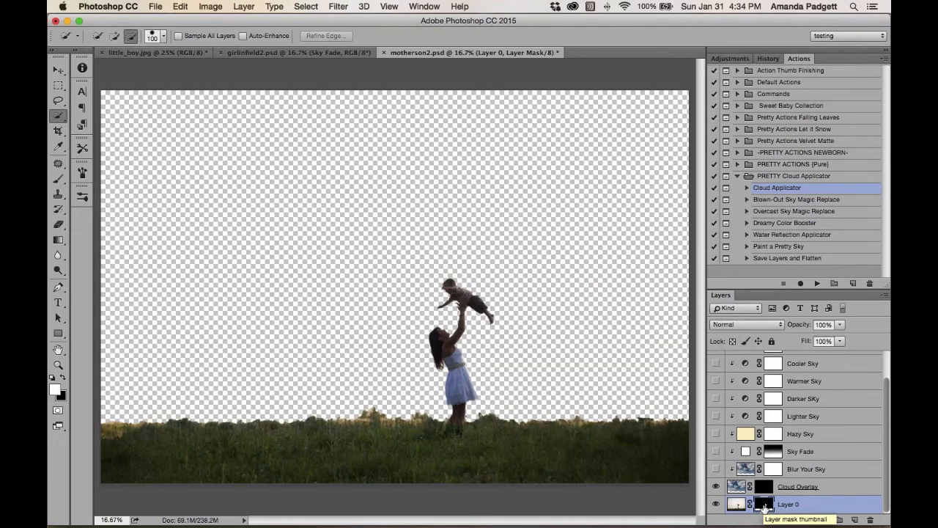
key(super+i)
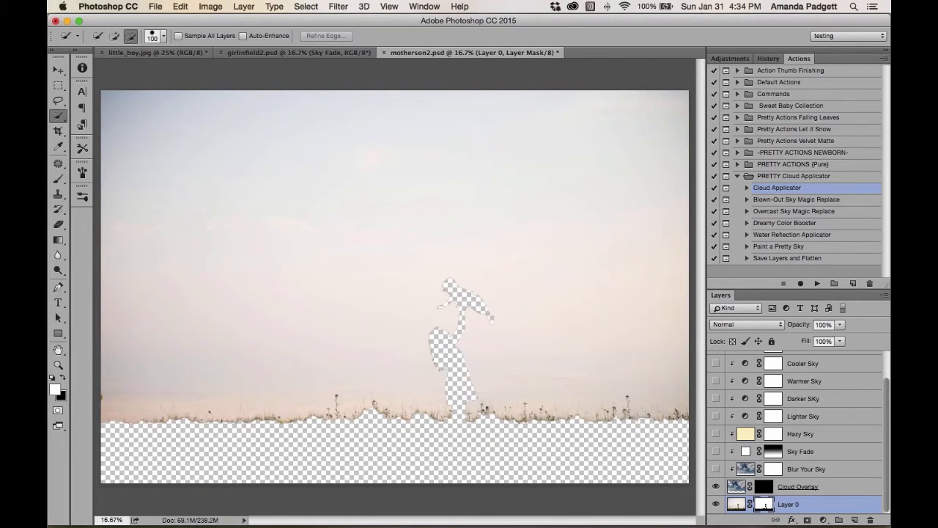
drag(765, 503, 762, 488)
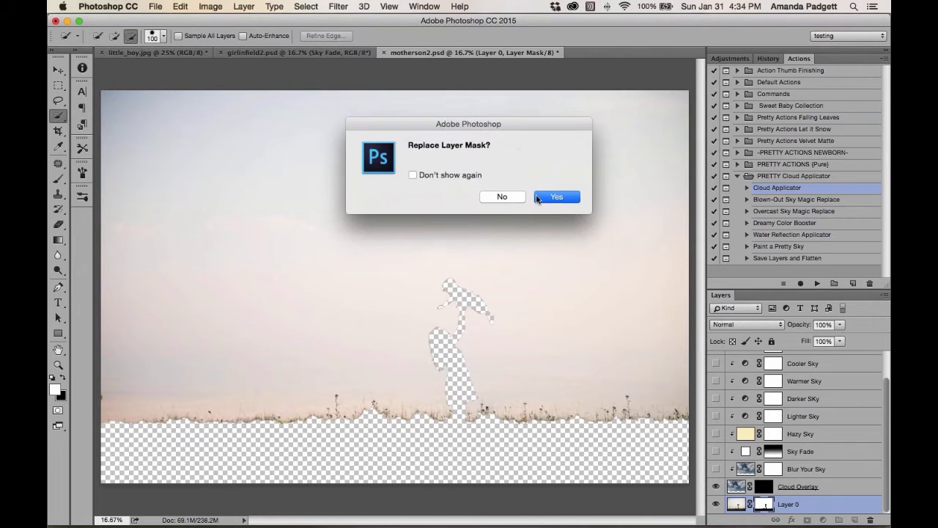
click(555, 196)
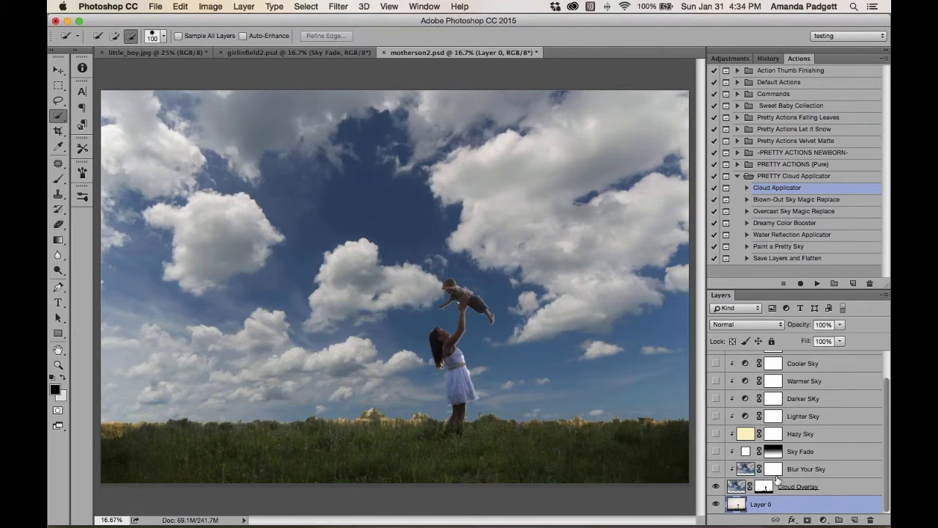
Turn on the Sky Fade layer.
click(776, 453)
click(716, 451)
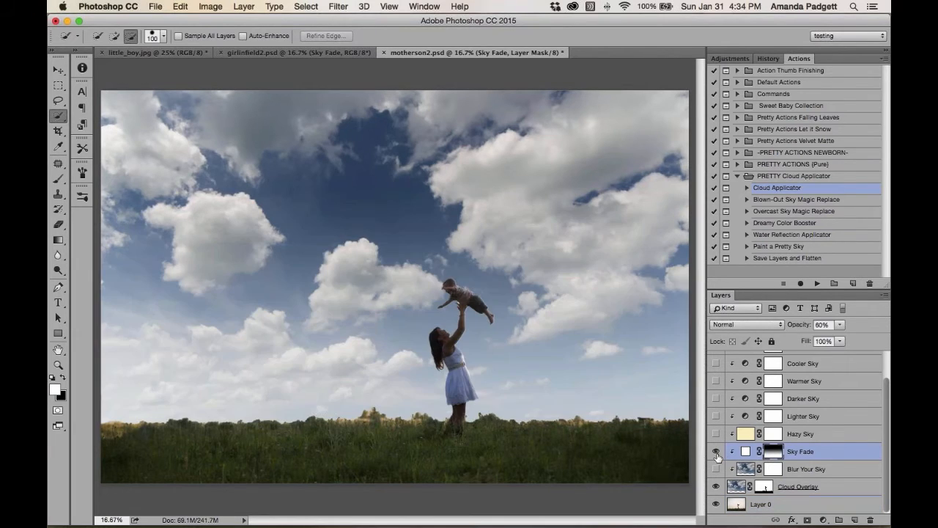
Paint black at 42% brush opacity on the Cloud Overlay mask over the left part of the grass line, using a large brush.
click(763, 490)
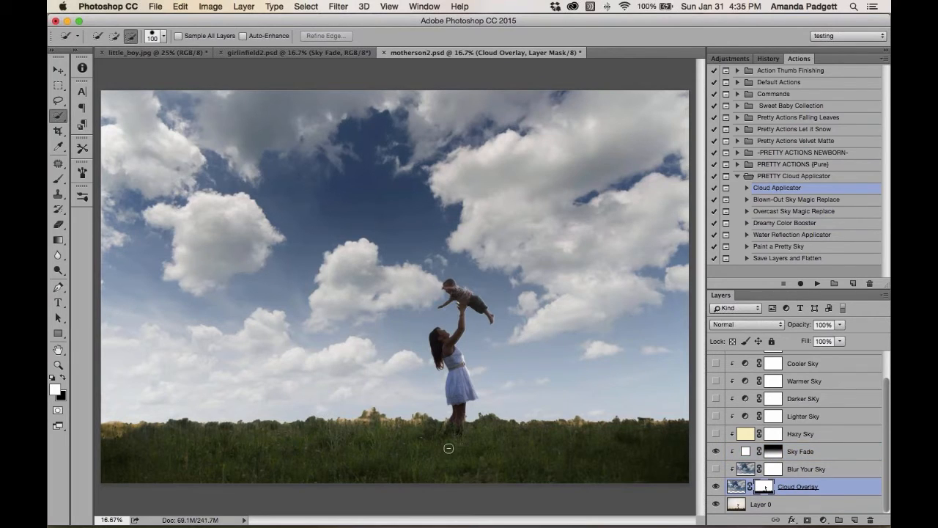
key(x)
key(b)
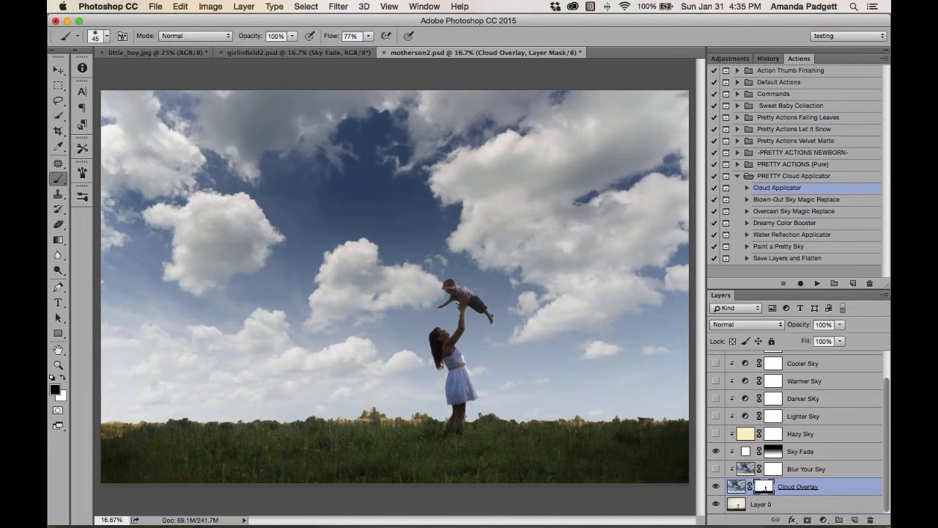
click(291, 36)
drag(282, 49, 258, 50)
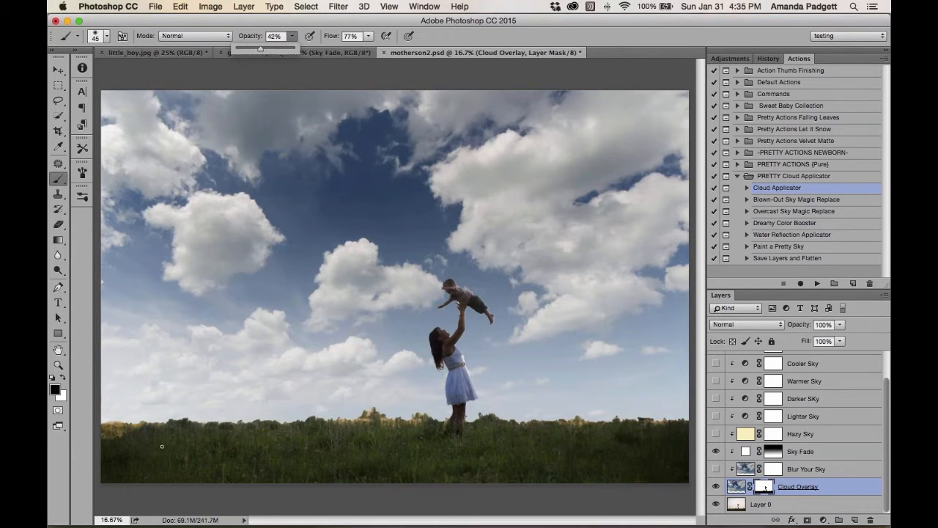
key(bracketright)
key(bracketright)
key(bracketright)
key(bracketright)
key(bracketright)
key(bracketright)
key(bracketright)
key(bracketright)
key(bracketright)
key(bracketright)
key(bracketright)
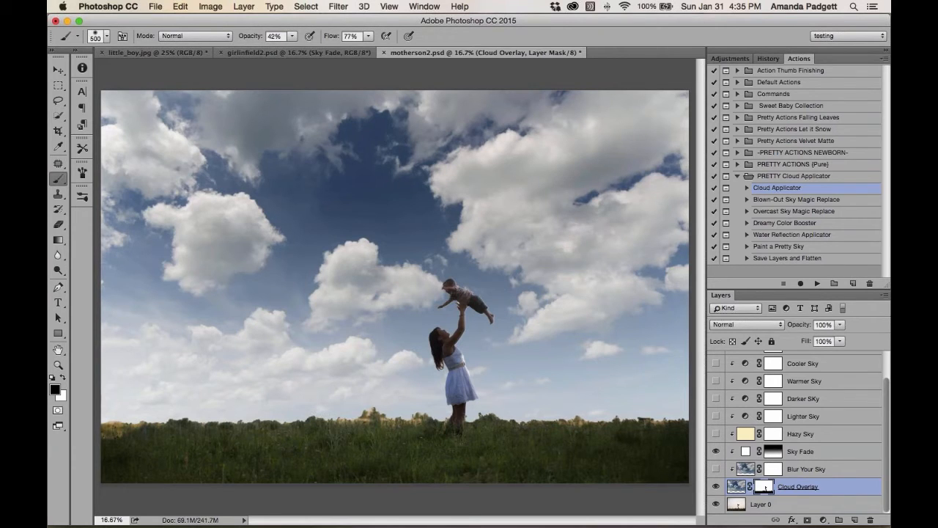
mouse_move(133, 436)
mouse_down()
mouse_move(191, 433)
mouse_move(176, 440)
mouse_up()
Blend the clouds into the horizon on the Cloud Overlay mask at 65% brush opacity, using size 300 at the left and 500 toward the right.
key(bracketleft)
key(bracketleft)
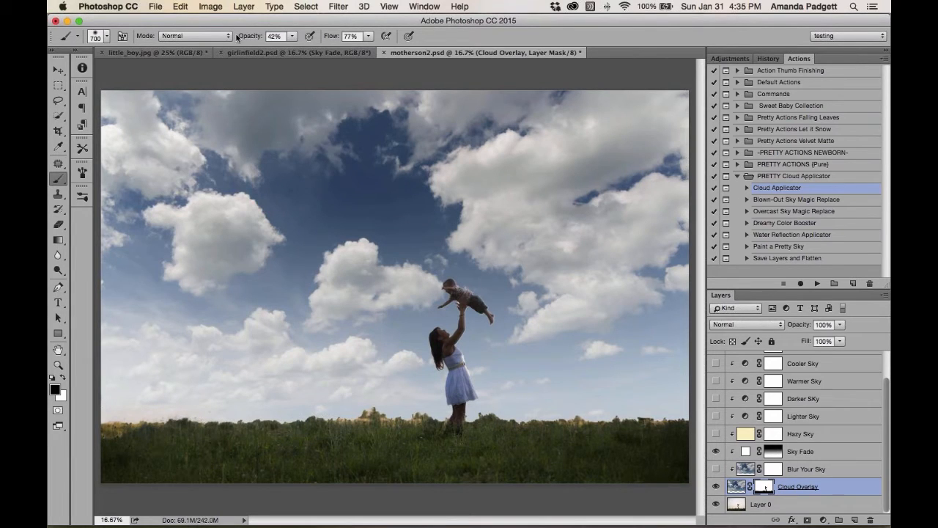
key(6)
key(5)
key(bracketleft)
key(bracketleft)
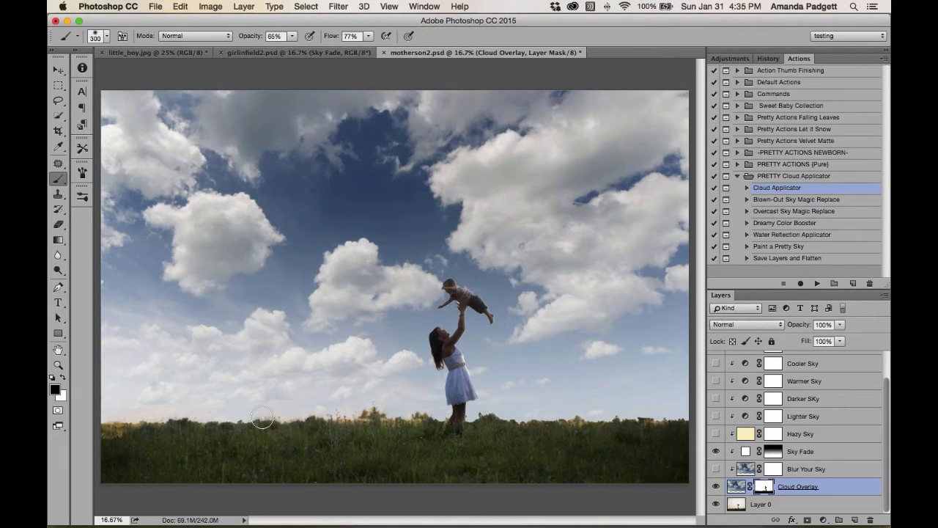
drag(171, 415, 108, 409)
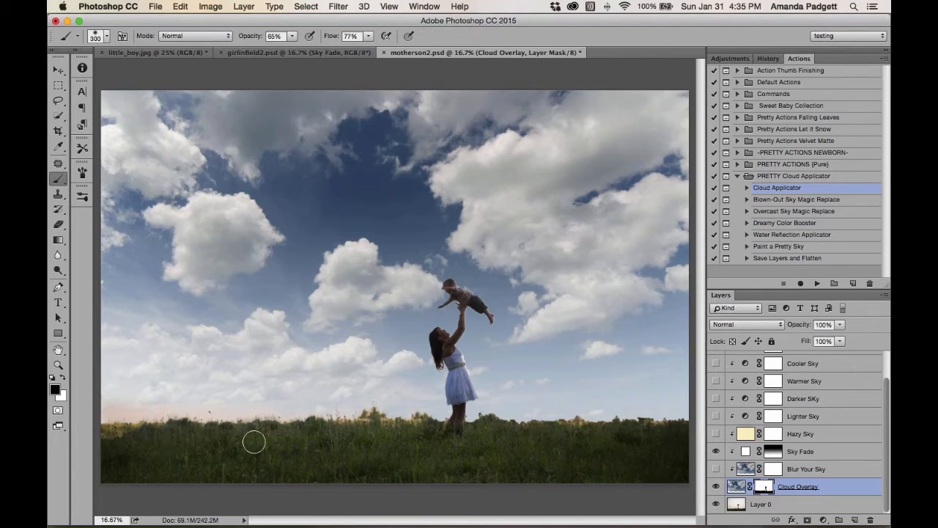
key(bracketright)
key(bracketright)
mouse_move(659, 421)
mouse_down()
mouse_move(685, 423)
mouse_move(652, 437)
mouse_up()
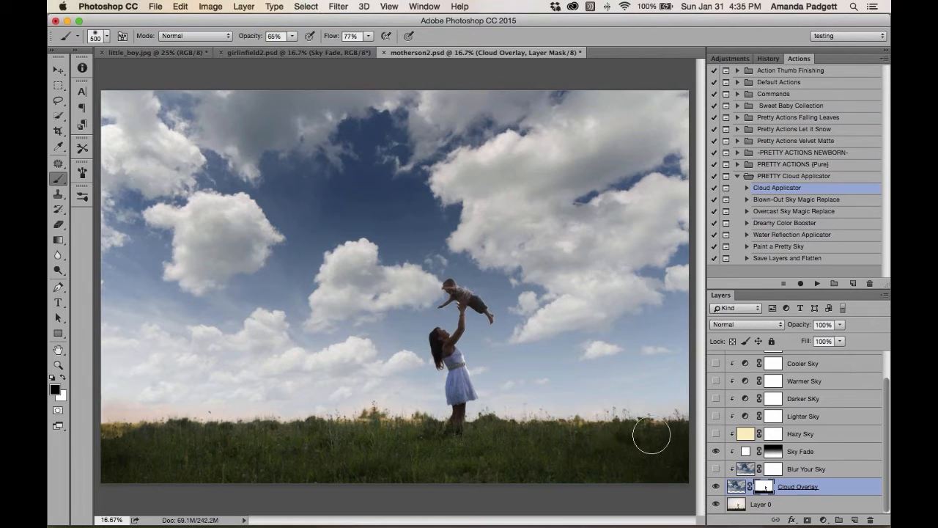
Set the Sky Fade layer's opacity to 82% and reselect the Cloud Overlay mask.
click(799, 453)
drag(799, 325, 810, 328)
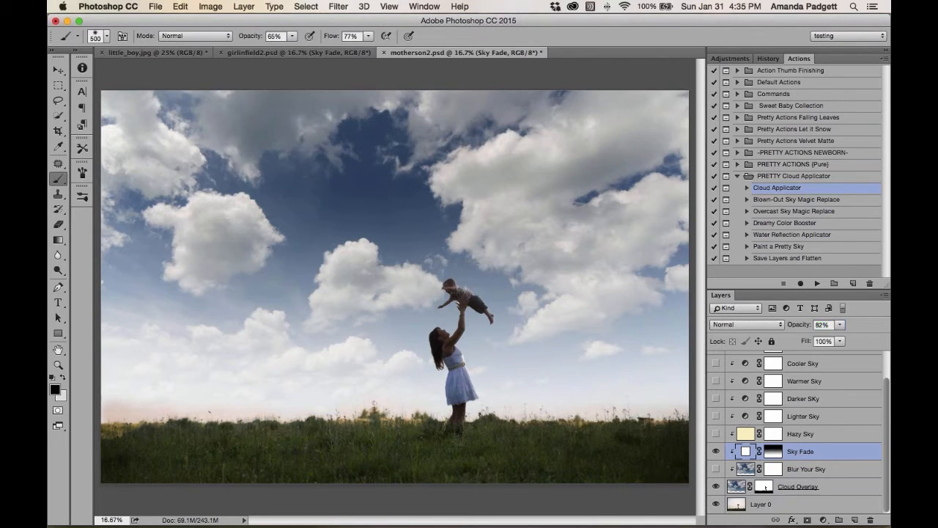
click(765, 487)
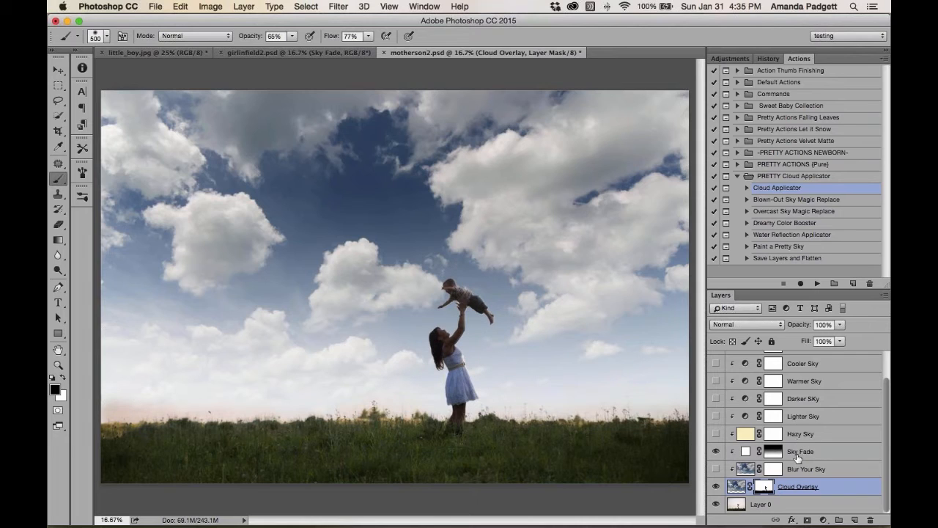
Turn on the Blur Your Sky layer at 29% opacity and turn on the Contrast Boost layer.
click(716, 468)
click(820, 468)
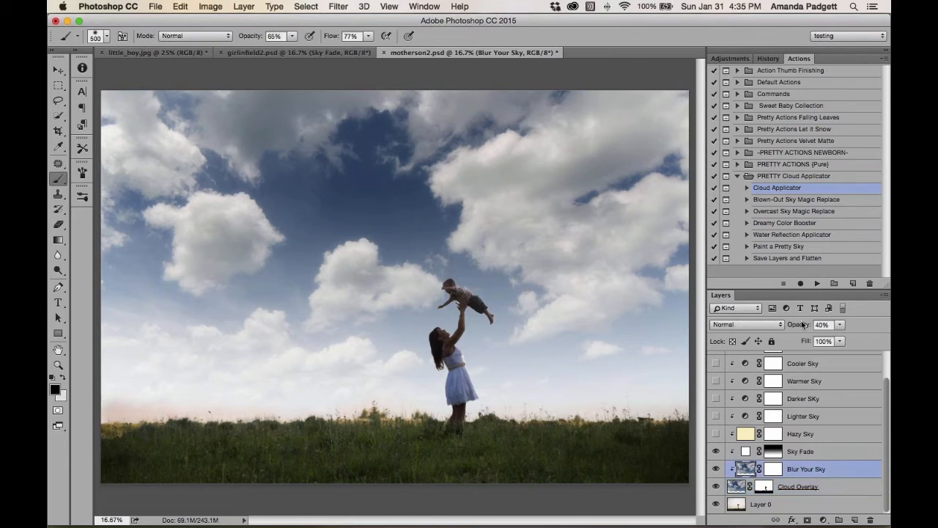
drag(802, 324, 799, 336)
scroll(806, 405, up, 2)
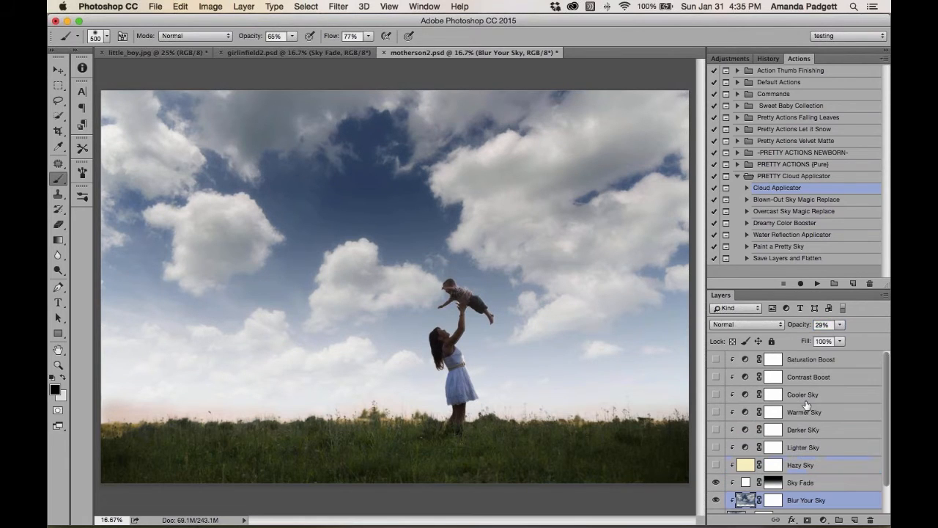
click(717, 377)
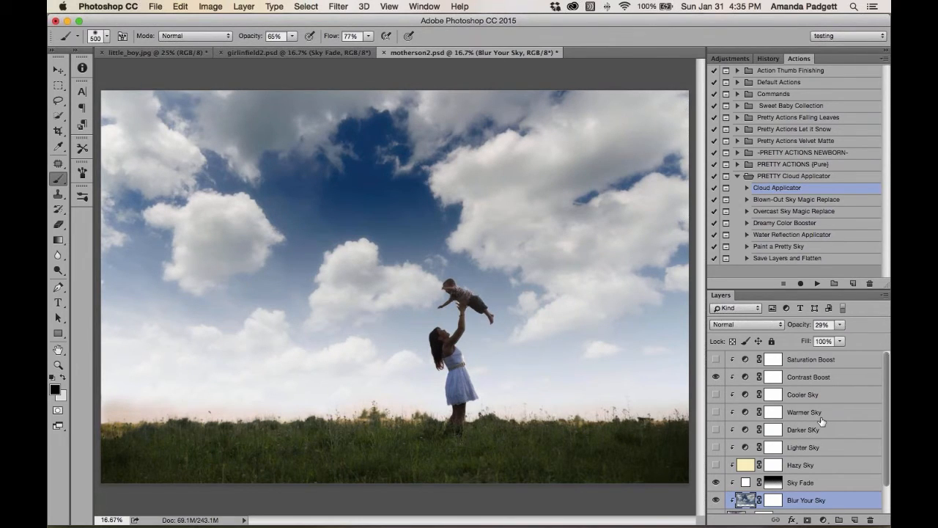
Open the recent file bridalcouple2.psd.
click(153, 9)
mouse_move(168, 68)
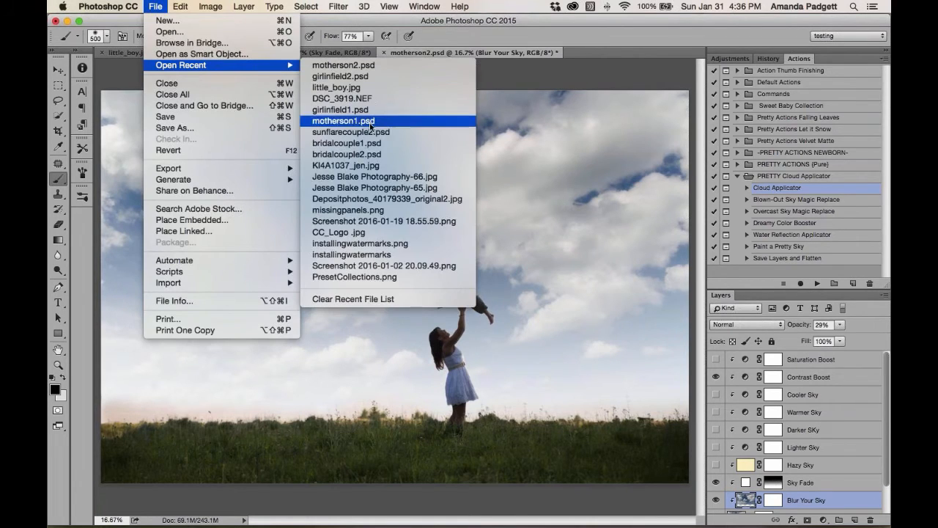
click(393, 148)
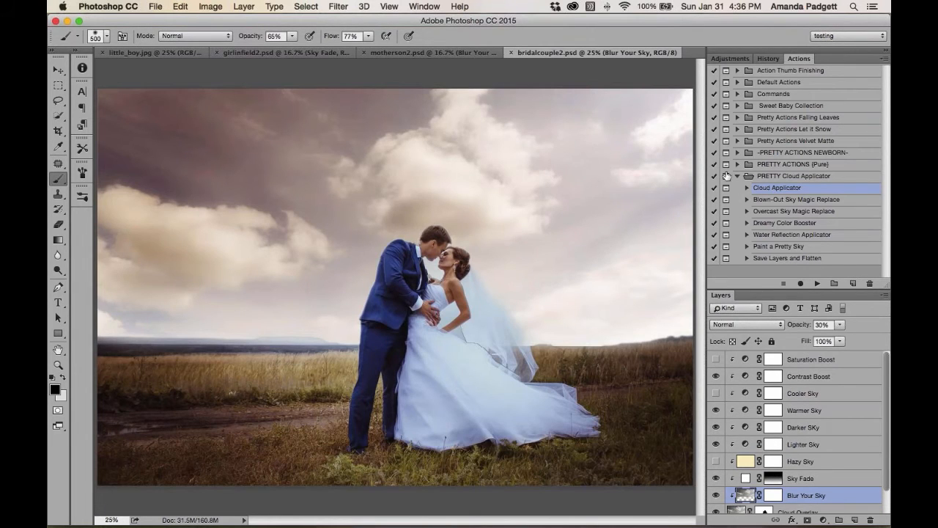
Compare the bridal photo before and after the sky edit by isolating Layer 0 and restoring the other layers.
click(771, 58)
scroll(760, 411, down, 2)
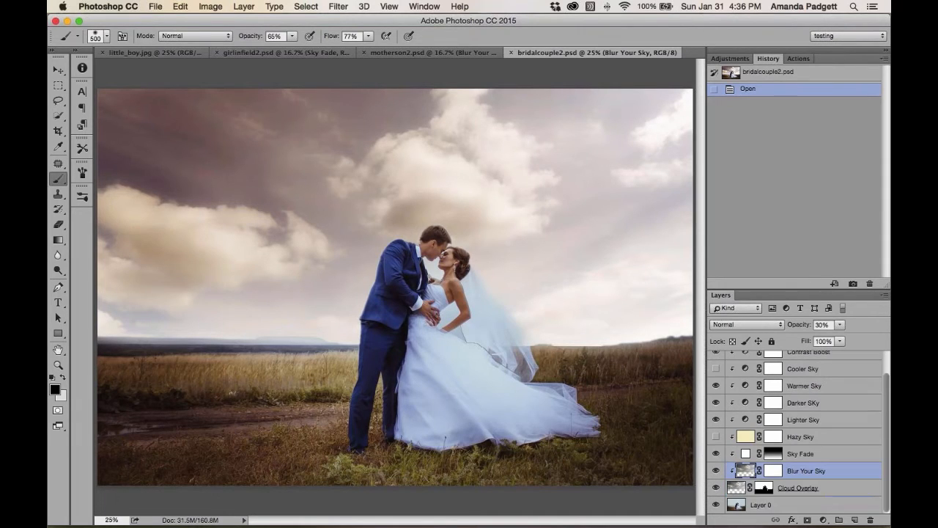
alt+click(716, 505)
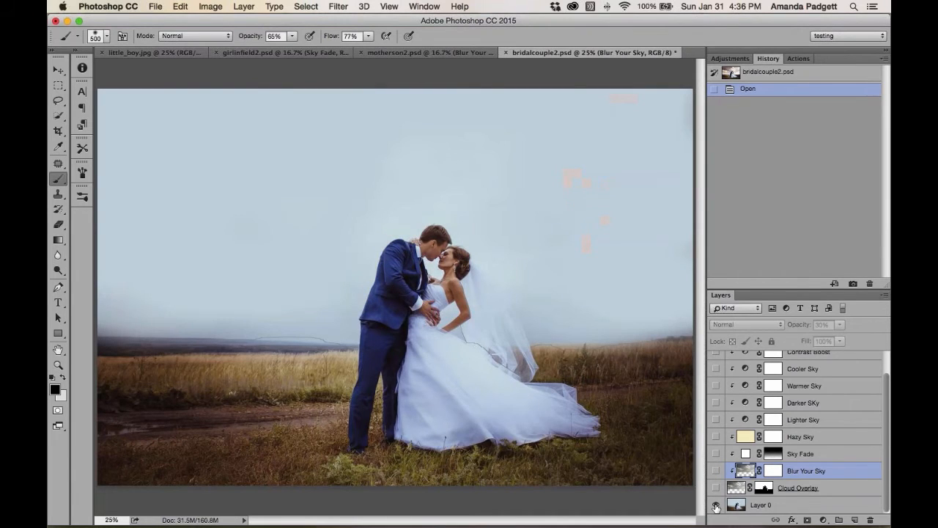
alt+click(716, 505)
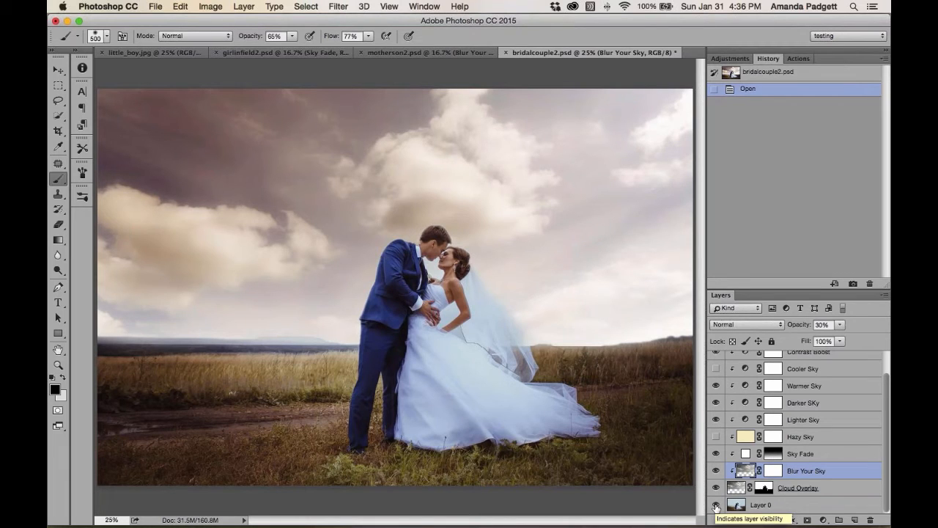
alt+click(716, 505)
alt+click(717, 505)
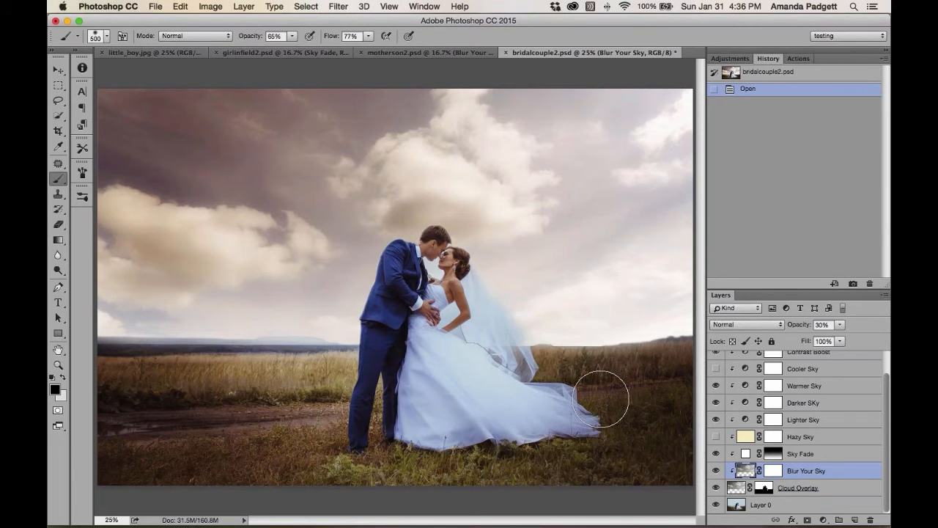
Paint white on the Cloud Overlay mask with a 70 px brush to add sky between the bride's arm and waist.
key(super+plus)
key(super+plus)
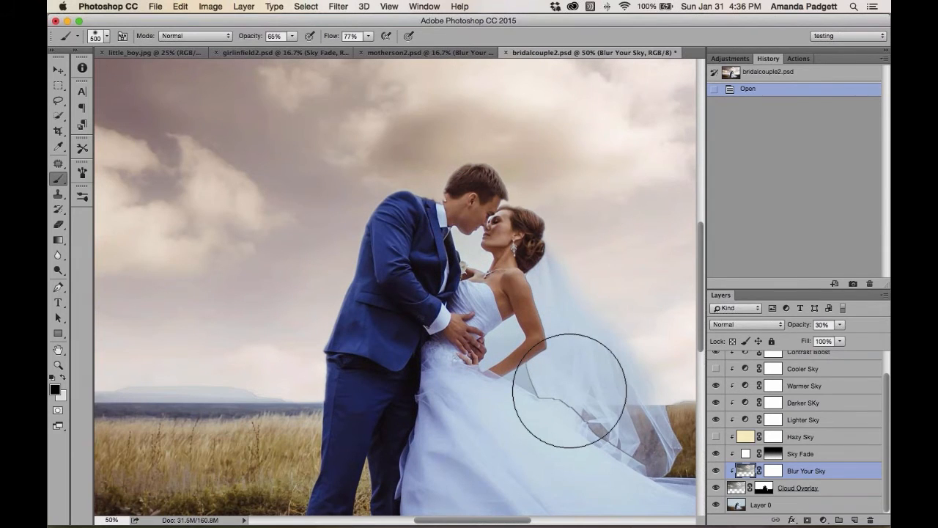
key(bracketleft)
key(bracketleft)
key(bracketleft)
key(bracketleft)
key(bracketleft)
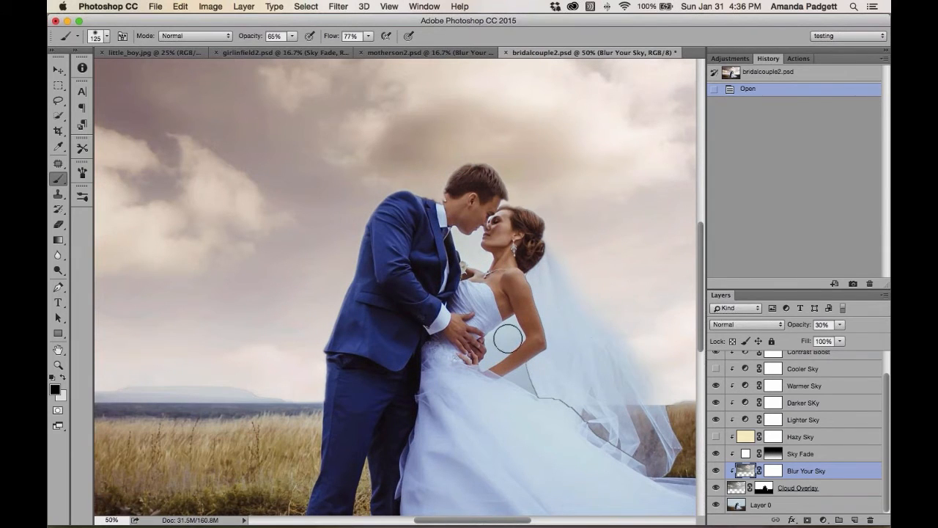
key(bracketleft)
key(bracketleft)
scroll(773, 466, up, 1)
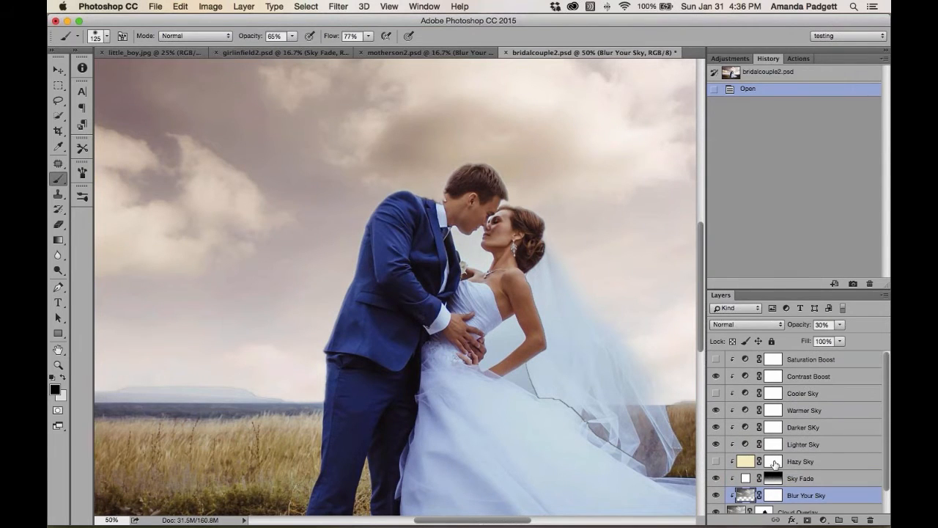
scroll(777, 431, down, 1)
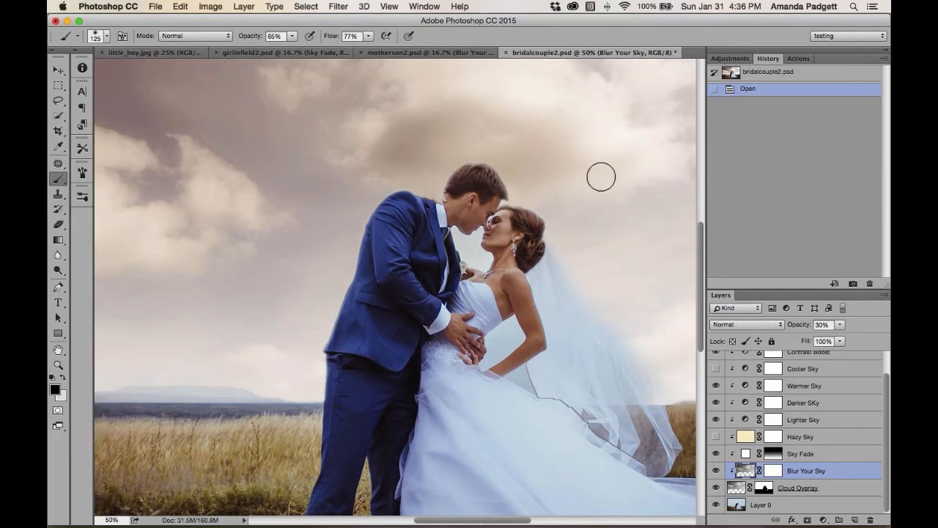
click(766, 488)
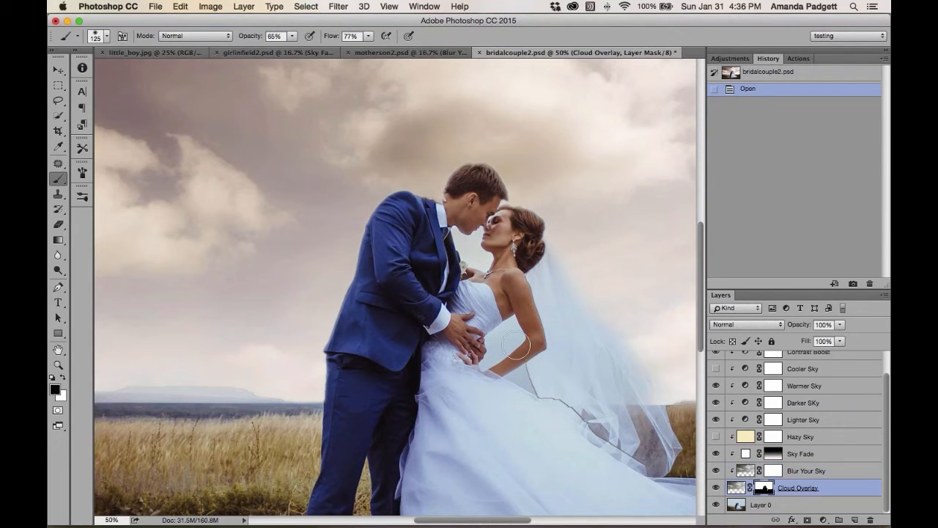
key(x)
key(bracketleft)
key(bracketleft)
key(bracketleft)
key(bracketleft)
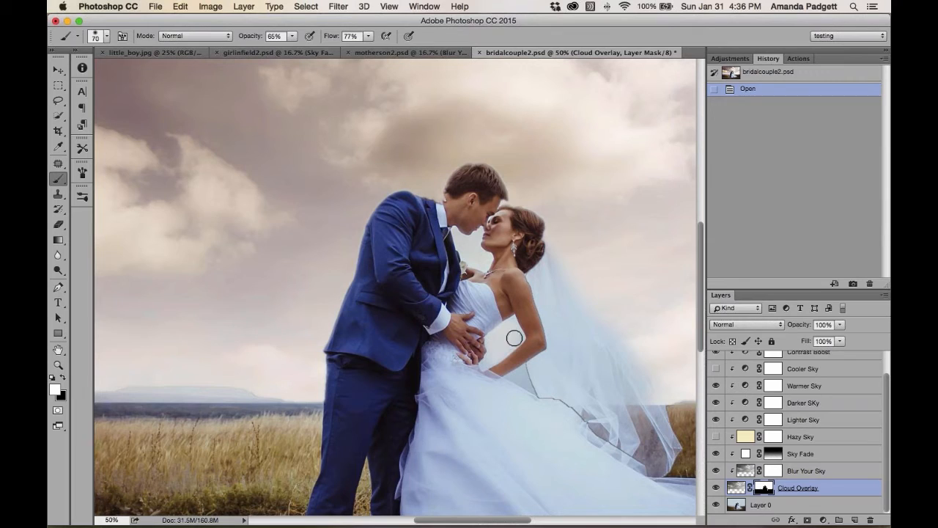
drag(511, 323, 487, 358)
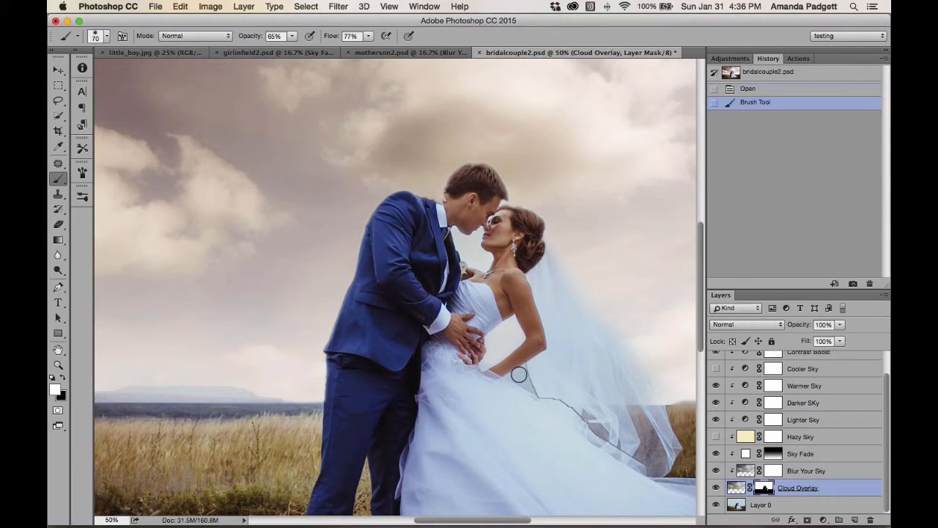
Refine the Cloud Overlay mask around the bride's elbow and arm gap with a 45 px white brush.
click(518, 376)
key(bracketleft)
key(bracketleft)
key(bracketleft)
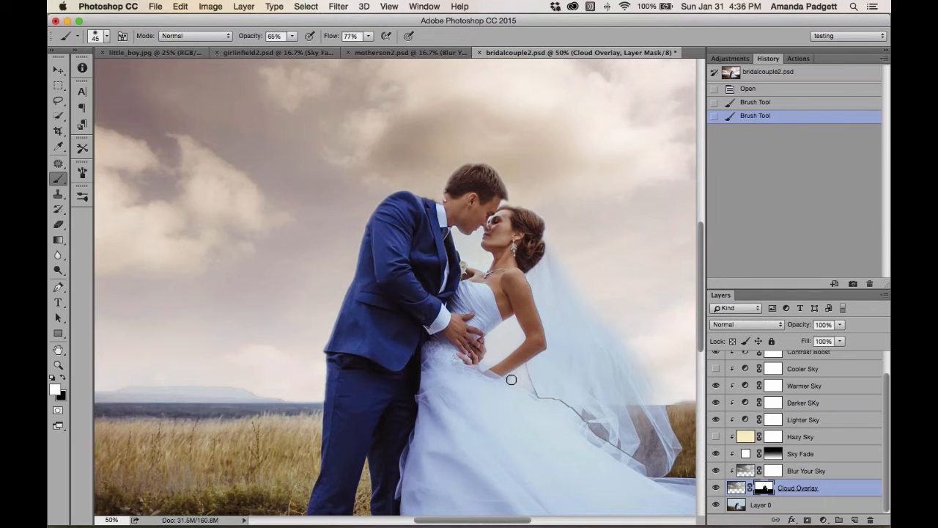
drag(526, 386, 492, 365)
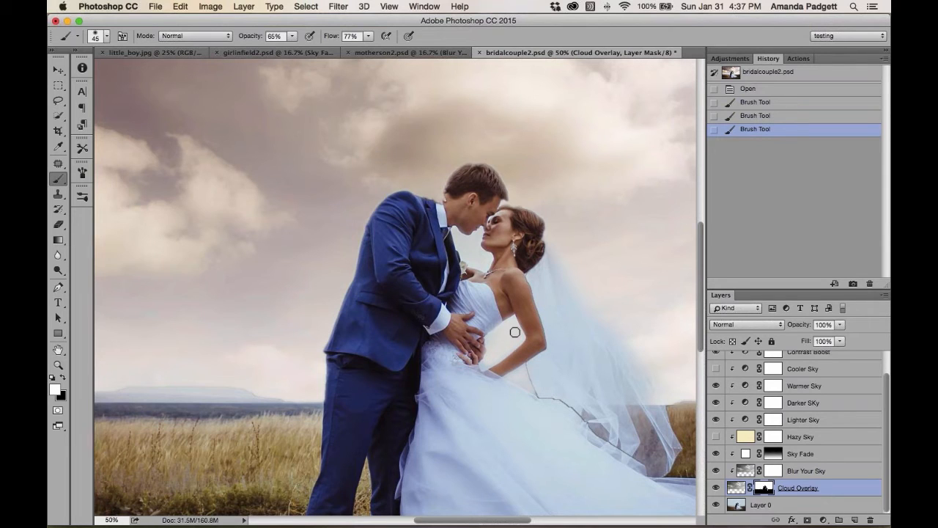
drag(512, 344, 518, 329)
key(super+minus)
key(super+minus)
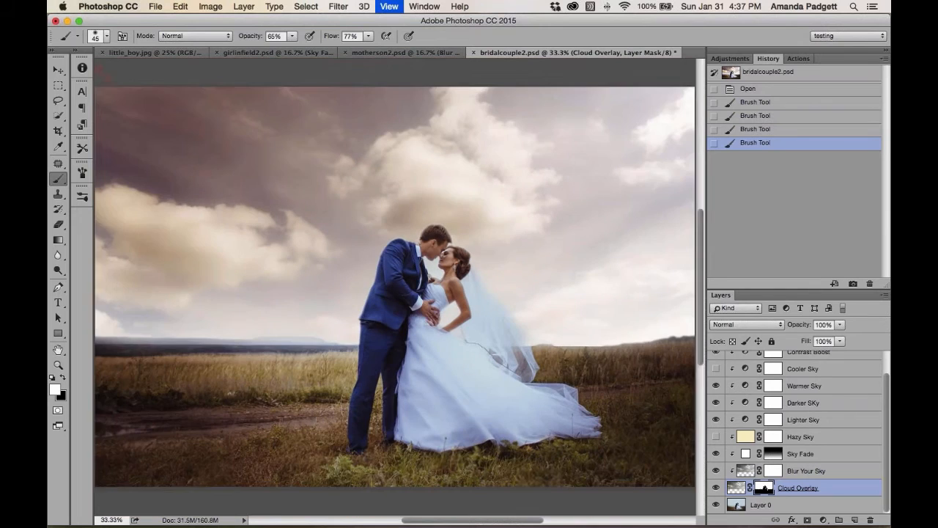
Delete all layers from Saturation Boost down through Cloud Overlay, keeping only Layer 0.
scroll(828, 417, up, 1)
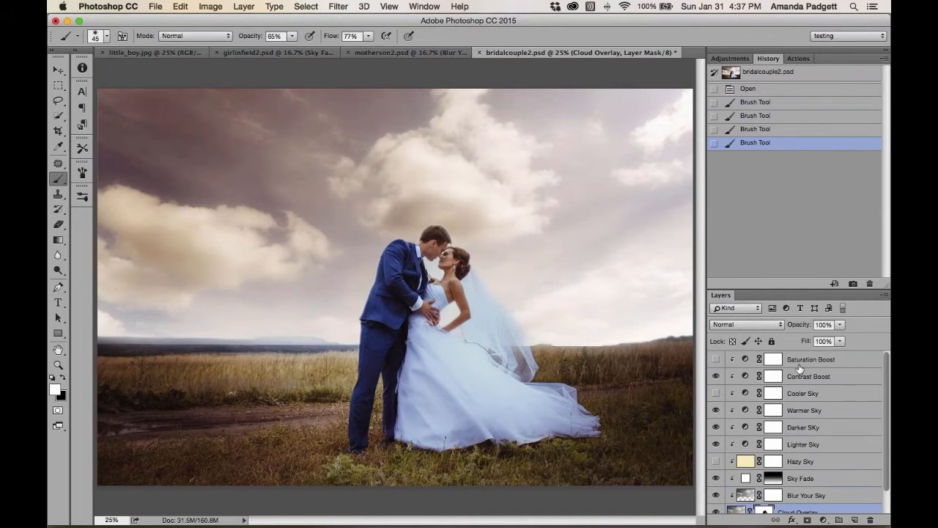
click(801, 359)
scroll(810, 399, down, 1)
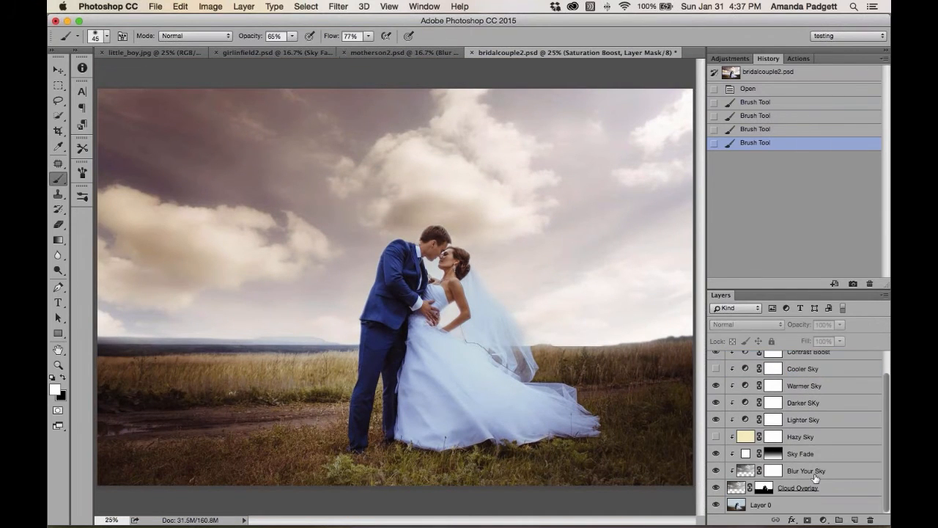
shift+click(819, 487)
key(Delete)
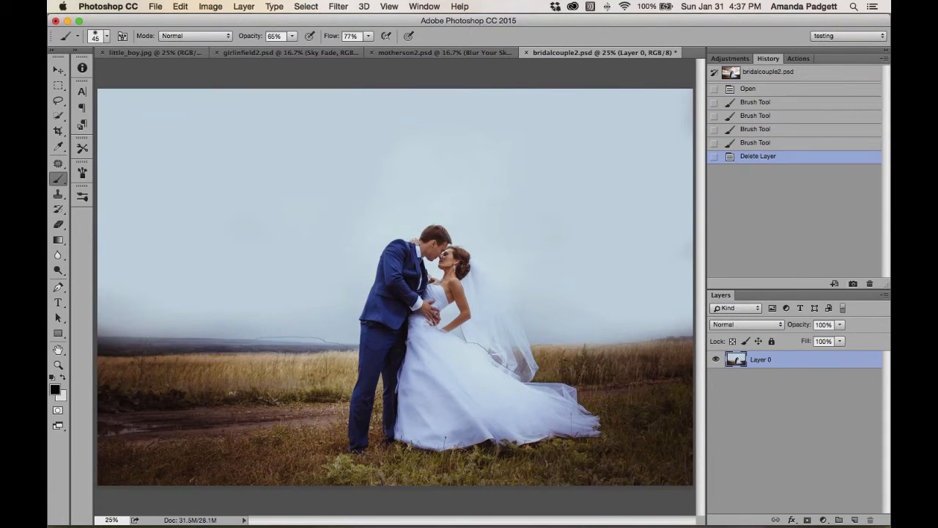
Flatten the bridal couple image.
click(852, 283)
click(797, 58)
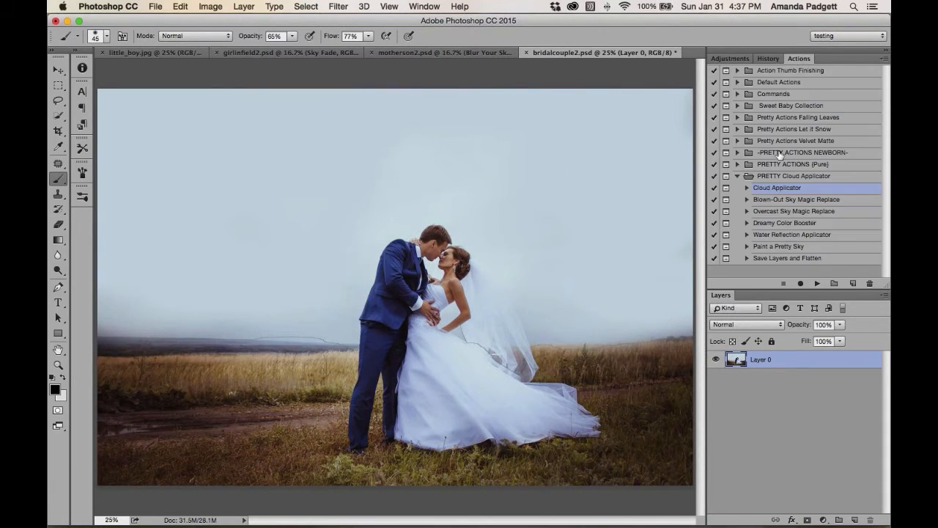
right_click(803, 358)
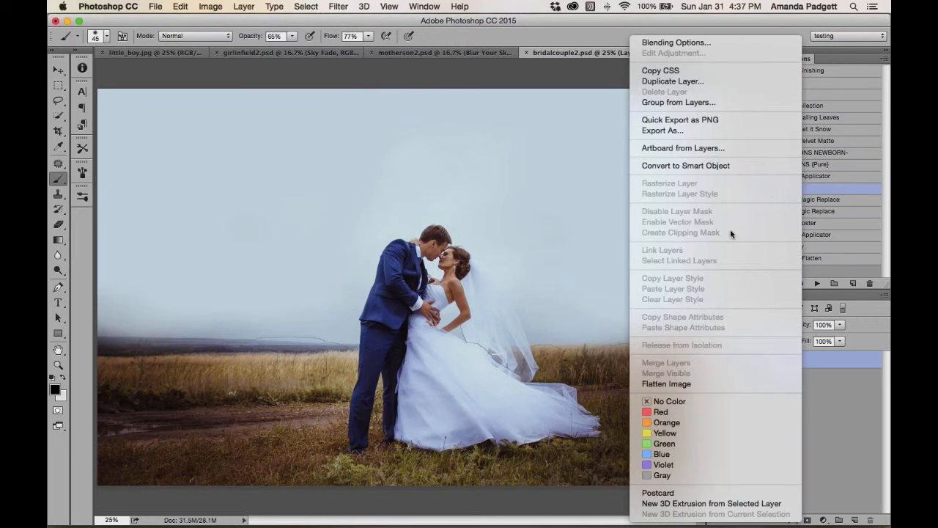
click(852, 450)
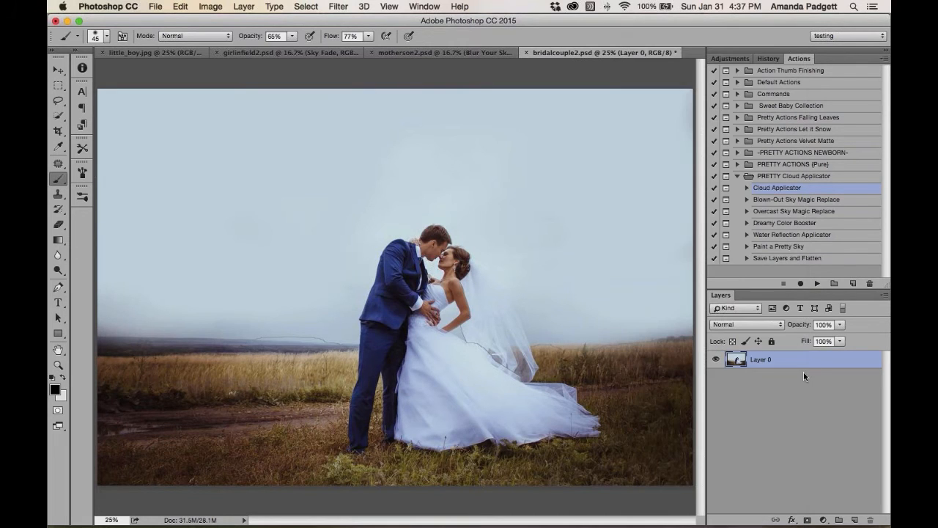
click(255, 7)
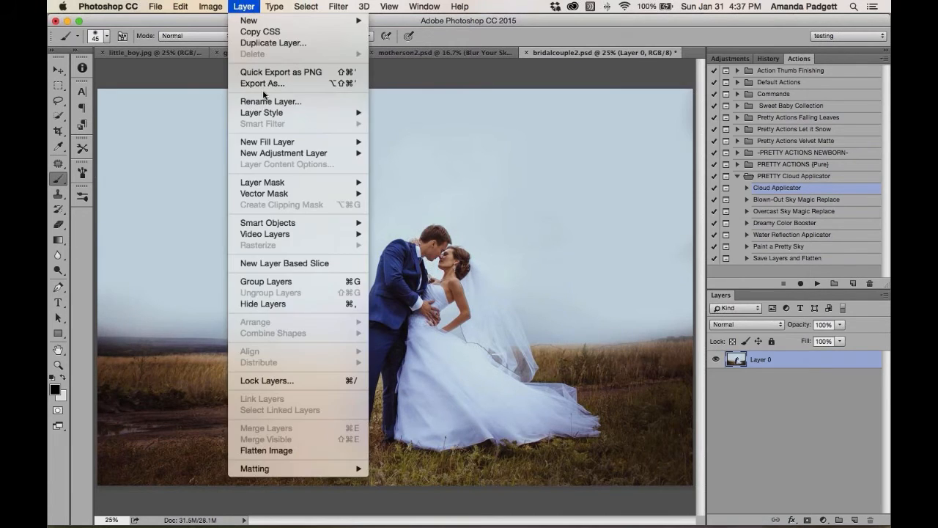
click(296, 450)
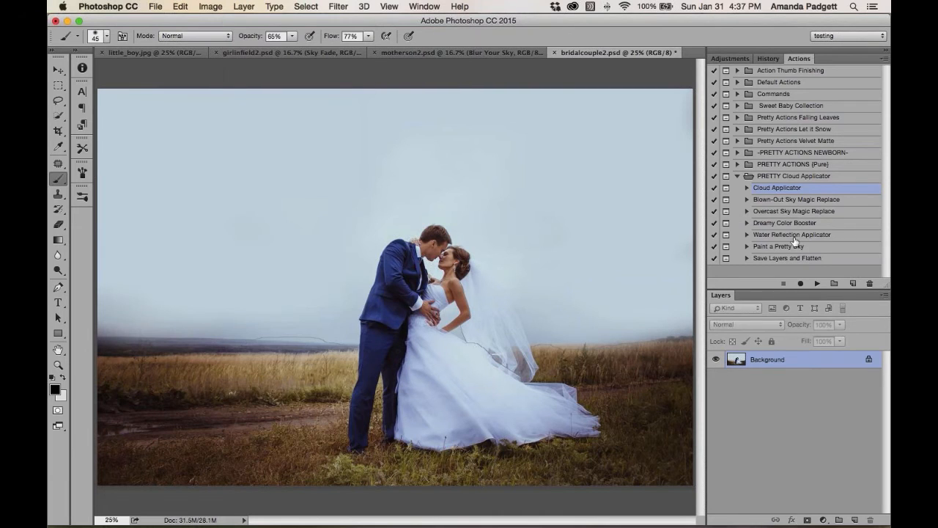
Run the Blown-Out Sky Magic Replace action and place the overlay Vivid_Skies-9.JPG.
click(797, 199)
click(817, 284)
click(562, 226)
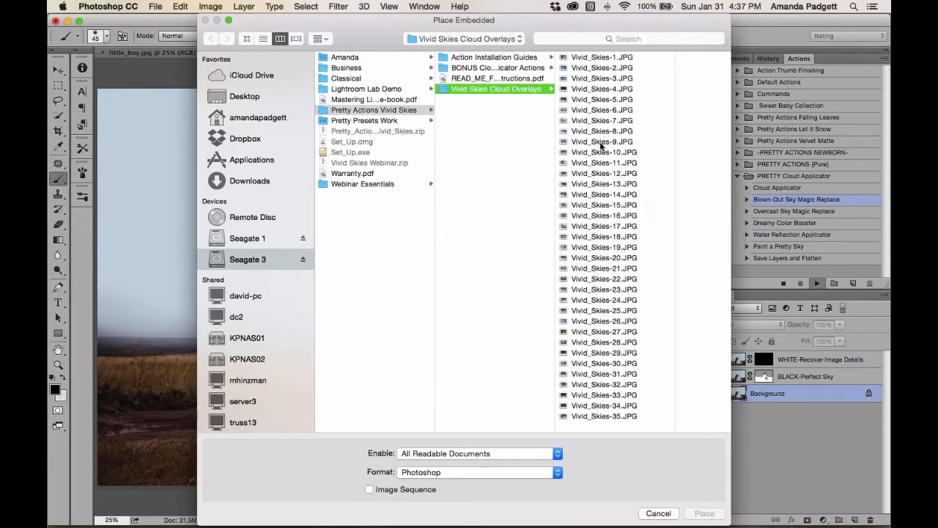
click(597, 141)
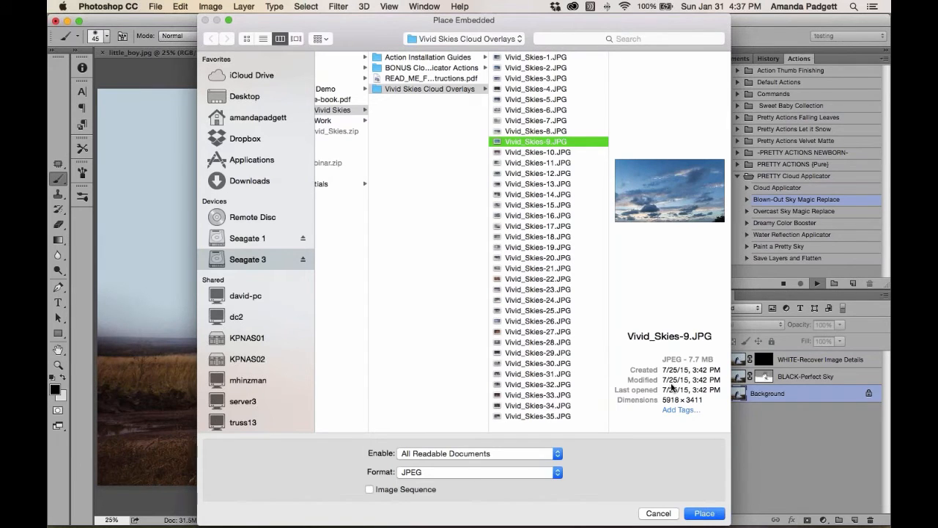
click(705, 513)
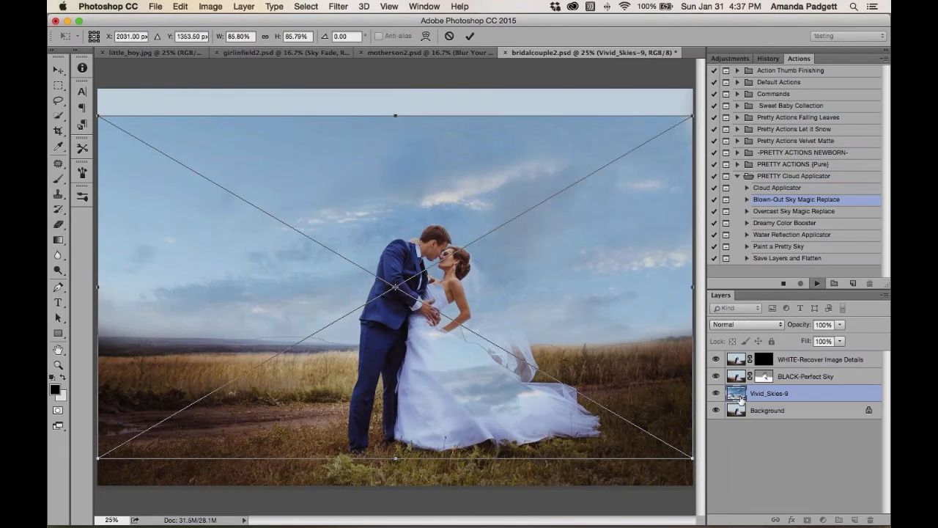
Move the Vivid_Skies-9 overlay up to meet the horizon, stretch its upper corners outward, reduce its height, and commit the transform.
drag(495, 288, 495, 235)
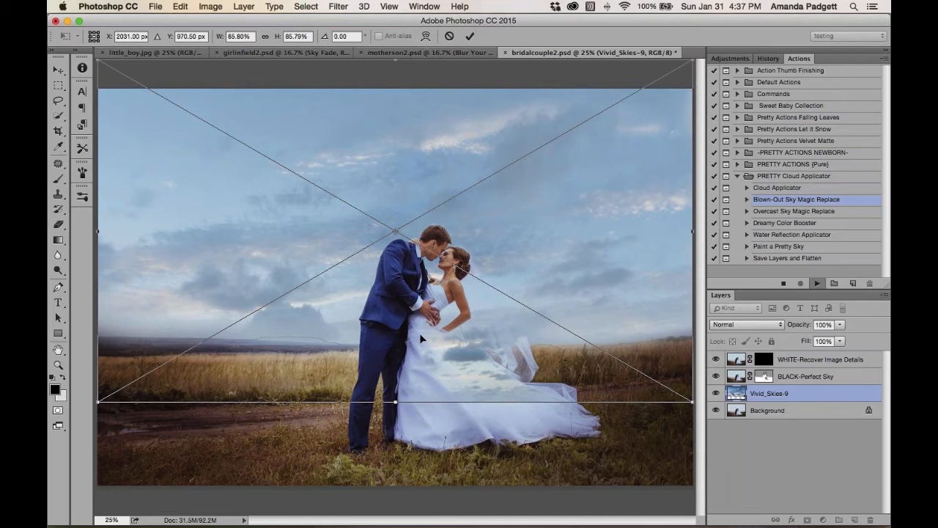
key(super+minus)
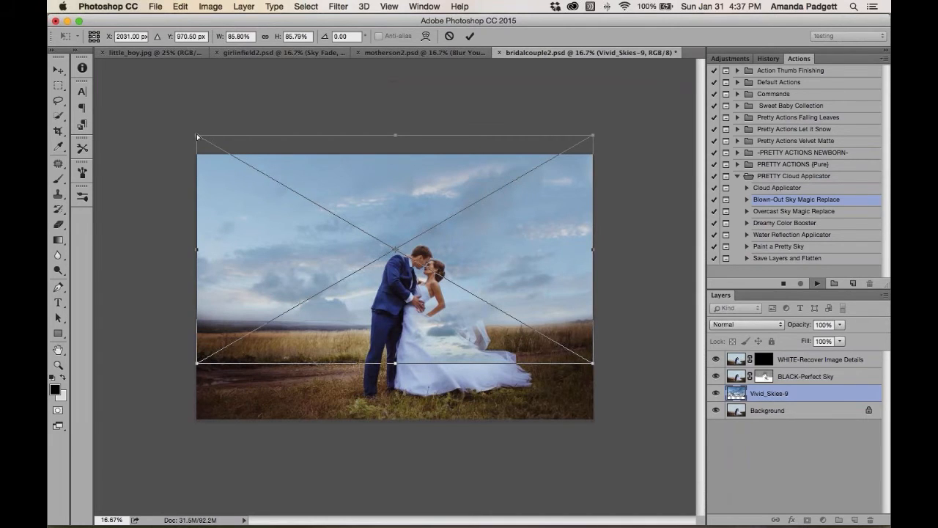
drag(196, 135, 157, 119)
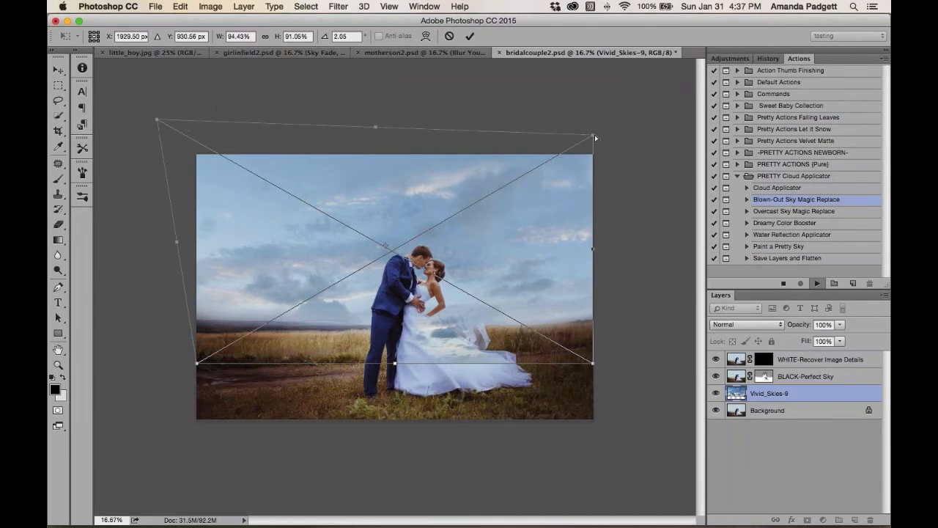
drag(595, 135, 627, 134)
drag(515, 220, 515, 193)
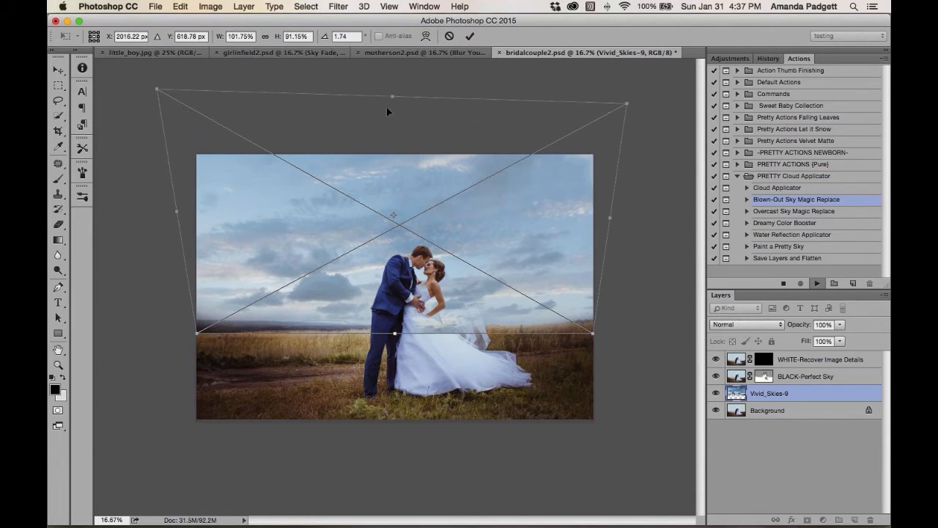
drag(390, 97, 392, 115)
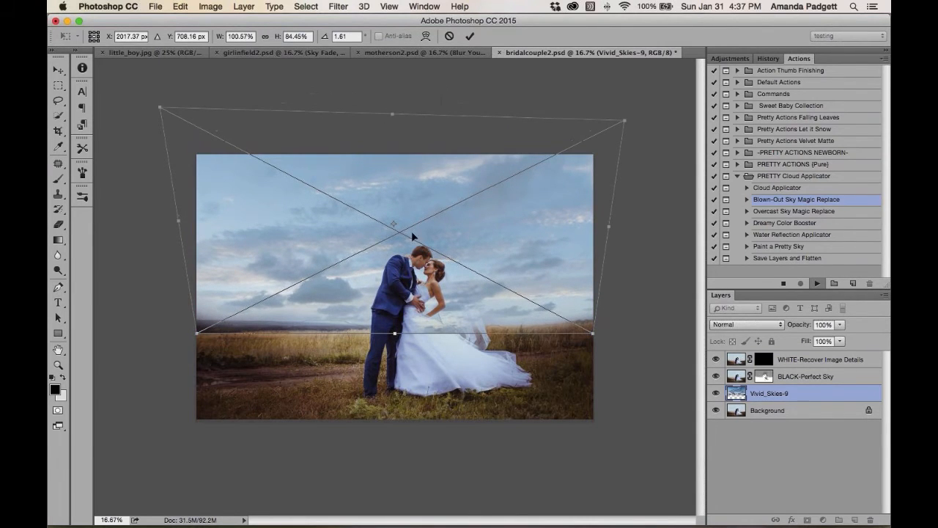
click(469, 36)
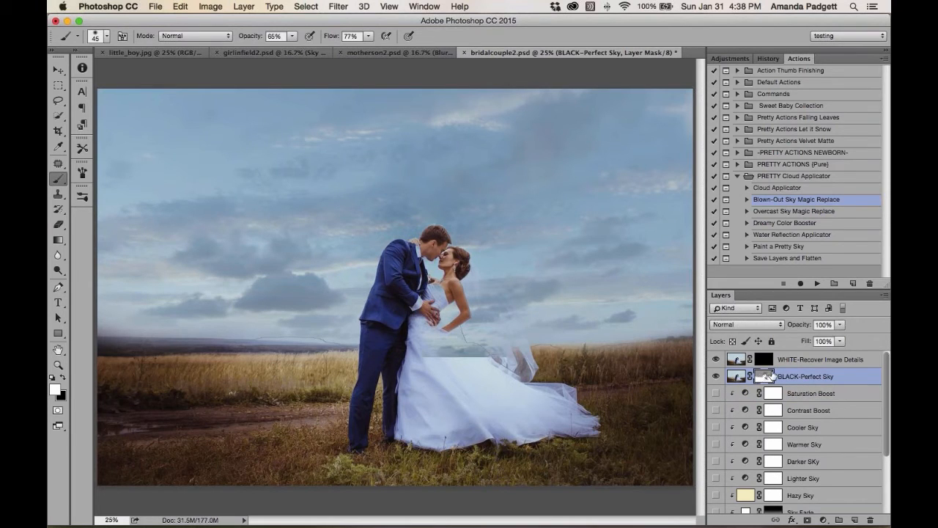
Paint black at 92% opacity on the BLACK-Perfect Sky mask across the sky, using a 250 px brush near the couple and horizon.
key(super+minus)
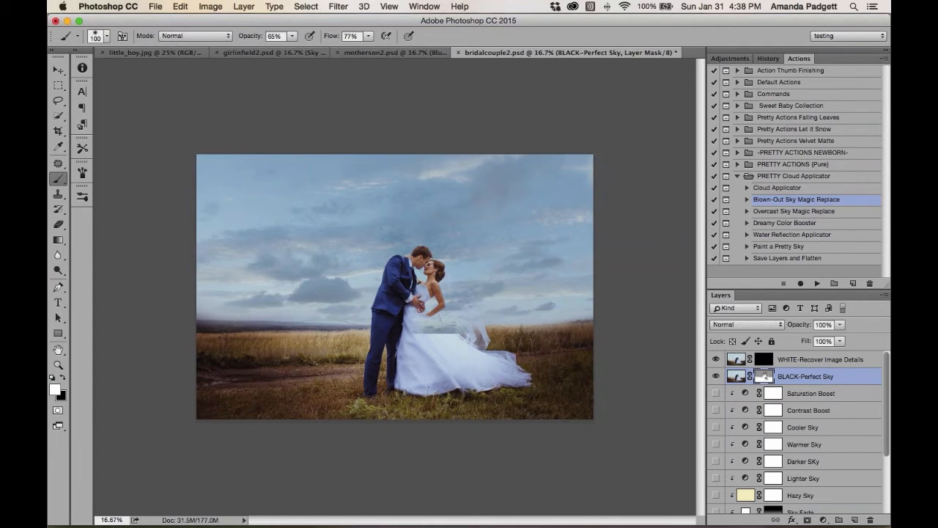
key(x)
drag(245, 39, 310, 39)
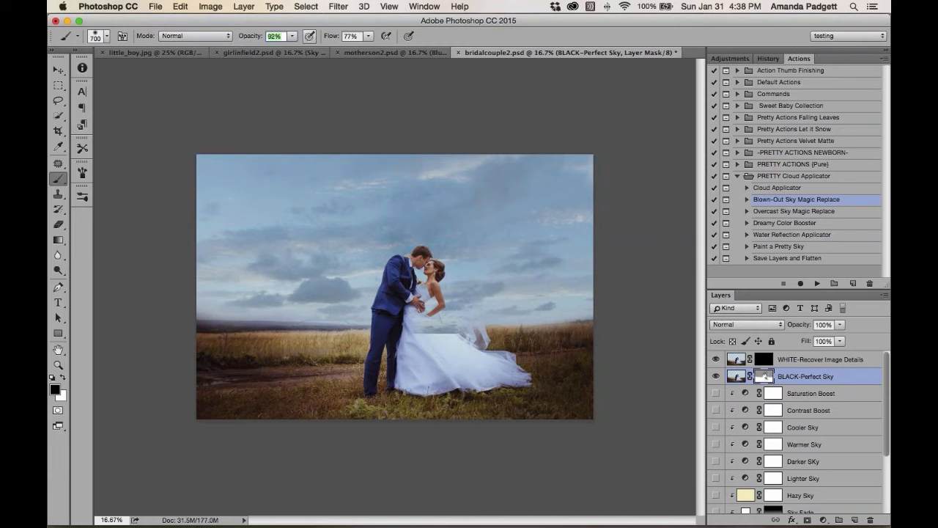
mouse_move(338, 172)
mouse_down()
mouse_move(232, 178)
mouse_move(215, 247)
mouse_move(188, 274)
mouse_move(282, 284)
mouse_move(347, 218)
mouse_move(326, 201)
mouse_move(385, 190)
mouse_move(353, 209)
mouse_move(364, 213)
mouse_move(361, 237)
mouse_move(258, 236)
mouse_move(315, 249)
mouse_move(354, 273)
mouse_move(339, 286)
mouse_move(318, 260)
mouse_move(462, 187)
mouse_move(517, 183)
mouse_move(396, 218)
mouse_move(461, 238)
mouse_move(519, 229)
mouse_move(556, 176)
mouse_move(575, 179)
mouse_move(584, 151)
mouse_move(588, 224)
mouse_move(469, 269)
mouse_move(471, 285)
mouse_move(592, 286)
mouse_move(491, 292)
mouse_move(567, 230)
mouse_move(567, 189)
mouse_move(534, 167)
mouse_move(218, 165)
mouse_move(178, 176)
mouse_move(236, 277)
mouse_move(271, 285)
mouse_move(199, 292)
mouse_move(287, 271)
mouse_up()
key(bracketleft)
key(bracketleft)
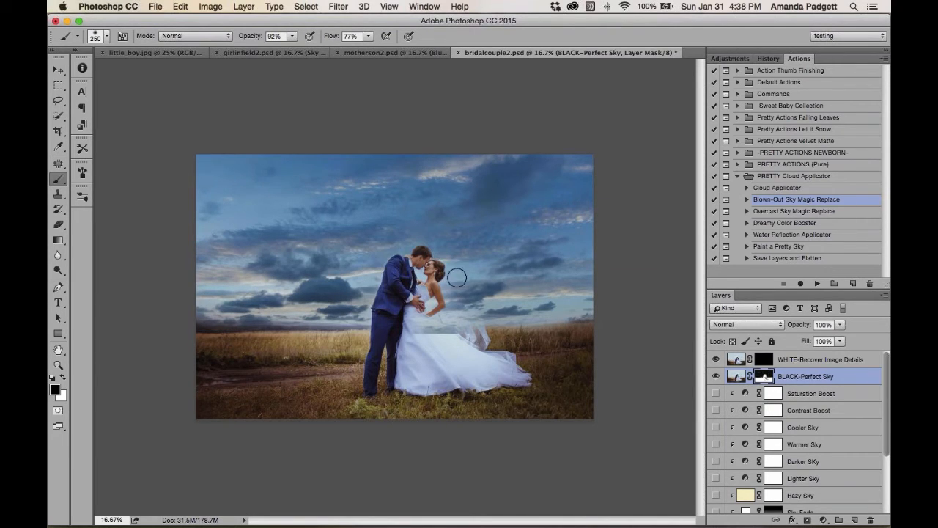
mouse_move(457, 277)
mouse_down()
mouse_move(462, 312)
mouse_move(594, 316)
mouse_up()
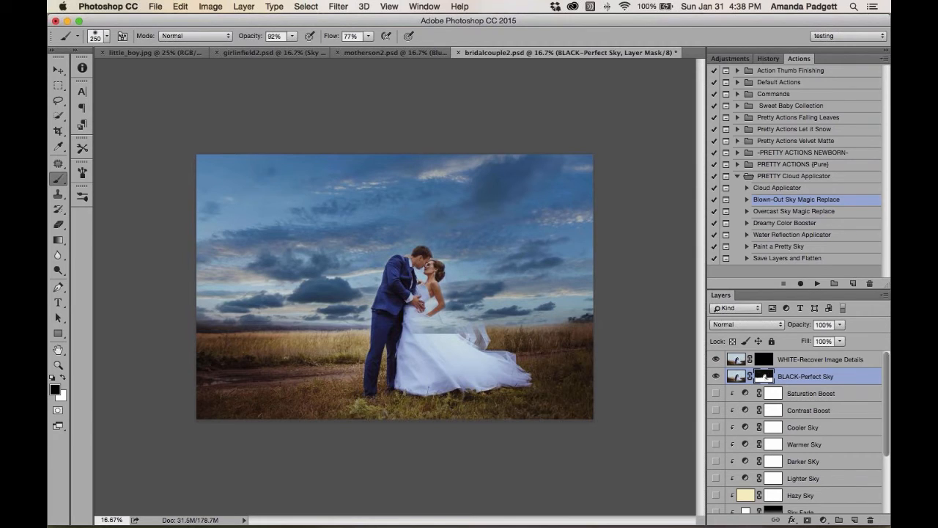
Paint white on the WHITE-Recover Image Details mask with a 250 px brush to restore the bride's dress.
click(764, 359)
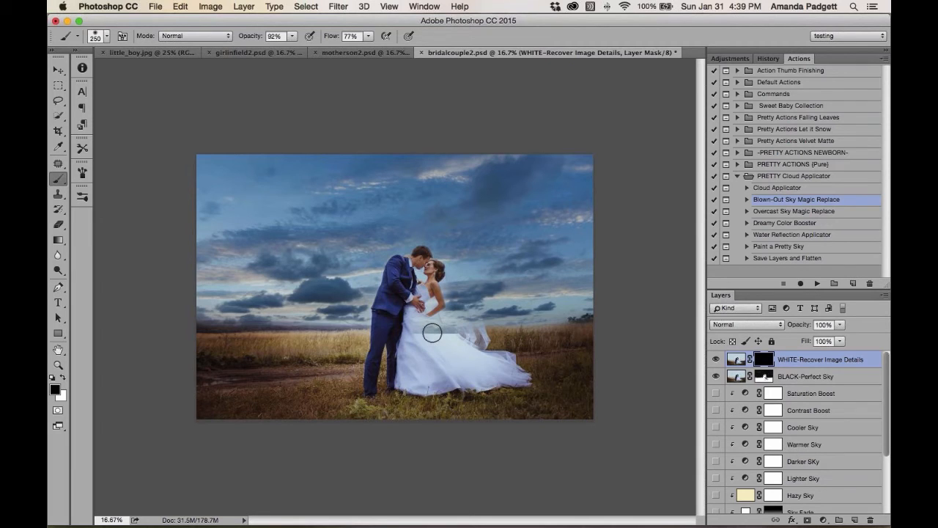
key(x)
key(super+plus)
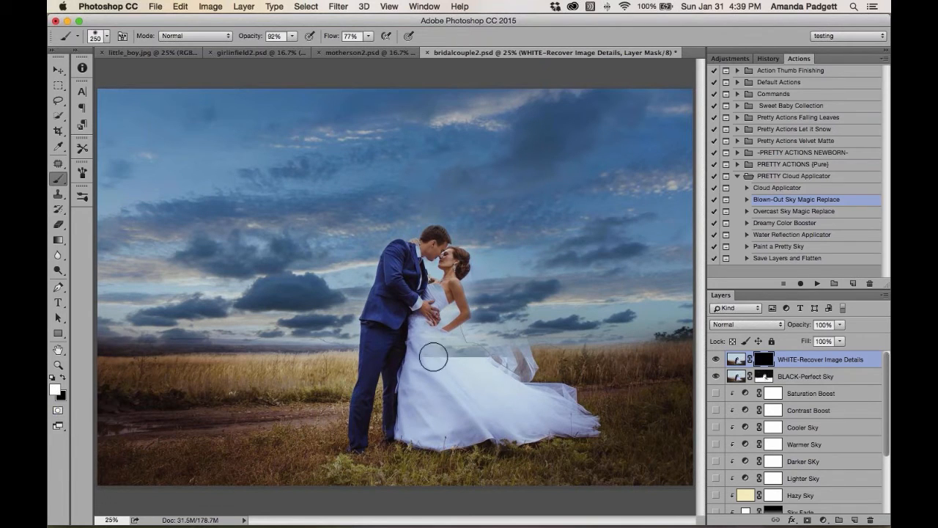
mouse_move(464, 354)
mouse_down()
mouse_move(451, 321)
mouse_move(451, 301)
mouse_move(484, 329)
mouse_move(486, 321)
mouse_move(502, 329)
mouse_move(520, 351)
mouse_move(455, 286)
mouse_move(485, 311)
mouse_move(436, 302)
mouse_up()
Set the brush opacity to 100% and paint white with smaller brushes down to 125 px to restore the bride's waist and veil.
drag(250, 36, 275, 37)
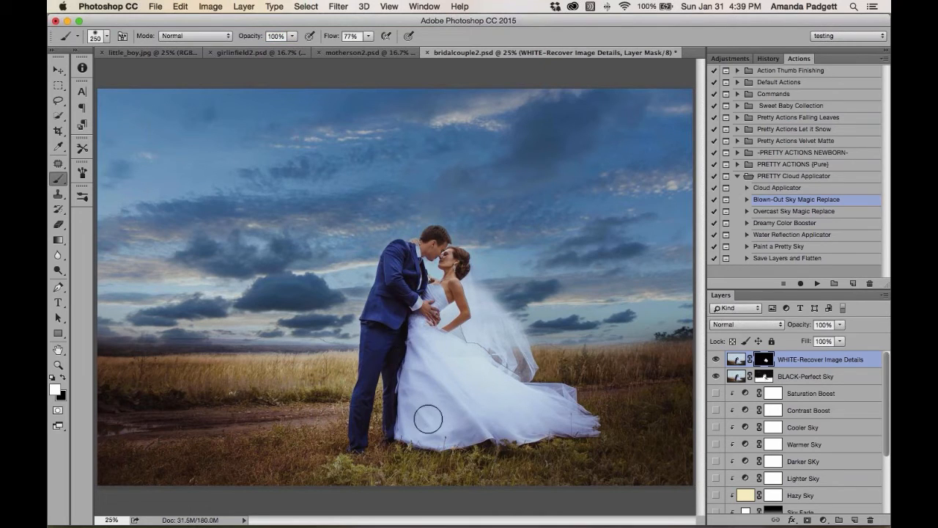
key(bracketleft)
drag(446, 314, 442, 316)
key(bracketleft)
mouse_move(457, 263)
mouse_down()
mouse_move(516, 336)
mouse_move(478, 288)
mouse_move(513, 354)
mouse_move(517, 332)
mouse_move(474, 268)
mouse_move(512, 333)
mouse_up()
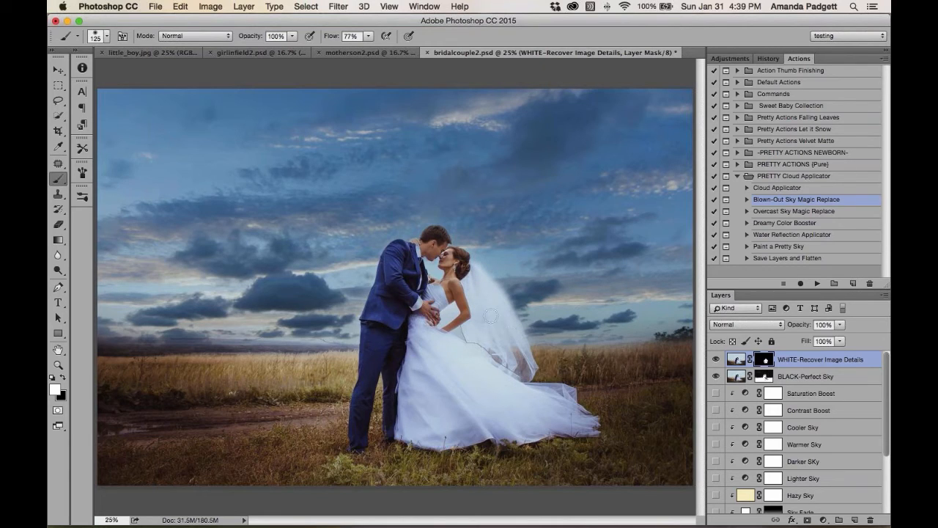
Turn on the Sky Fade layer and raise its opacity to 87%.
key(x)
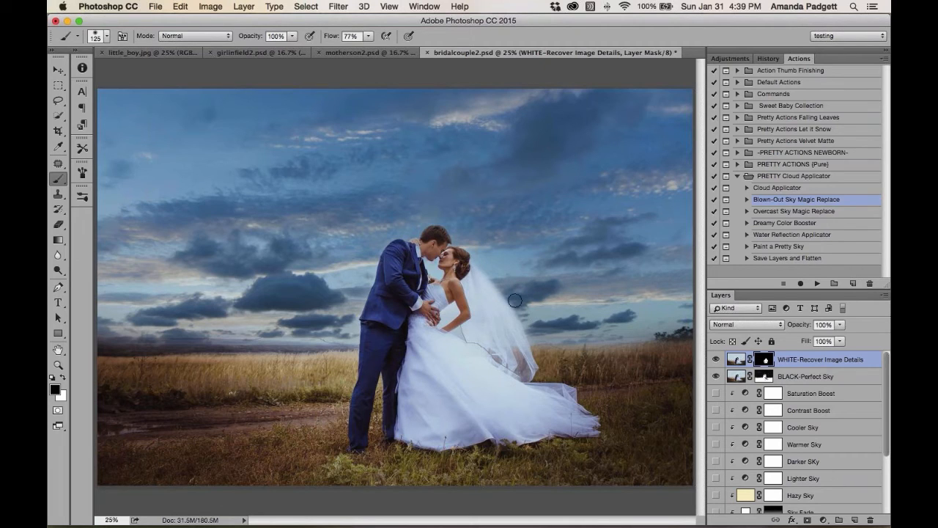
scroll(768, 442, down, 5)
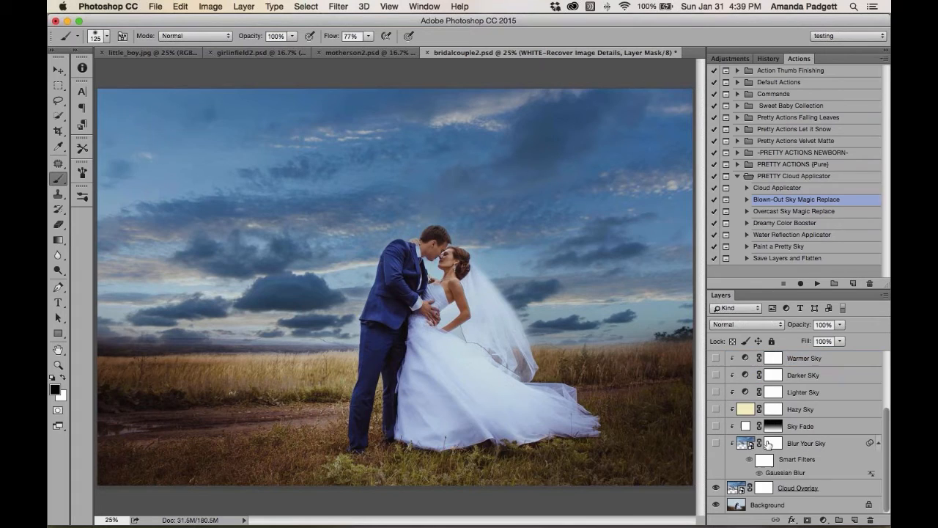
click(716, 426)
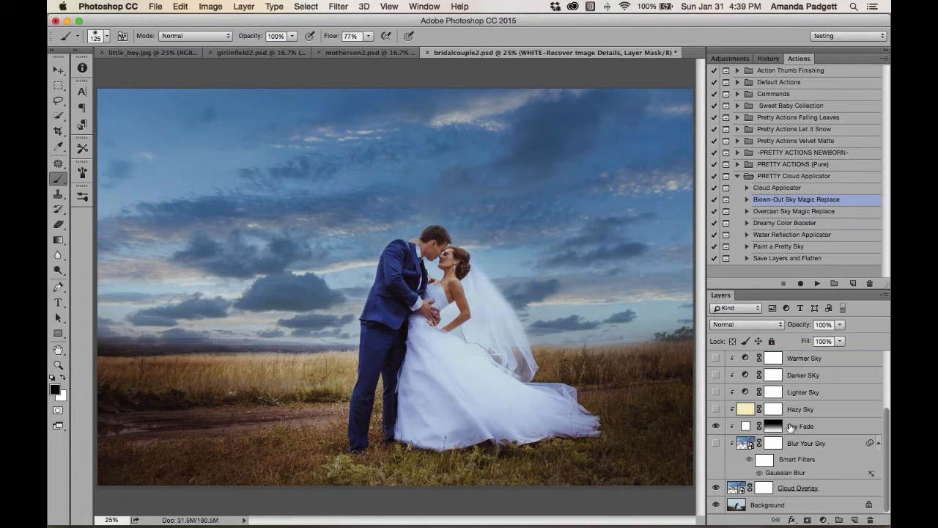
click(794, 428)
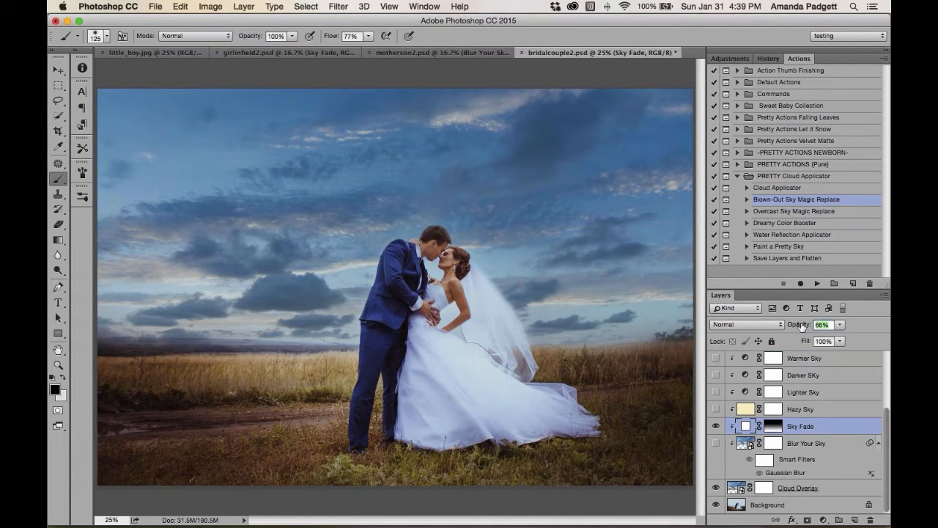
drag(809, 326, 816, 326)
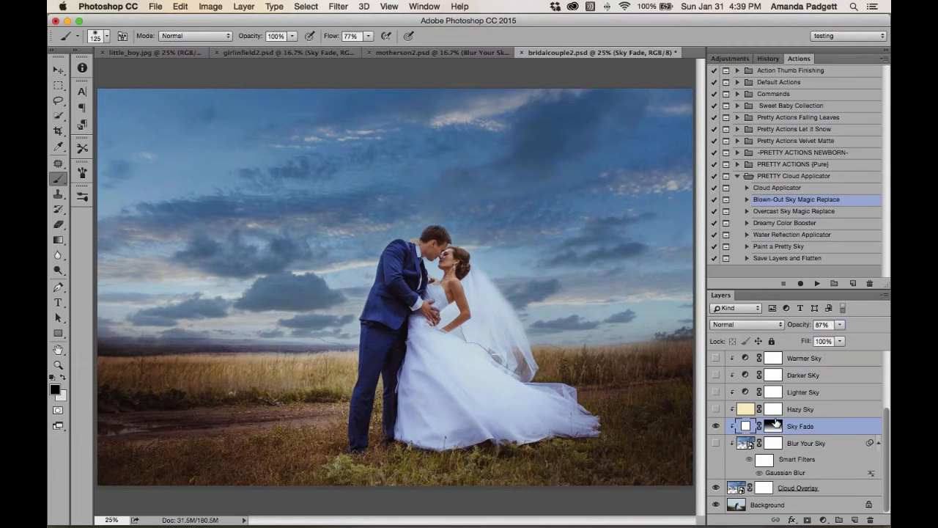
Try redrawing the Sky Fade mask with downward gradients across the sky, turning Reverse off, and reduce the layer opacity to 72%.
click(775, 426)
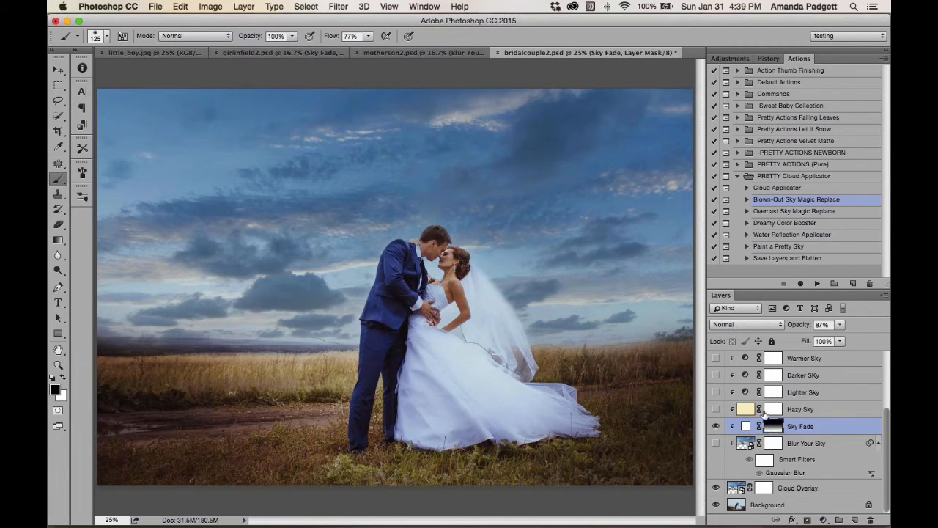
key(g)
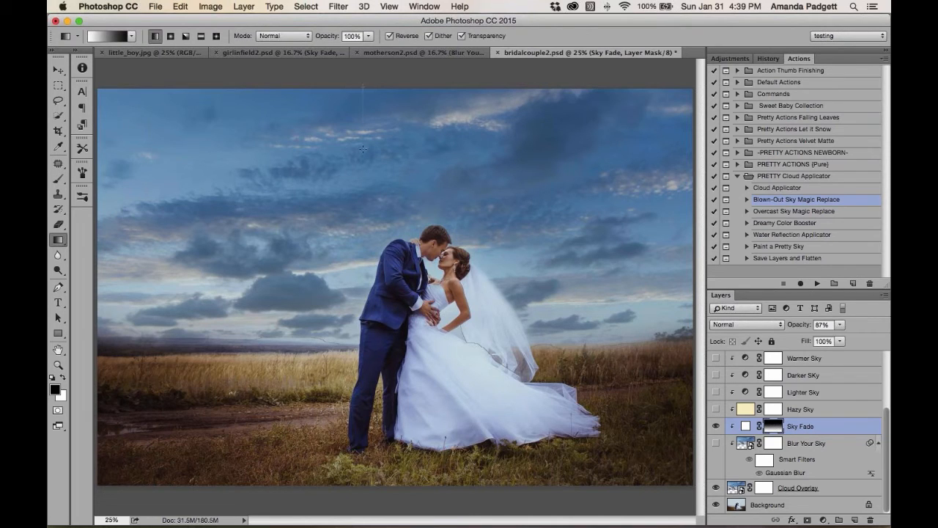
drag(362, 149, 349, 334)
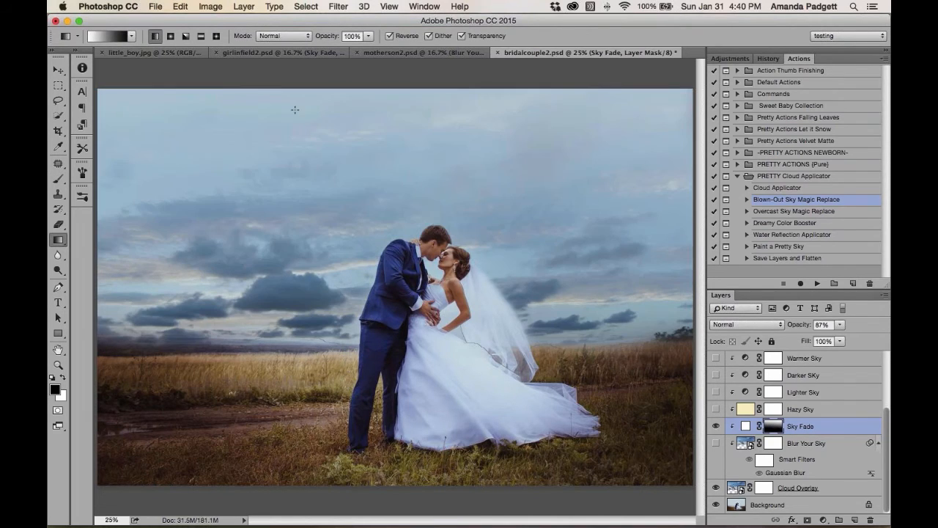
click(389, 36)
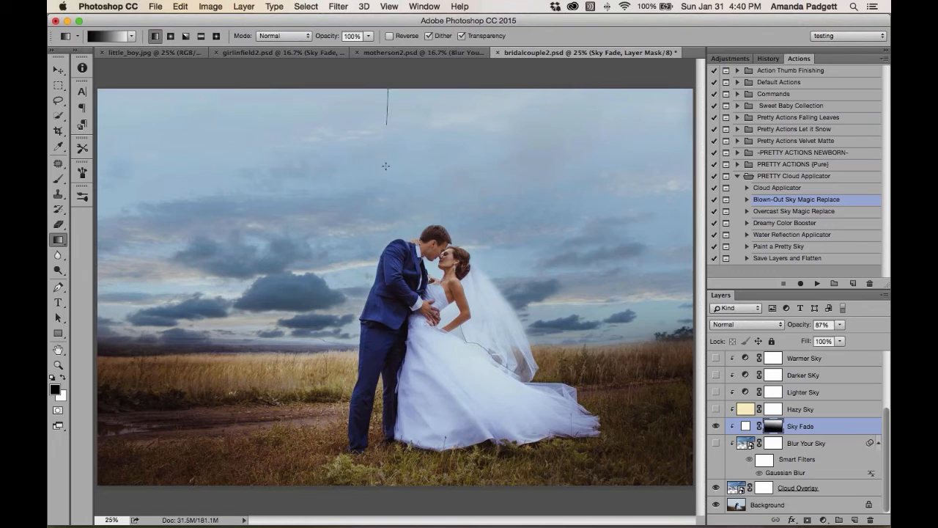
drag(385, 166, 368, 405)
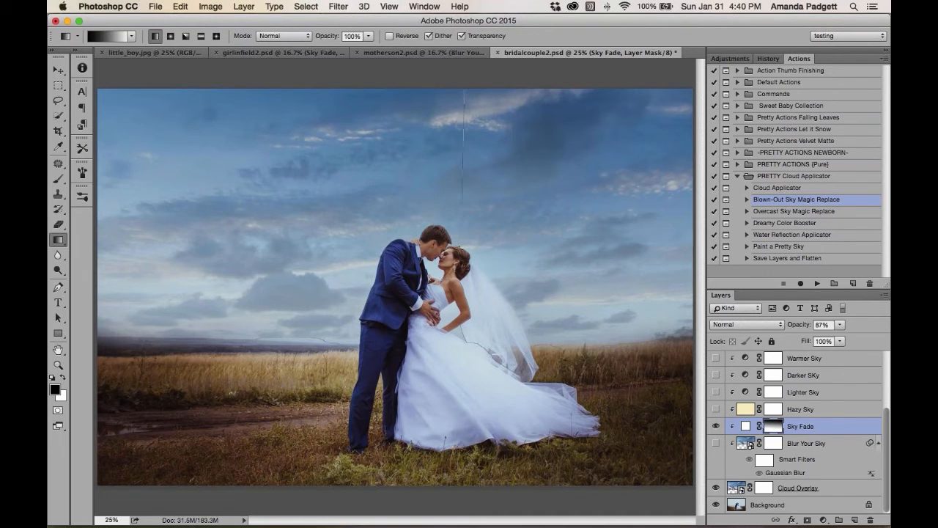
drag(461, 202, 440, 420)
drag(802, 326, 795, 326)
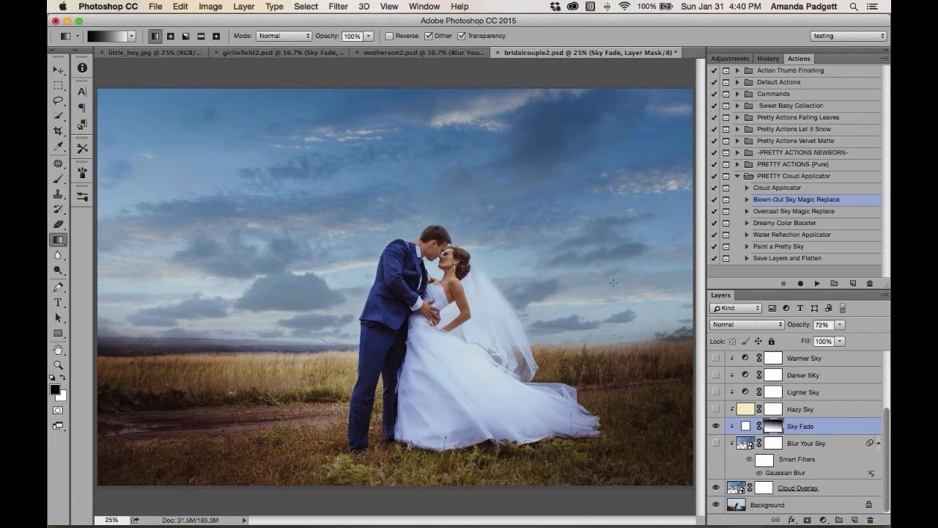
Revert the document history to the opacity change made just before the Sky Fade gradients.
click(768, 58)
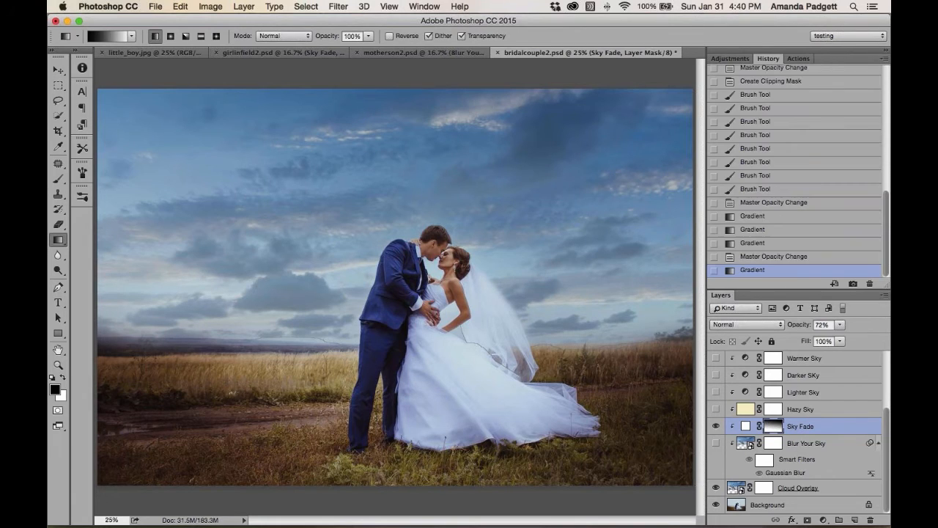
click(772, 218)
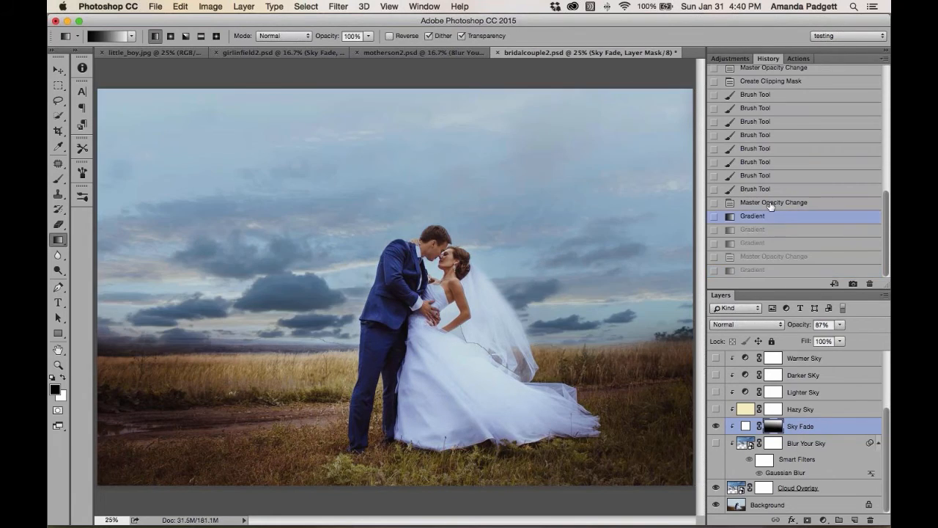
click(774, 202)
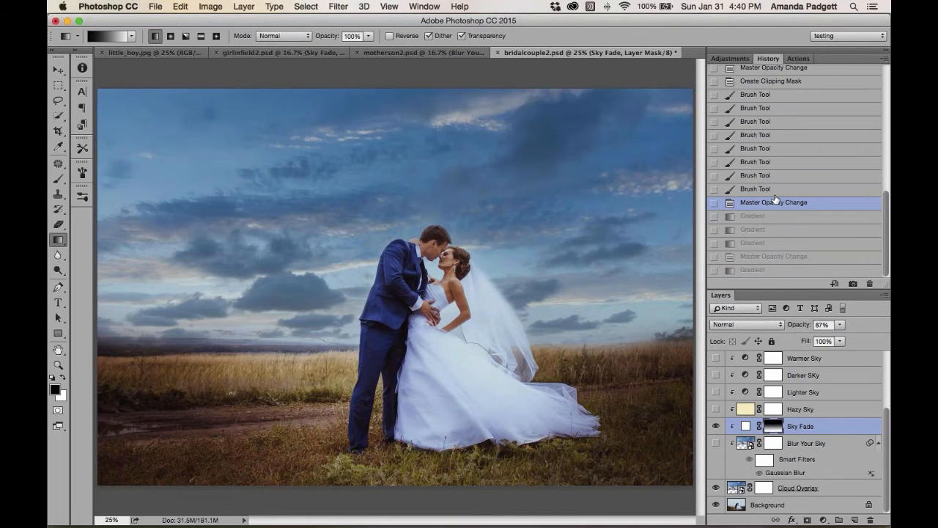
Set the Sky Fade layer's opacity to 100% and turn on the Lighter Sky layer.
drag(799, 327, 806, 327)
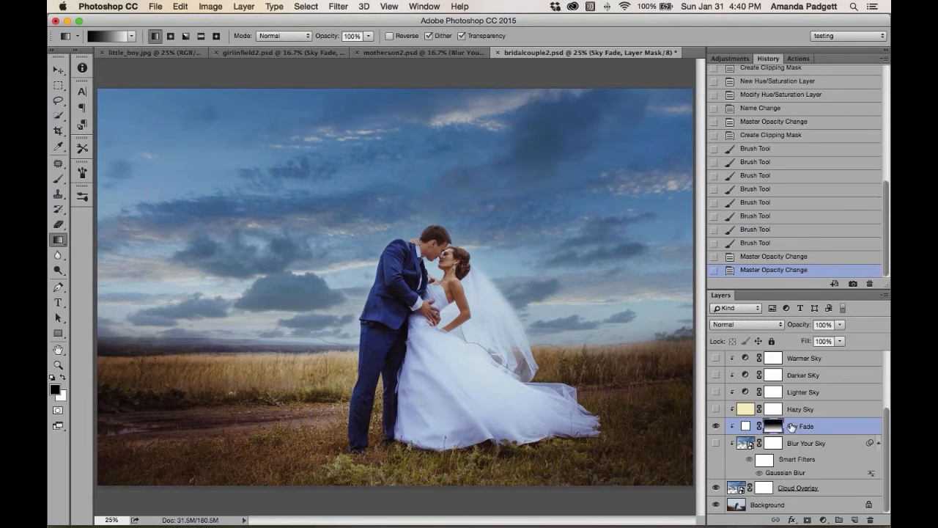
click(816, 427)
scroll(793, 415, up, 3)
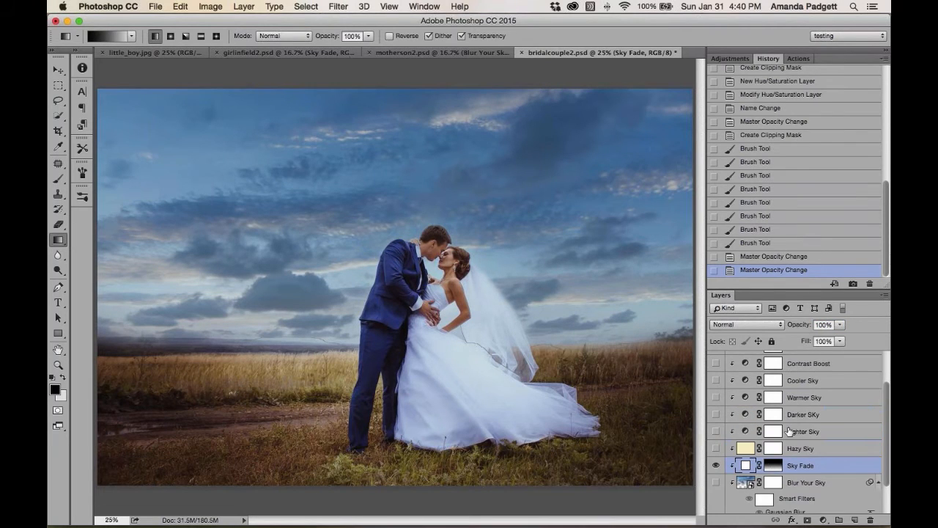
click(716, 431)
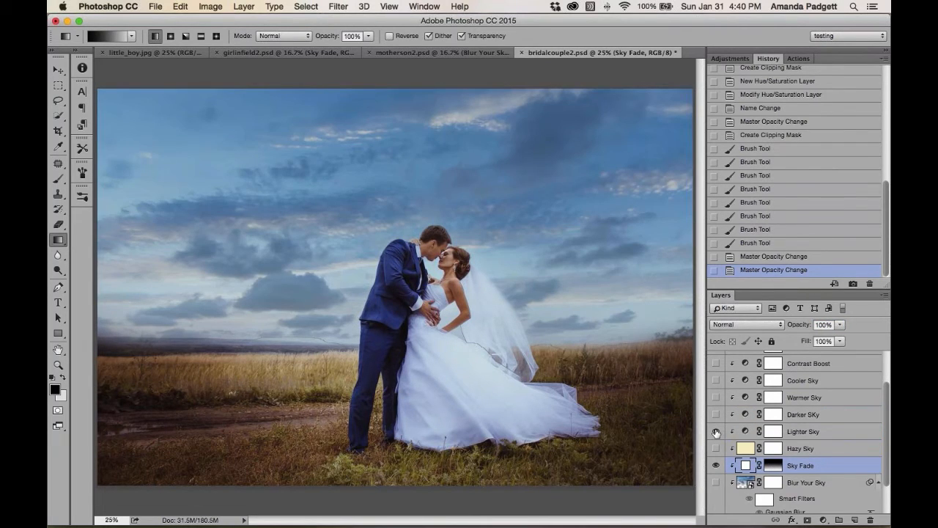
Turn on the Blur Your Sky layer and reduce its opacity to 27%.
scroll(814, 464, down, 3)
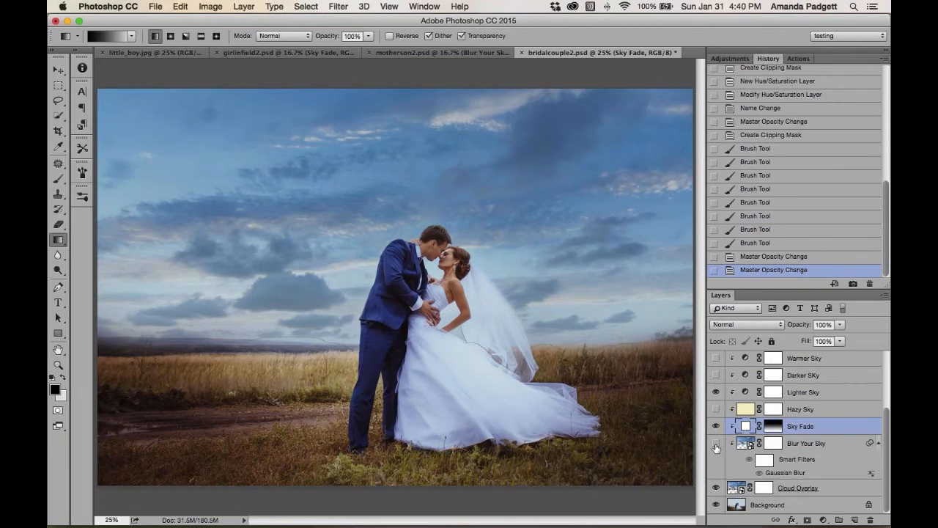
click(716, 444)
click(806, 443)
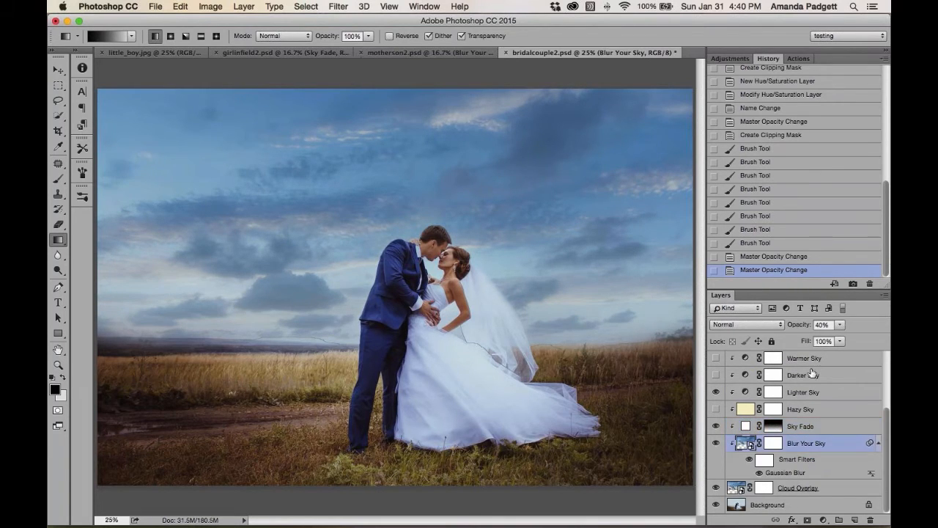
drag(802, 329, 799, 328)
scroll(782, 404, up, 2)
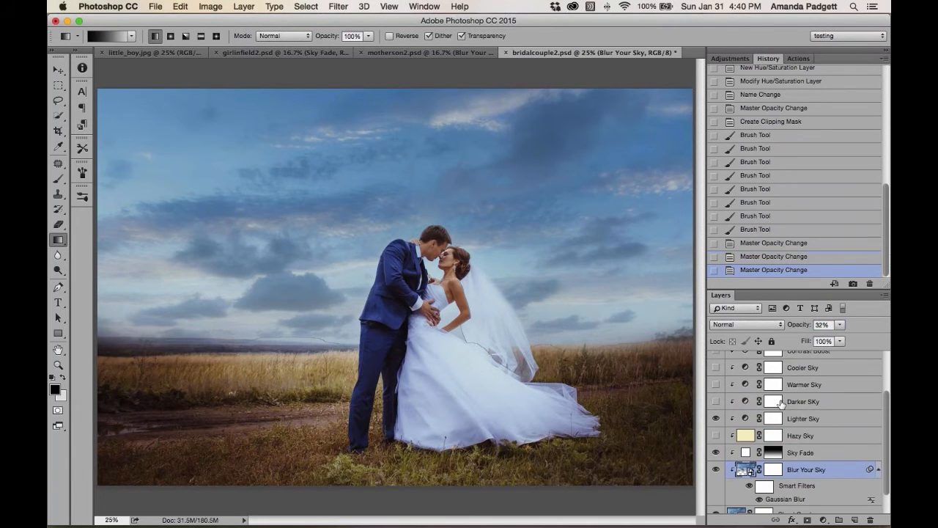
drag(805, 328, 802, 328)
Turn on the Warmer Sky layer, compare the sky with and without it, and set its opacity to 38%.
click(716, 384)
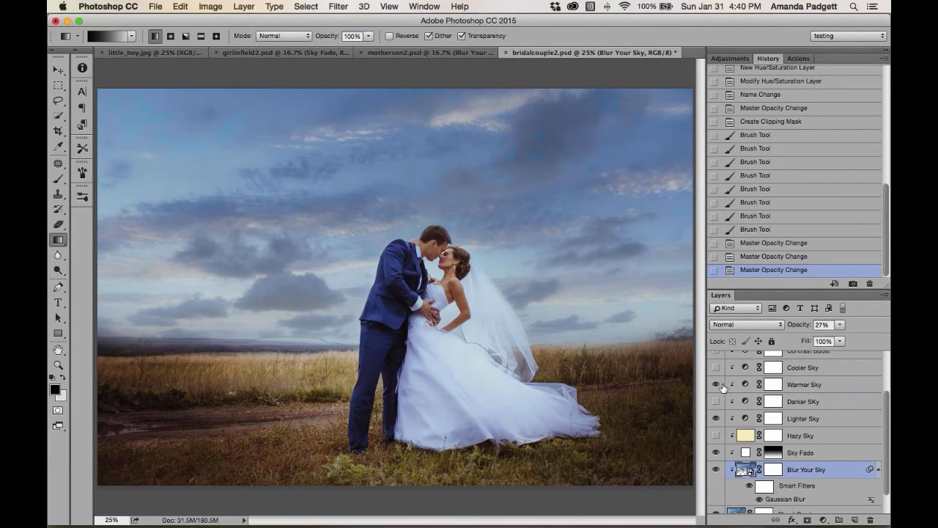
click(816, 389)
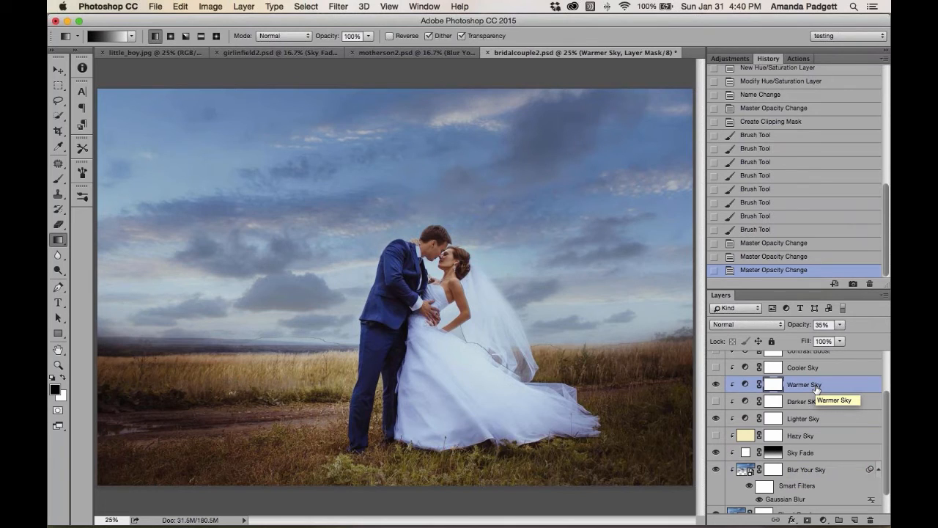
click(716, 385)
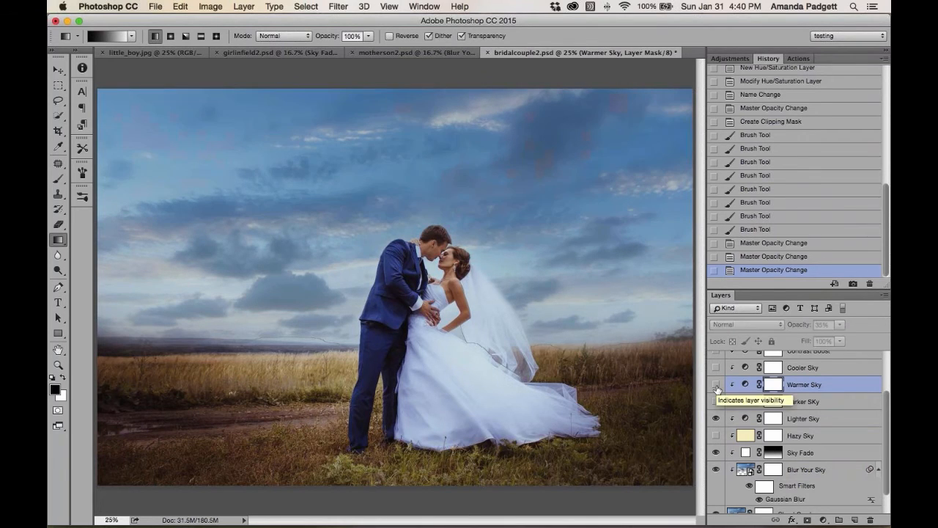
click(716, 385)
drag(801, 327, 802, 327)
Replace the Lighter Sky effect by hiding that layer and showing Darker Sky at 23% opacity.
scroll(762, 403, up, 3)
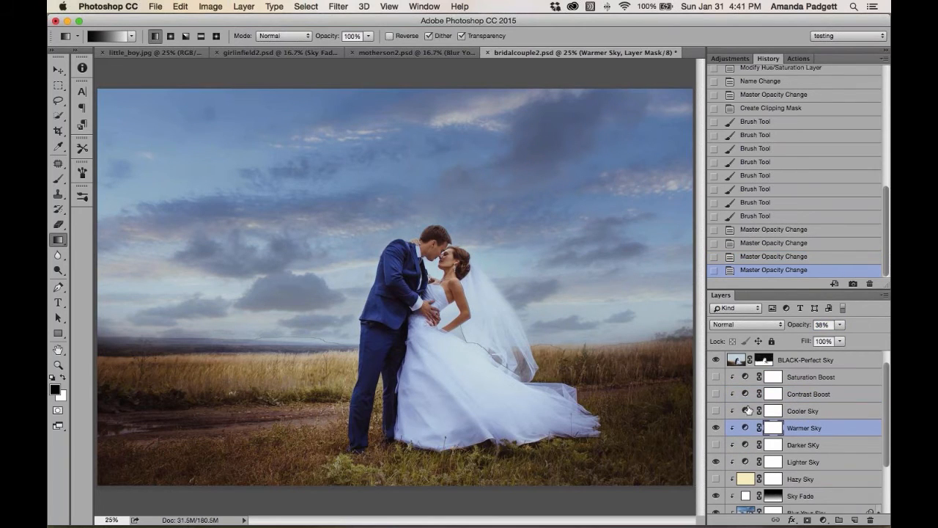
click(716, 445)
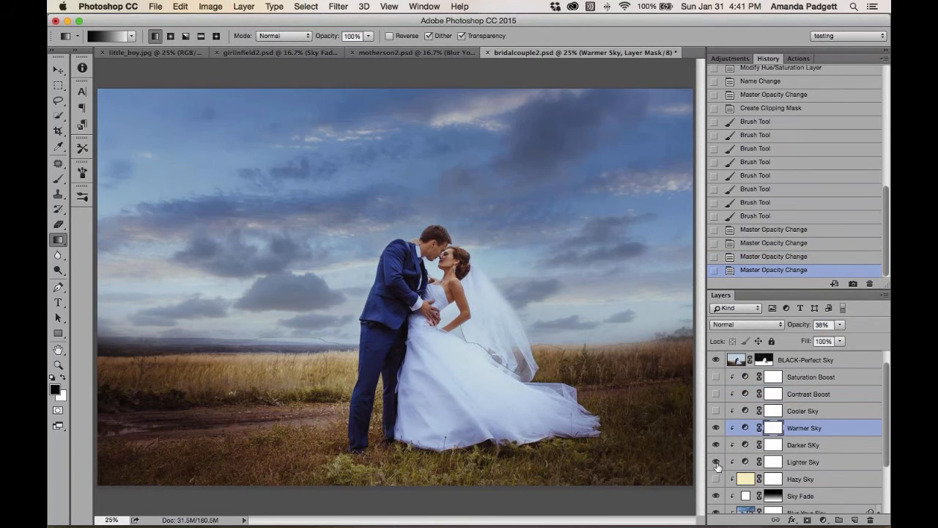
click(716, 462)
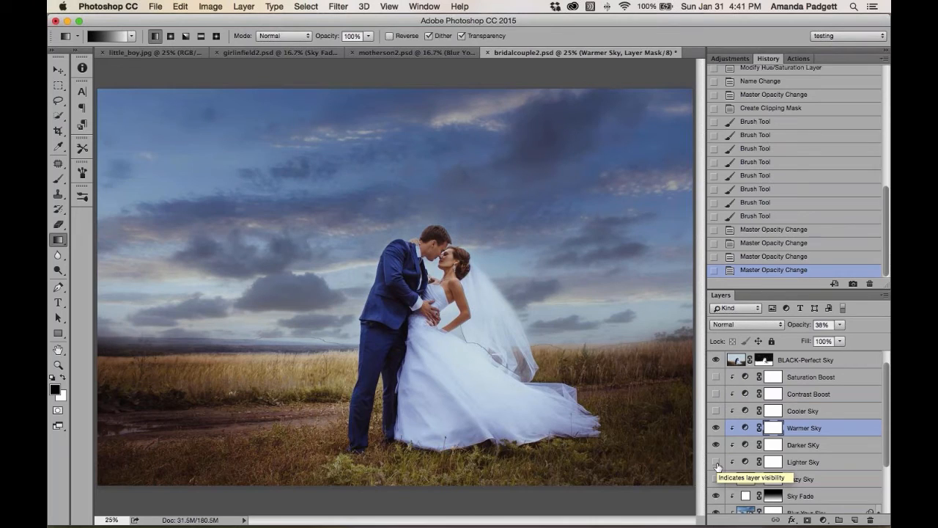
click(791, 445)
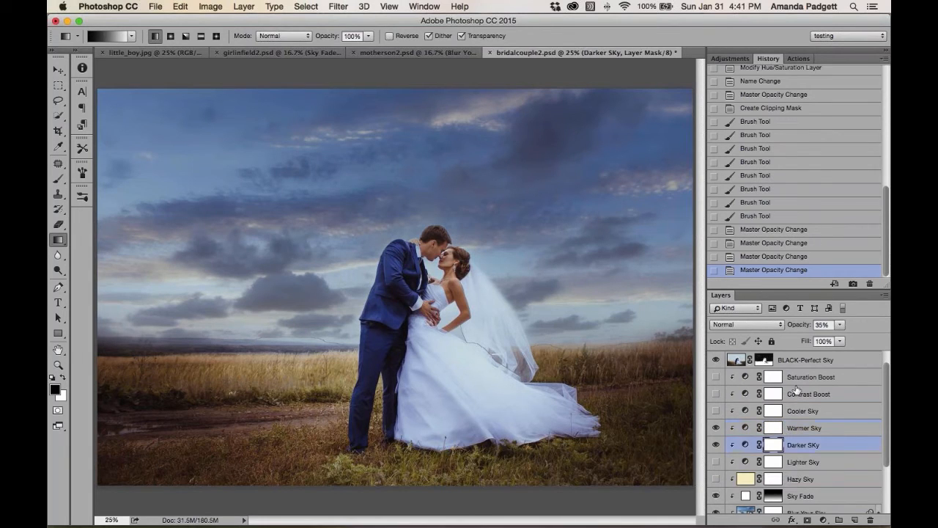
drag(803, 326, 796, 327)
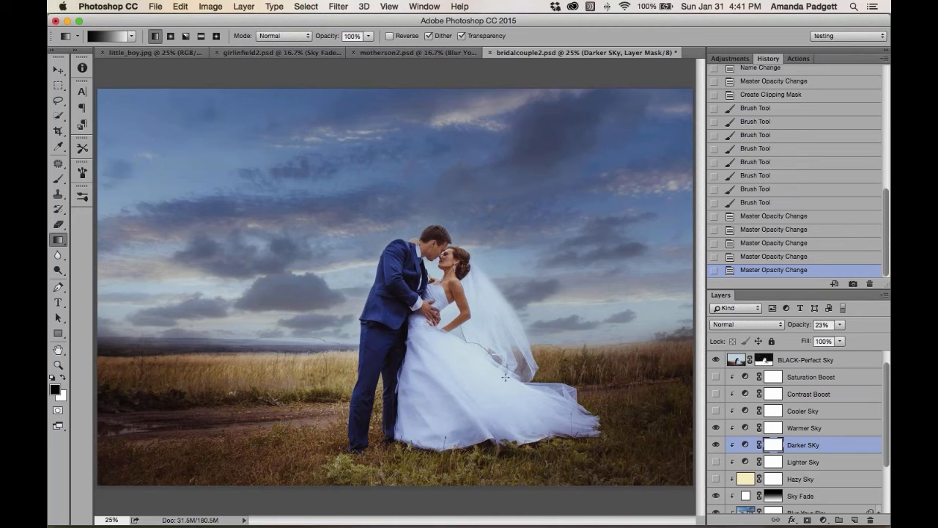
Compare the edited sky with the original photo by isolating the Background layer and restoring the other layers twice.
click(716, 427)
scroll(766, 434, down, 3)
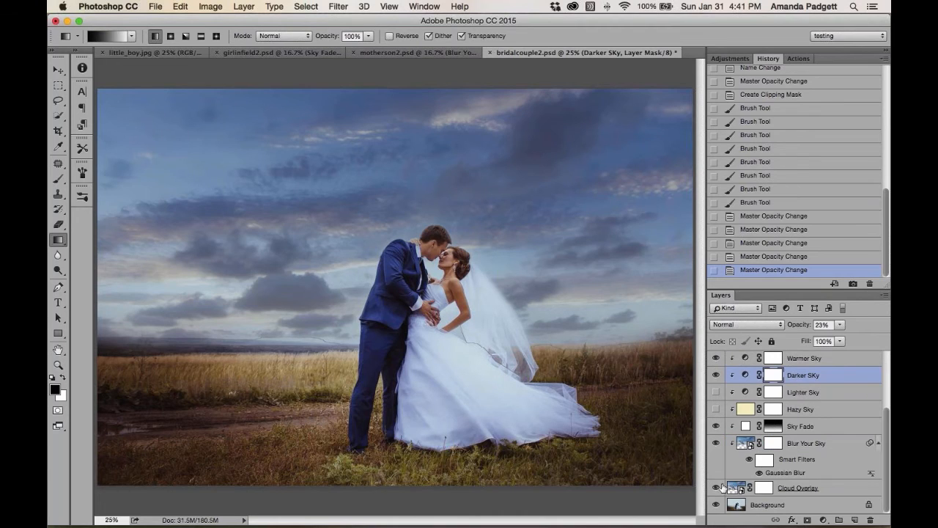
alt+click(714, 505)
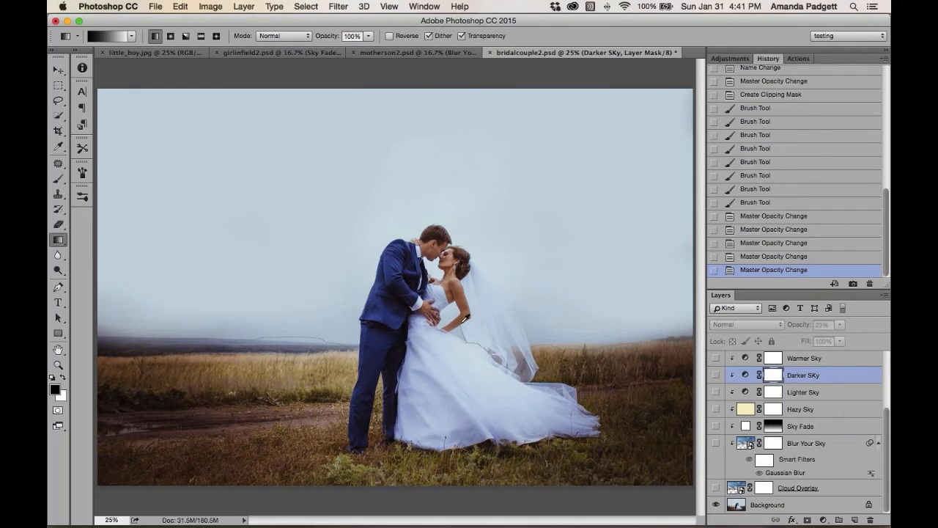
alt+click(715, 506)
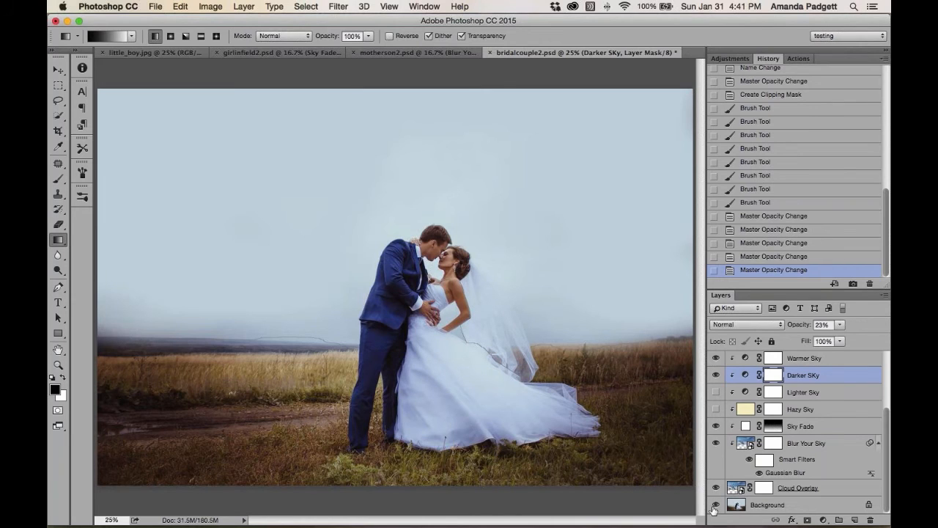
alt+click(715, 505)
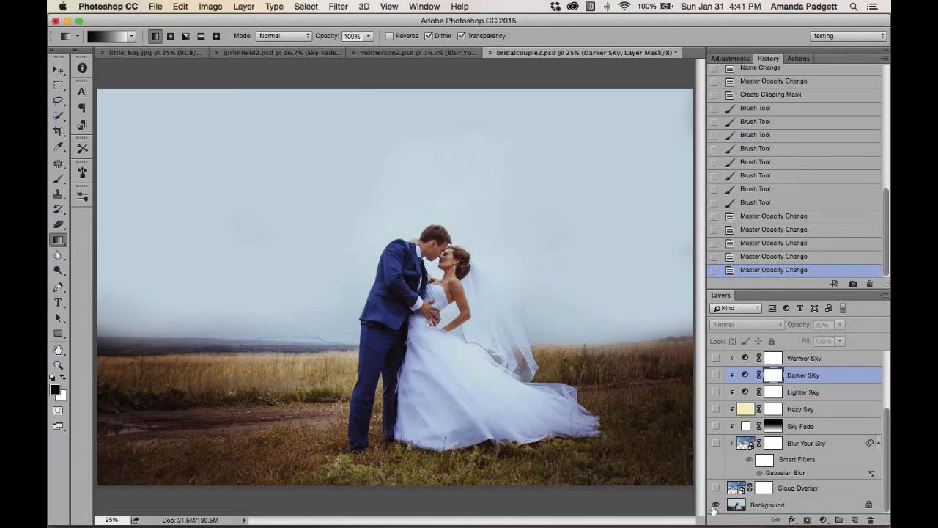
alt+click(714, 506)
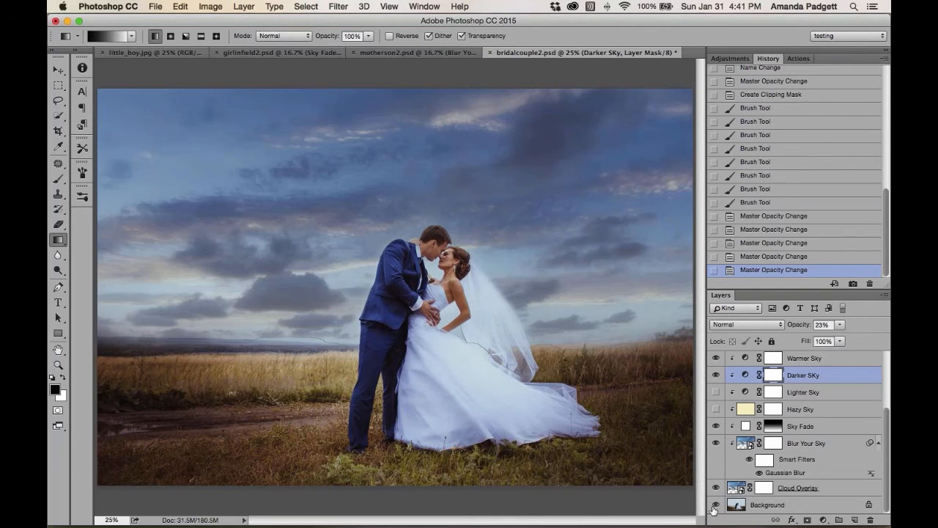
scroll(778, 416, up, 1)
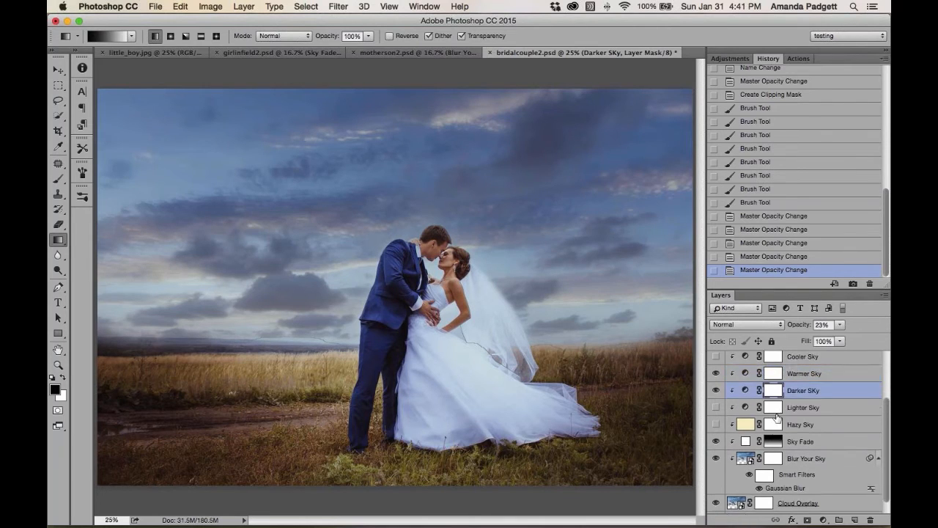
scroll(778, 416, up, 4)
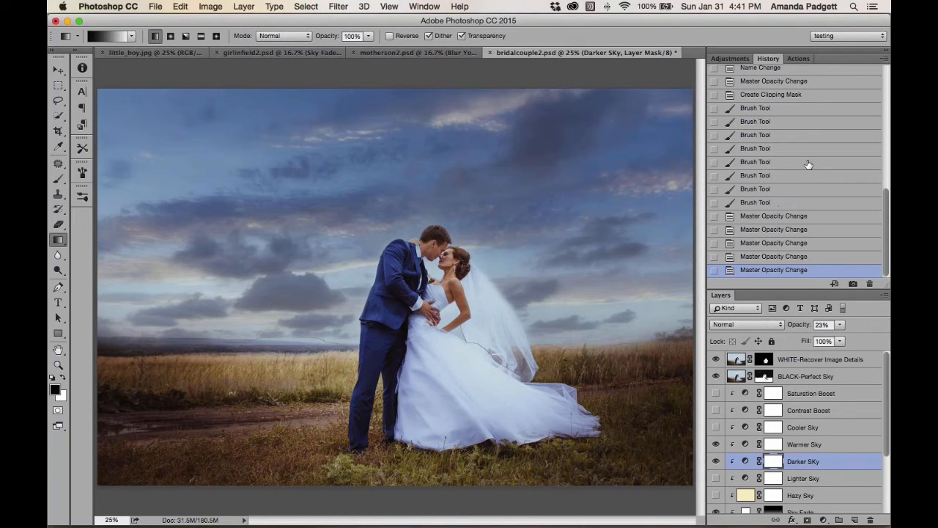
Save a history snapshot of the current bridal couple edit, restore the document's opening state and review its sky layers.
scroll(800, 139, up, 10)
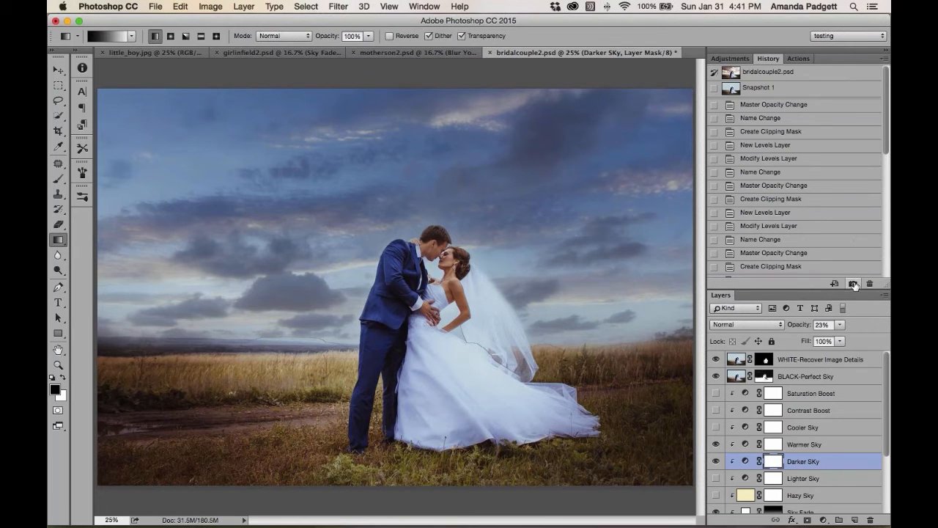
scroll(795, 113, down, 10)
scroll(788, 124, up, 10)
click(790, 71)
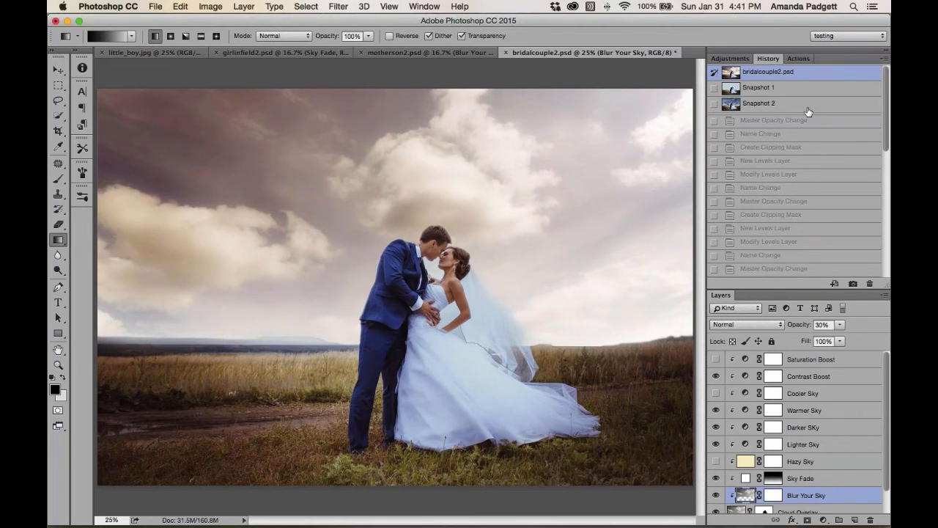
scroll(815, 414, down, 2)
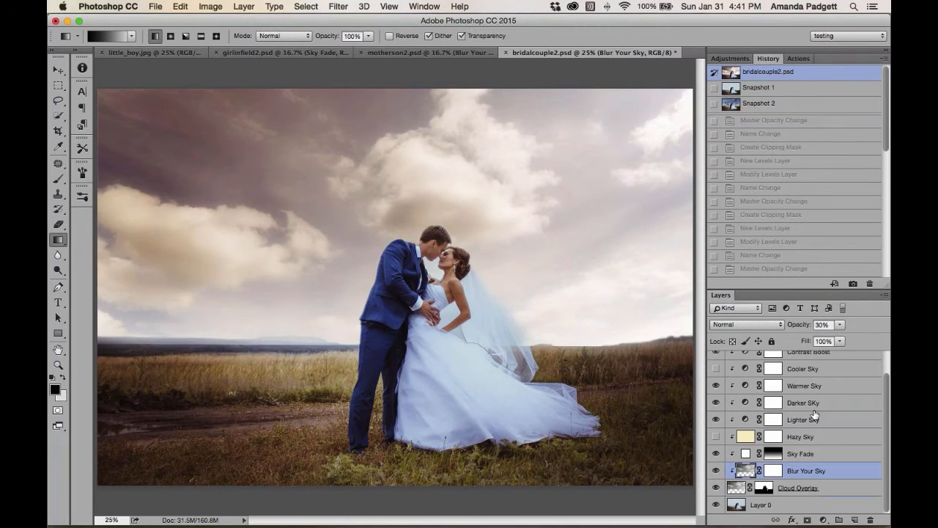
scroll(814, 415, up, 2)
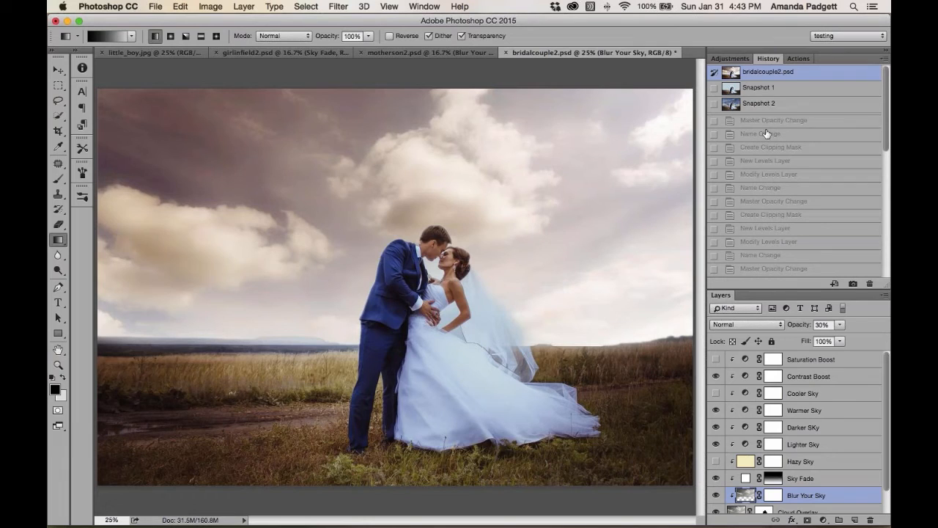
Restore Snapshot 1 of the bridal couple photo and try to run the Blown-Out Sky Magic Replace action.
click(763, 87)
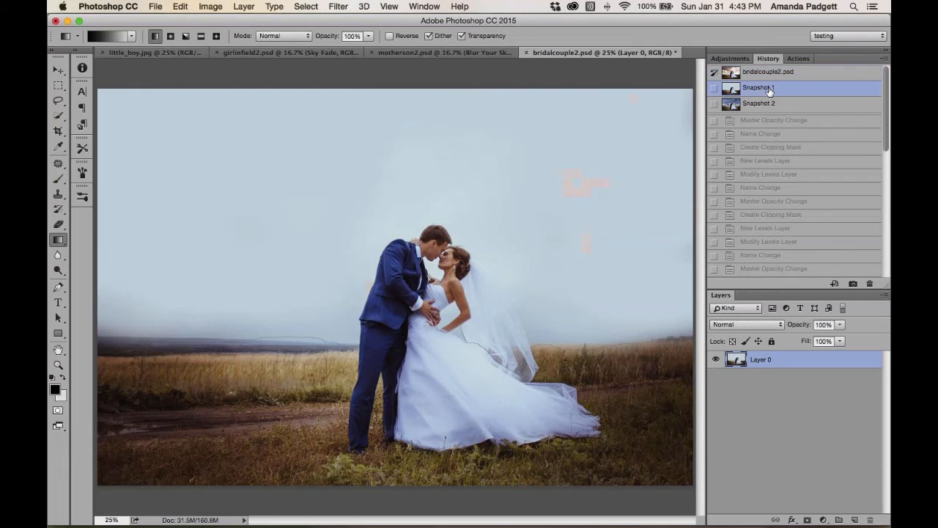
click(798, 57)
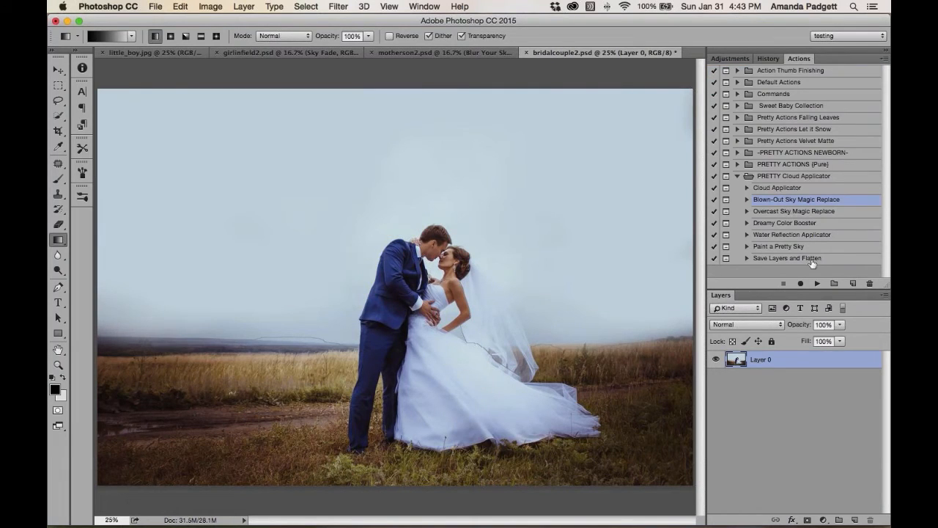
click(815, 284)
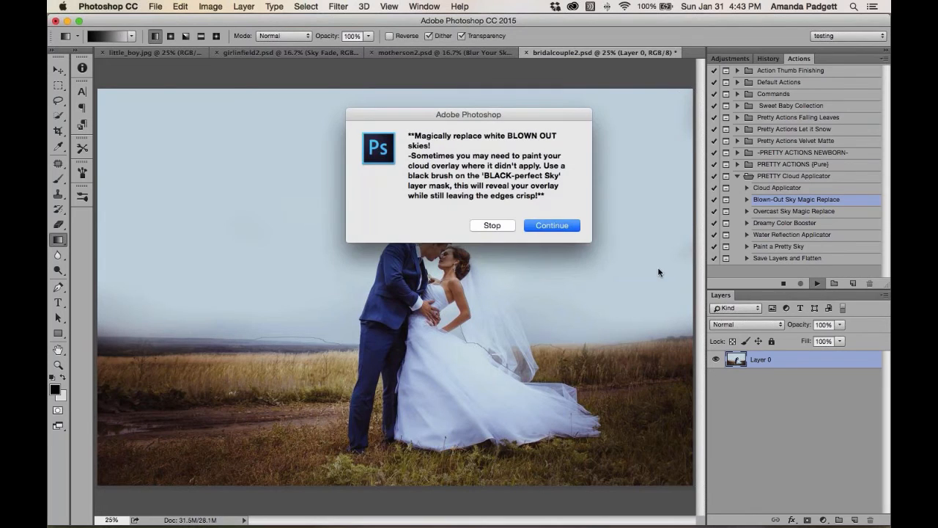
click(570, 227)
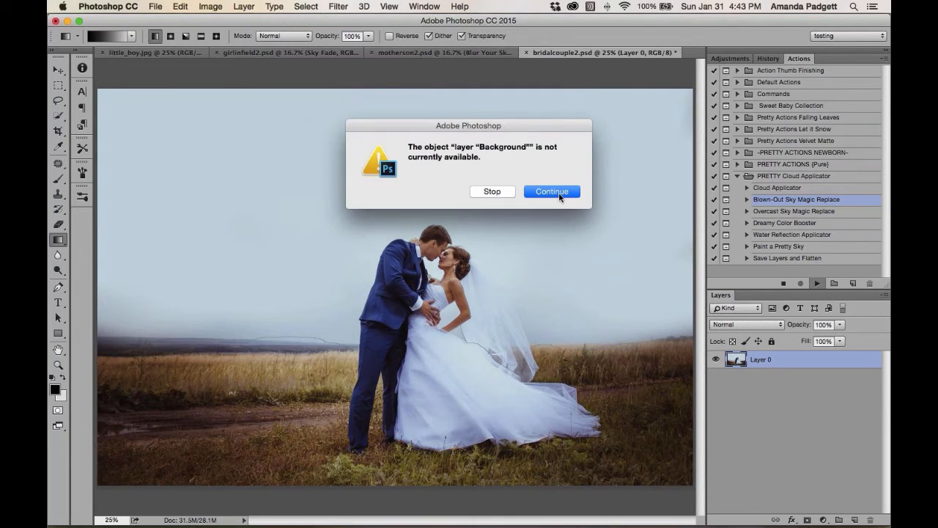
click(558, 192)
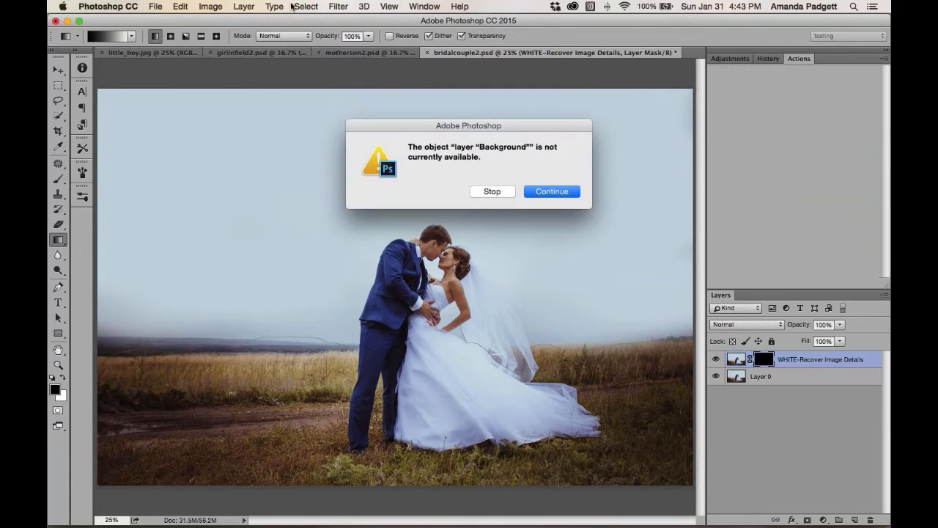
click(503, 192)
Flatten the image into a Background layer and run the Blown-Out Sky Magic Replace action up to choosing an overlay.
click(305, 6)
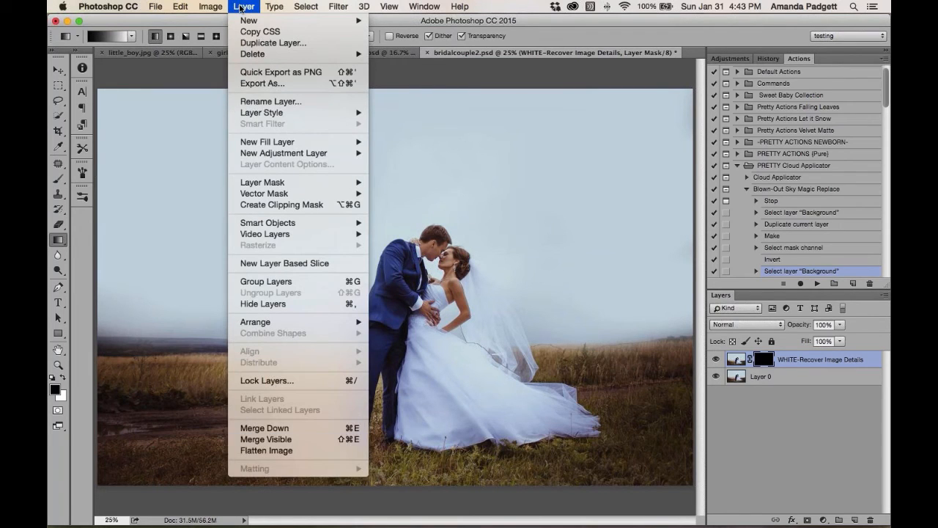
click(266, 450)
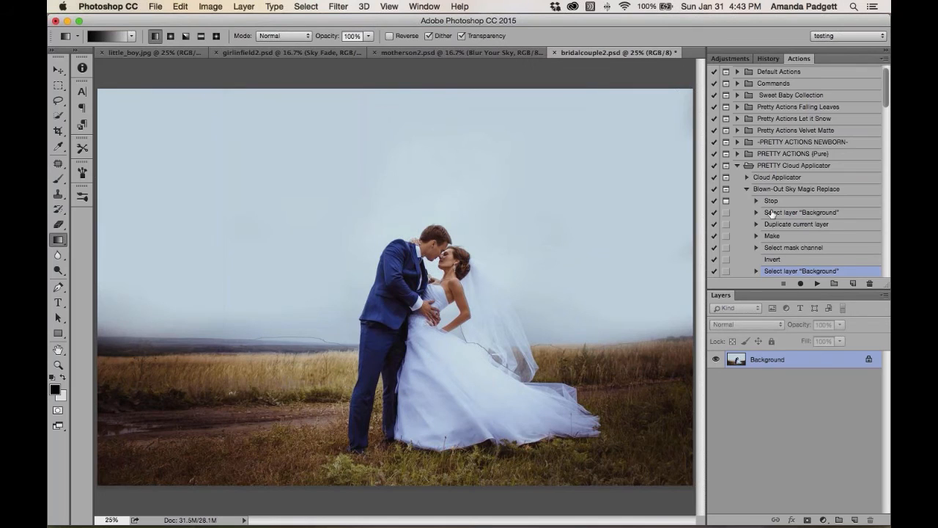
click(773, 190)
click(818, 283)
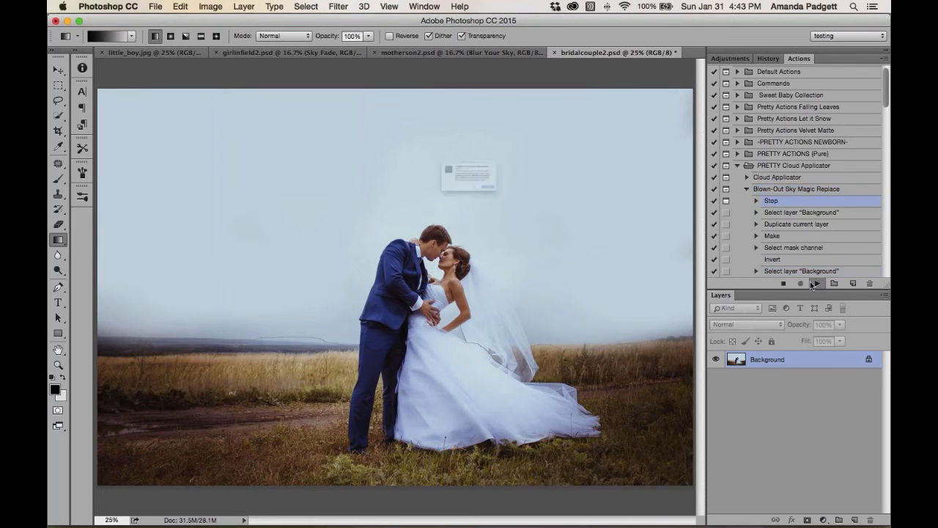
click(569, 224)
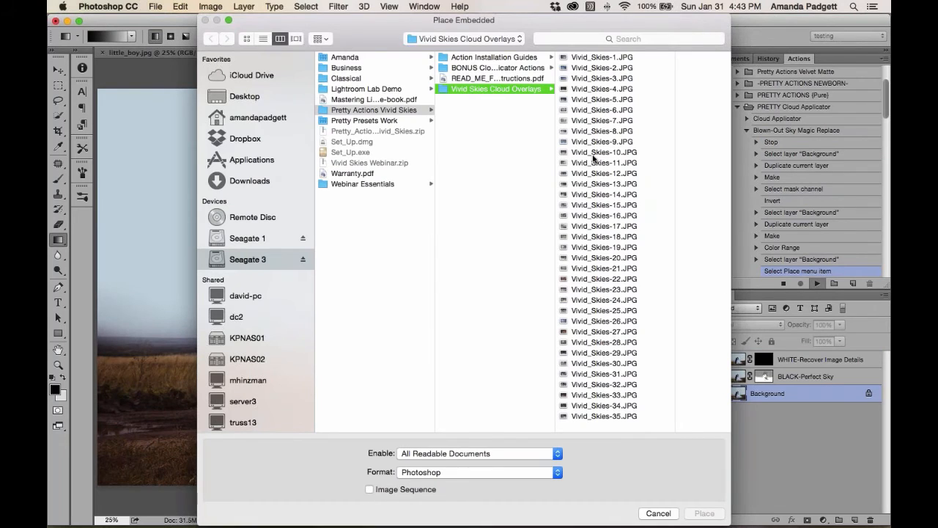
Preview Vivid_Skies-10.JPG and browse the cloud overlays in column, list and cover flow views, leaving without placing one.
click(595, 151)
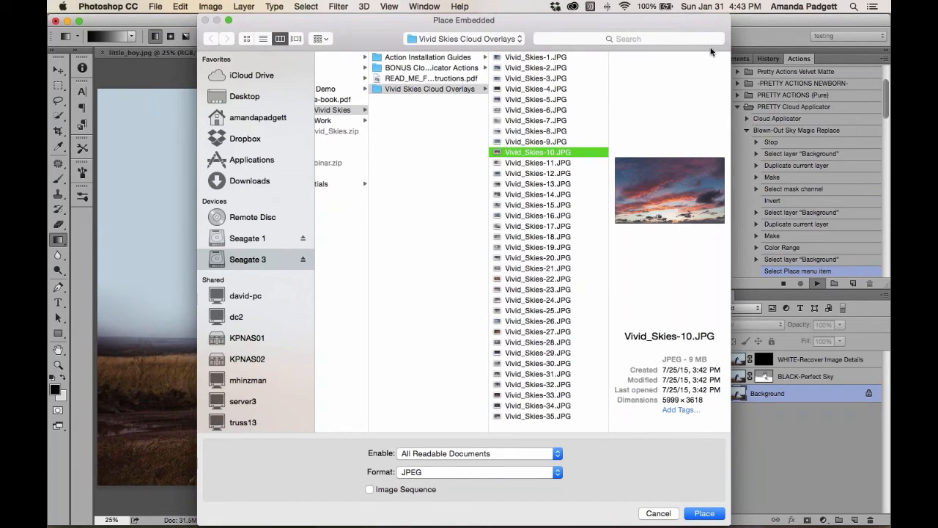
click(264, 39)
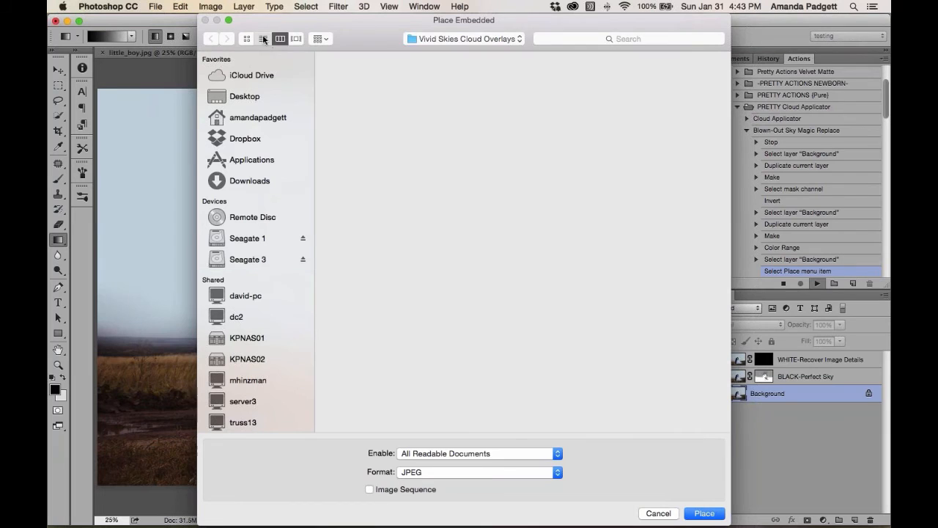
scroll(407, 235, down, 2)
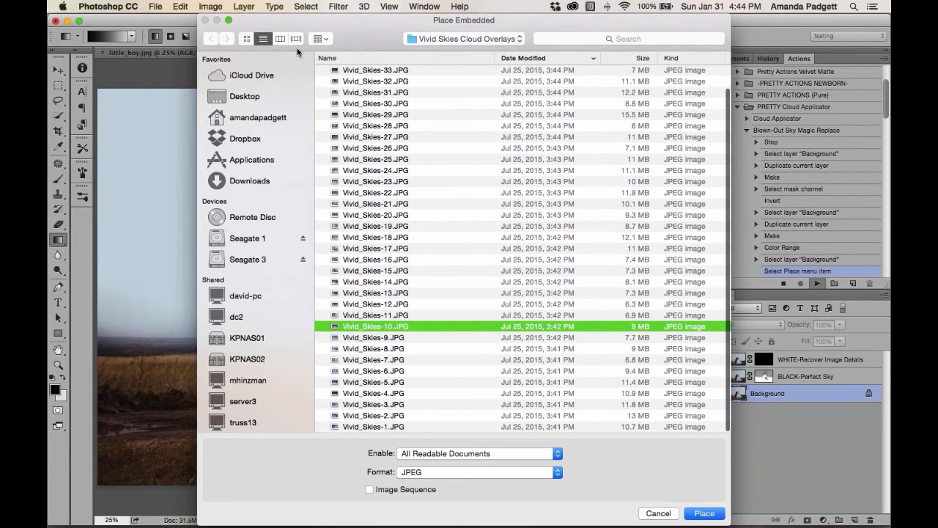
click(280, 39)
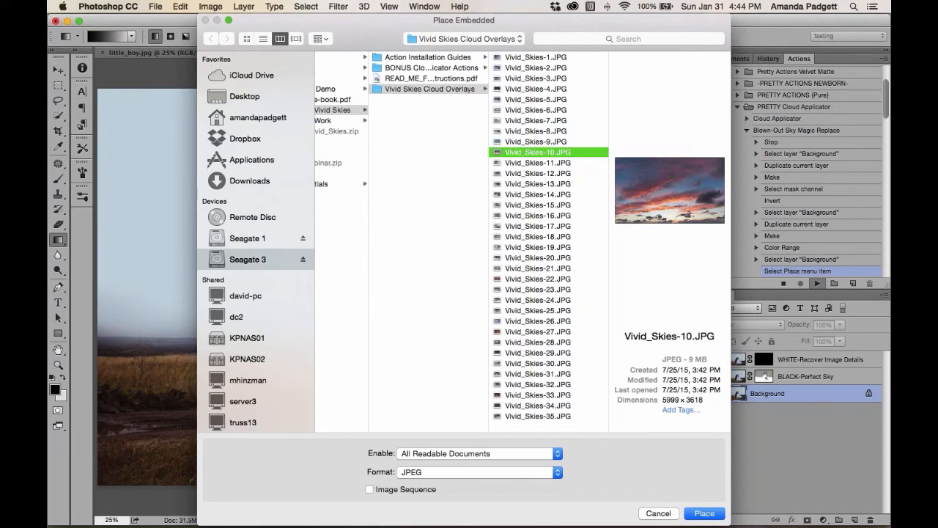
click(297, 38)
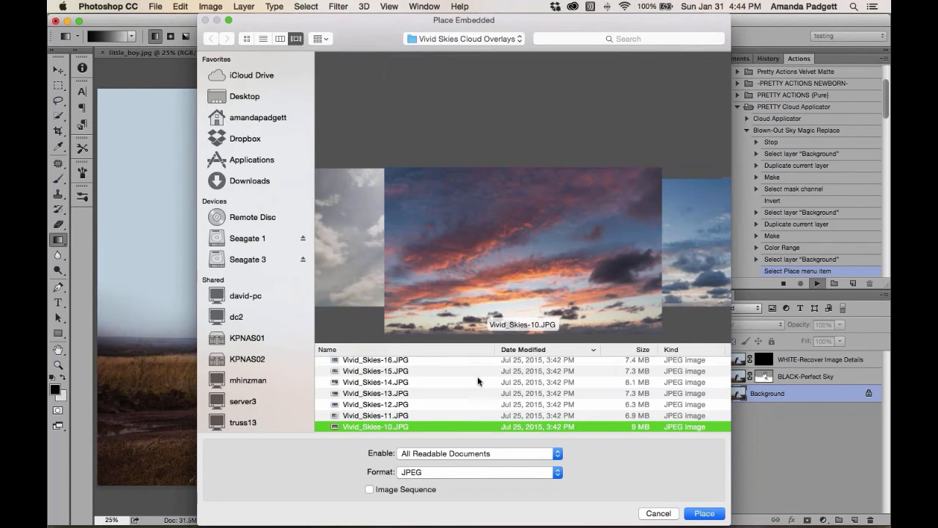
scroll(478, 377, down, 3)
scroll(477, 376, up, 4)
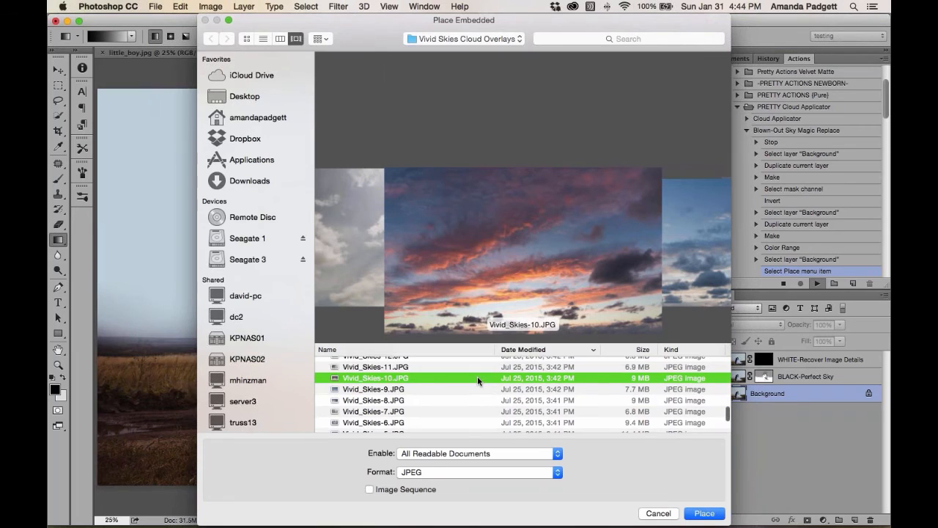
scroll(477, 376, up, 2)
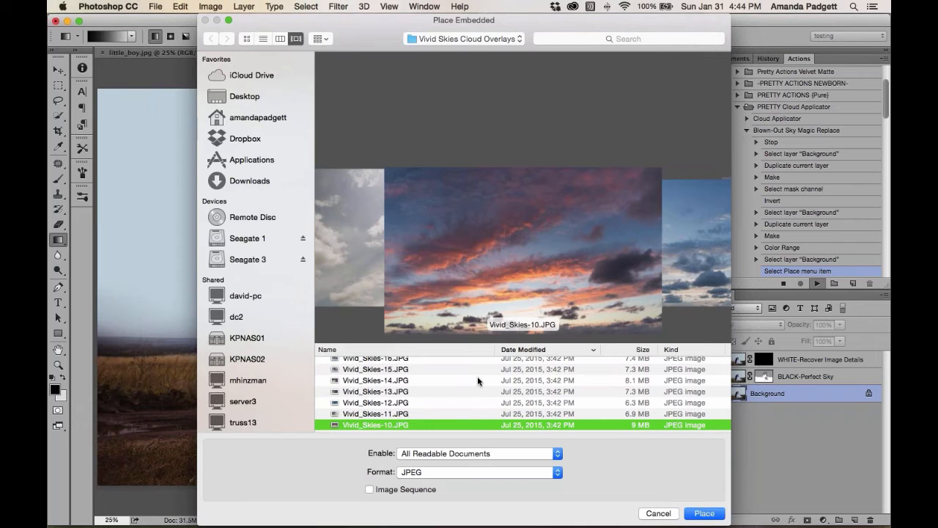
click(659, 513)
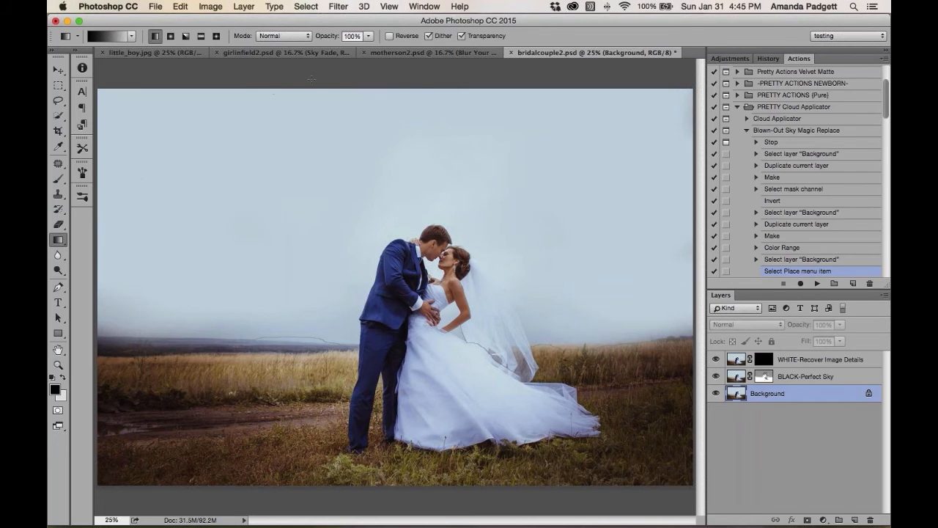
Open the recent file girlinfield1.psd and bring Photoshop back to the front.
click(293, 53)
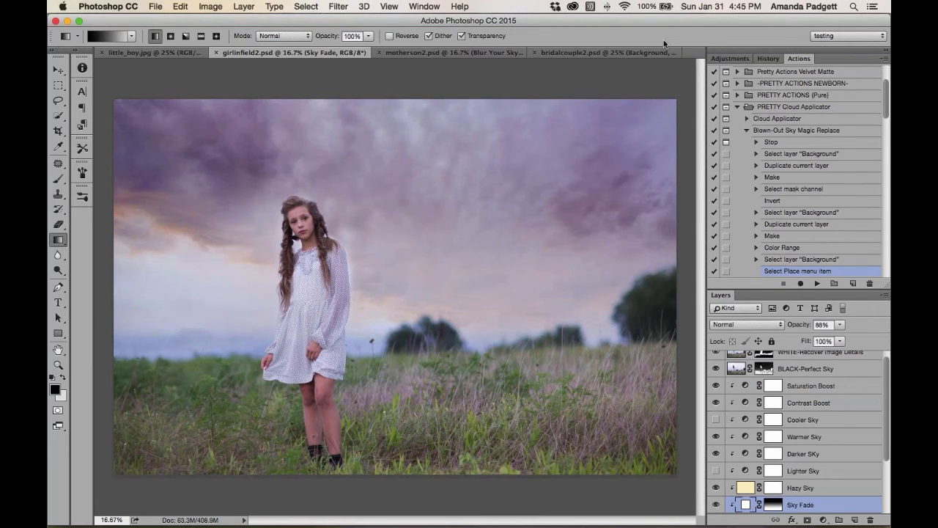
click(154, 7)
mouse_move(183, 66)
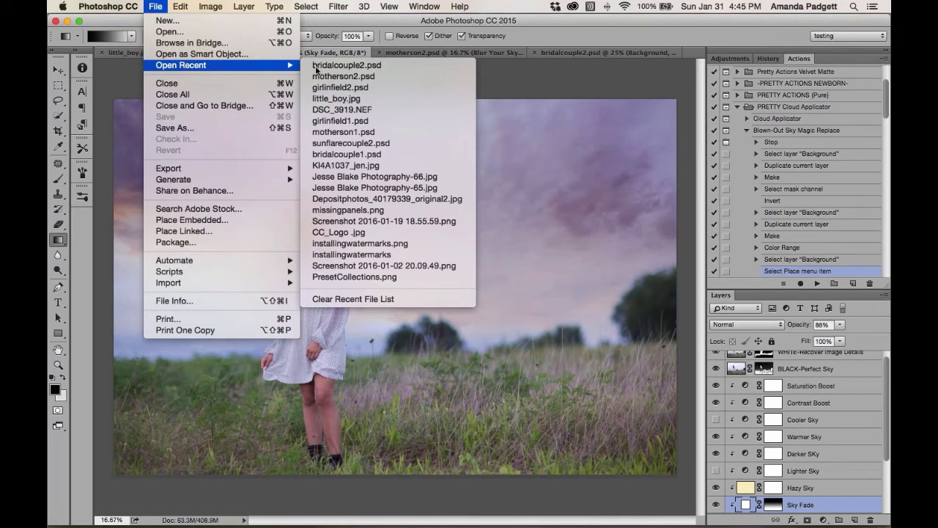
click(469, 87)
click(155, 7)
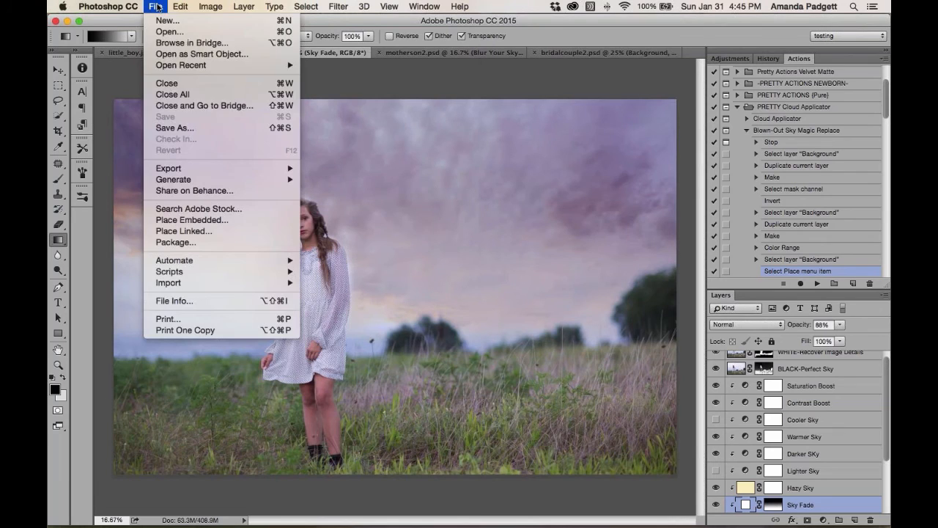
mouse_move(185, 66)
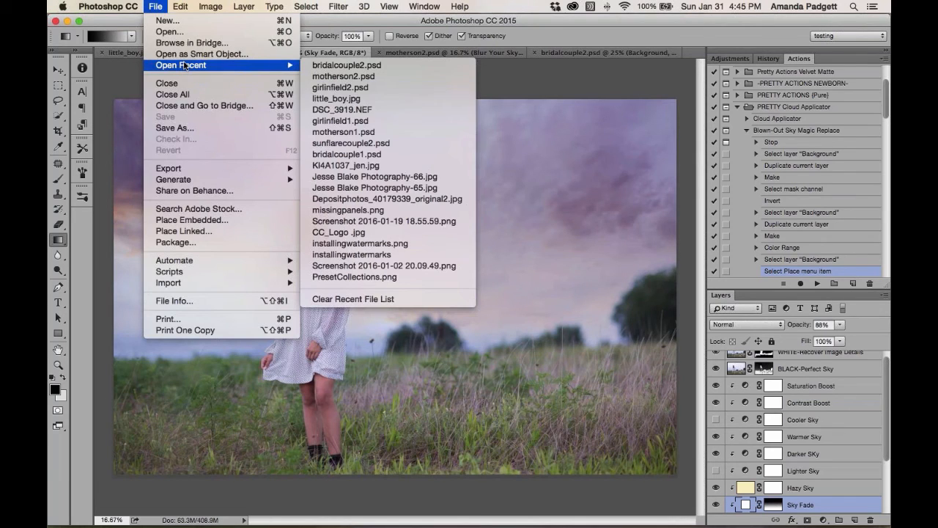
click(343, 121)
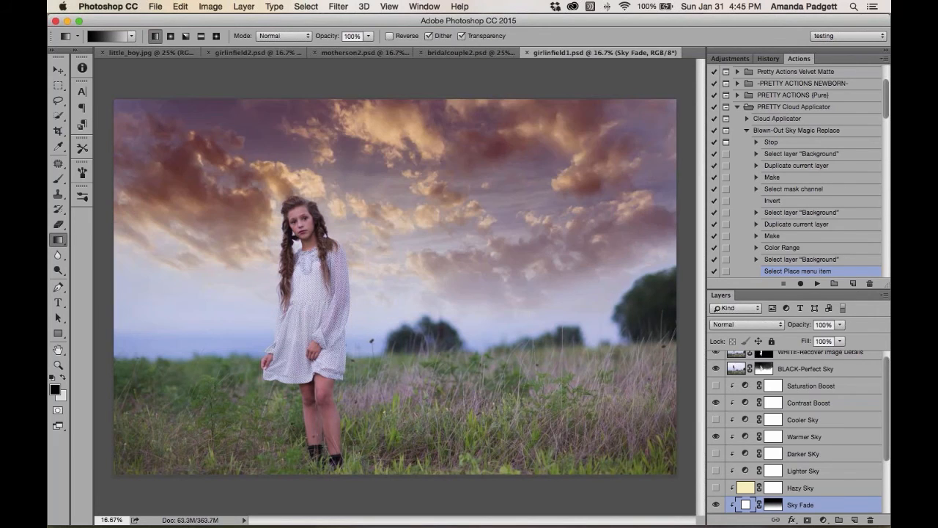
click(691, 41)
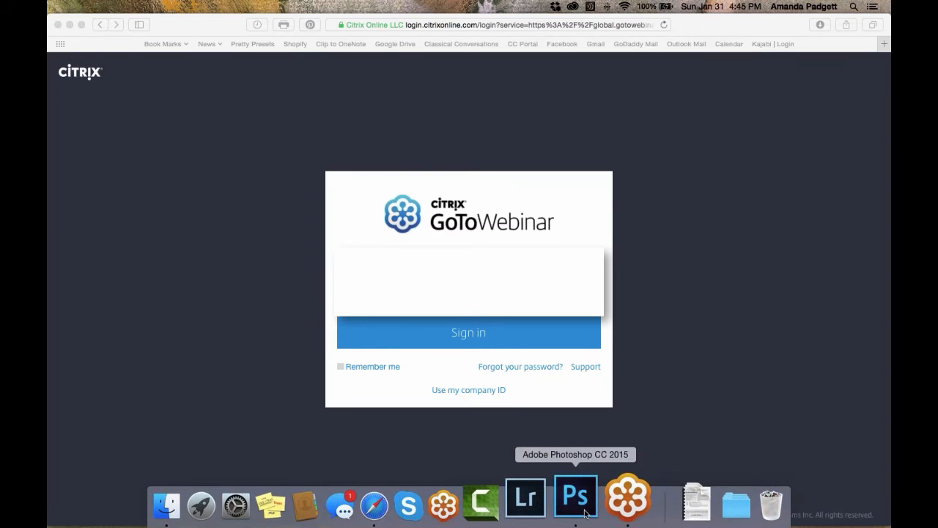
click(586, 513)
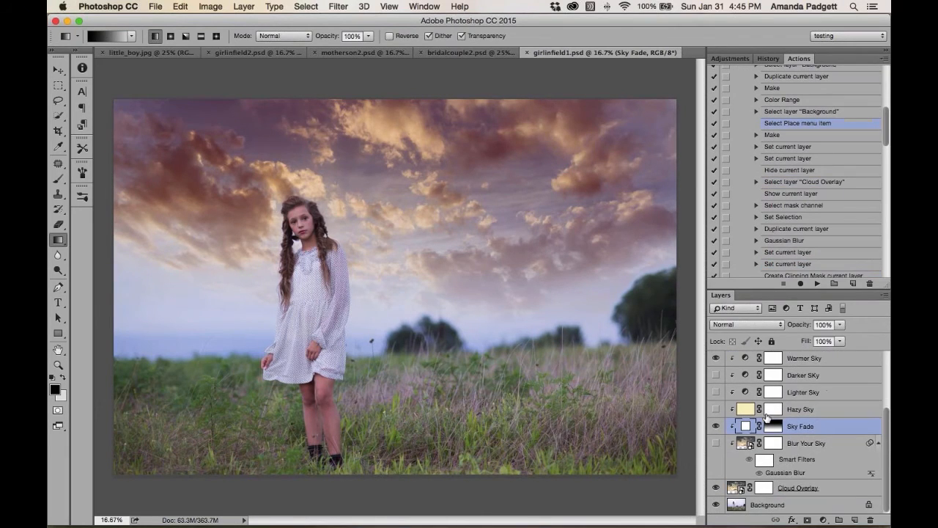
Enlarge the layer list and compare the girl's edited sky with the original by isolating the Background layer and restoring the others.
drag(731, 288, 732, 197)
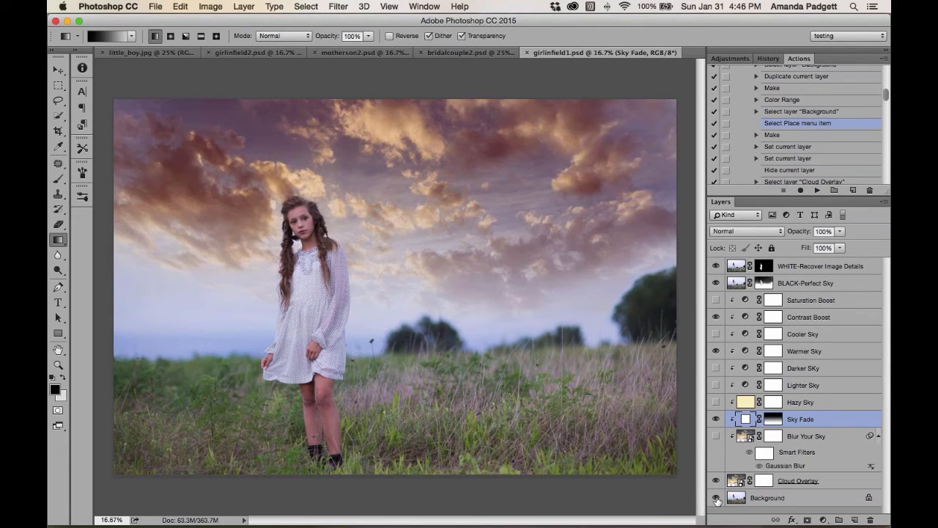
alt+click(716, 498)
alt+click(716, 499)
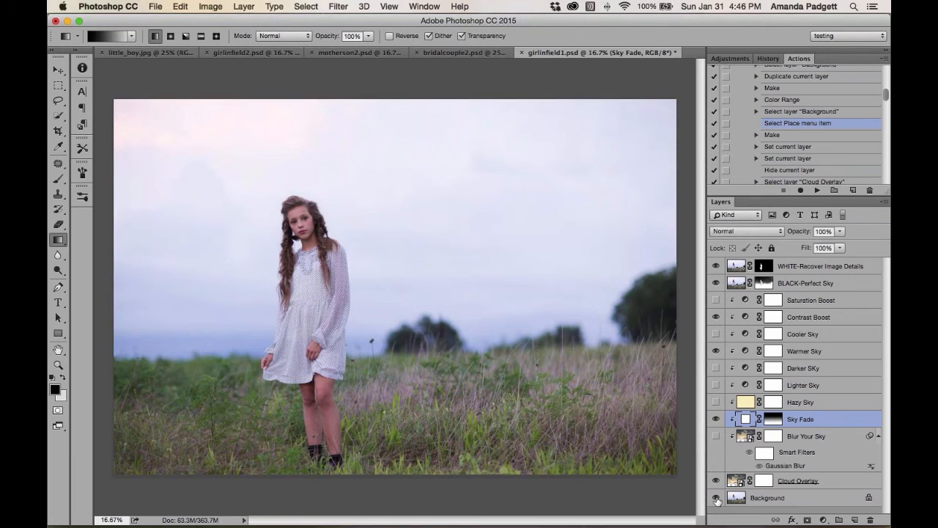
Select the BLACK-Perfect Sky mask and the Sky Fade layer in turn, and compare the sky with and without Sky Fade.
click(770, 284)
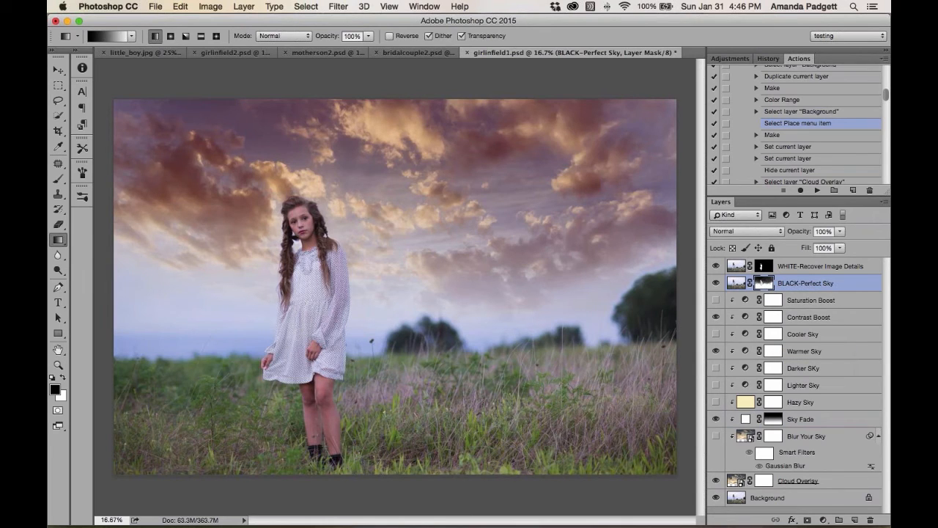
click(803, 423)
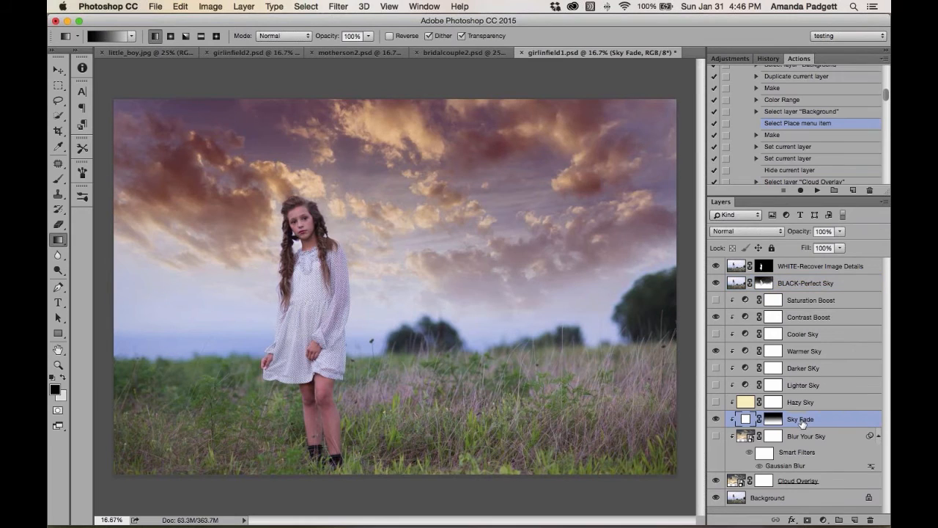
click(716, 419)
click(716, 419)
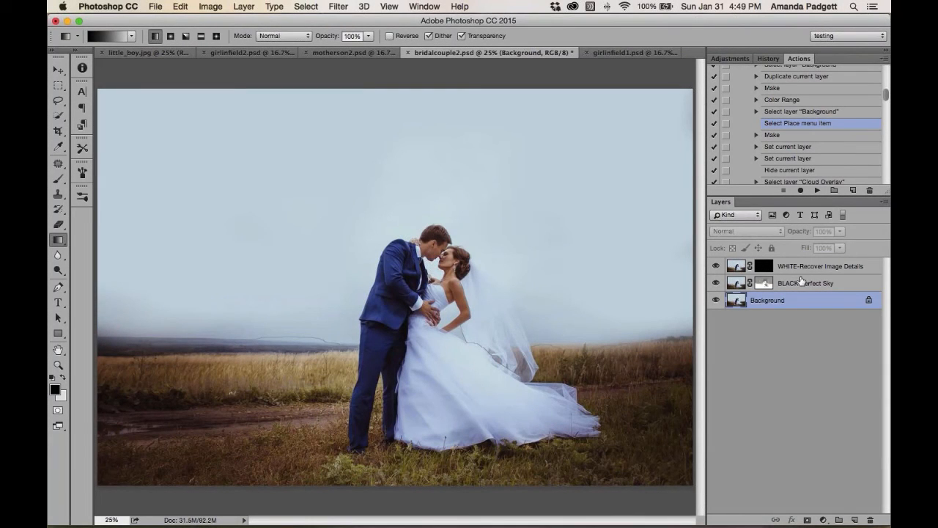
Delete the WHITE-Recover Image Details and BLACK-Perfect Sky layers from bridalcouple2.psd, leaving only the Background.
click(802, 282)
shift+click(804, 273)
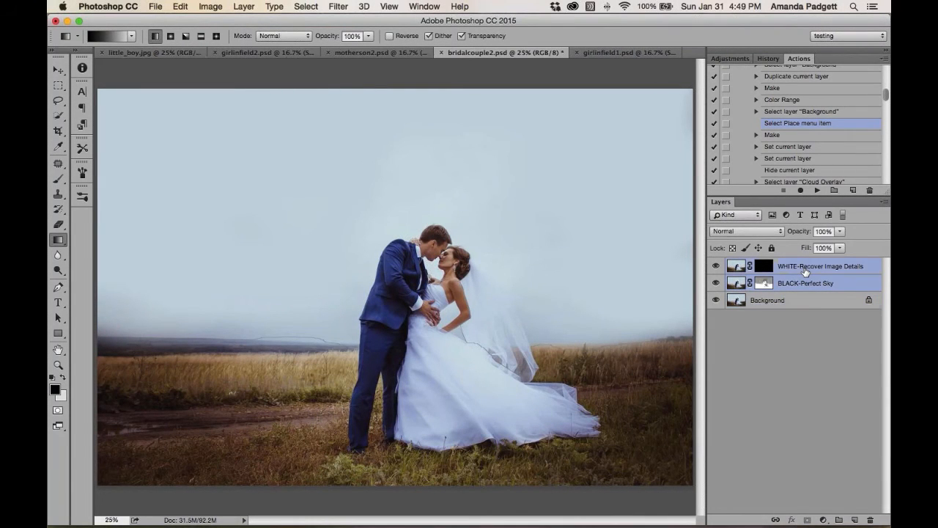
key(Delete)
scroll(782, 152, up, 5)
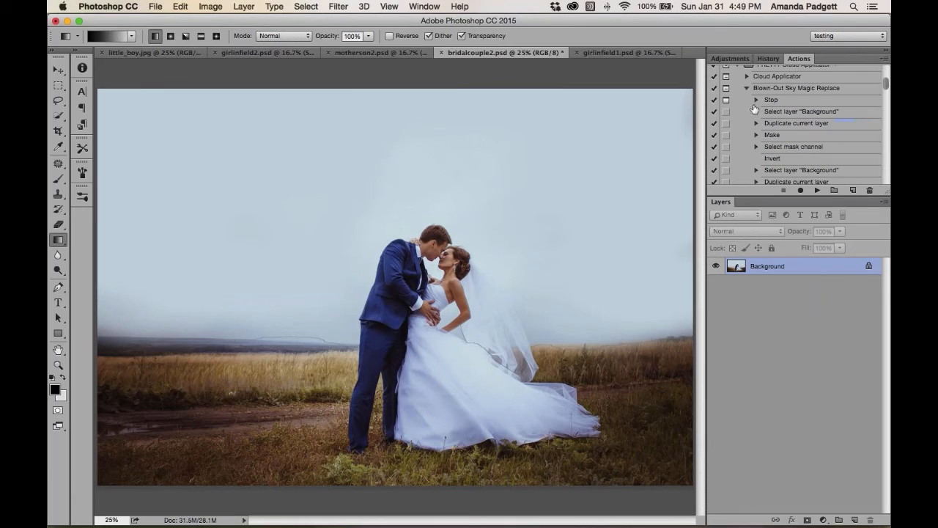
Collapse the Blown-Out Sky Magic Replace steps and run the Overcast Sky Magic Replace action, continuing past its instructions.
click(747, 88)
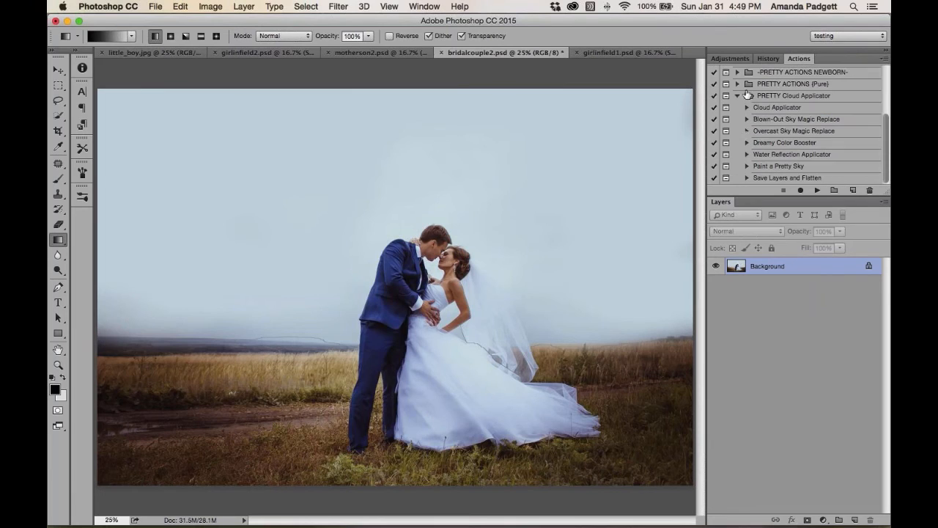
click(783, 132)
click(790, 120)
click(793, 132)
click(817, 190)
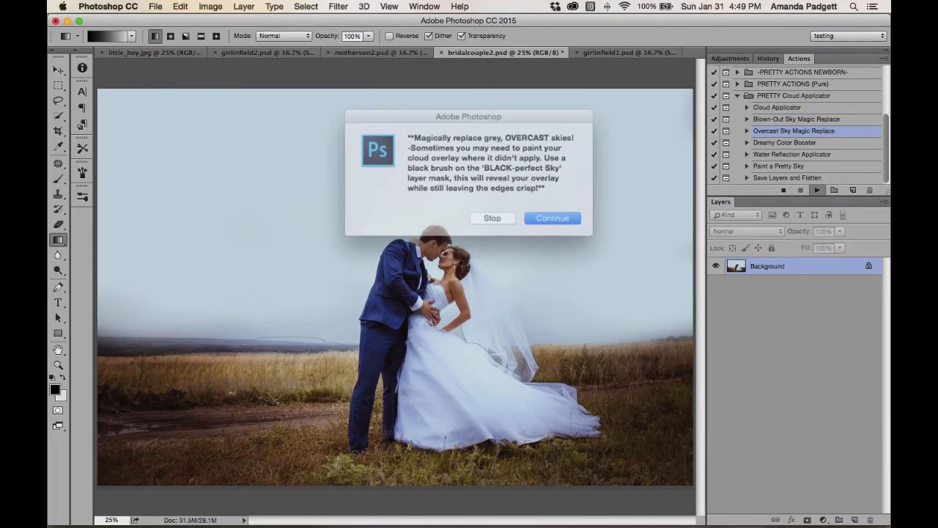
click(560, 218)
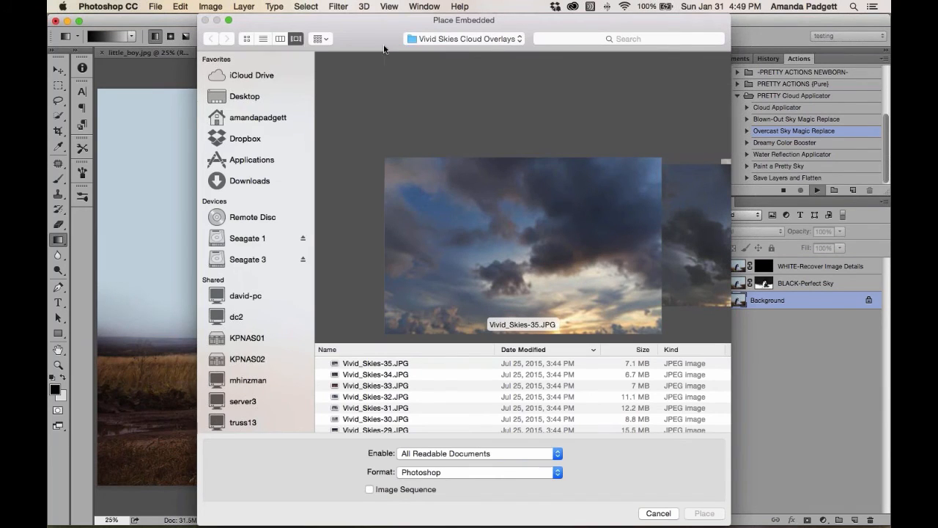
Preview several skies in the Vivid Skies Cloud Overlays folder in column view and place Vivid_Skies-33.JPG into the bridal photo.
click(280, 38)
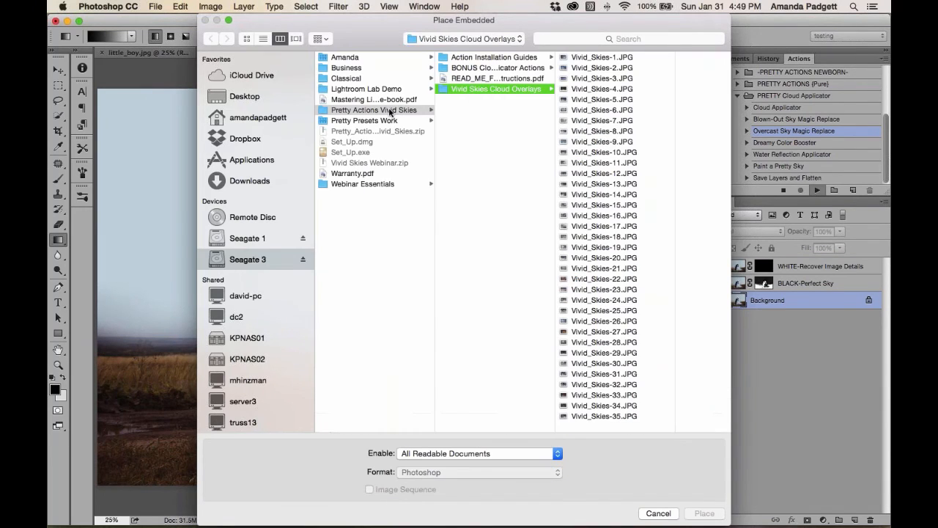
click(605, 132)
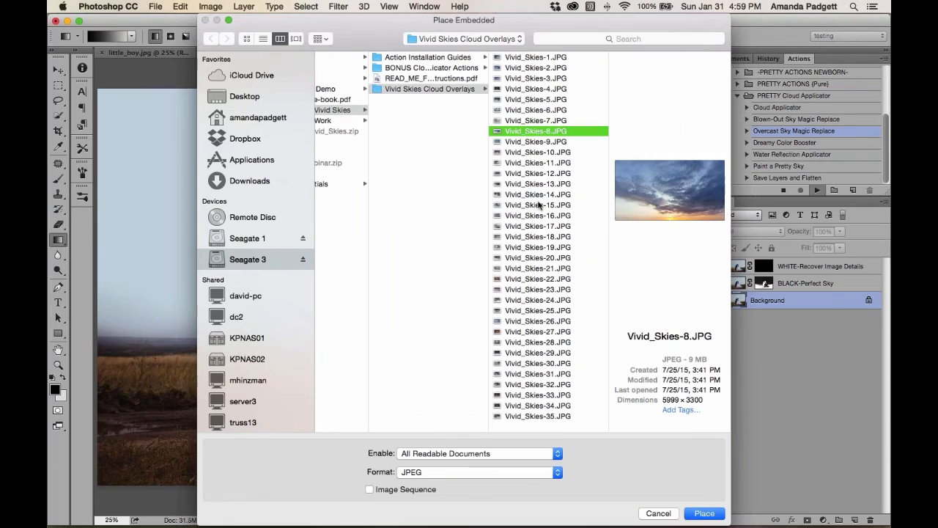
click(518, 88)
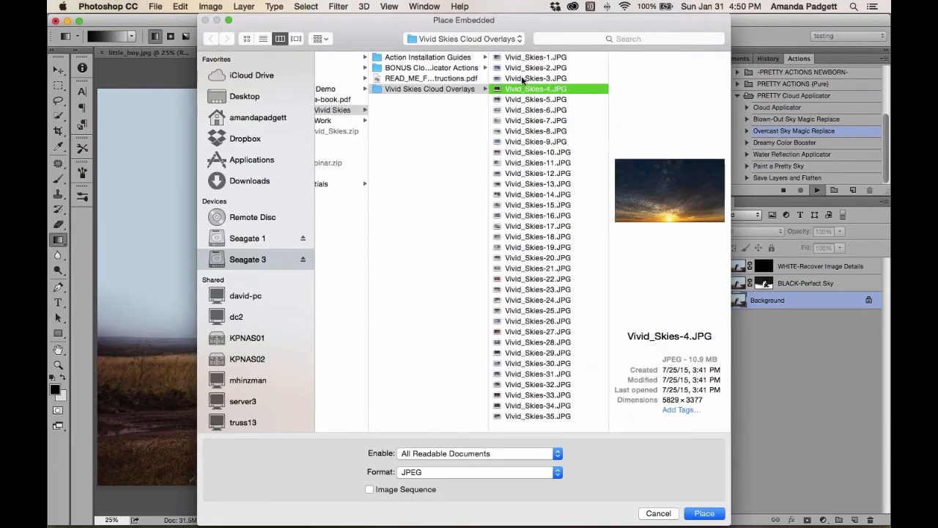
click(521, 78)
click(527, 68)
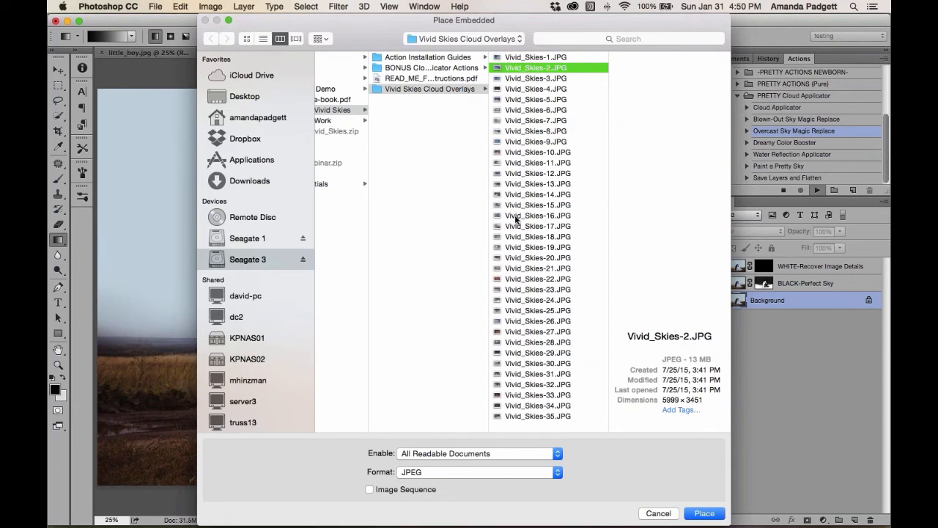
click(532, 290)
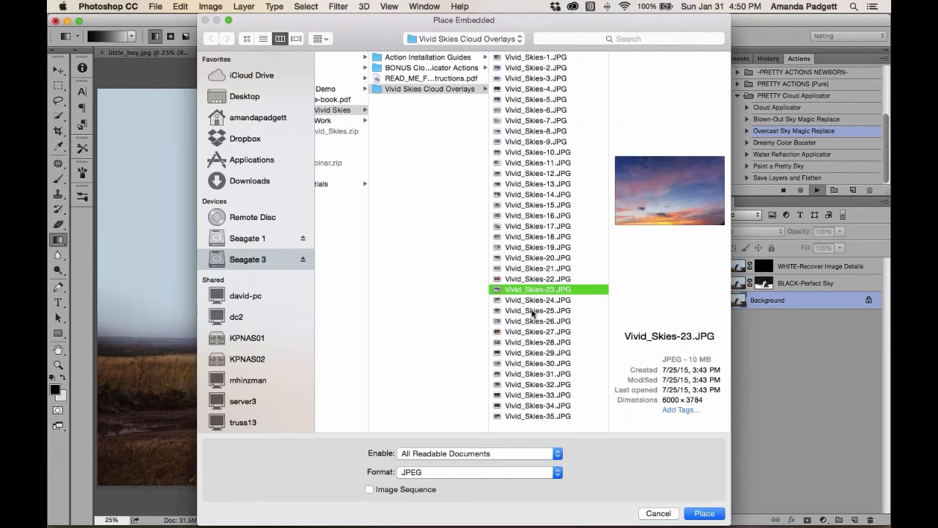
click(533, 323)
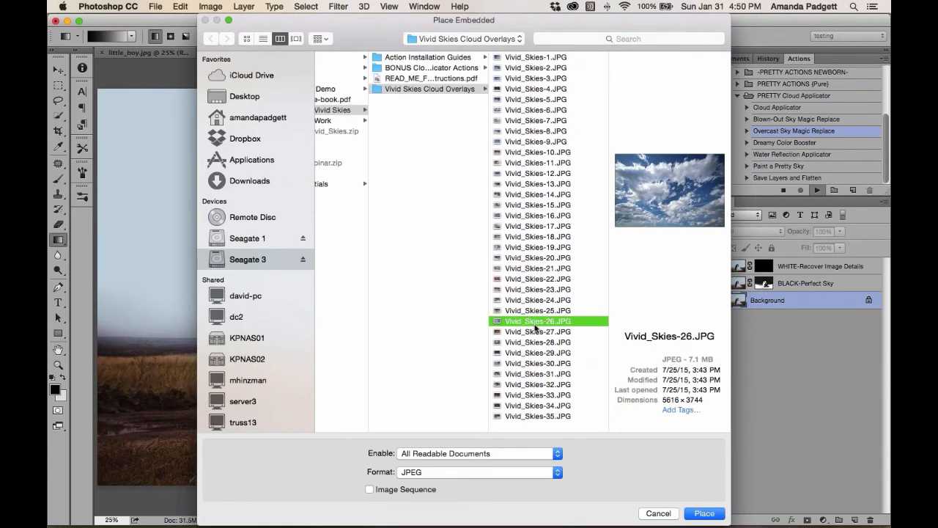
click(534, 261)
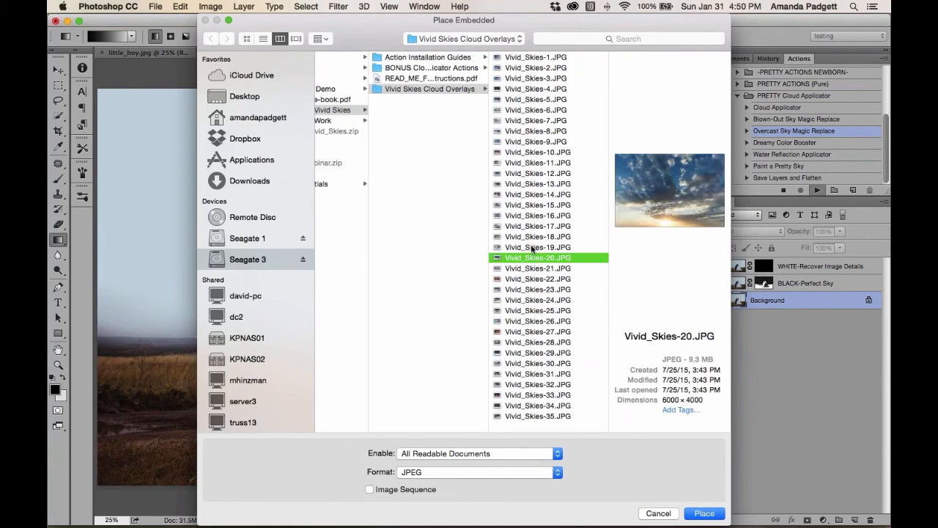
click(533, 249)
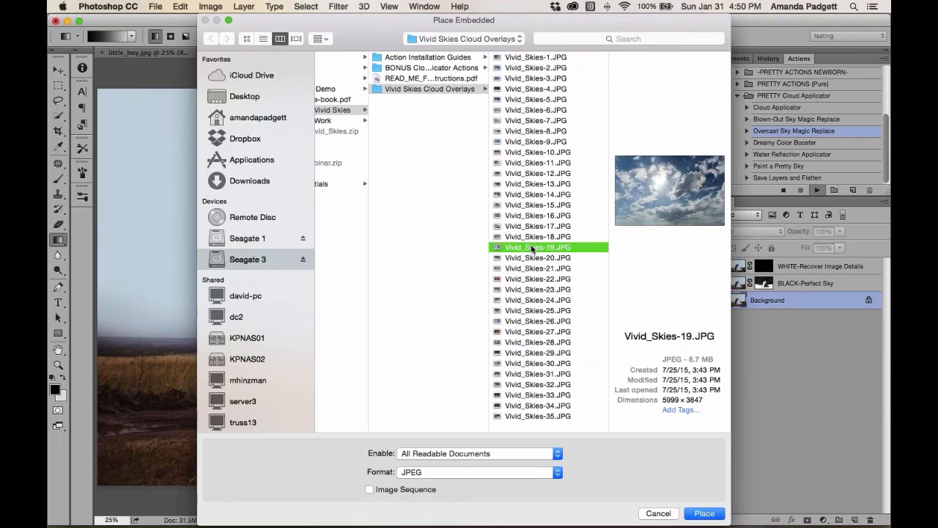
click(532, 384)
click(535, 394)
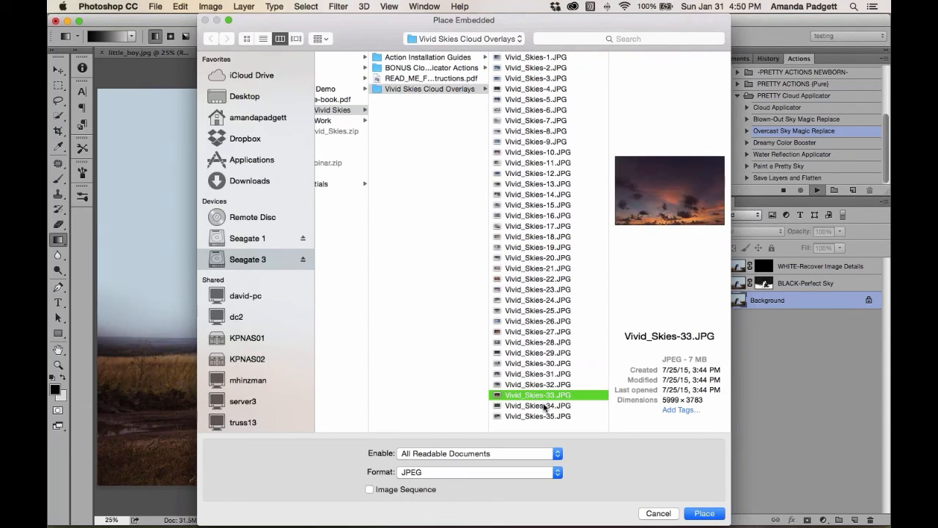
click(711, 517)
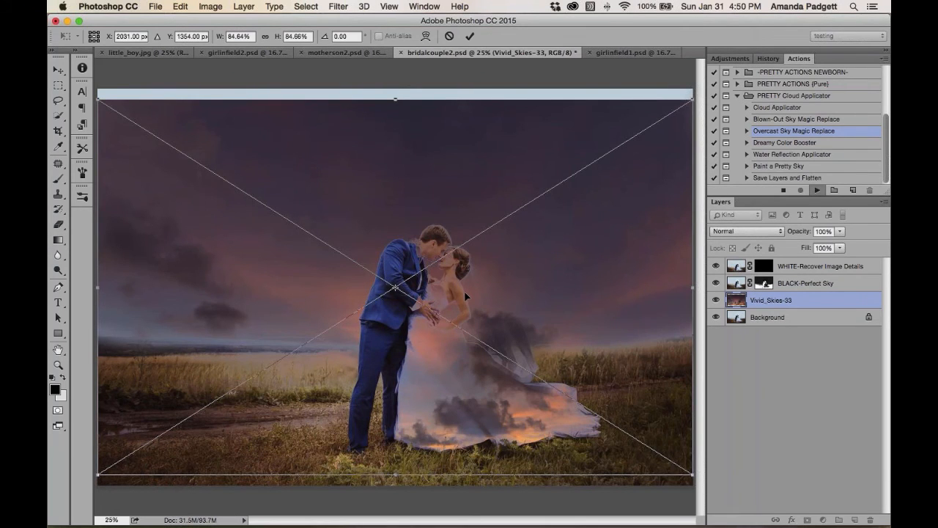
Raise the Vivid_Skies-33 overlay so its lower edge meets the field, stretch its width to about 87%, and commit the placement.
drag(464, 291, 479, 252)
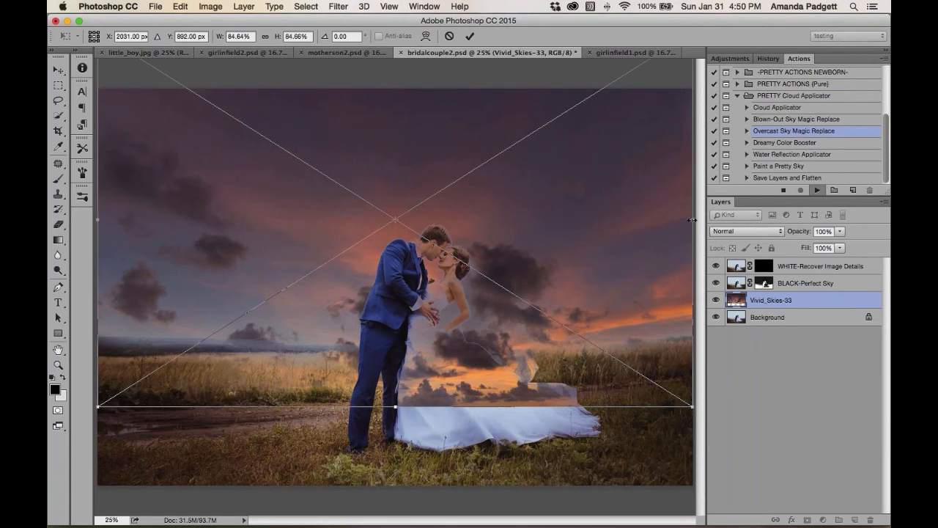
drag(694, 219, 715, 220)
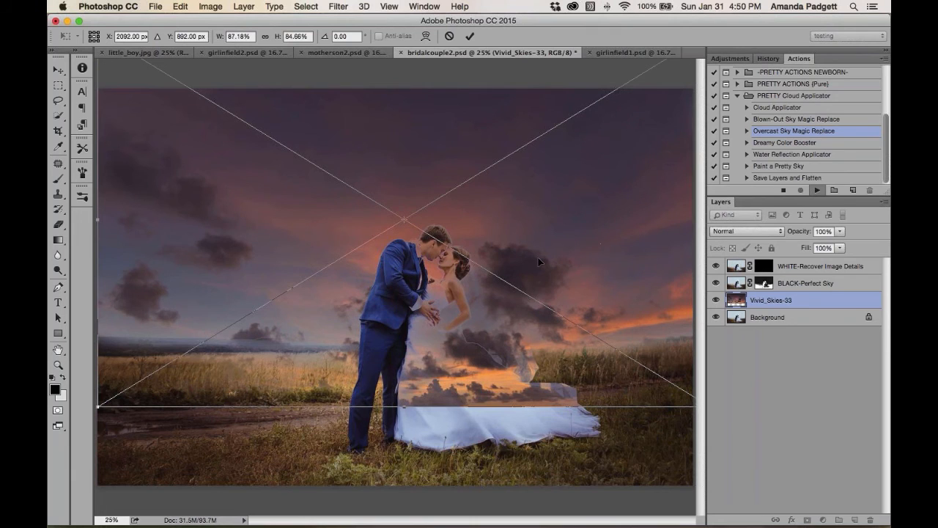
drag(538, 257, 533, 212)
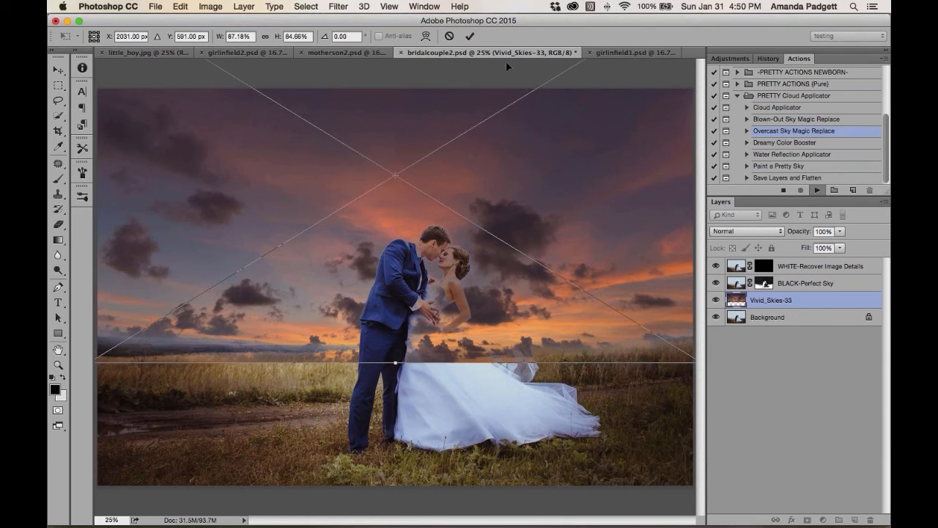
click(470, 36)
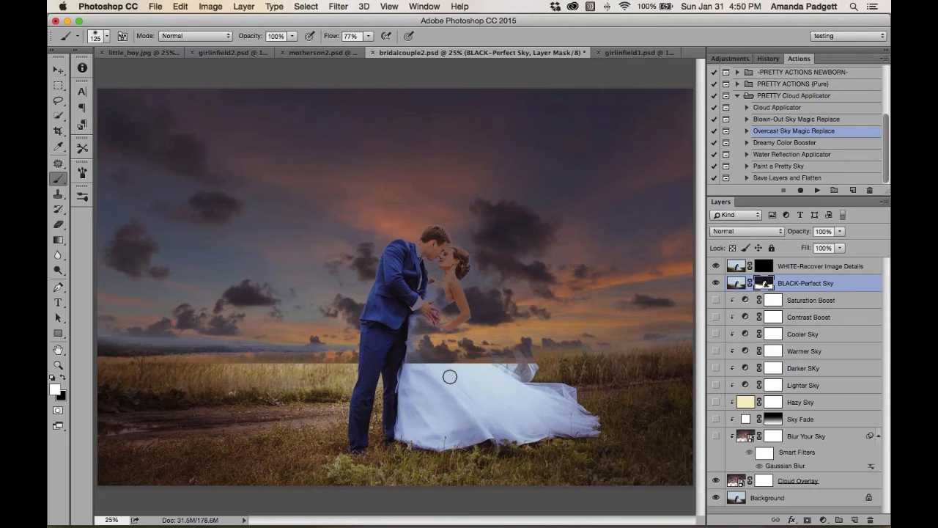
Paint white on the BLACK-Perfect Sky mask over the bride's skirt to remove the clouds showing through it.
key(x)
key(x)
mouse_move(465, 361)
mouse_down()
mouse_move(430, 364)
mouse_move(421, 344)
mouse_move(430, 359)
mouse_move(434, 339)
mouse_move(467, 362)
mouse_move(422, 326)
mouse_up()
Enlarge the brush to 250 and paint white on the WHITE-Recover Image Details mask over the bride's bodice.
key(bracketright)
key(bracketright)
key(bracketright)
key(bracketright)
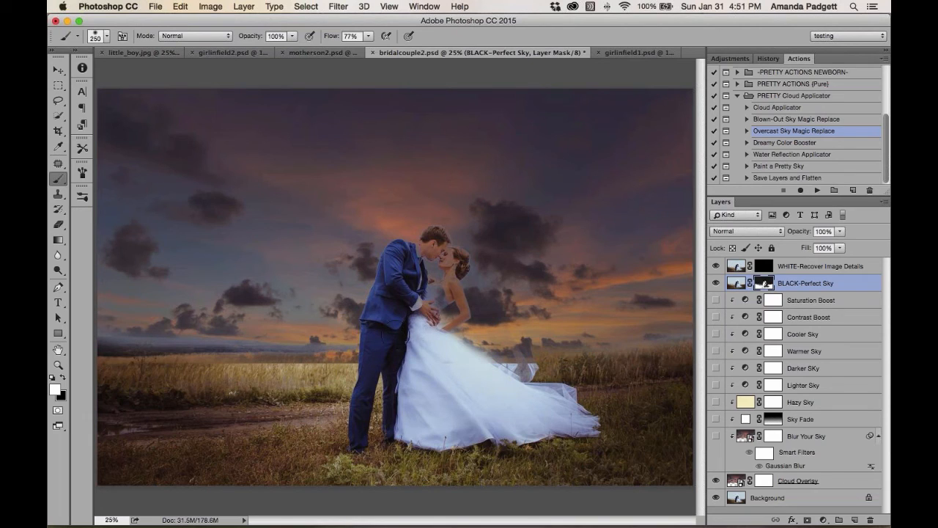
click(766, 269)
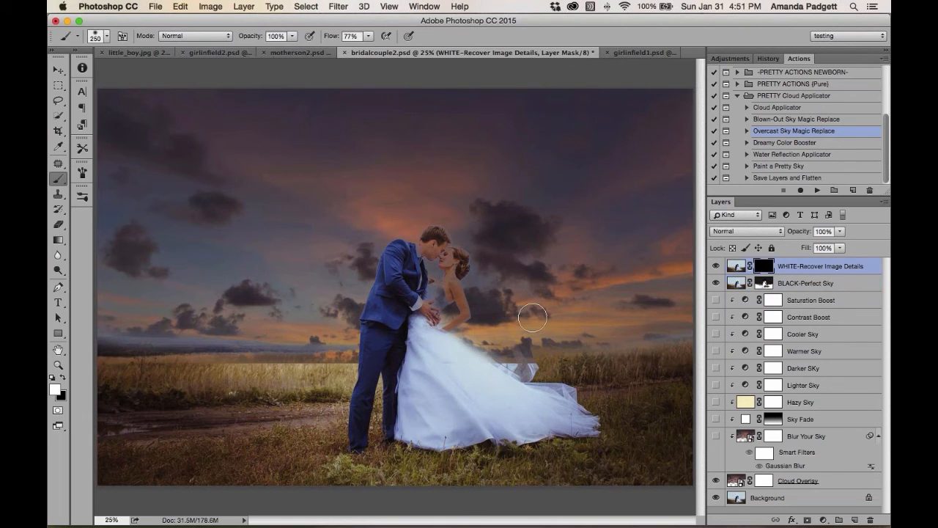
drag(428, 320, 437, 298)
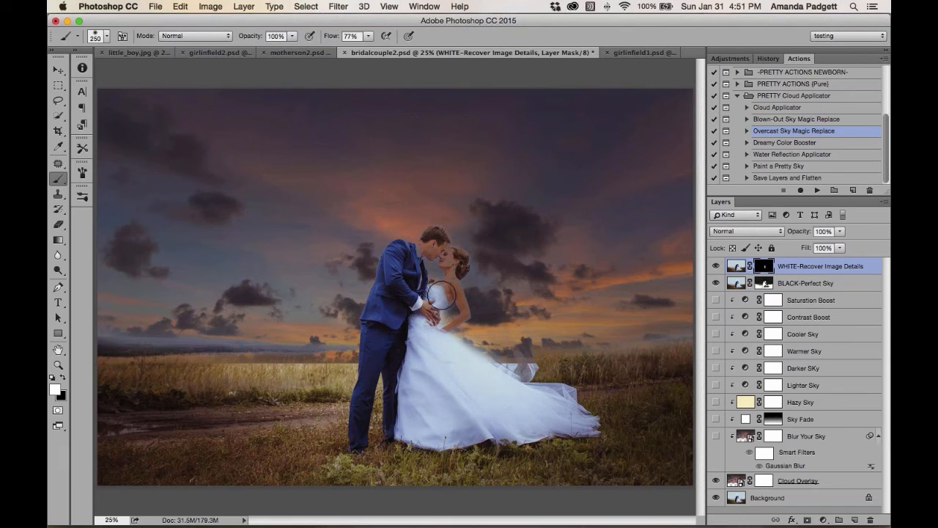
With a 125 brush, paint the bride's veil back in white, and trim the halo along its outer edge with black.
key(bracketleft)
key(bracketleft)
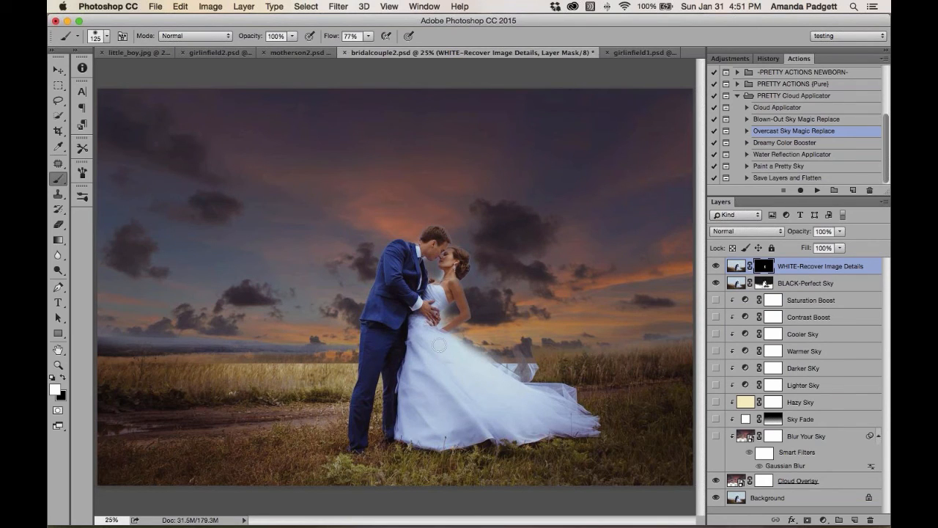
mouse_move(454, 343)
mouse_down()
mouse_move(518, 386)
mouse_move(509, 382)
mouse_move(523, 367)
mouse_move(466, 329)
mouse_move(493, 350)
mouse_move(491, 329)
mouse_move(517, 365)
mouse_move(491, 319)
mouse_move(478, 325)
mouse_move(460, 285)
mouse_move(467, 261)
mouse_move(487, 315)
mouse_move(461, 274)
mouse_move(462, 291)
mouse_move(495, 327)
mouse_move(479, 280)
mouse_move(519, 363)
mouse_move(492, 344)
mouse_move(505, 367)
mouse_move(478, 312)
mouse_move(475, 269)
mouse_move(502, 305)
mouse_move(471, 257)
mouse_move(506, 342)
mouse_move(465, 324)
mouse_move(469, 337)
mouse_move(518, 368)
mouse_move(502, 329)
mouse_up()
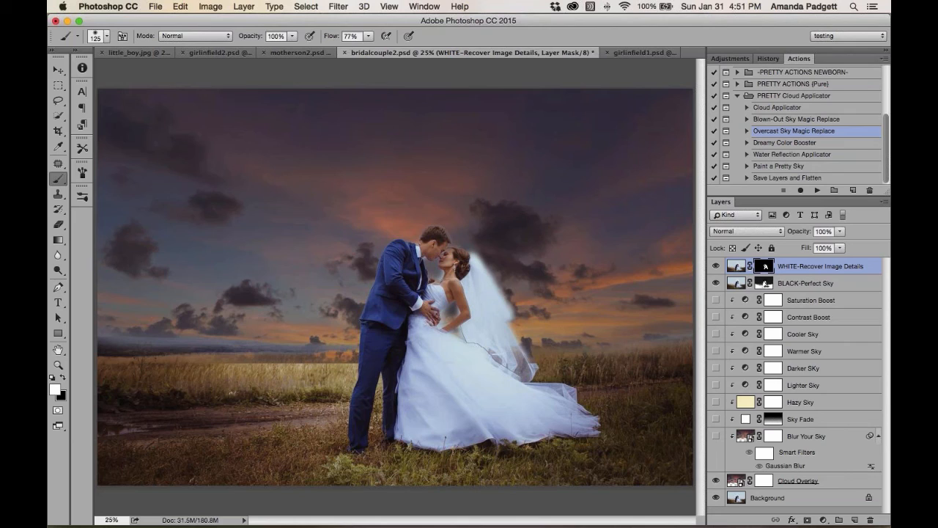
key(x)
mouse_move(481, 250)
mouse_down()
mouse_move(509, 309)
mouse_move(478, 257)
mouse_move(537, 352)
mouse_move(551, 343)
mouse_move(591, 355)
mouse_up()
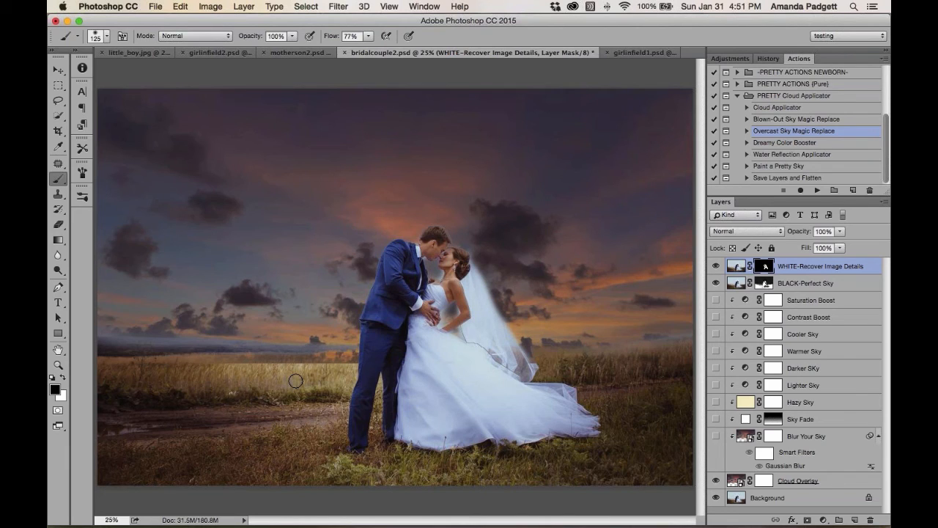
With a white 250 brush, paint the WHITE-Recover Image Details mask along the top of the grass on both sides of the couple.
key(x)
key(bracketright)
key(bracketright)
key(bracketright)
key(bracketright)
drag(314, 371, 190, 360)
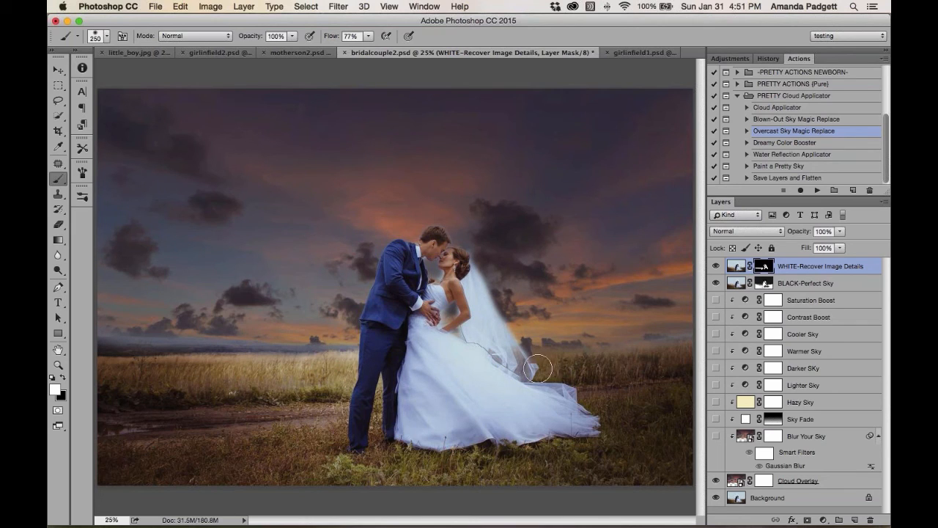
drag(537, 368, 699, 360)
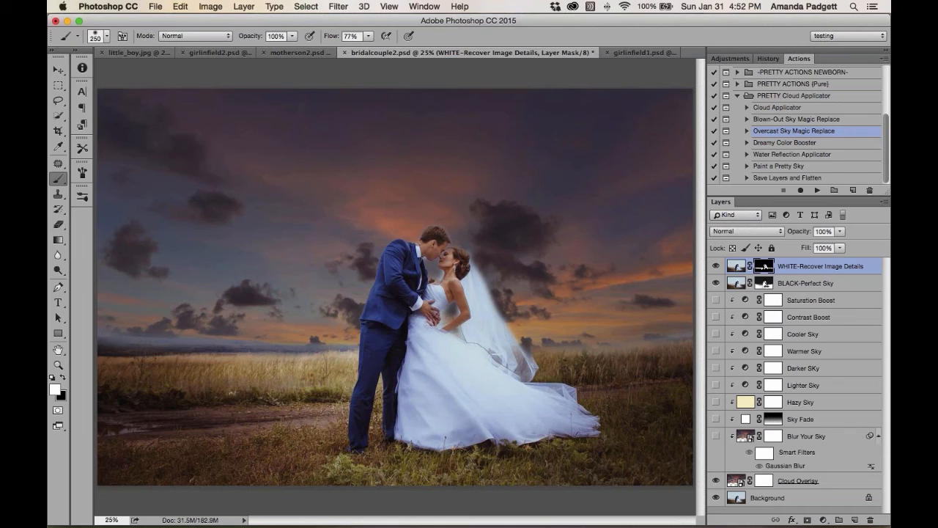
Turn on the Sky Fade and Darker SKy layers and set Sky Fade's opacity to 82%.
click(801, 419)
click(716, 421)
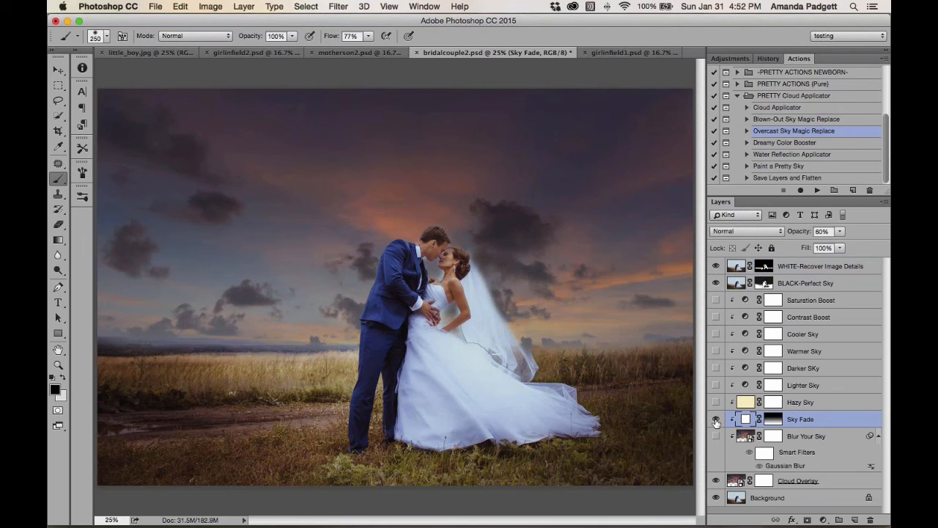
click(716, 368)
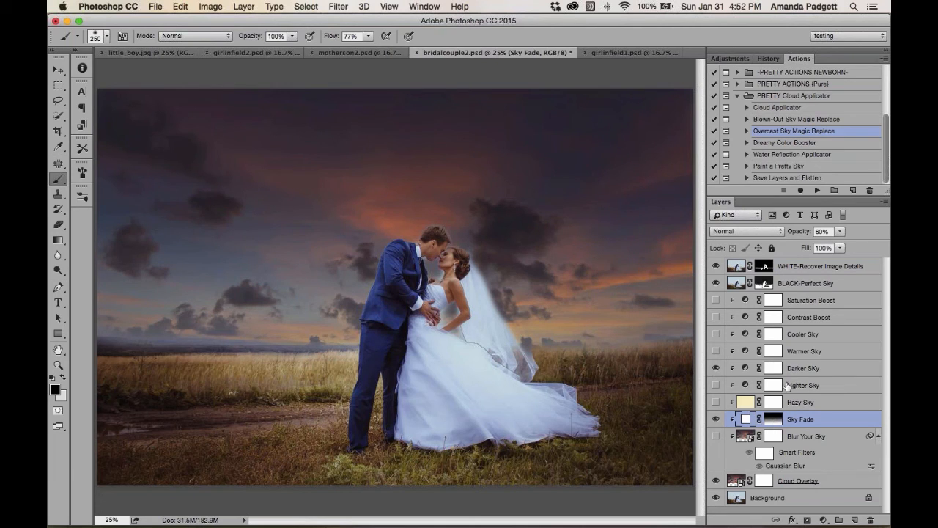
drag(796, 233, 809, 235)
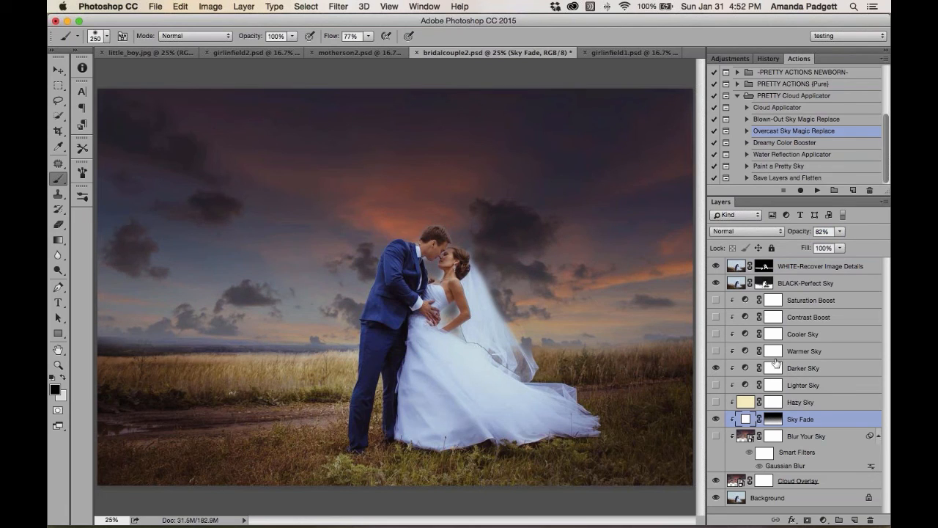
Hide the Darker SKy layer and turn on the Lighter Sky and Warmer Sky layers instead.
click(716, 369)
click(716, 385)
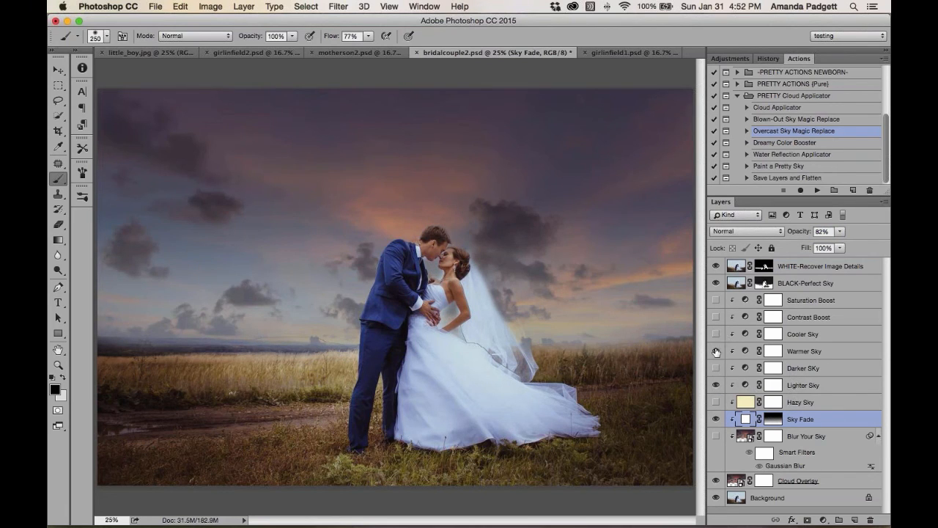
click(717, 352)
Select the WHITE-Recover Image Details mask and compare before and after by isolating the Background layer and restoring the others.
click(766, 268)
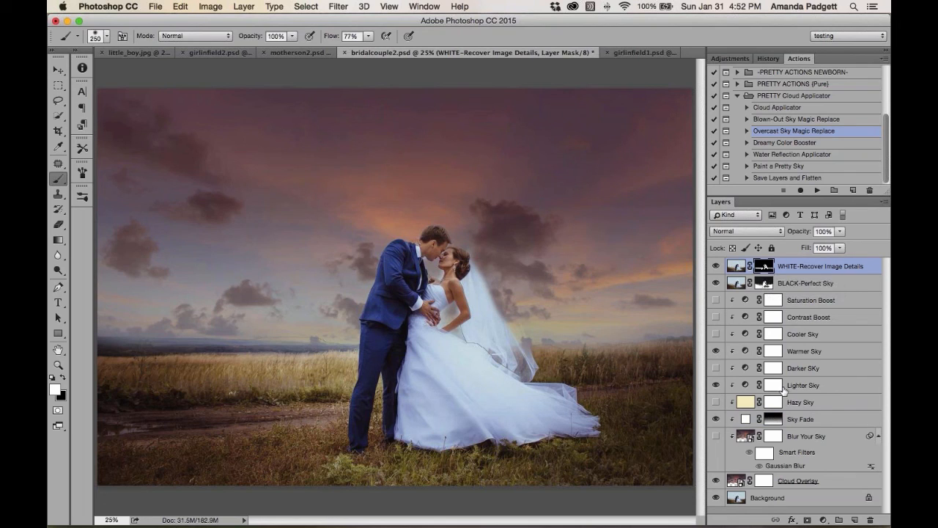
alt+click(715, 499)
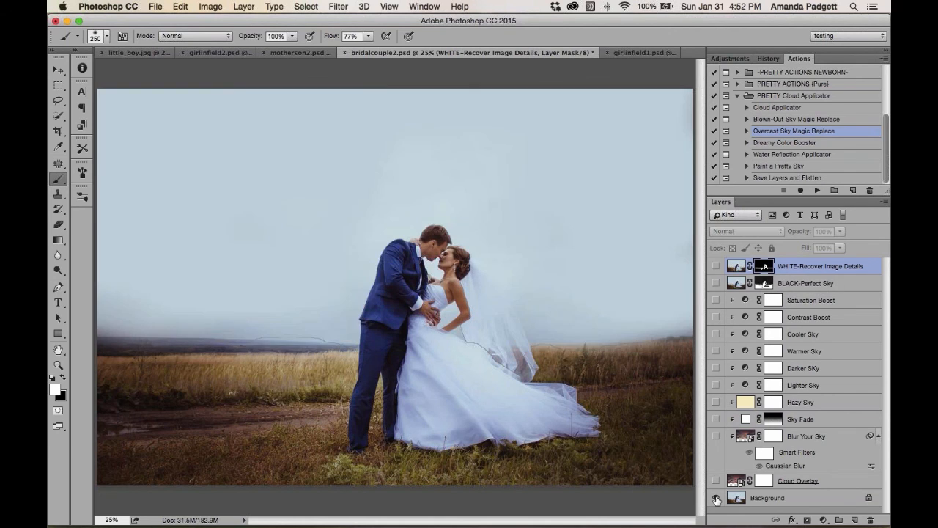
alt+click(716, 500)
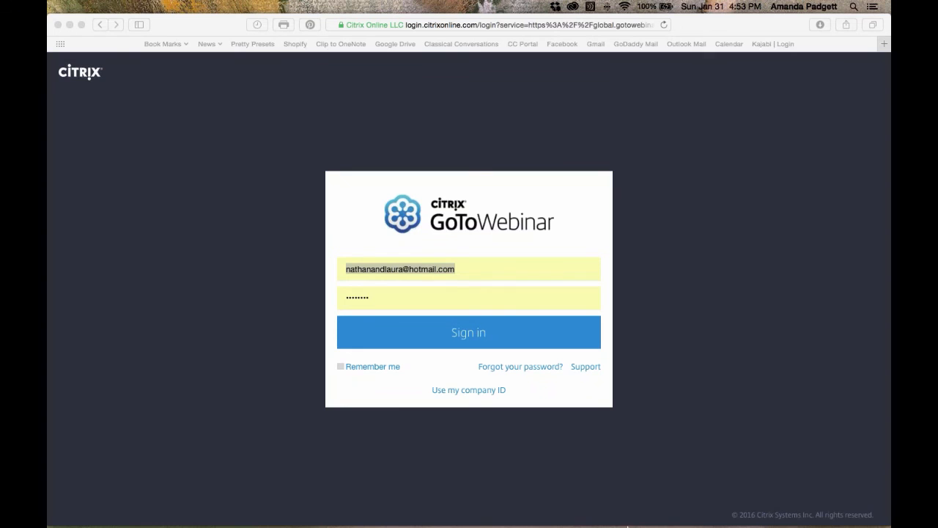
Switch back to Photoshop and revert the bridal photo to its original bridalcouple2.psd snapshot in the history.
click(579, 497)
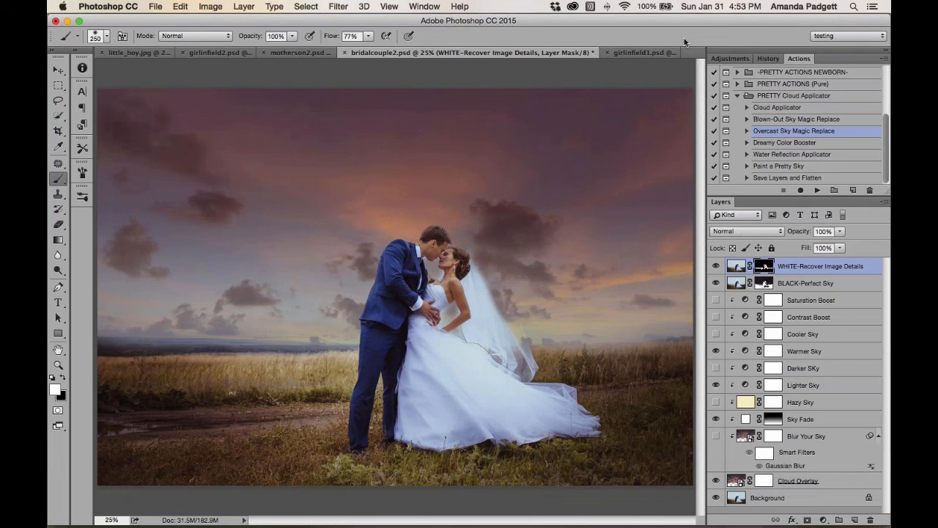
scroll(832, 104, up, 5)
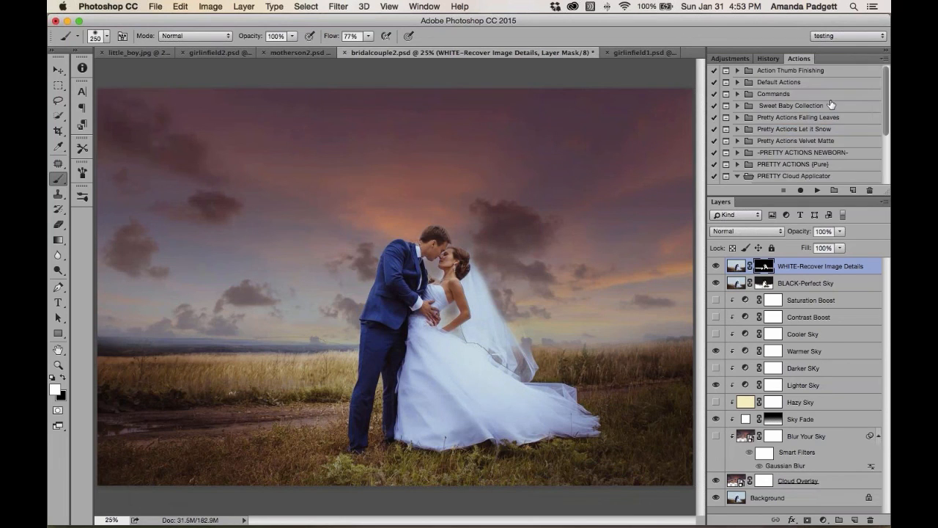
click(769, 59)
scroll(788, 110, up, 10)
click(785, 74)
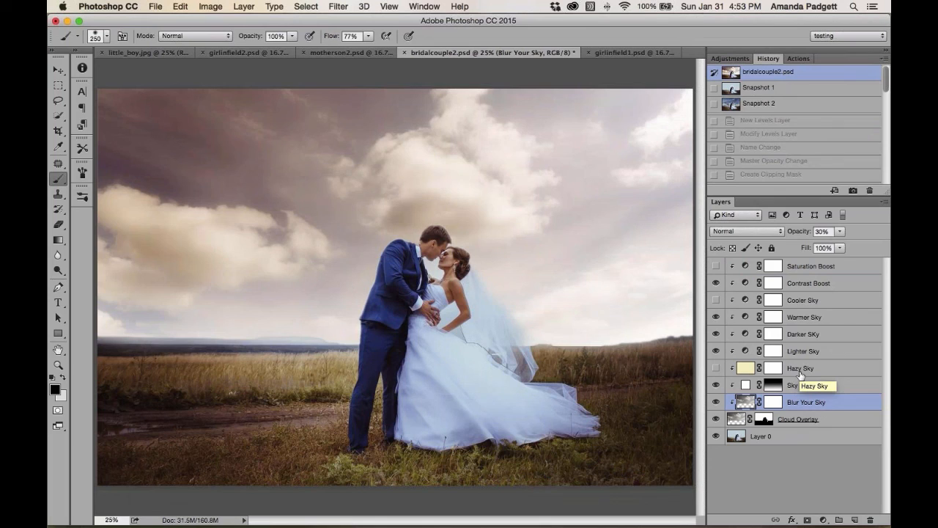
Select the Save Layers and Flatten action in the PRETTY Cloud Applicator set.
click(798, 58)
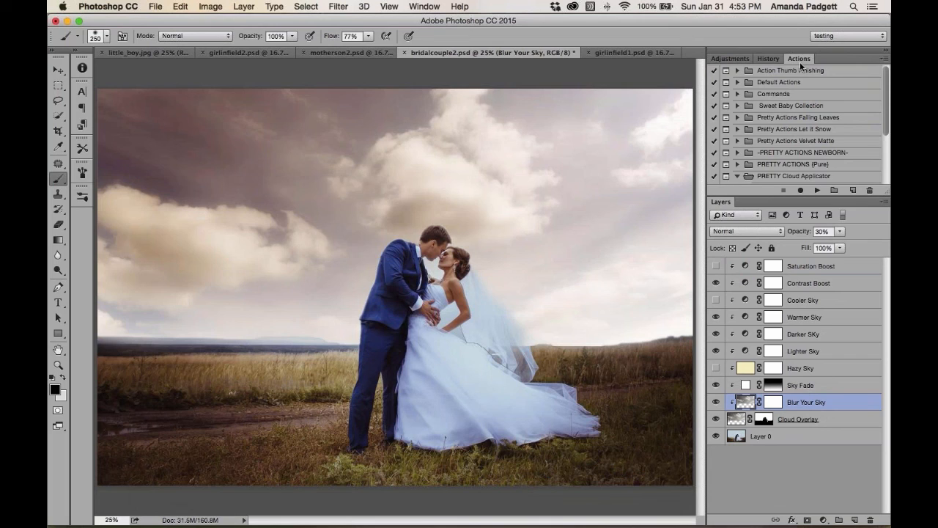
scroll(794, 123, down, 5)
click(795, 129)
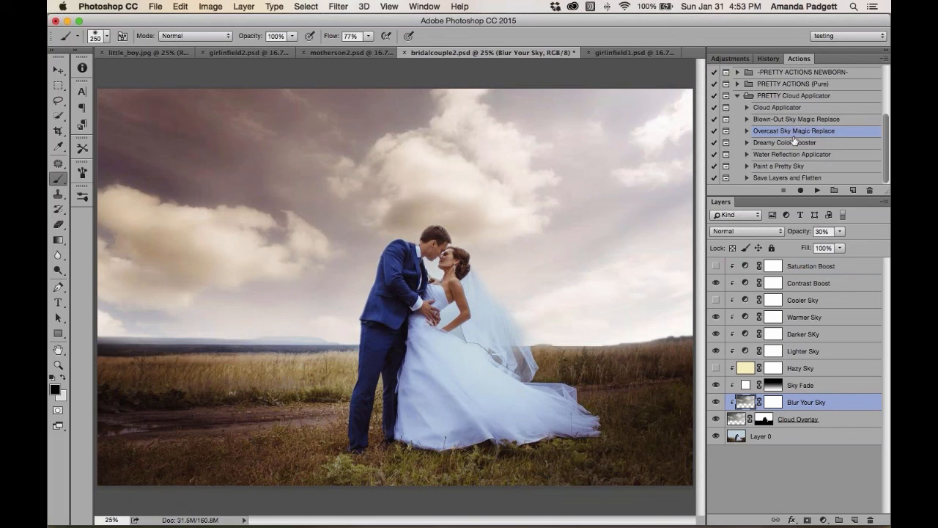
click(778, 178)
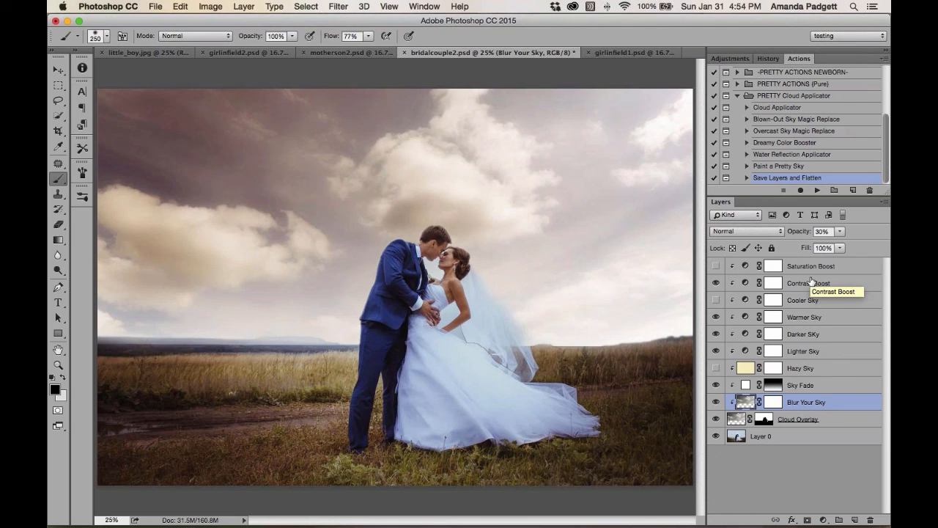
Revert motherson2.psd to its original snapshot and review its layer stack, ending with a look at little_boy.jpg.
click(358, 55)
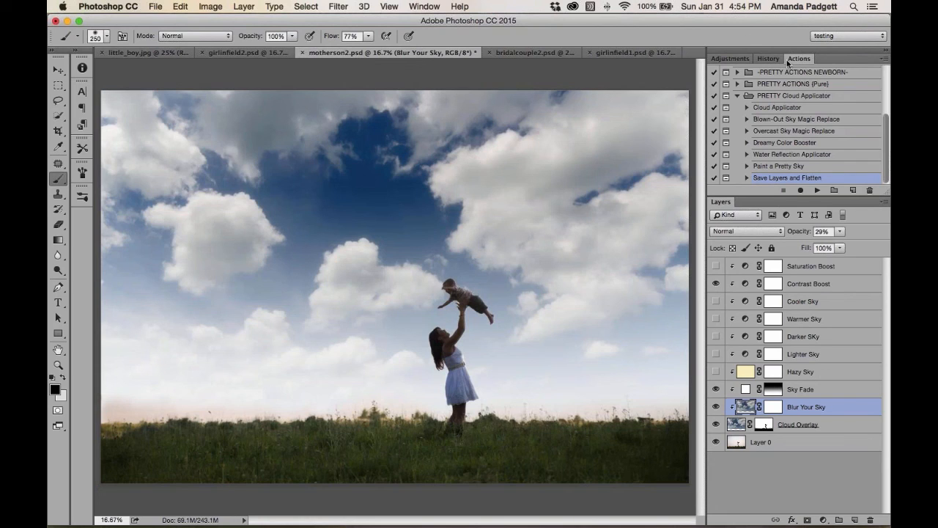
click(768, 59)
click(772, 75)
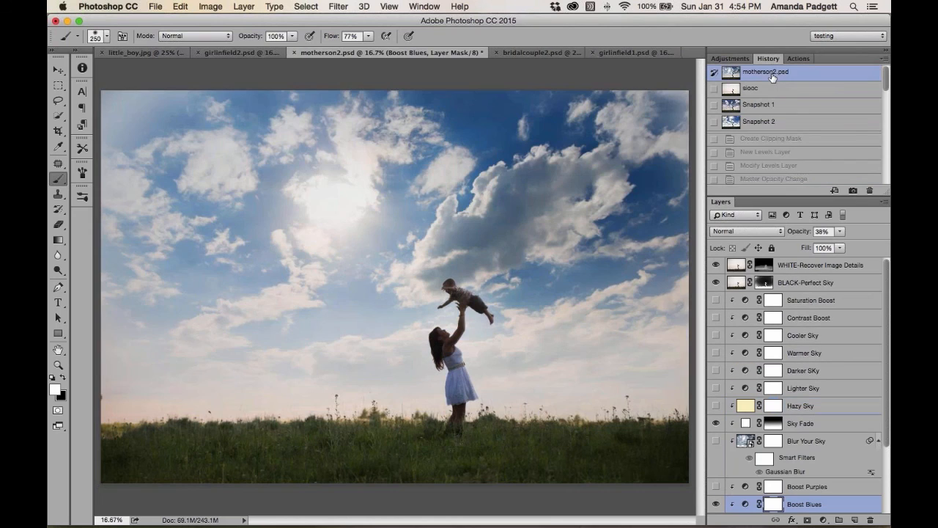
scroll(790, 289, down, 5)
scroll(790, 290, up, 4)
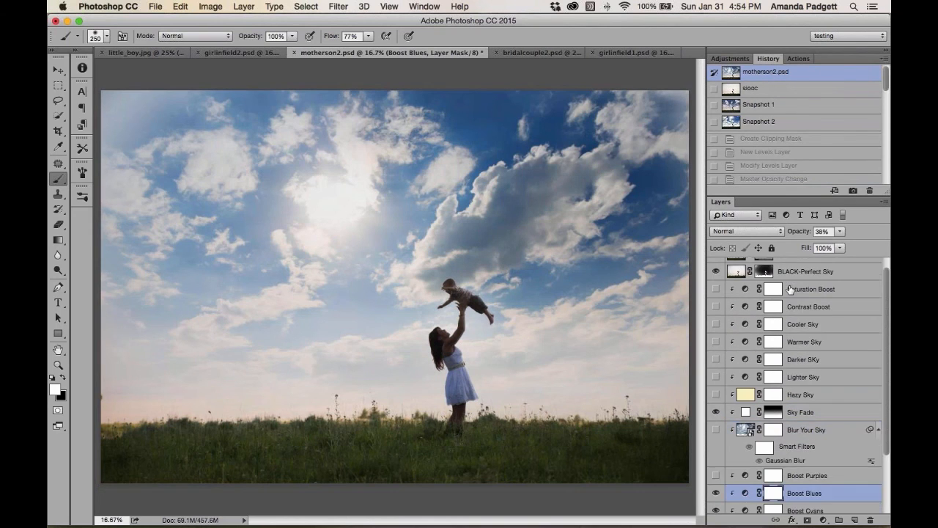
scroll(790, 290, up, 1)
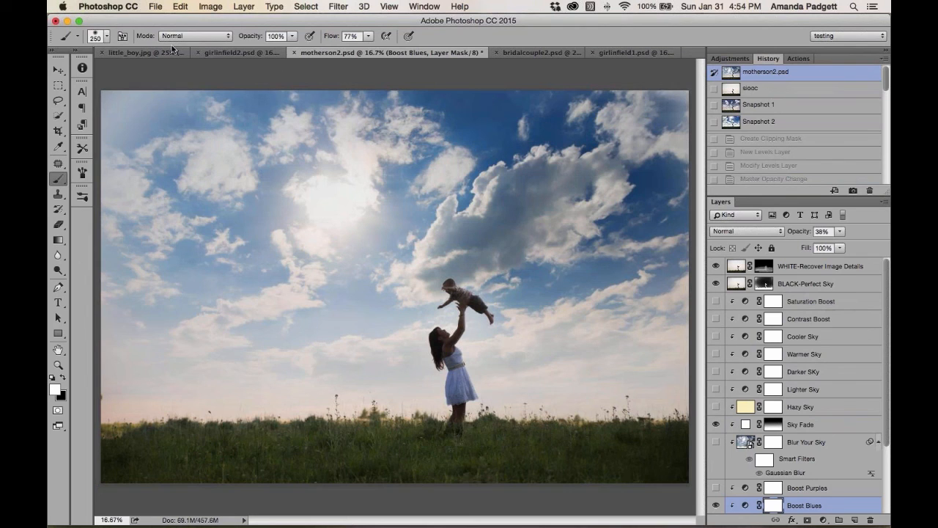
click(149, 53)
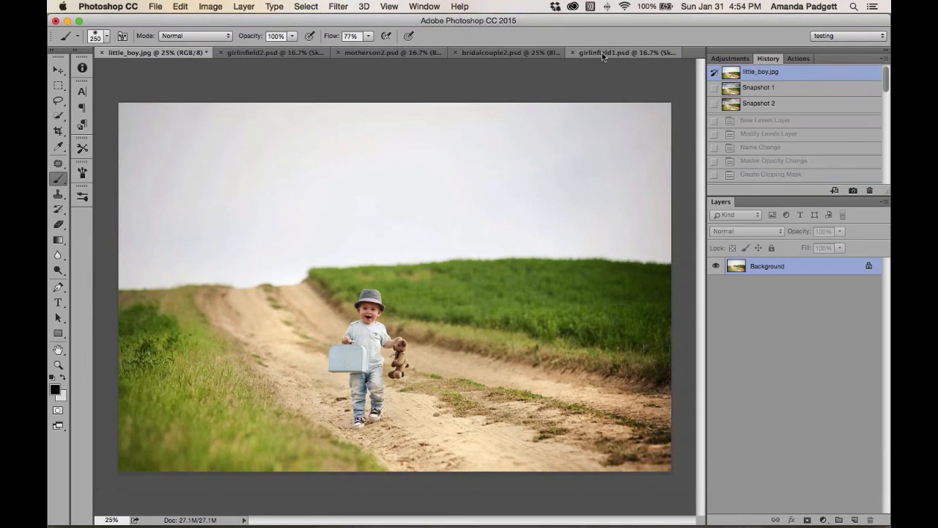
Run Save Layers and Flatten on bridalcouple2.psd, accept its message, and bring the layers back with the Cloud Overlay Layers snapshot.
click(527, 55)
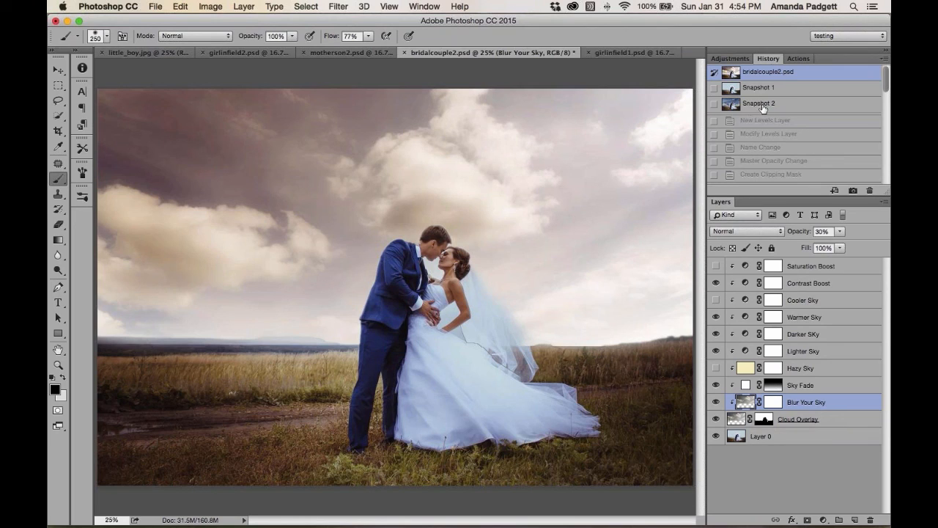
click(798, 59)
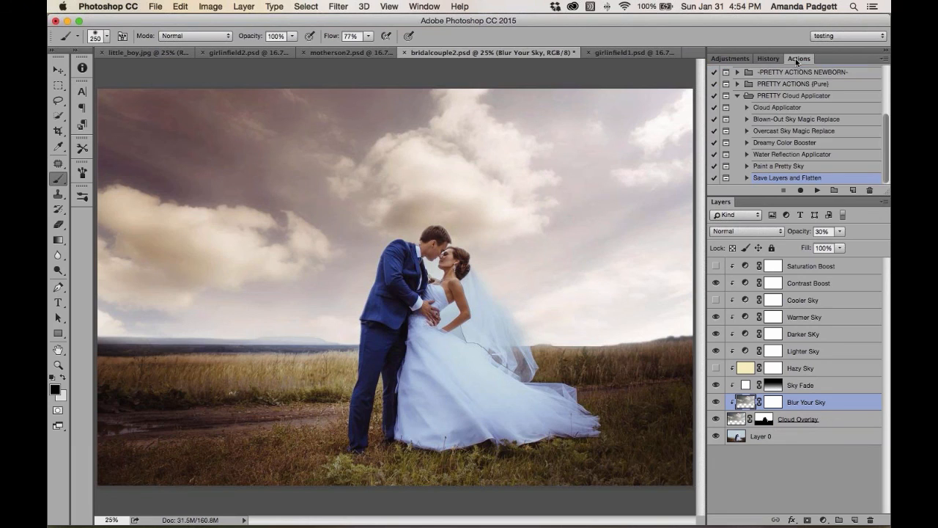
click(818, 191)
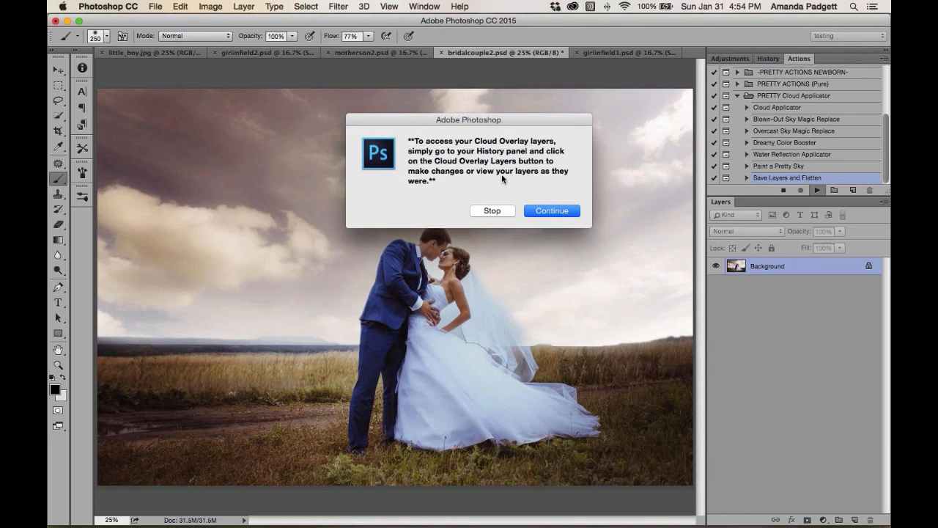
click(547, 214)
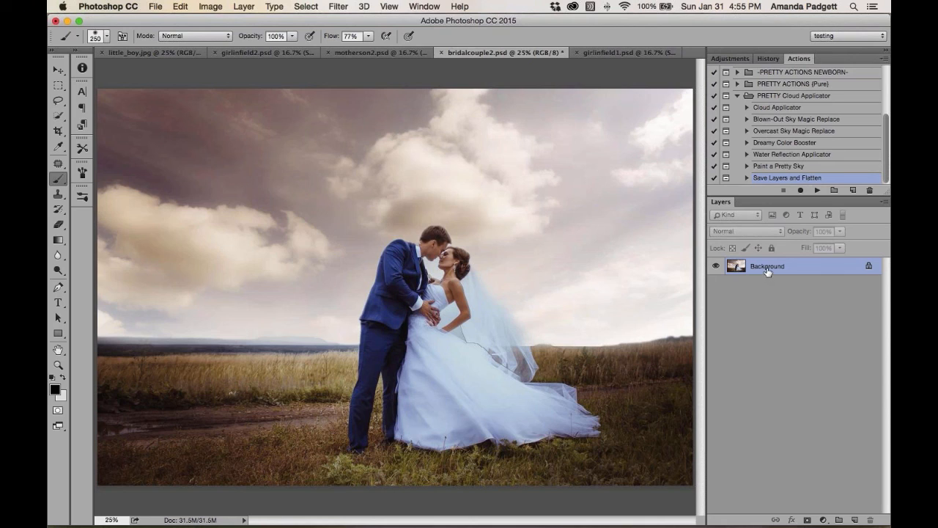
click(768, 60)
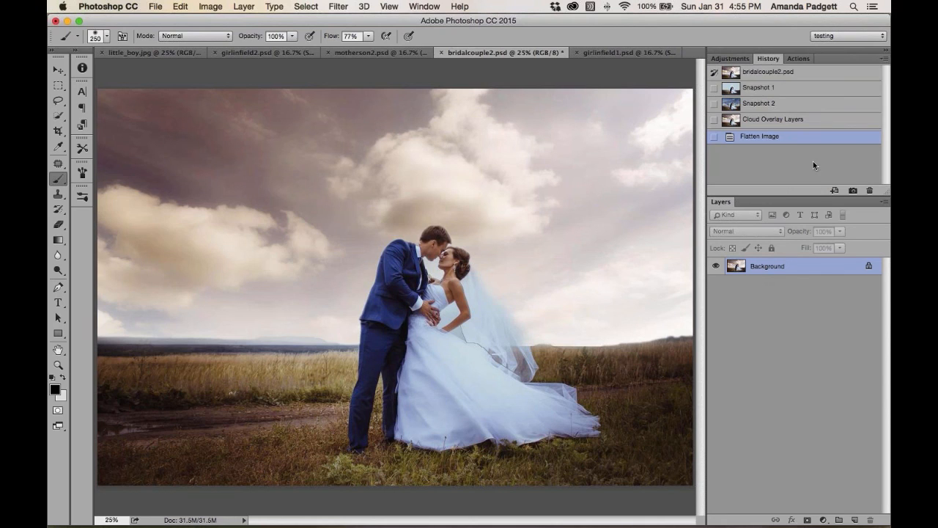
click(795, 123)
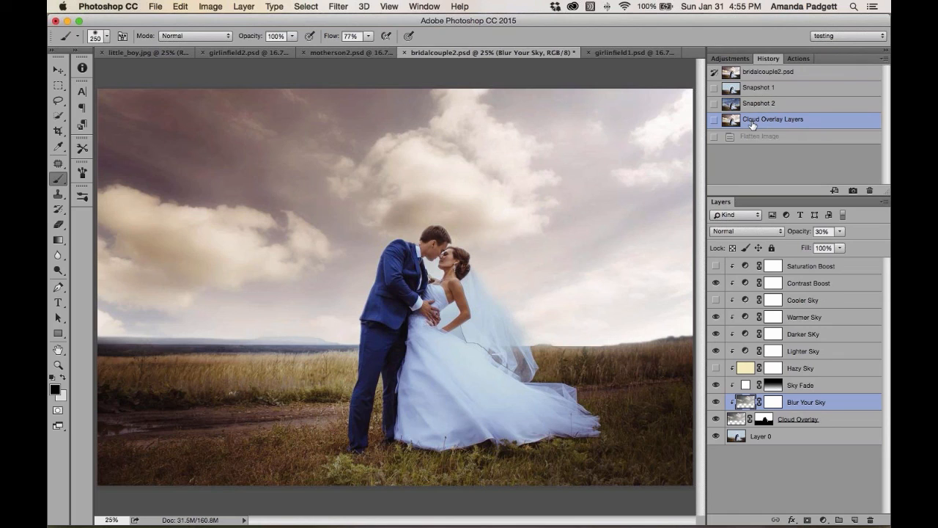
click(798, 59)
click(817, 191)
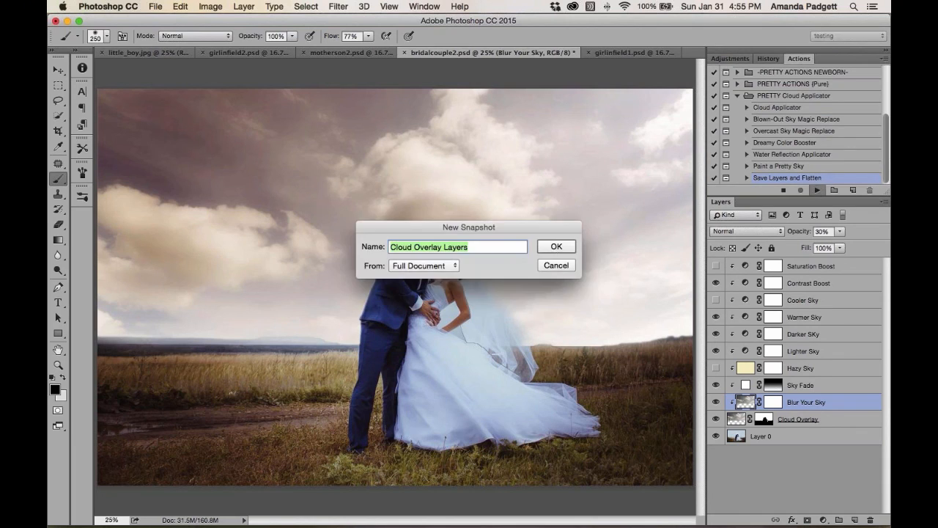
click(556, 265)
scroll(764, 173, up, 5)
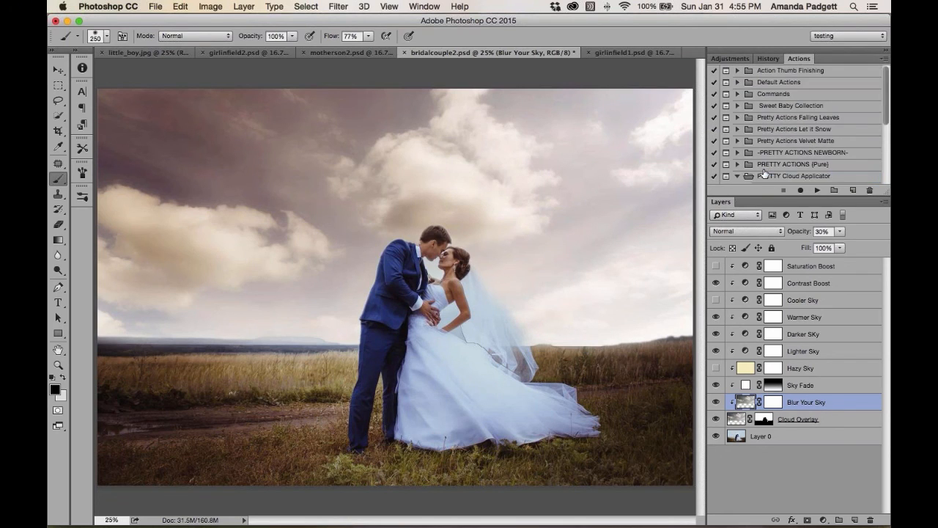
Play the Save Layers and Flatten action from its Make snapshot command, accepting the snapshot name Cloud Overlay Layers and continuing past the message.
scroll(766, 169, down, 6)
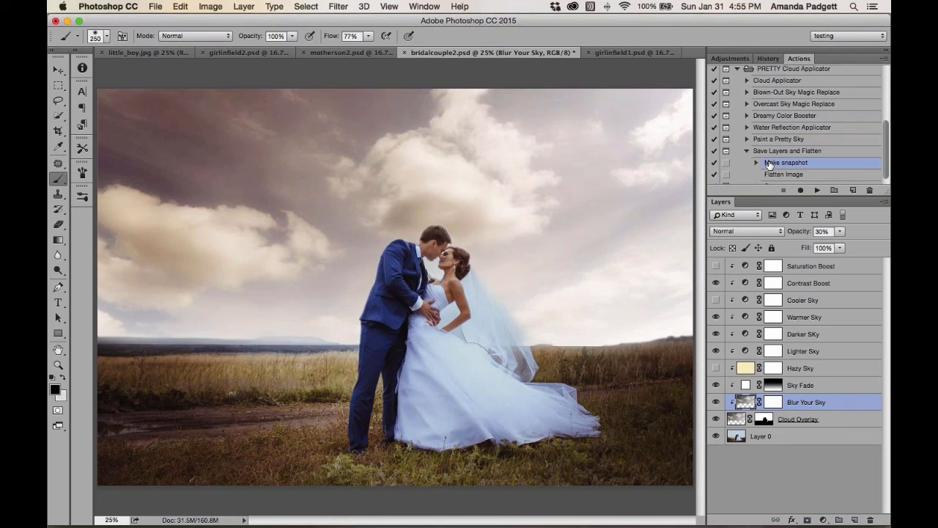
click(818, 191)
click(557, 247)
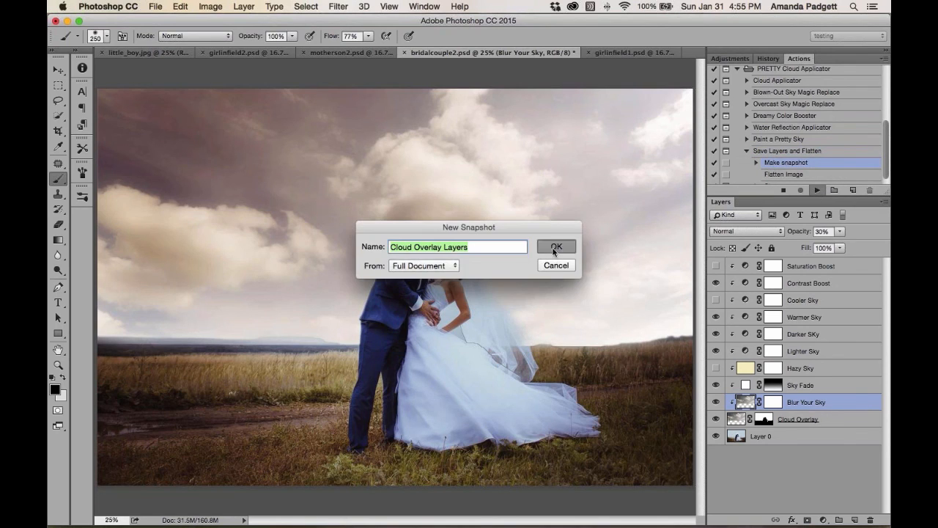
click(543, 191)
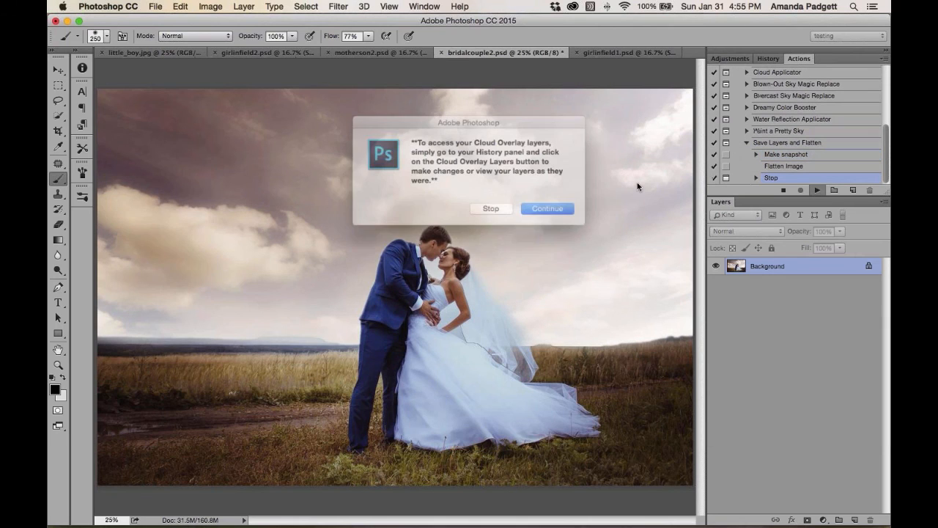
click(553, 212)
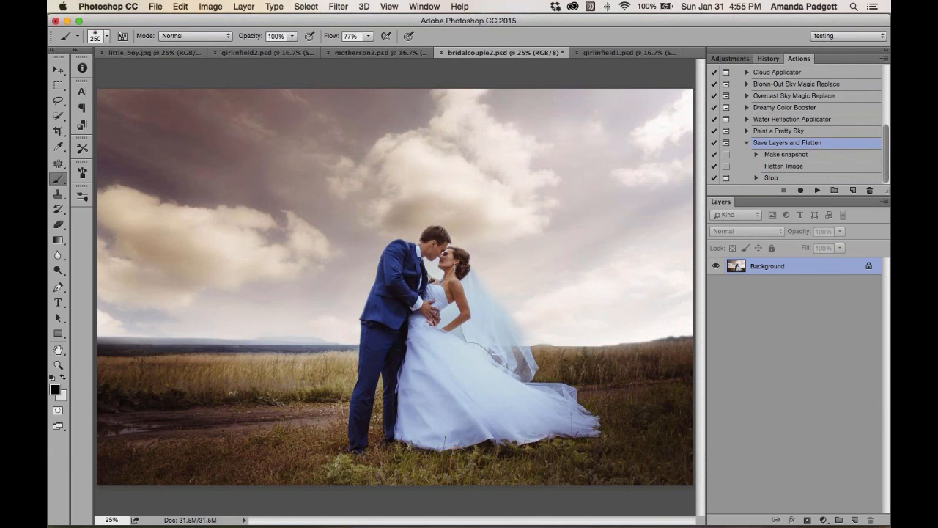
Restore the Cloud Overlay Layers snapshot and name a new layered Photoshop copy bridalcouple3.psd in the My Edits folder.
click(769, 59)
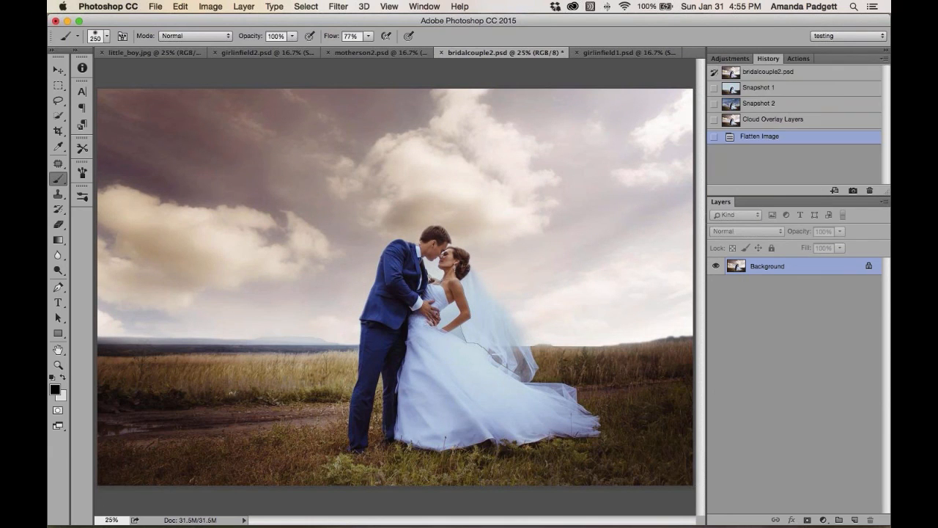
click(775, 122)
click(154, 6)
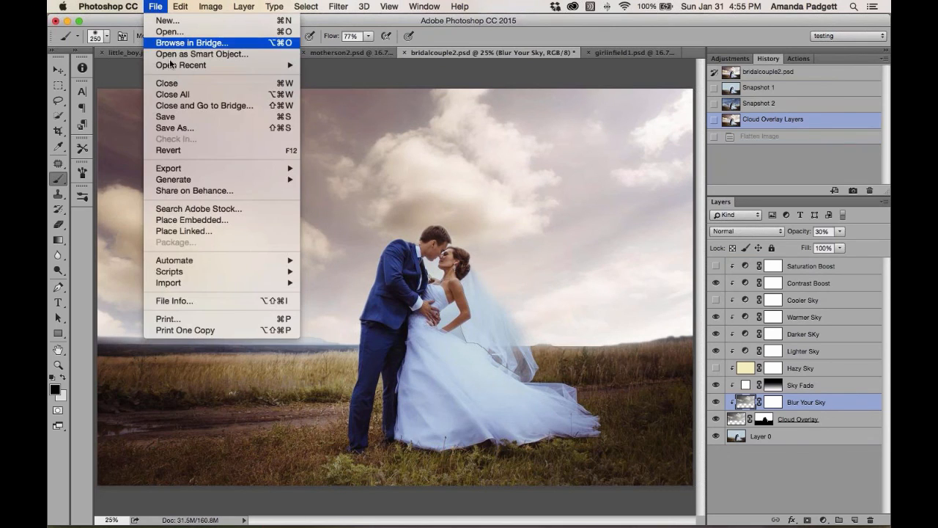
click(184, 128)
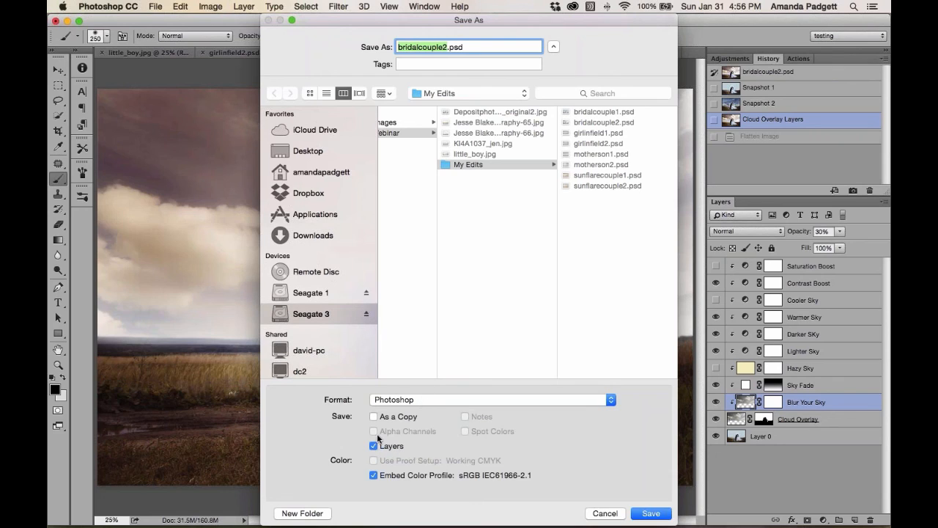
click(447, 46)
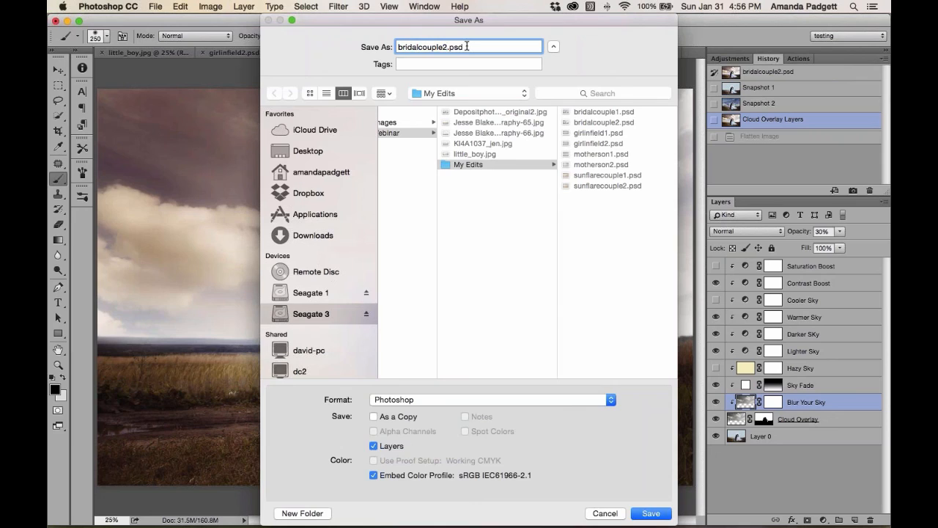
key(BackSpace)
text(3)
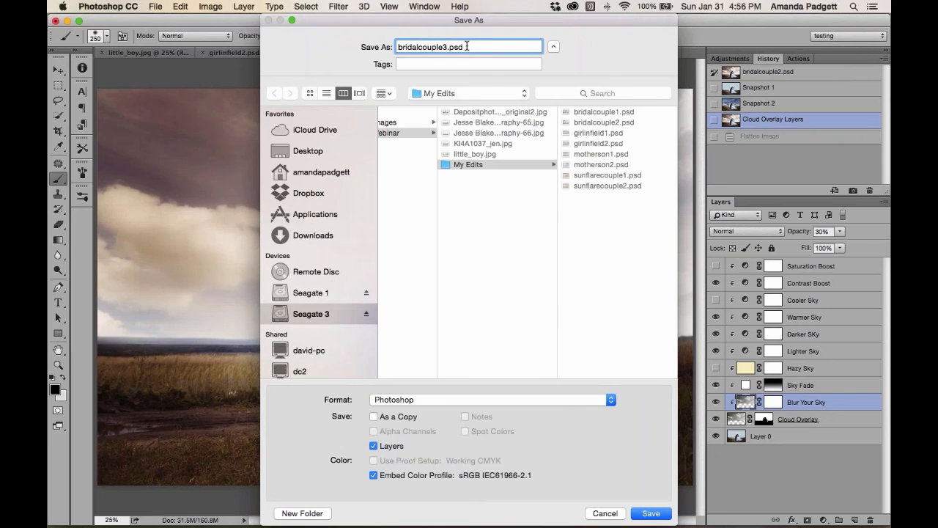